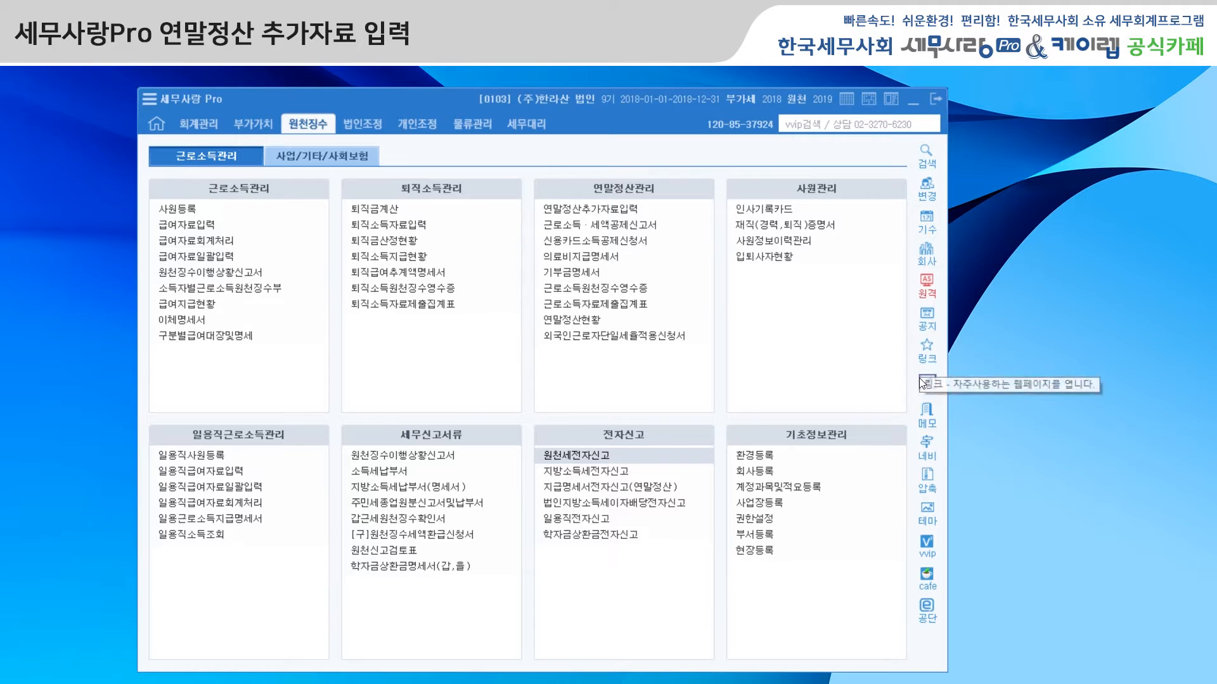
Step: View the 근로소득연말정산 process map in 뉴젠네비, then close the process map
{"action": "left_click", "coordinate": [929, 448]}
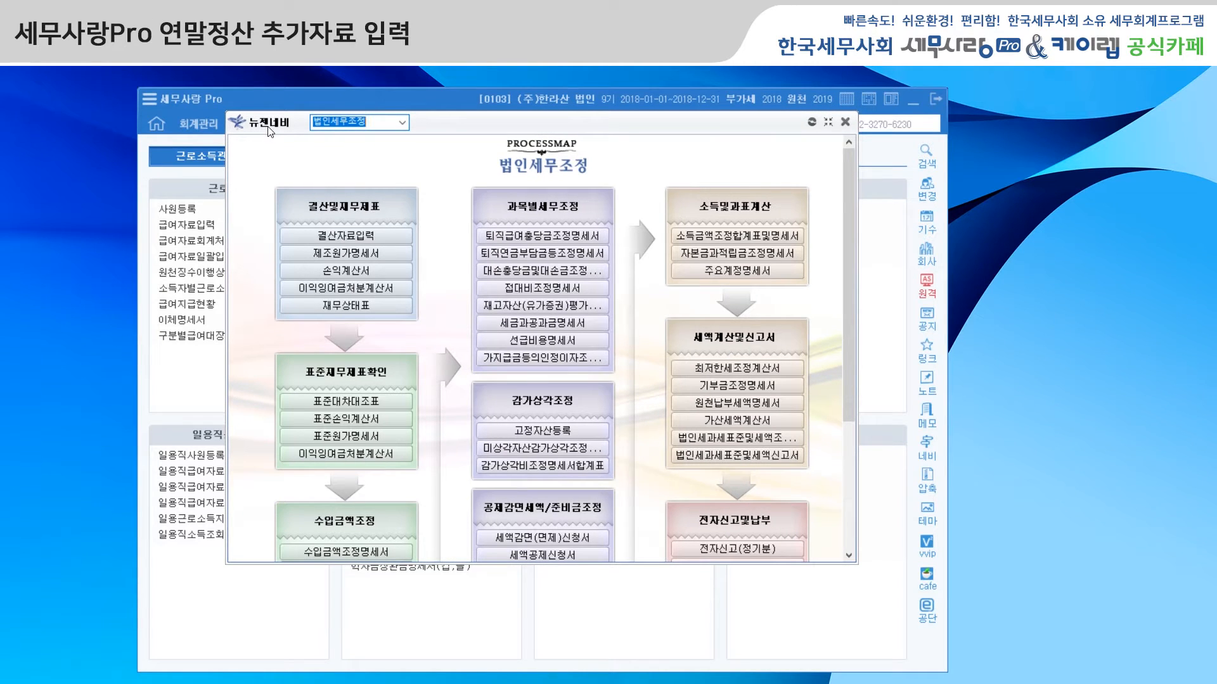
{"action": "left_click", "coordinate": [403, 122]}
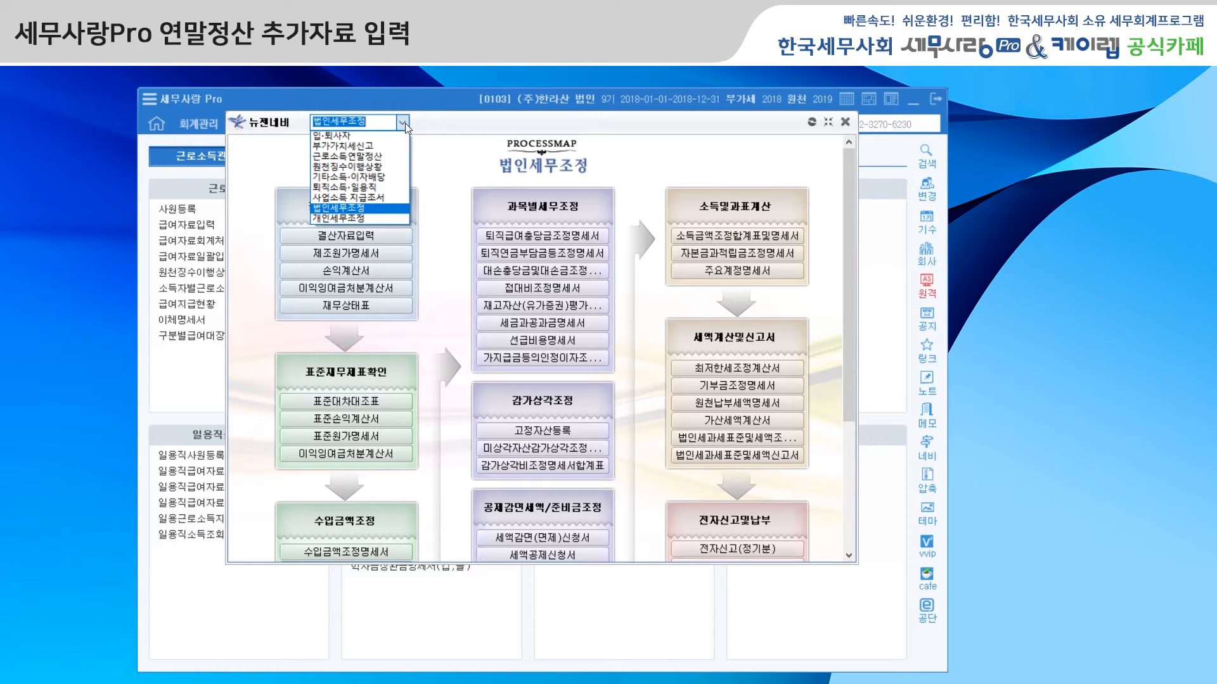
{"action": "left_click", "coordinate": [397, 156]}
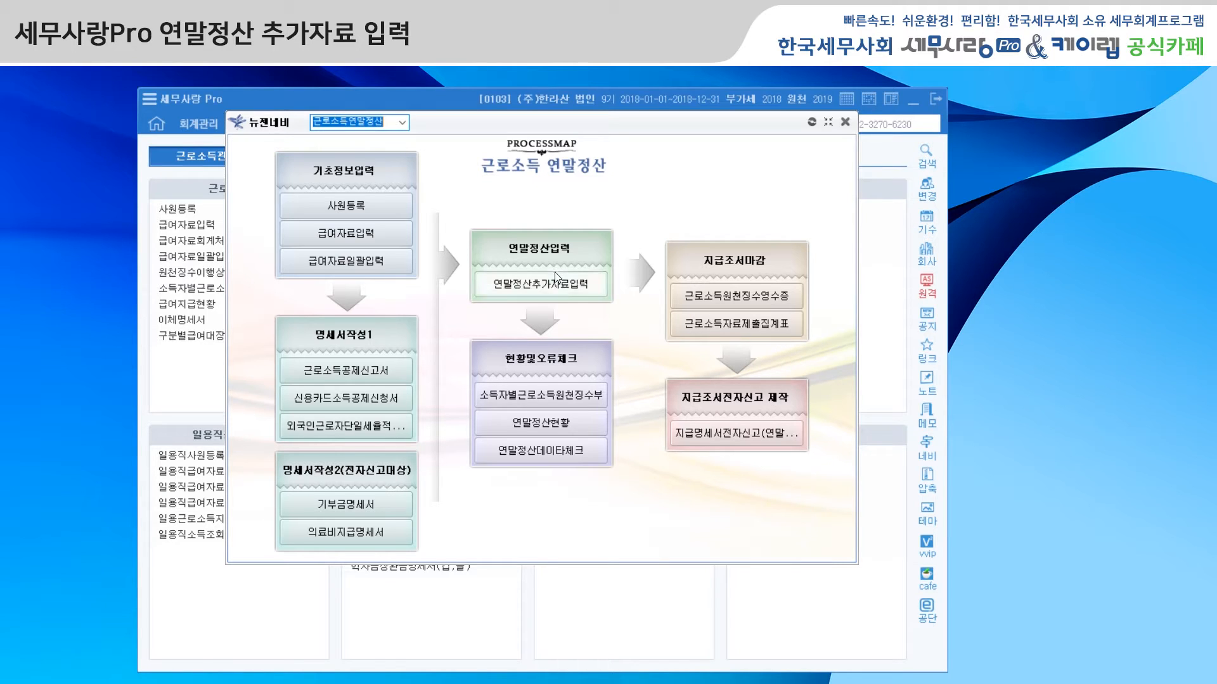
{"action": "left_click", "coordinate": [845, 125]}
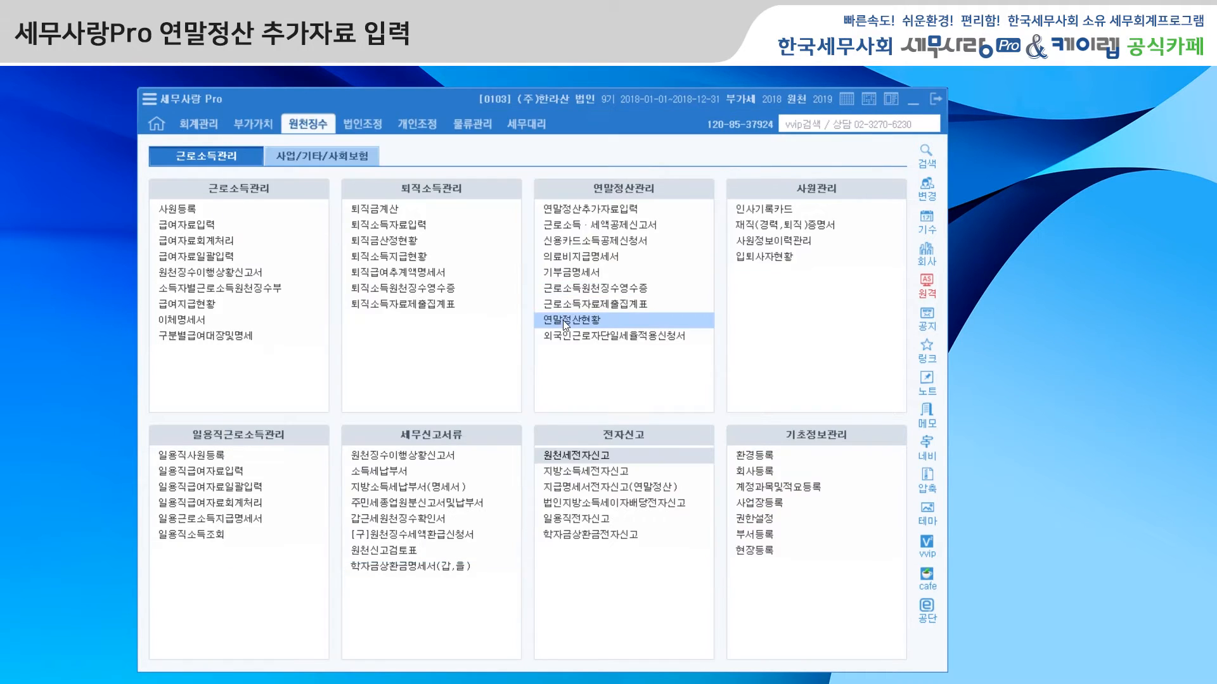
{"action": "left_click", "coordinate": [603, 207]}
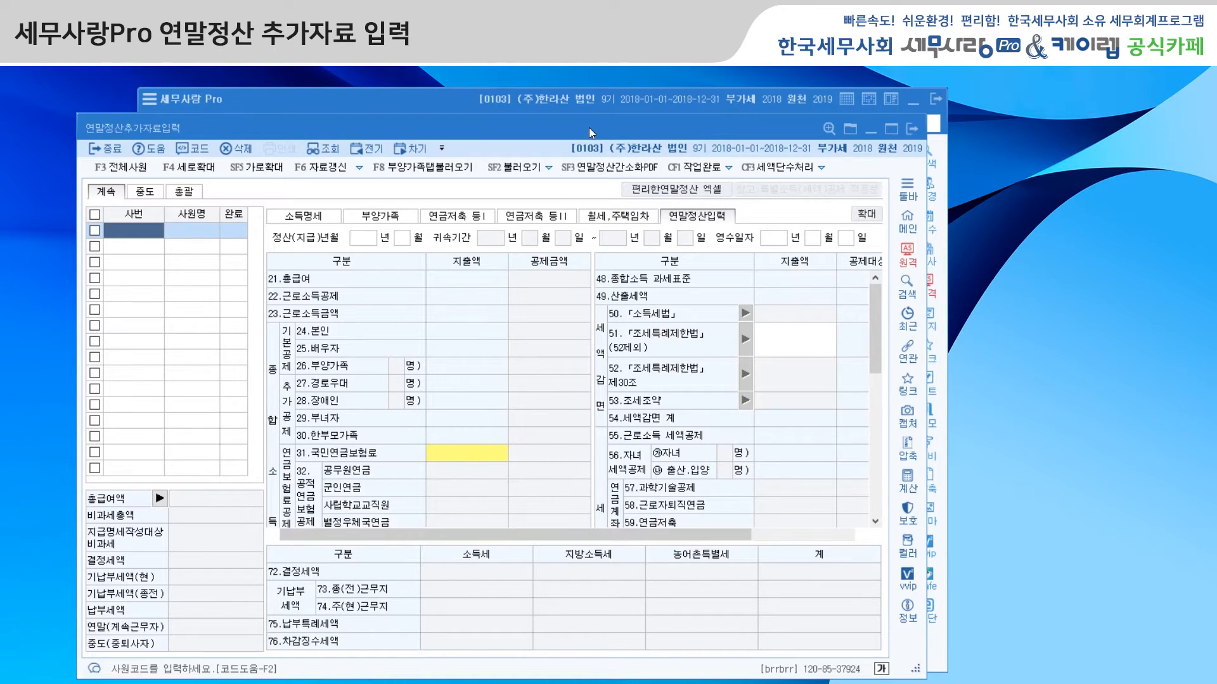
{"action": "left_click_drag", "start_coordinate": [588, 127], "coordinate": [590, 100]}
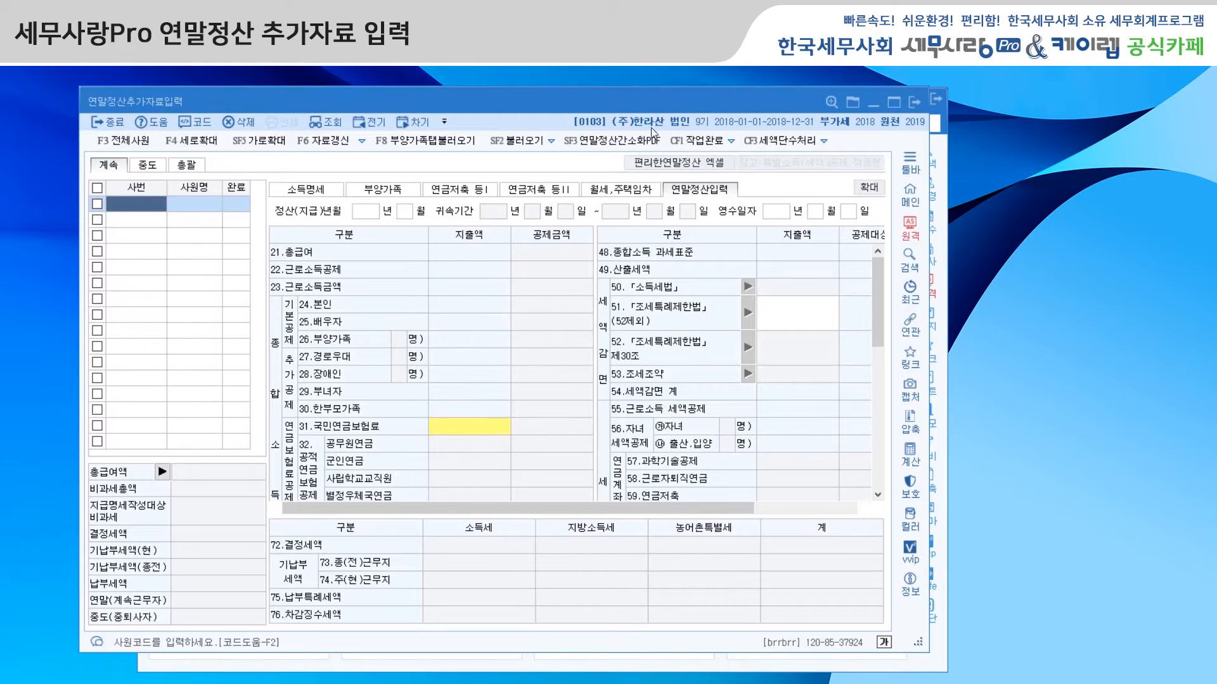
{"action": "left_click", "coordinate": [915, 102]}
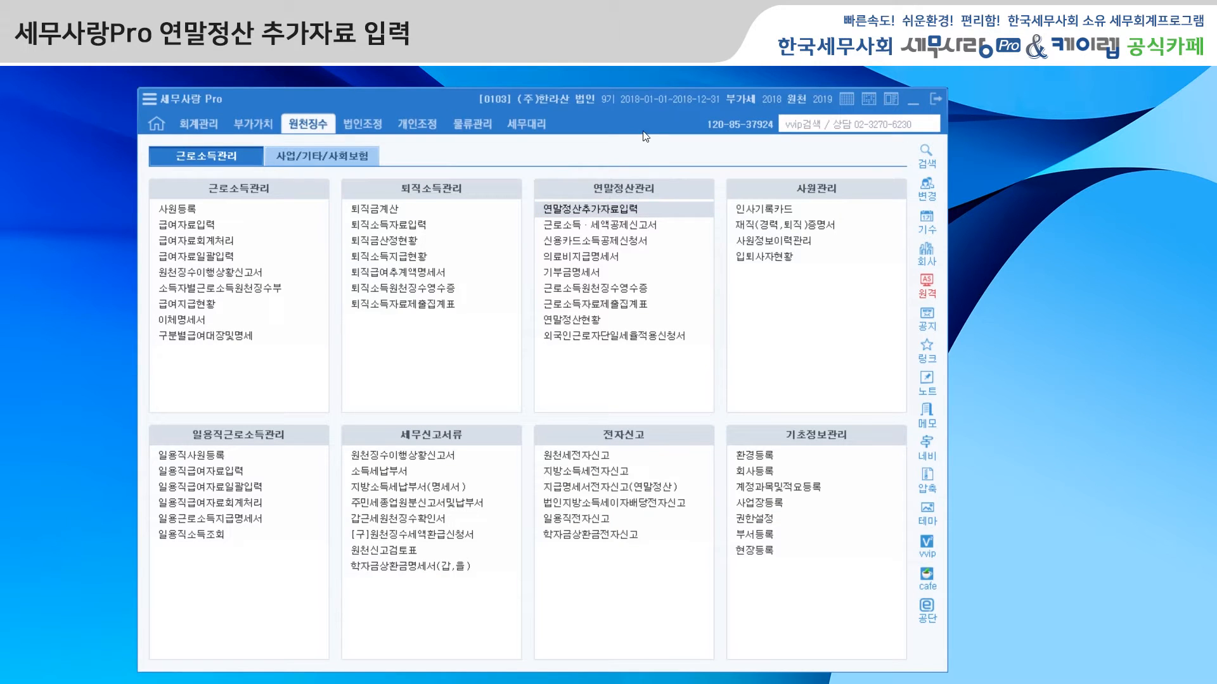
Step: Set the withholding (원천) work year to 2018 and open the 연말정산추가자료입력 form
{"action": "left_click", "coordinate": [813, 103]}
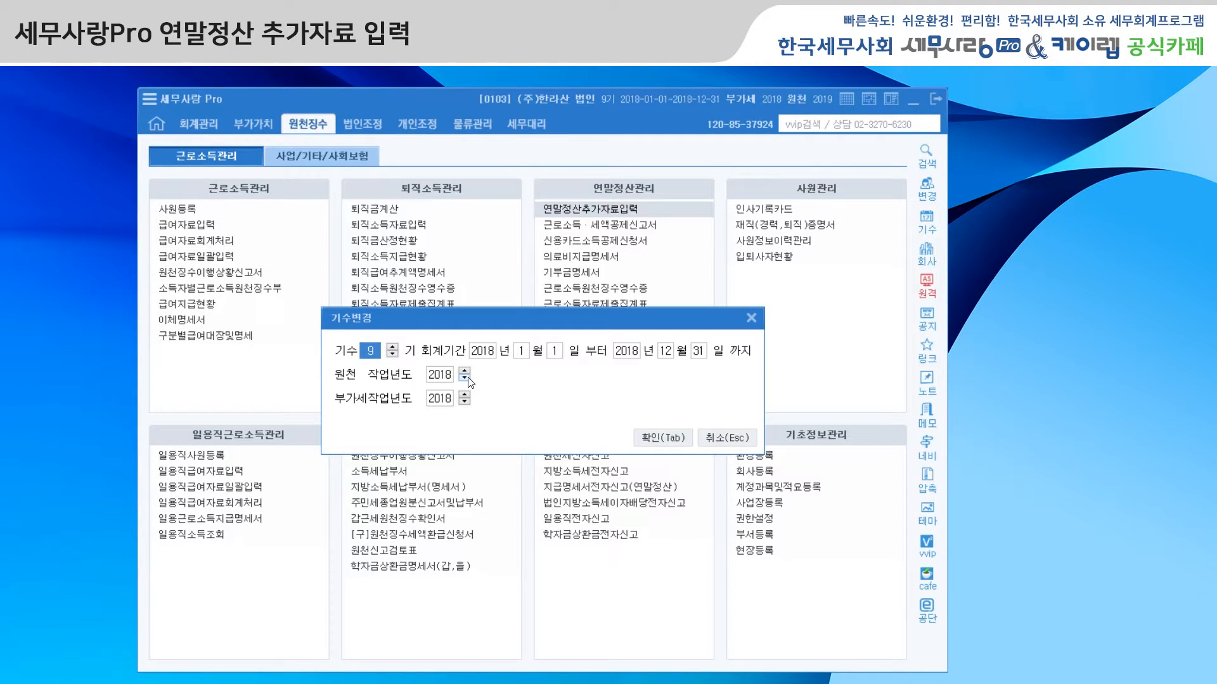
{"action": "left_click", "coordinate": [659, 439]}
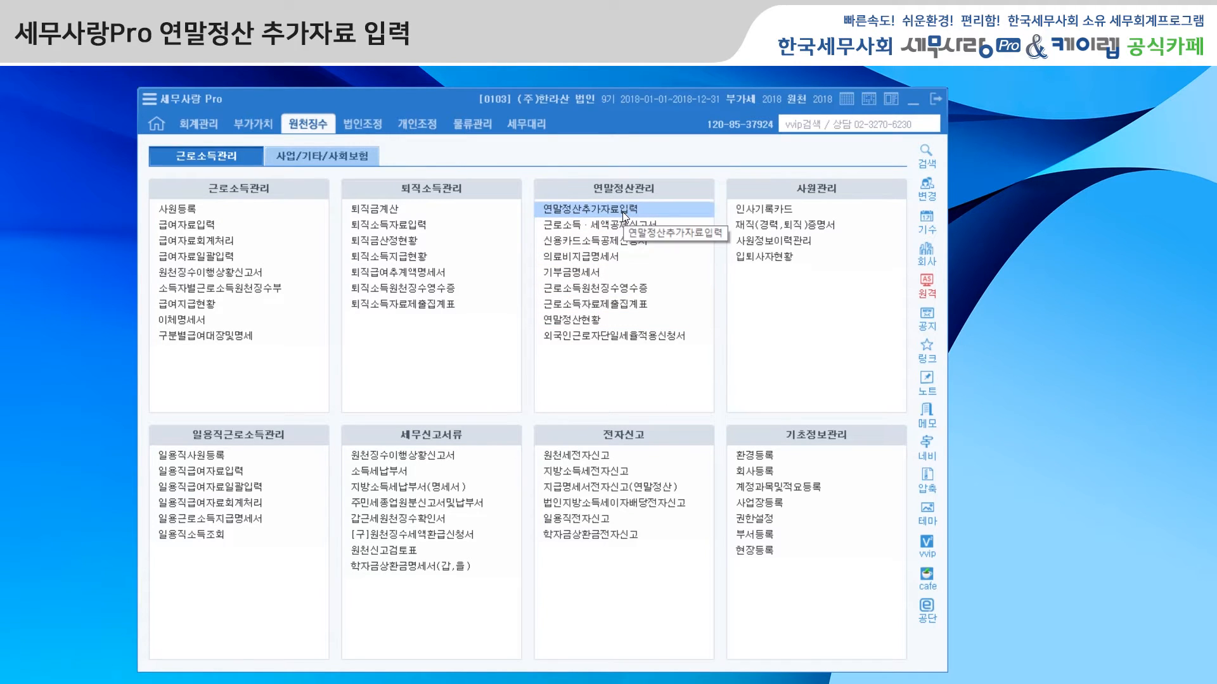
{"action": "left_click", "coordinate": [623, 211]}
{"action": "left_click_drag", "start_coordinate": [509, 106], "coordinate": [504, 83]}
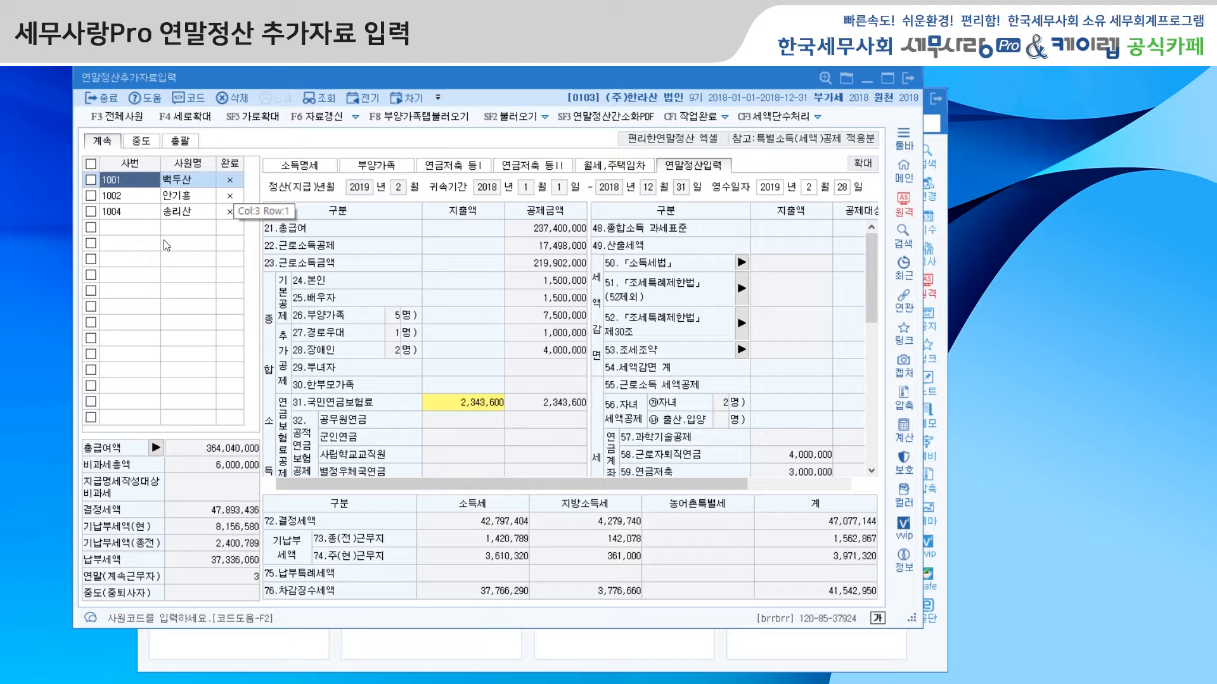
Step: Compare the employee lists for 총괄 (all) and 중도 (mid-year leavers)
{"action": "left_click", "coordinate": [178, 143]}
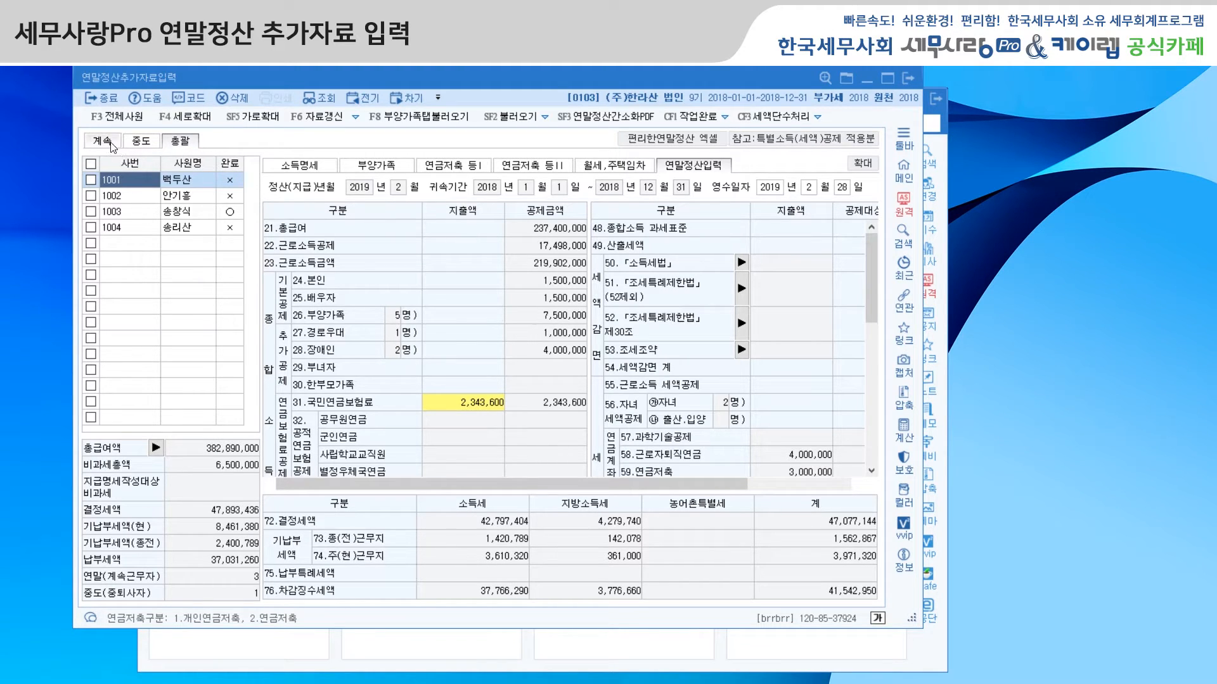
{"action": "left_click", "coordinate": [148, 143]}
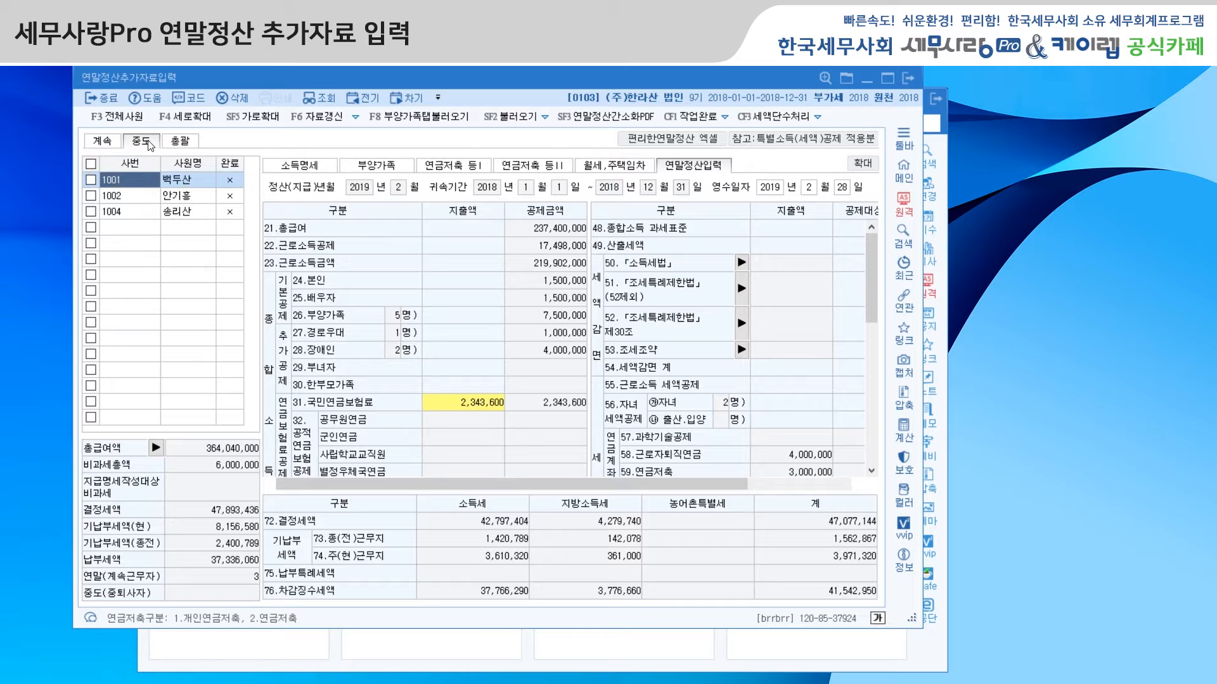
{"action": "left_click", "coordinate": [180, 141]}
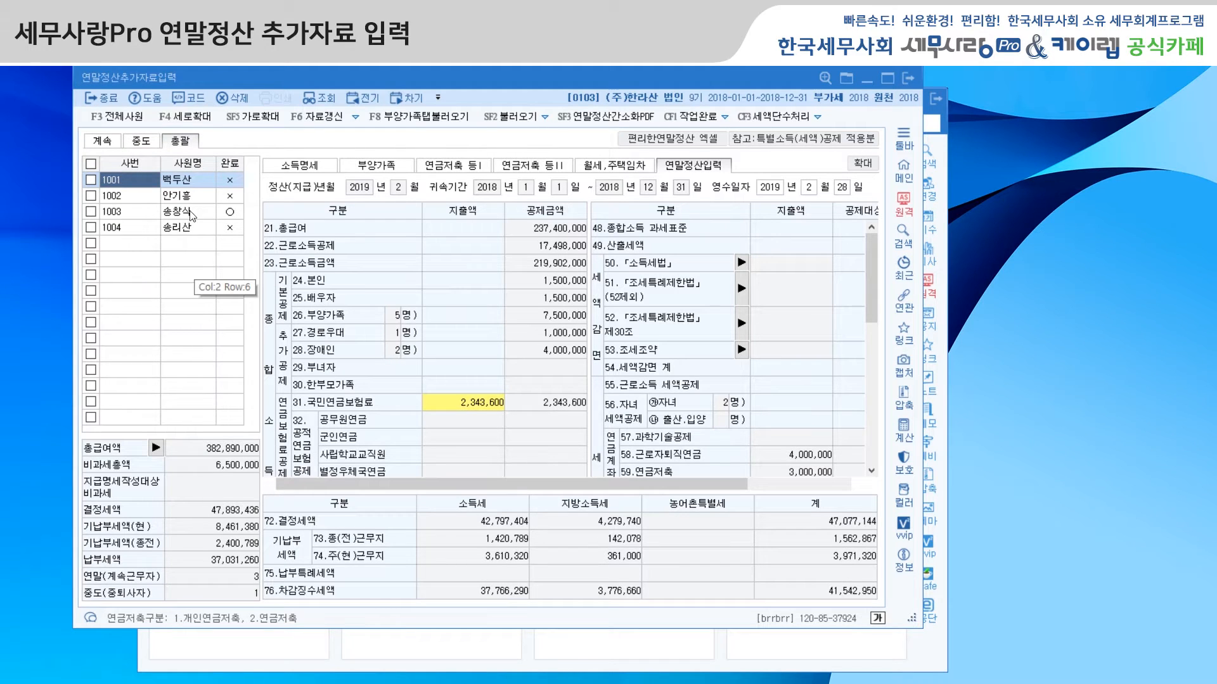
Step: Show the 계속 (continuing) employee list and load all continuing employees into it
{"action": "left_click", "coordinate": [102, 142]}
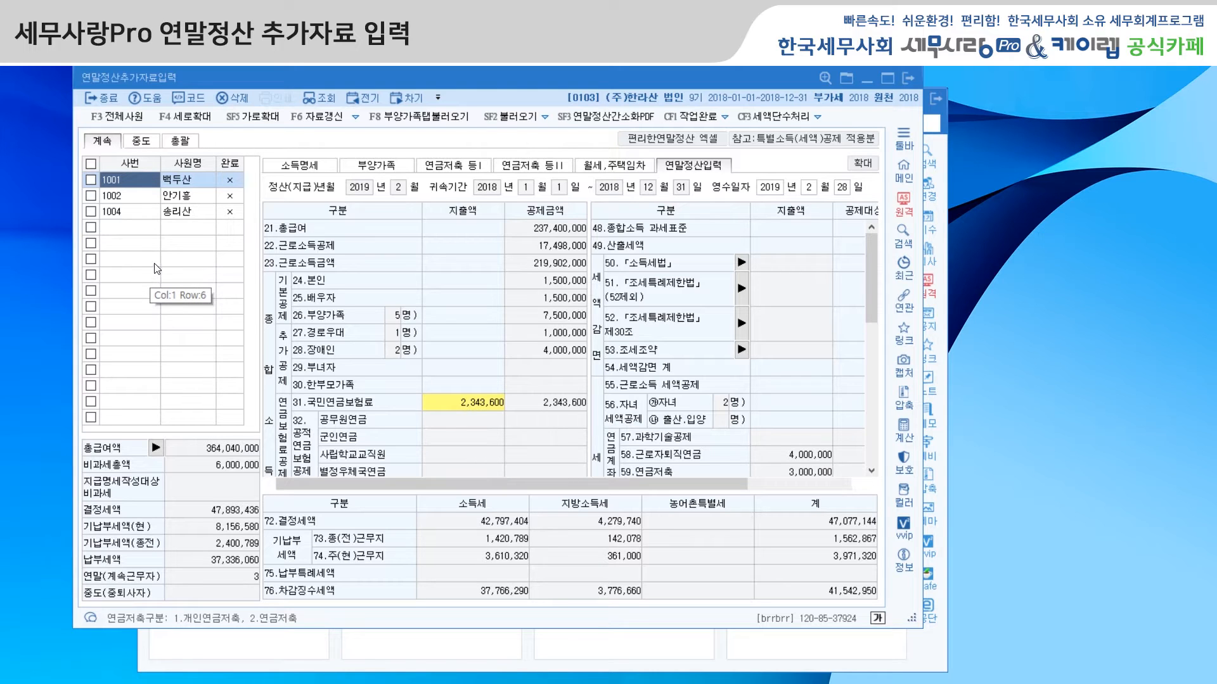
{"action": "left_click", "coordinate": [118, 120]}
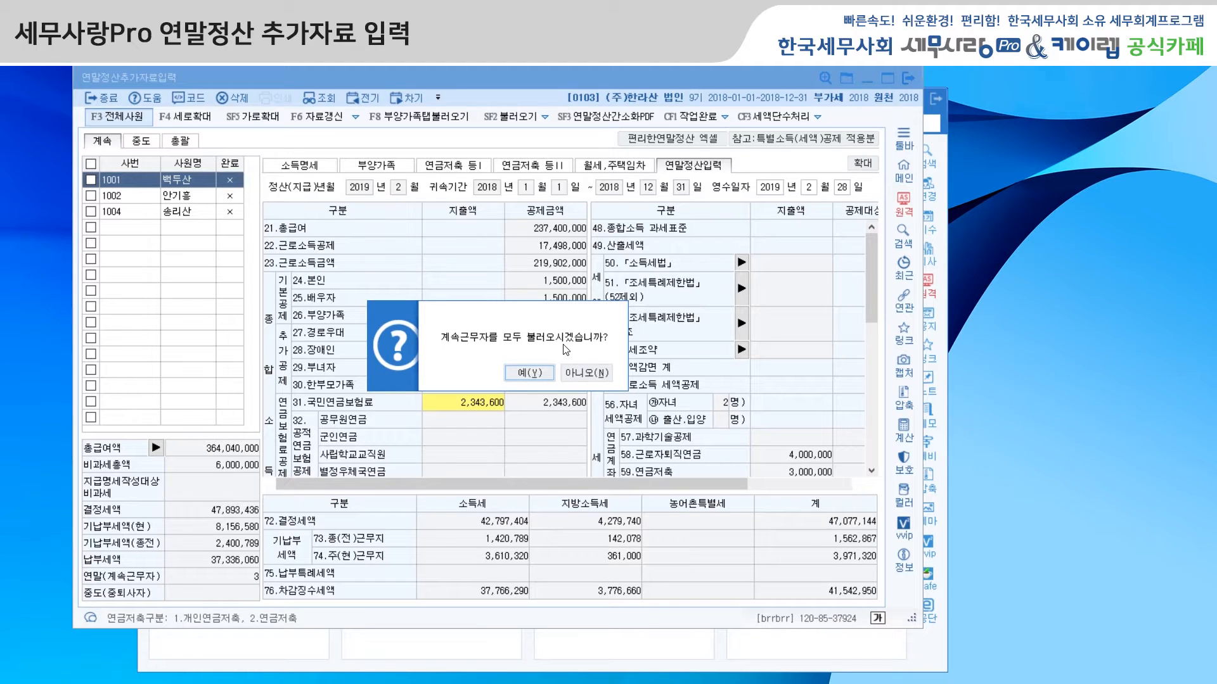
{"action": "left_click", "coordinate": [546, 375]}
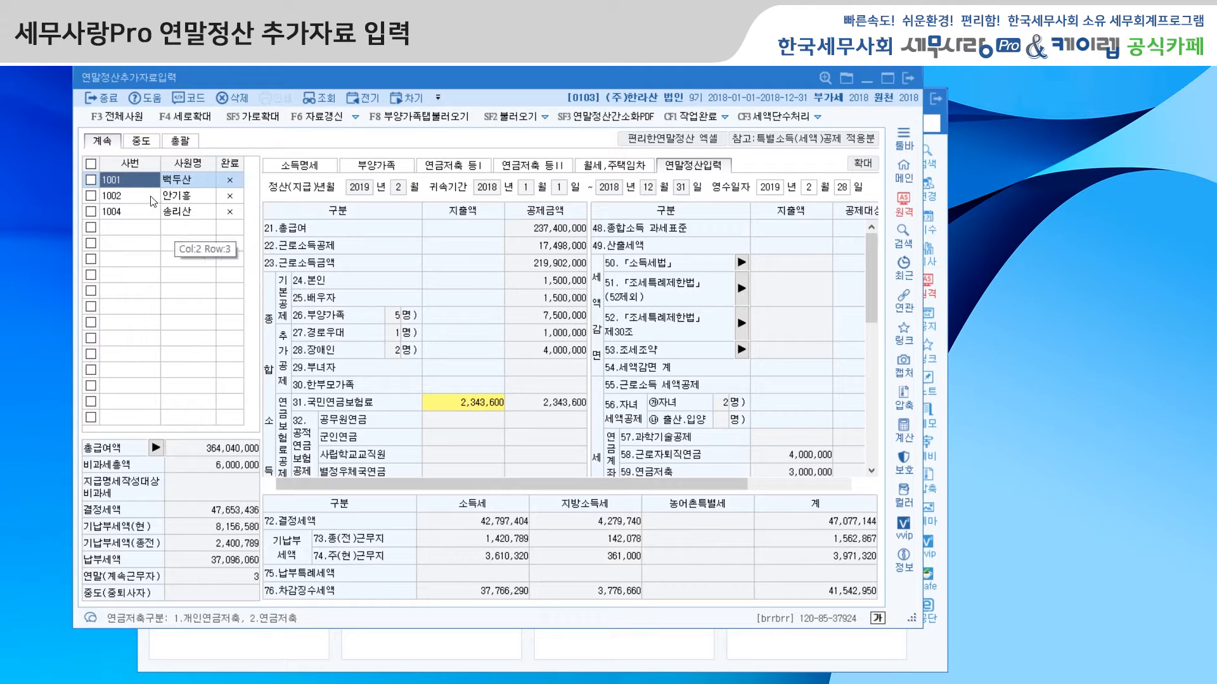
Step: Look through the first employee's 부양가족, 연금저축 등Ⅰ and Ⅱ, 월세·주택임차 and 연말정산입력 sections, then return to 소득명세
{"action": "left_click", "coordinate": [317, 175]}
{"action": "left_click", "coordinate": [383, 170]}
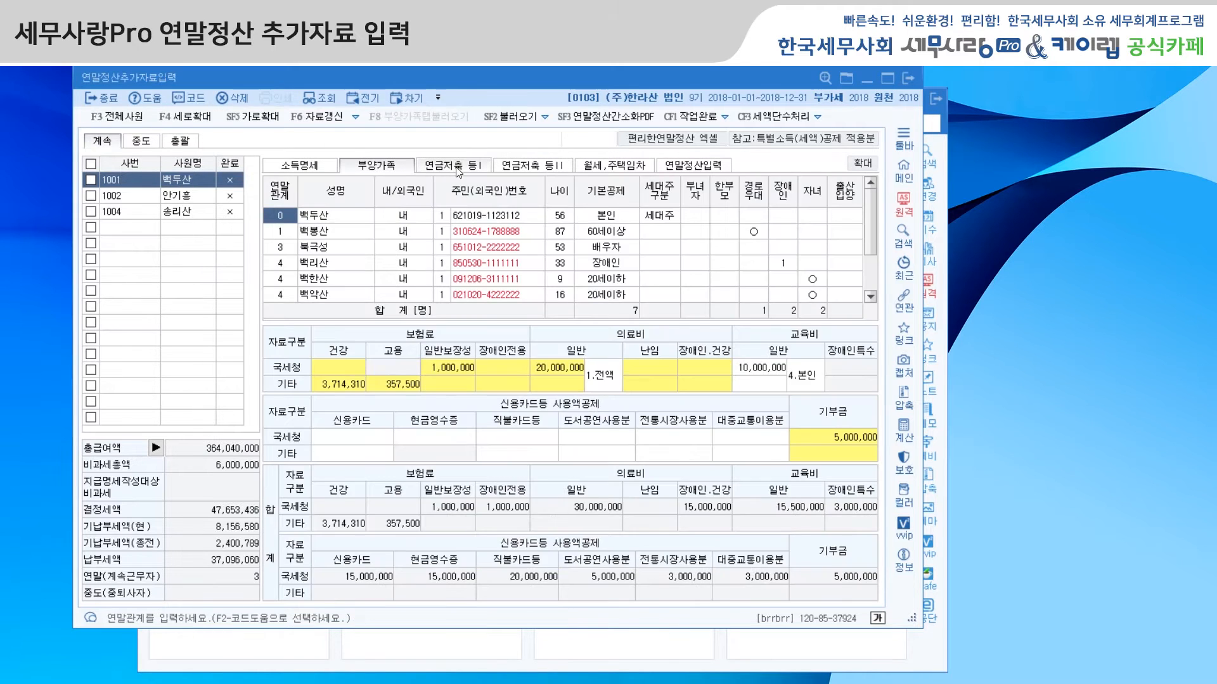
{"action": "left_click", "coordinate": [457, 168]}
{"action": "left_click", "coordinate": [533, 170]}
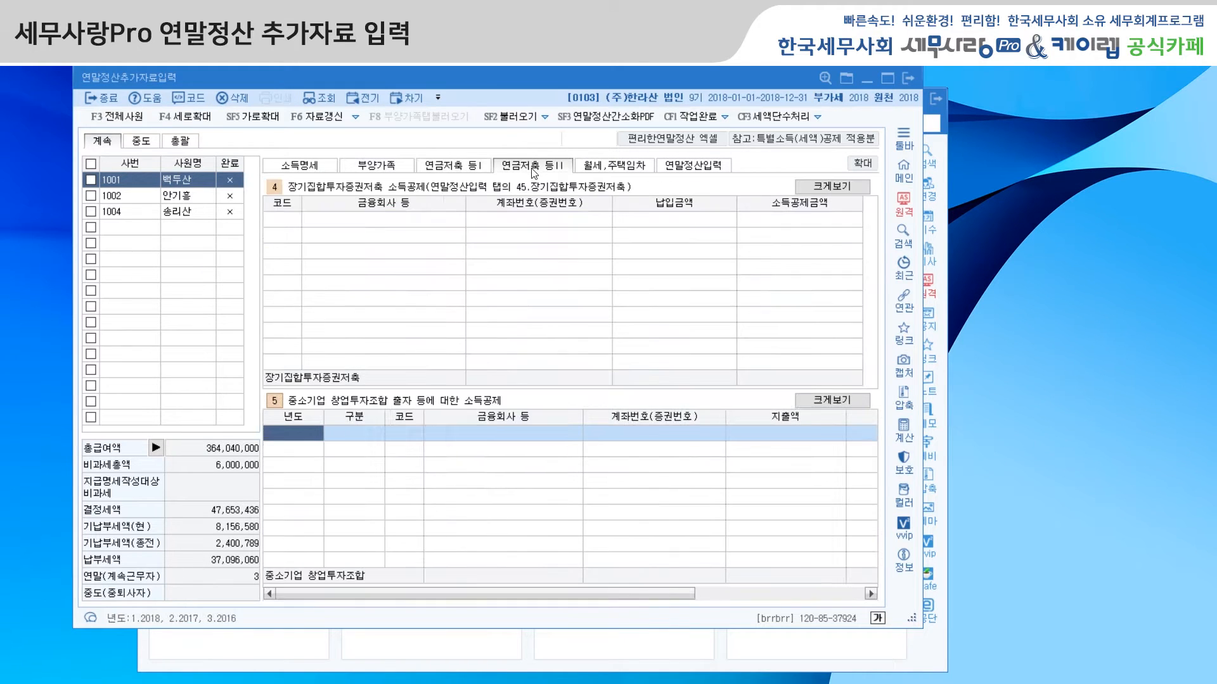
{"action": "left_click", "coordinate": [611, 168]}
{"action": "left_click", "coordinate": [702, 169]}
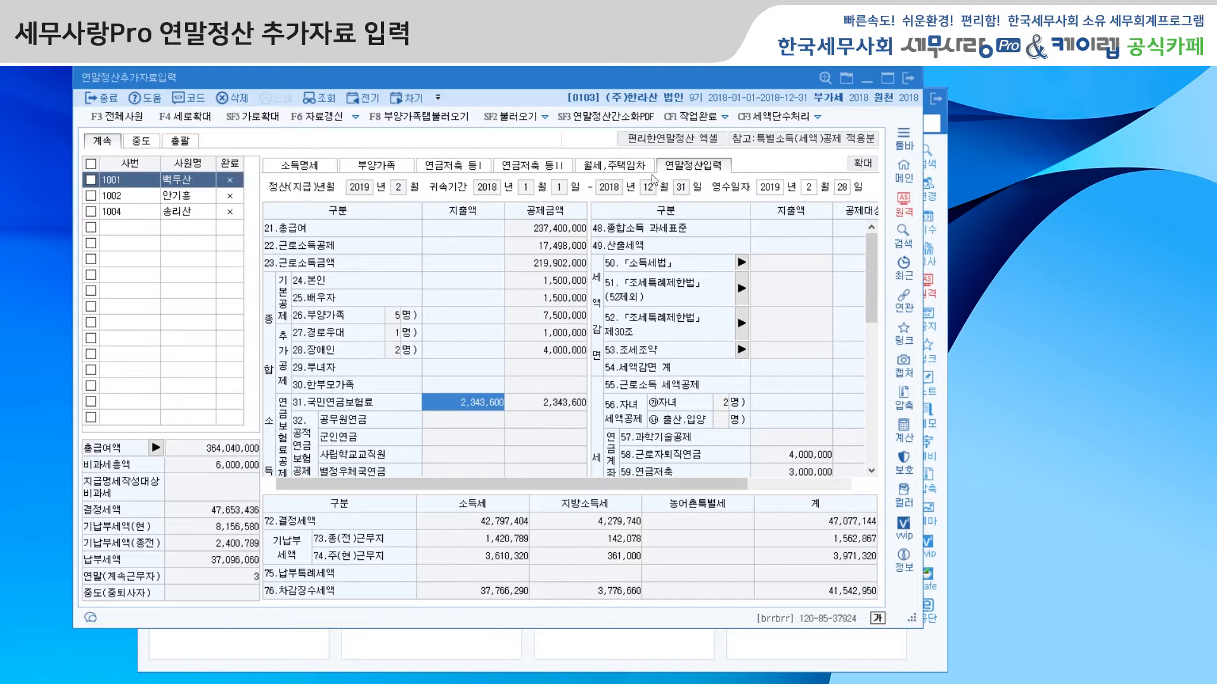
{"action": "left_click", "coordinate": [305, 169]}
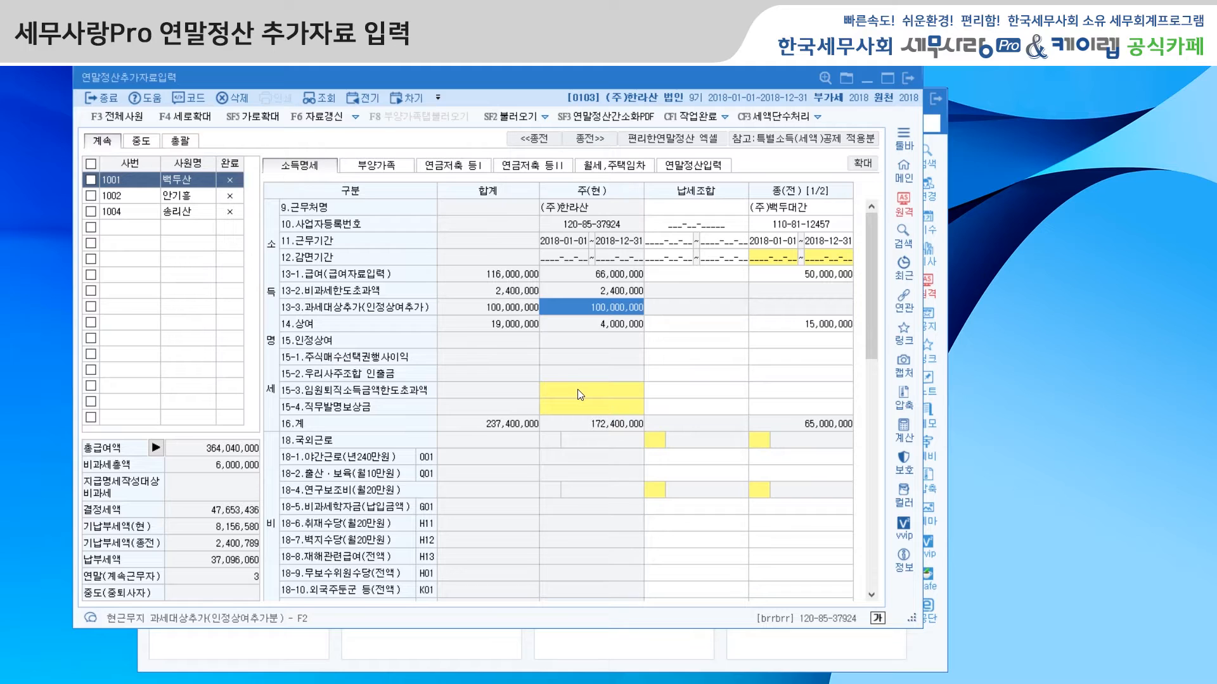
{"action": "double_click", "coordinate": [609, 310]}
{"action": "left_click", "coordinate": [578, 346]}
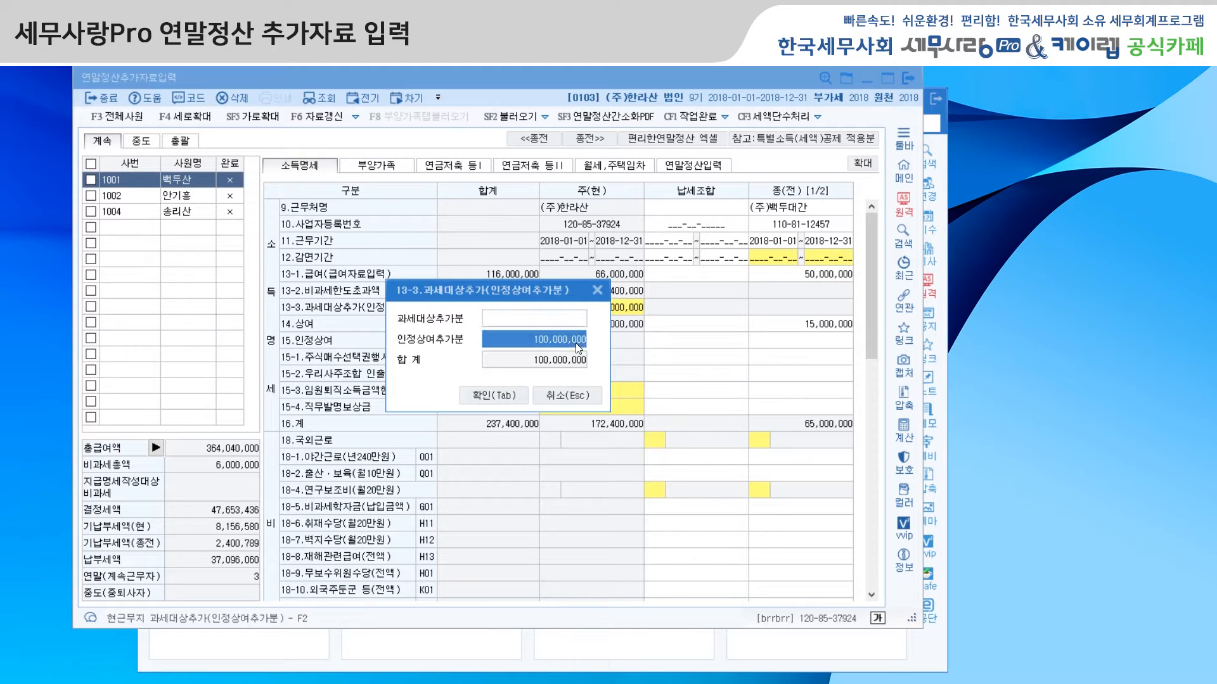
{"action": "key", "text": "Delete"}
{"action": "key", "text": "Up"}
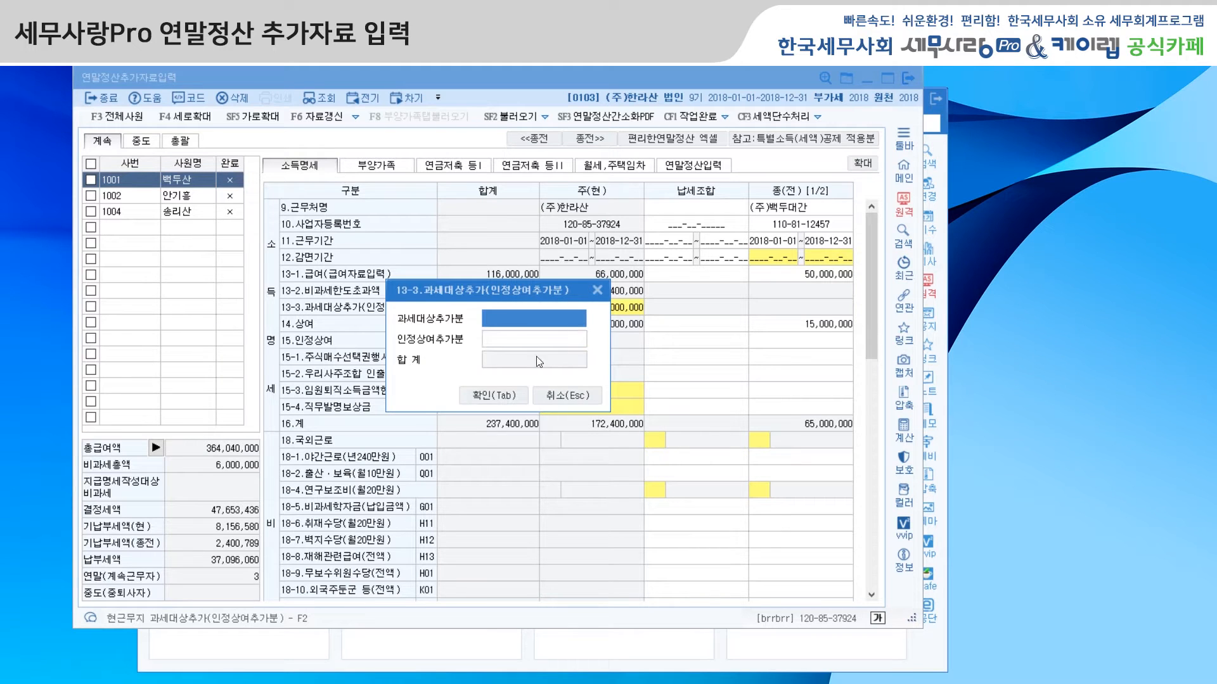
{"action": "key", "text": "Escape"}
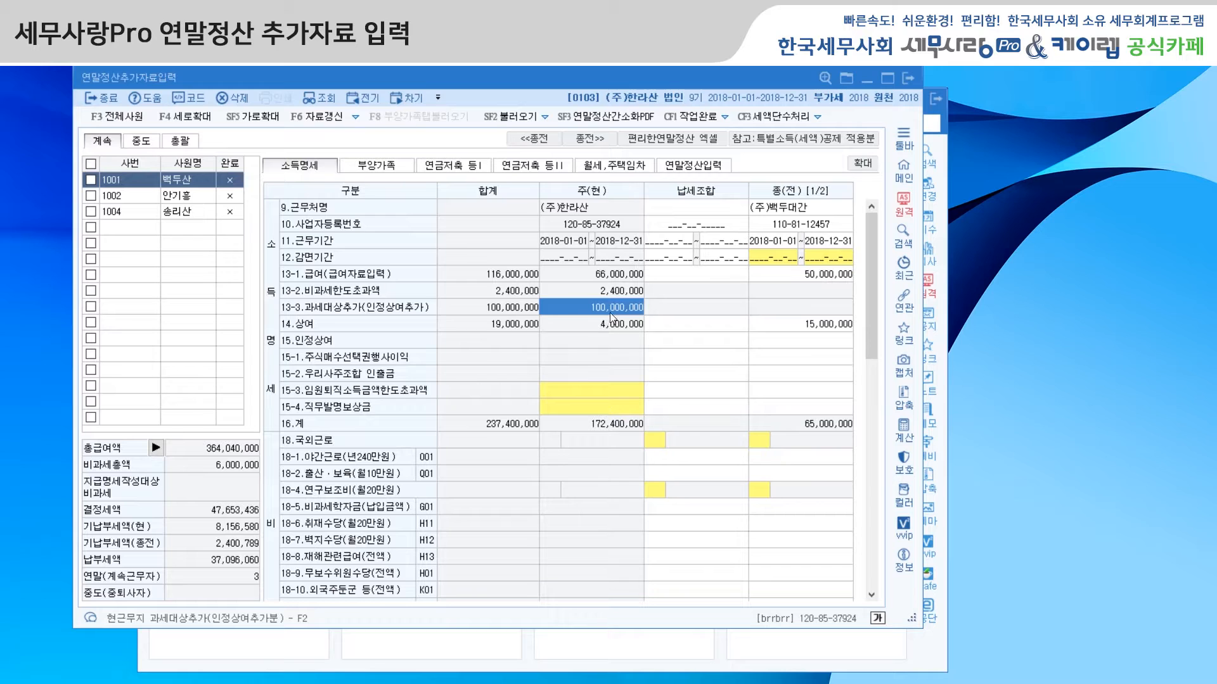
Step: Clear the 인정상여추가분 amount in item 13-3 과세대상추가 for the current workplace and confirm
{"action": "double_click", "coordinate": [612, 308]}
{"action": "left_click", "coordinate": [542, 341]}
{"action": "key", "text": "Delete"}
{"action": "left_click", "coordinate": [511, 394]}
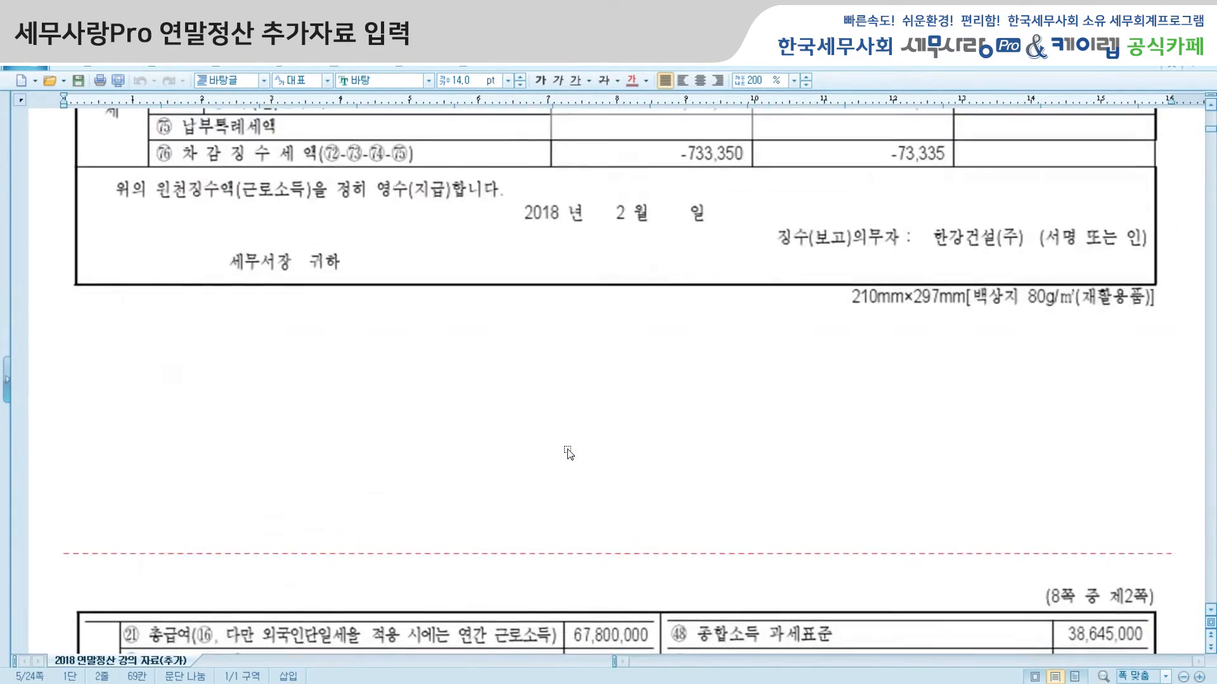
Step: Switch to the document 2018 연말정산 강의 자료(추가) and examine the sample receipt's 근무처별 소득명세 and 세액명세 sections
{"action": "scroll", "coordinate": [569, 452], "scroll_direction": "up", "scroll_amount": 15}
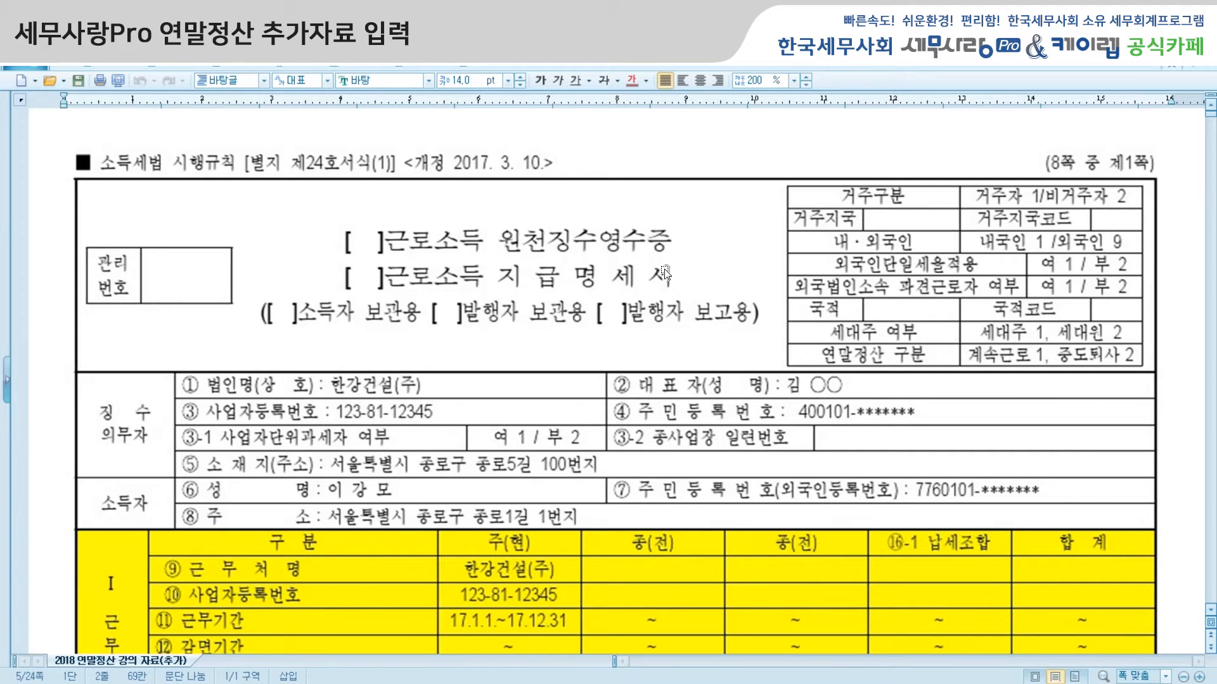
{"action": "scroll", "coordinate": [665, 273], "scroll_direction": "down", "scroll_amount": 5}
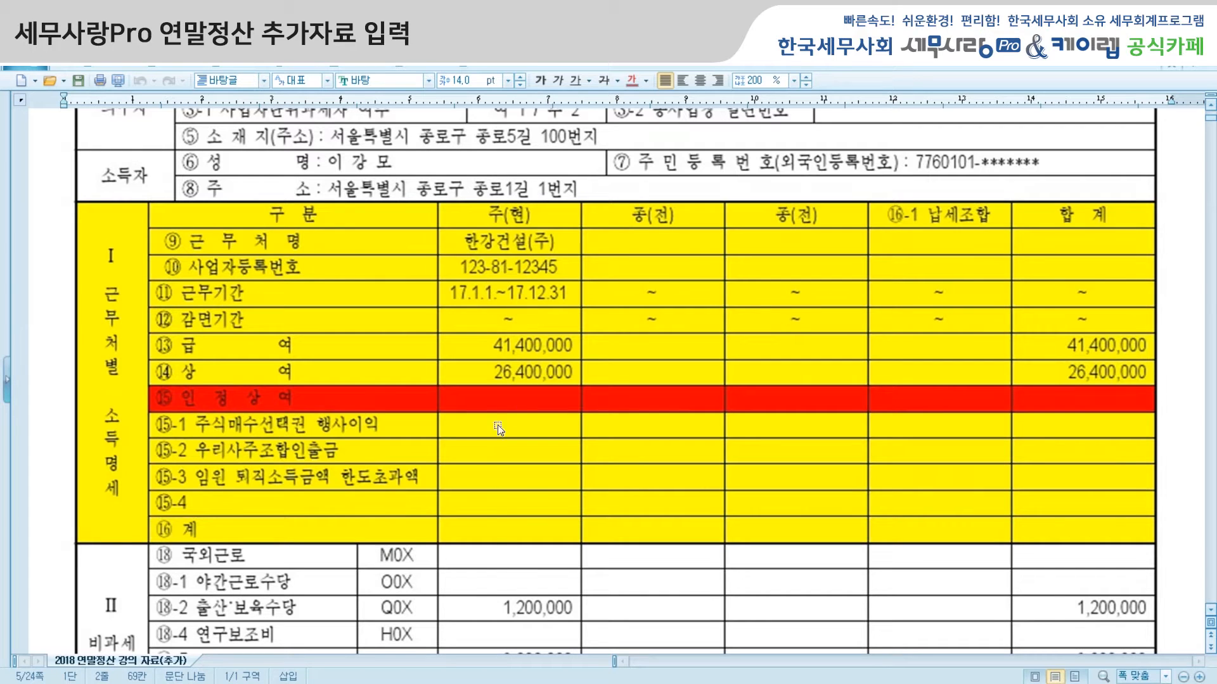
{"action": "left_click", "coordinate": [519, 680]}
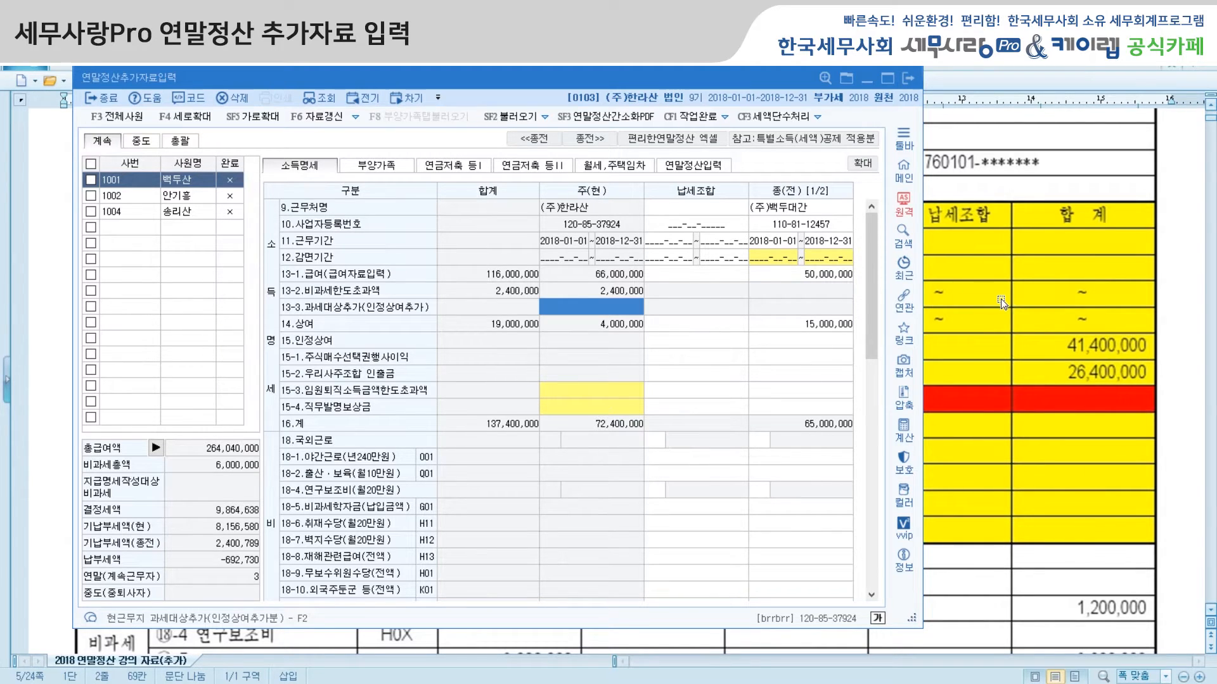
{"action": "left_click", "coordinate": [1157, 283]}
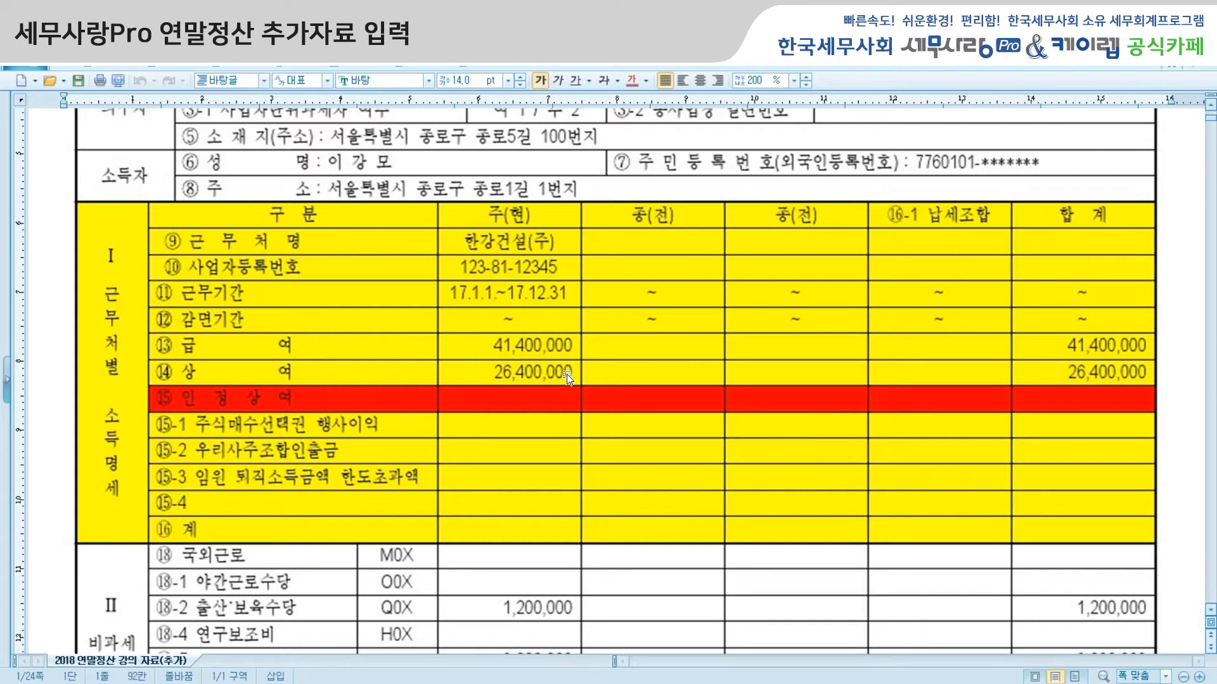
{"action": "scroll", "coordinate": [569, 359], "scroll_direction": "down", "scroll_amount": 10}
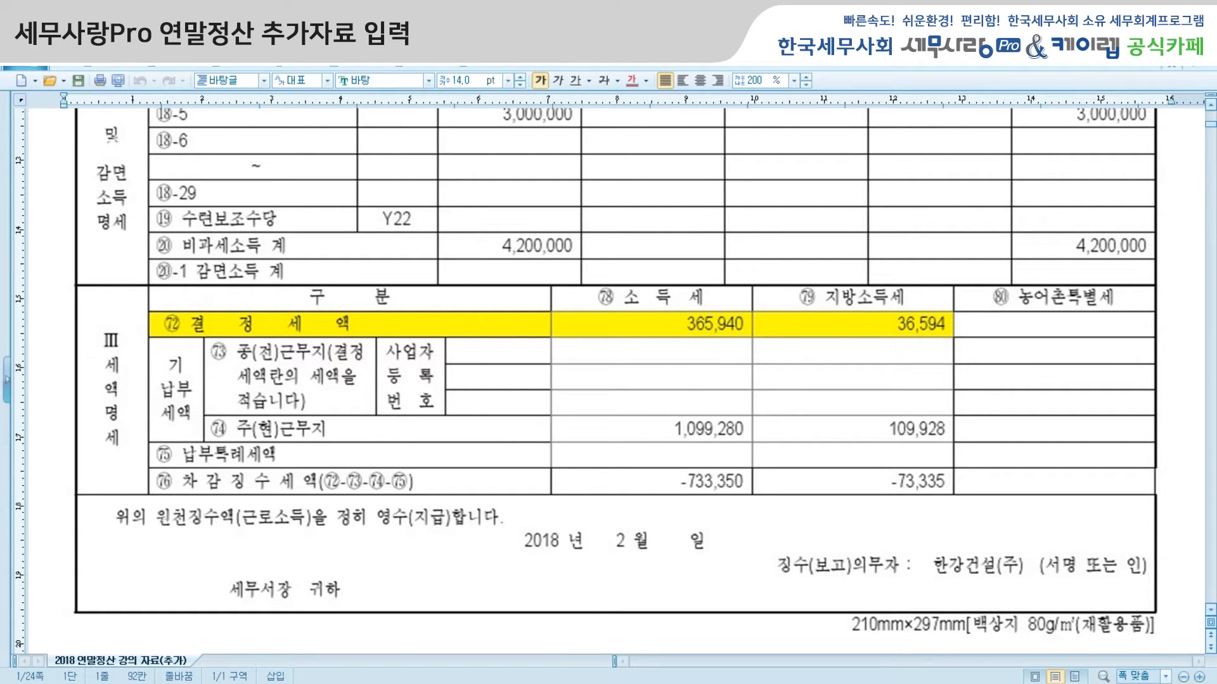
Step: Switch back to 세무사랑 Pro and examine the deducted insurance and 기납부세액 rows at the end of 소득명세
{"action": "key", "text": "alt+Tab"}
{"action": "left_click_drag", "start_coordinate": [873, 283], "coordinate": [875, 374]}
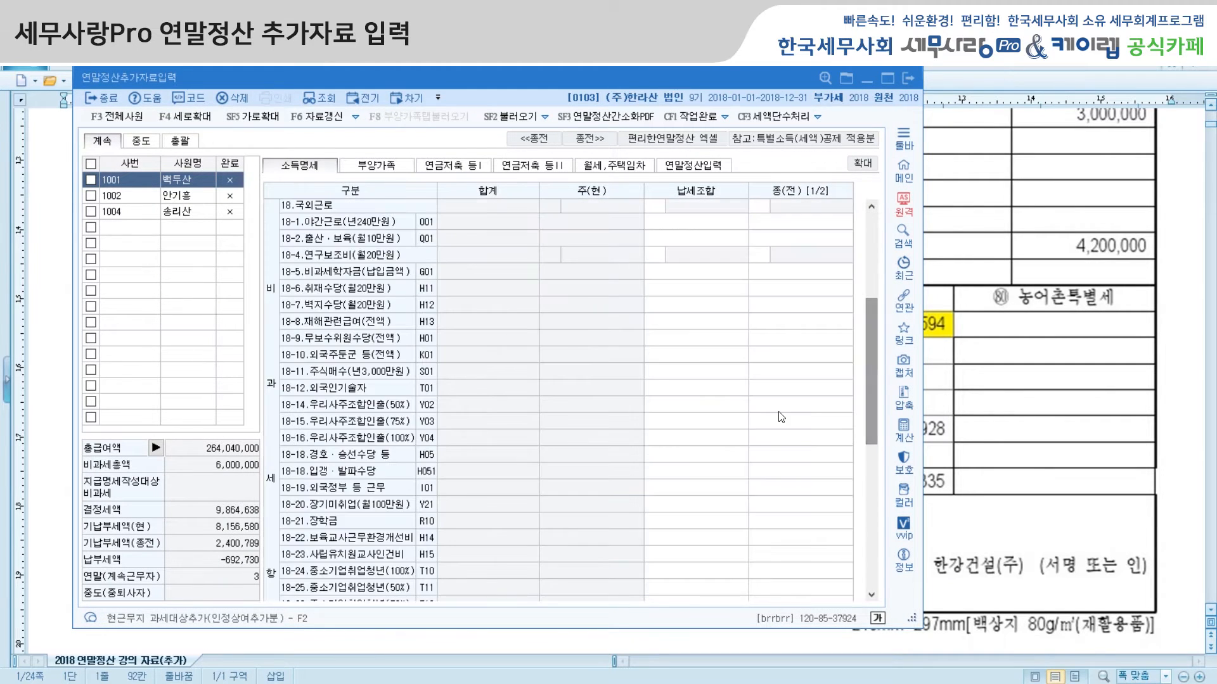
{"action": "scroll", "coordinate": [780, 380], "scroll_direction": "down", "scroll_amount": 8}
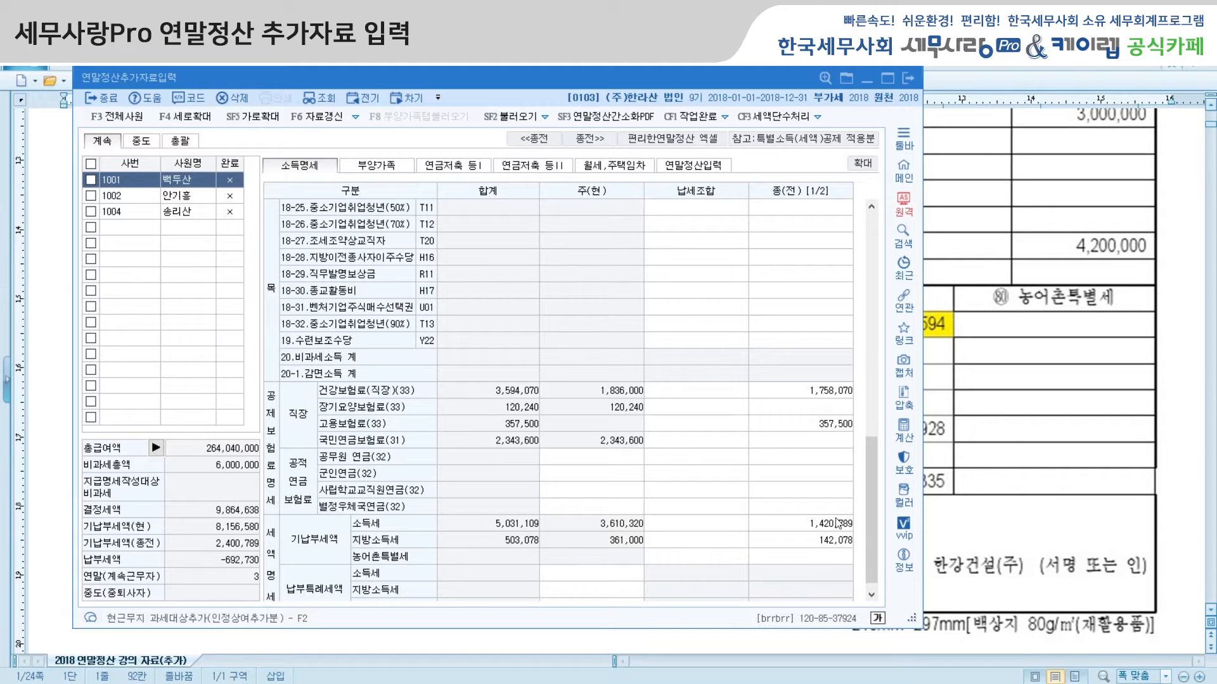
Step: Return to the lecture document and examine the 연금보험료 and 보험료 deduction items on the receipt's second page
{"action": "left_click", "coordinate": [1173, 321]}
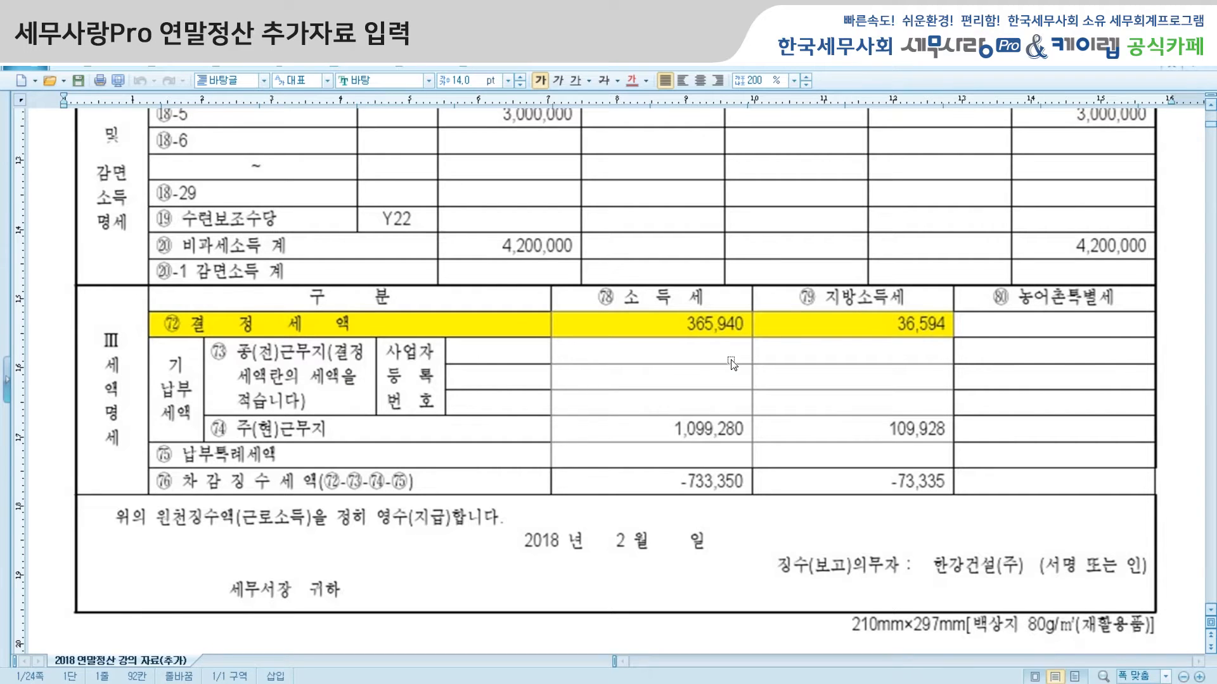
{"action": "scroll", "coordinate": [732, 363], "scroll_direction": "down", "scroll_amount": 10}
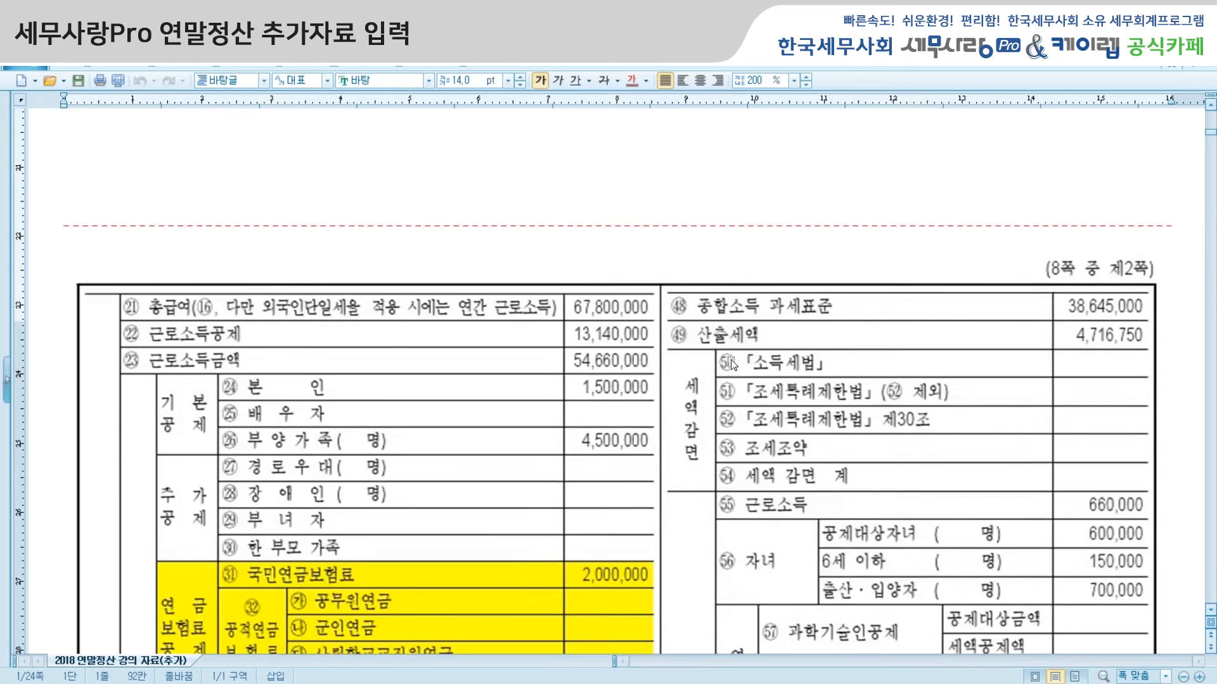
{"action": "scroll", "coordinate": [732, 363], "scroll_direction": "down", "scroll_amount": 5}
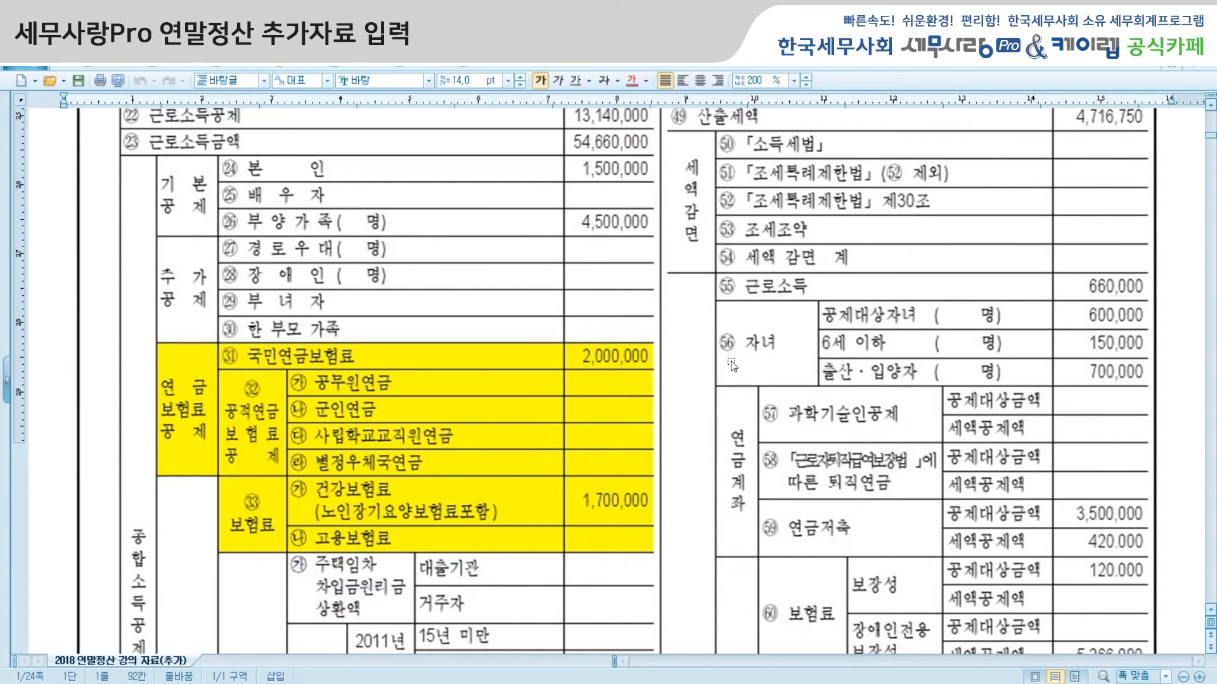
{"action": "scroll", "coordinate": [732, 367], "scroll_direction": "down", "scroll_amount": 3}
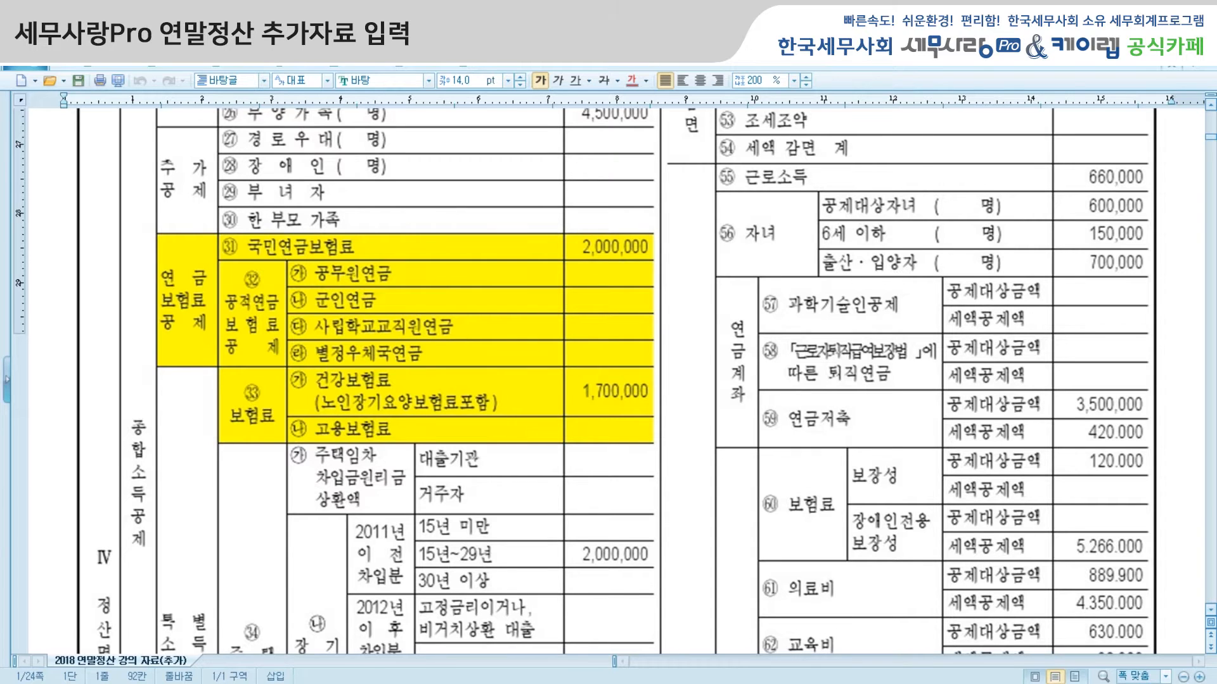
Step: Switch back to 세무사랑 Pro, select the second employee and show that employee's 부양가족 data
{"action": "key", "text": "alt+Tab"}
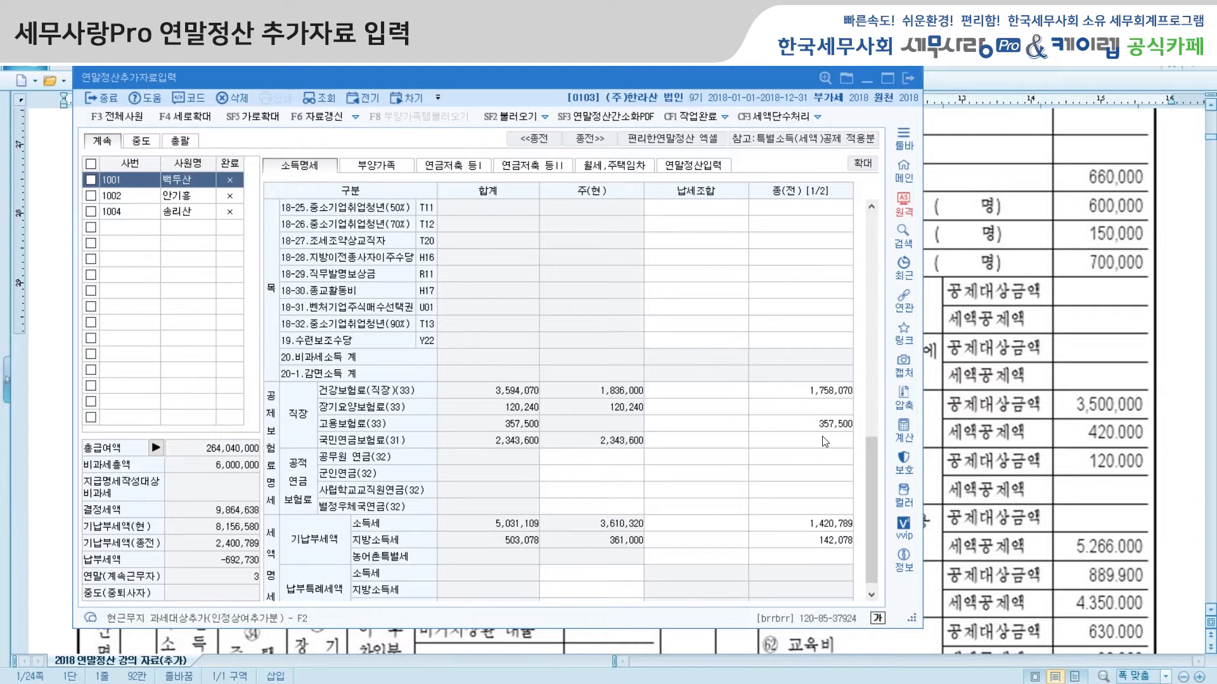
{"action": "left_click", "coordinate": [1179, 324]}
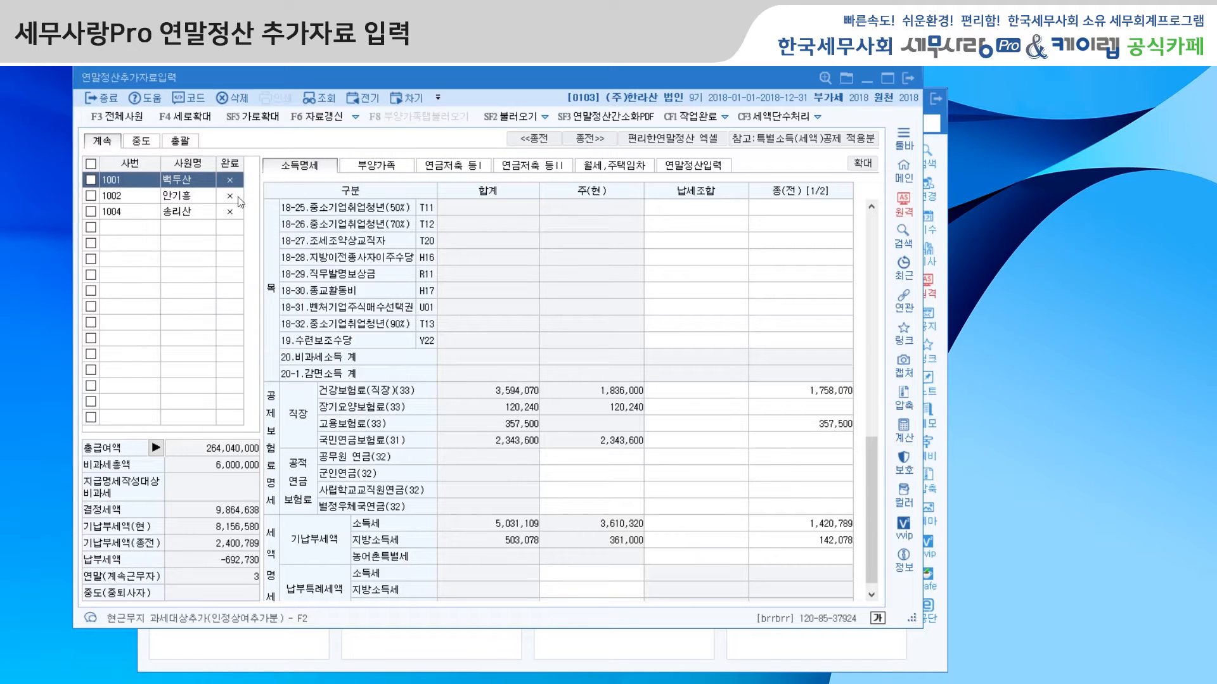
{"action": "left_click", "coordinate": [198, 197]}
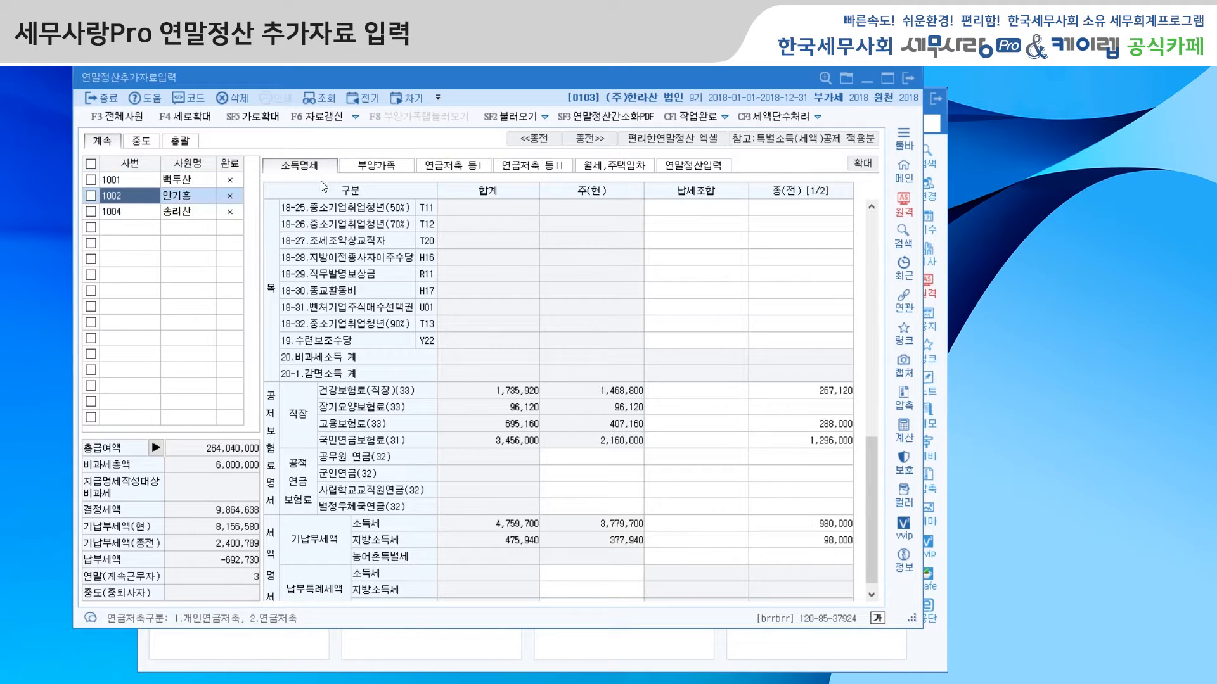
{"action": "left_click", "coordinate": [389, 168]}
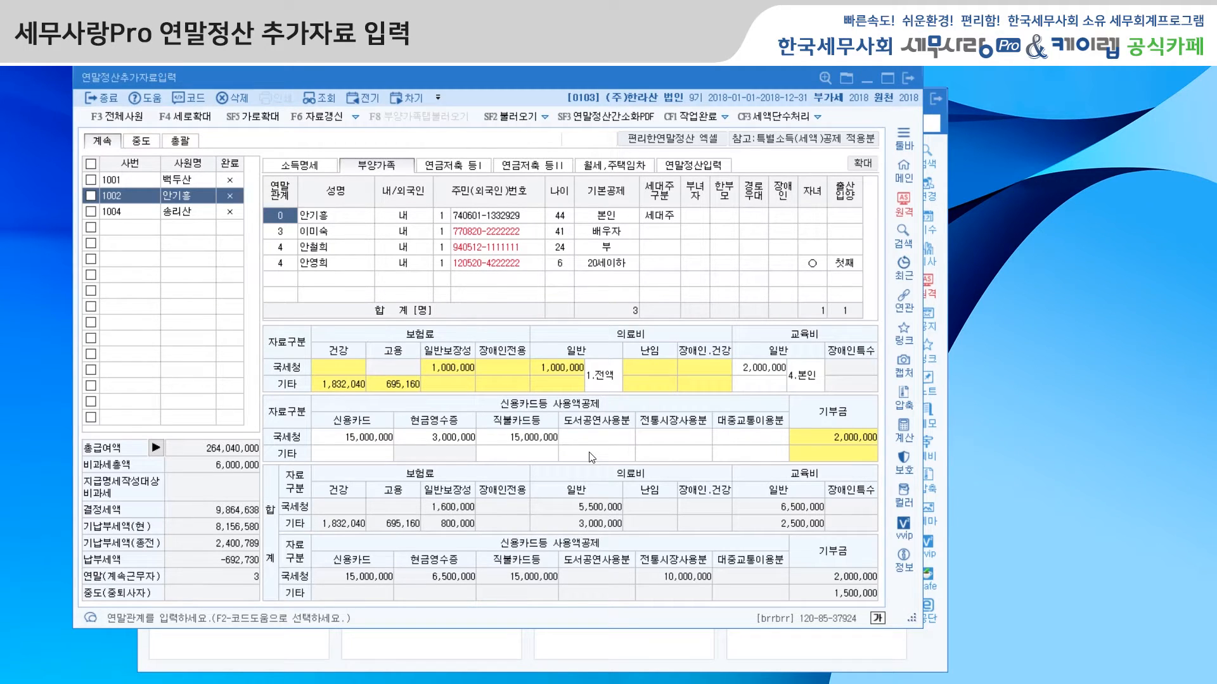
Step: Open 사원등록 and compare the second employee's 부양가족명세 with the 부양가족 data in 연말정산추가자료입력
{"action": "left_click", "coordinate": [408, 661]}
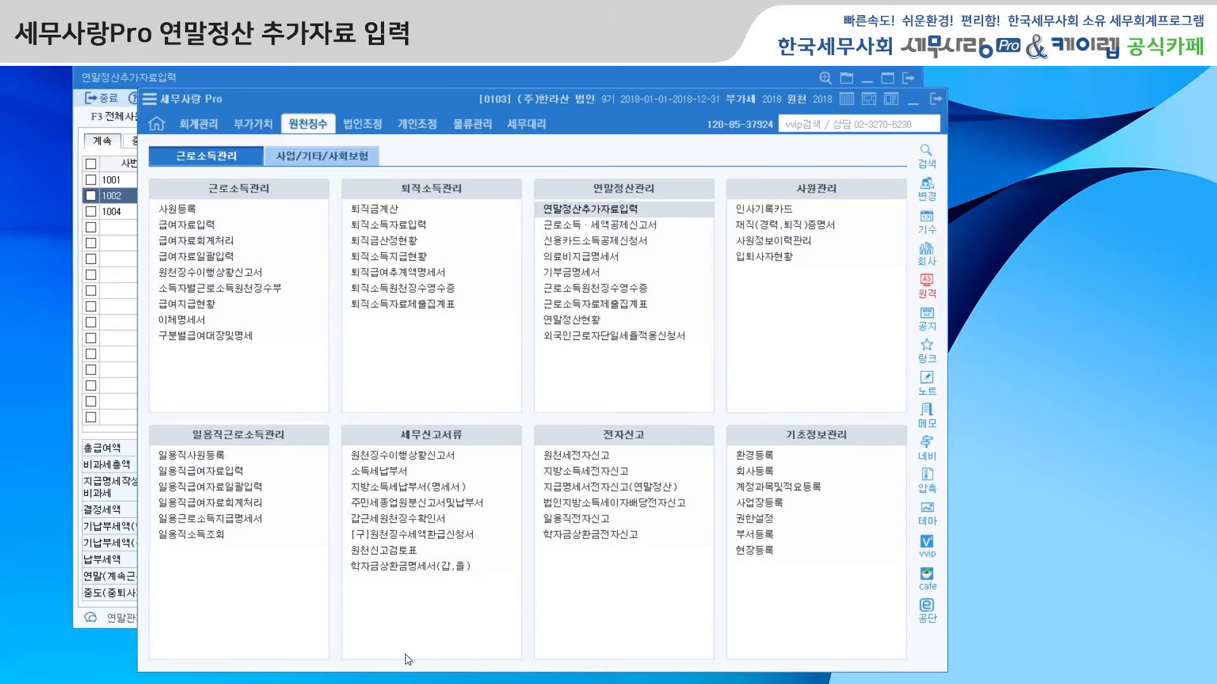
{"action": "left_click", "coordinate": [203, 211]}
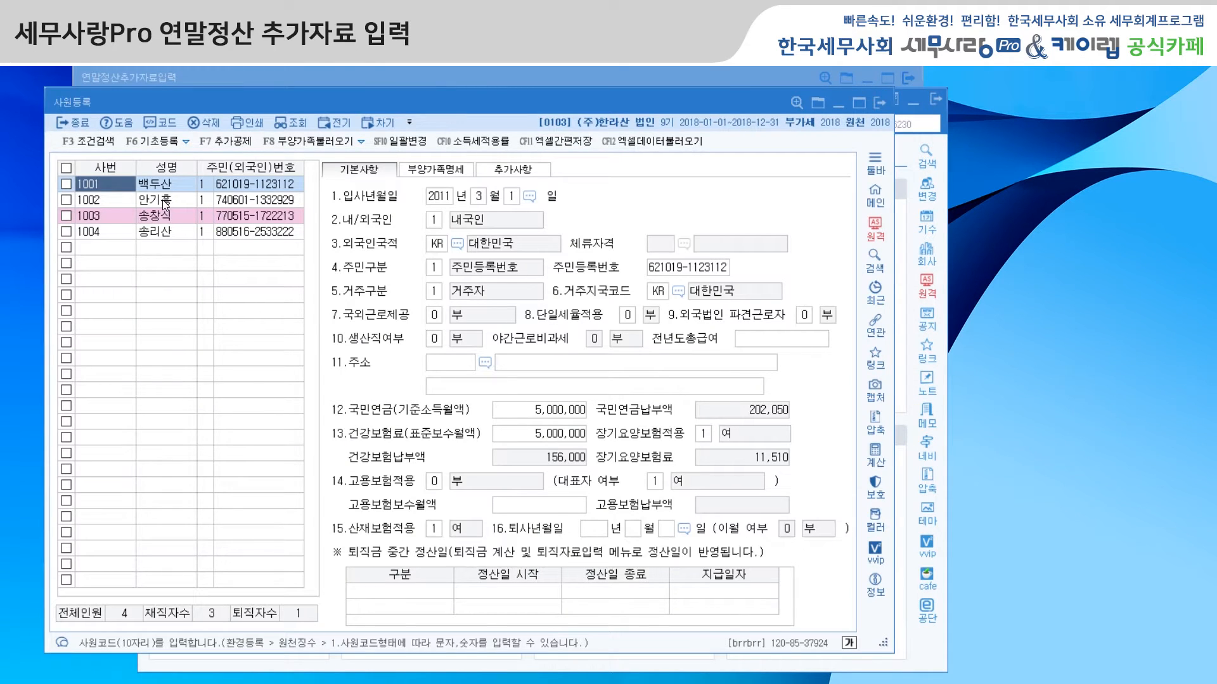
{"action": "left_click", "coordinate": [442, 173]}
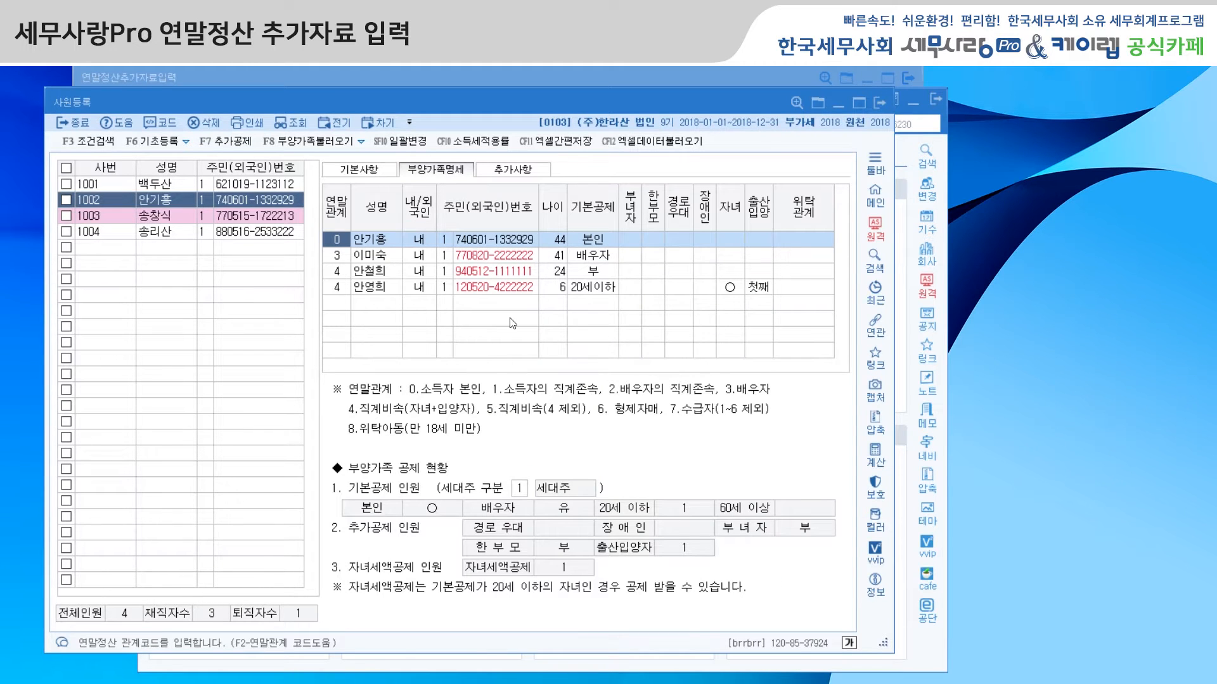
{"action": "left_click", "coordinate": [458, 82]}
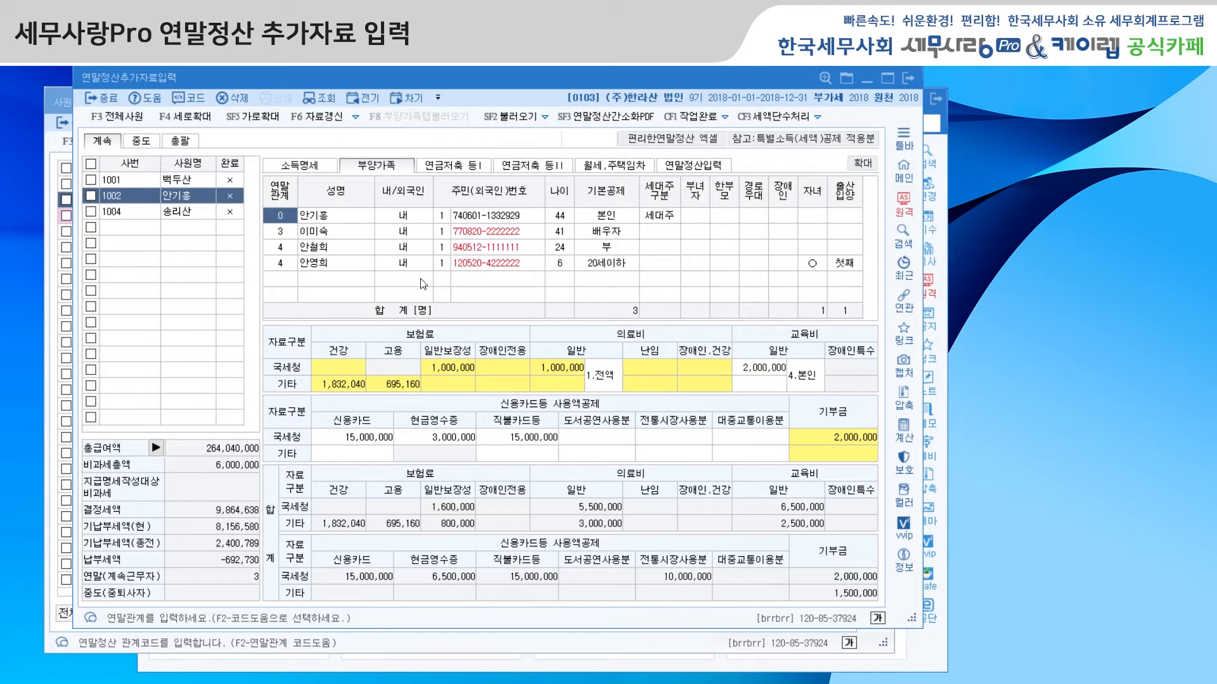
{"action": "left_click", "coordinate": [59, 102]}
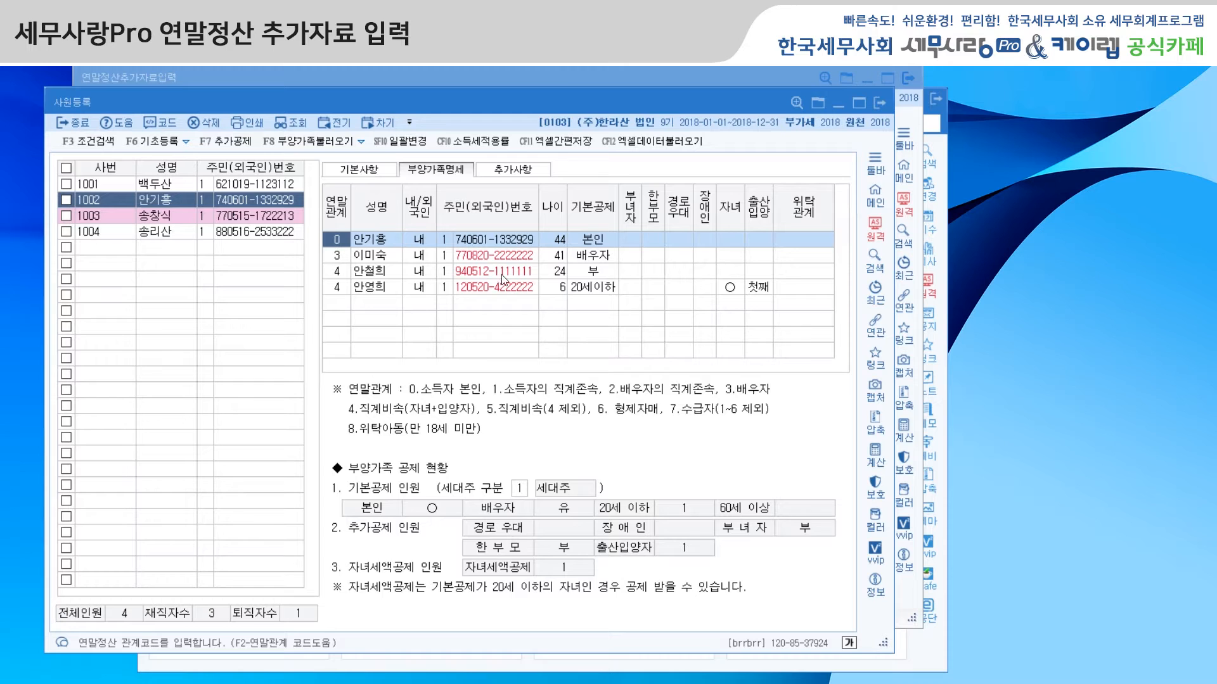
{"action": "left_click", "coordinate": [549, 74]}
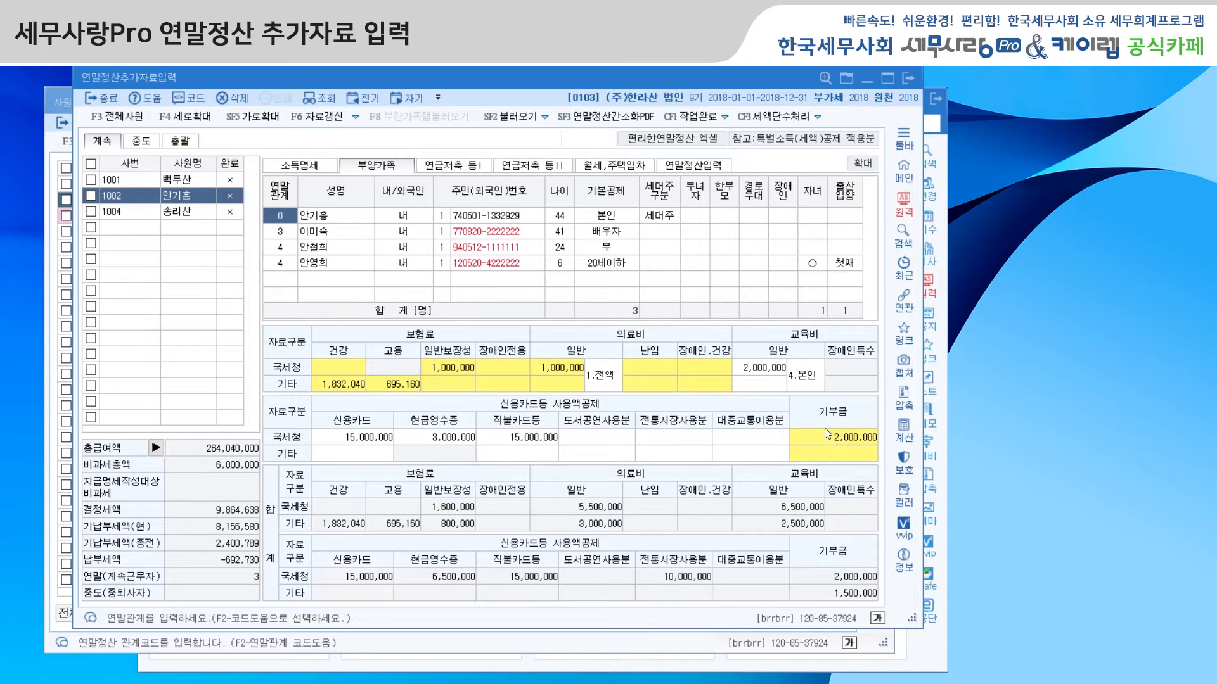
Step: Examine the 보험료 등 공제대상금액 details for the employee (본인) and close them
{"action": "double_click", "coordinate": [443, 391]}
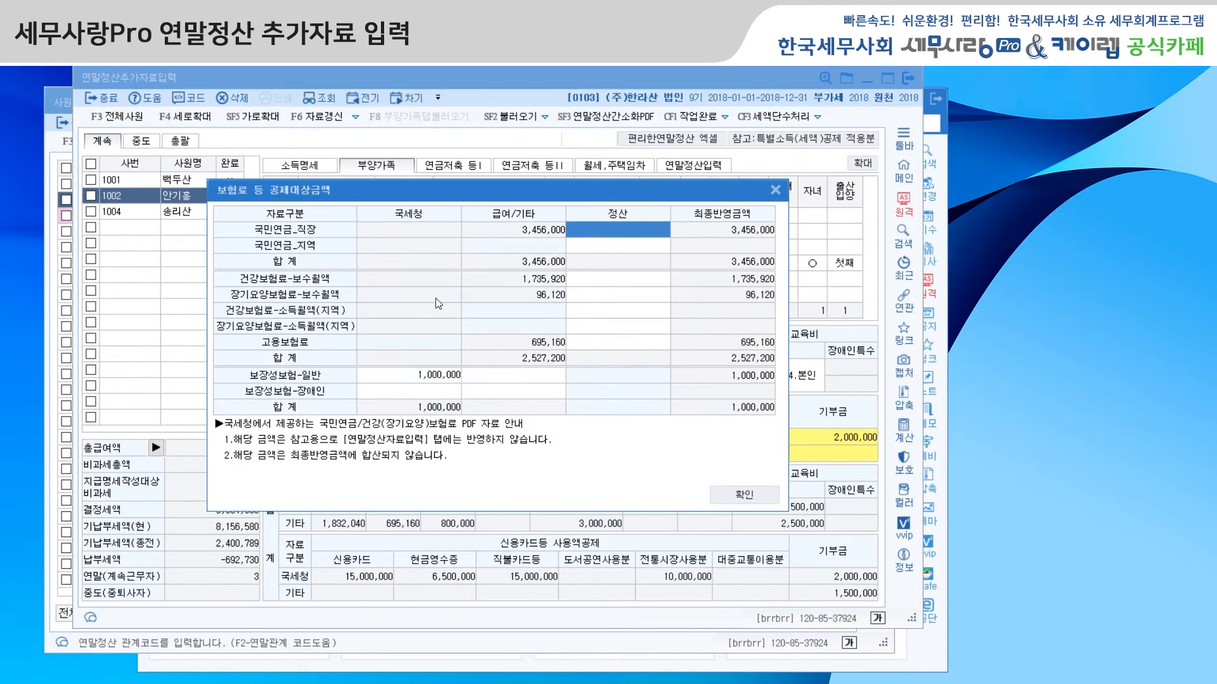
{"action": "left_click_drag", "start_coordinate": [439, 195], "coordinate": [413, 208]}
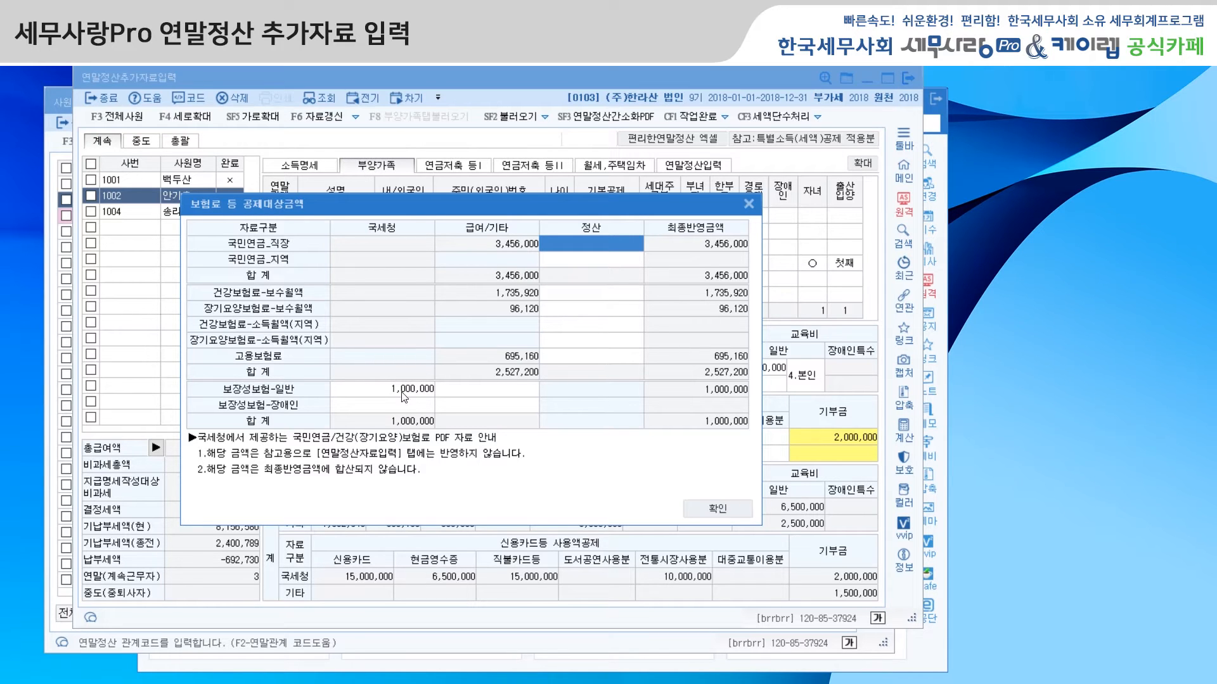
{"action": "left_click", "coordinate": [750, 204]}
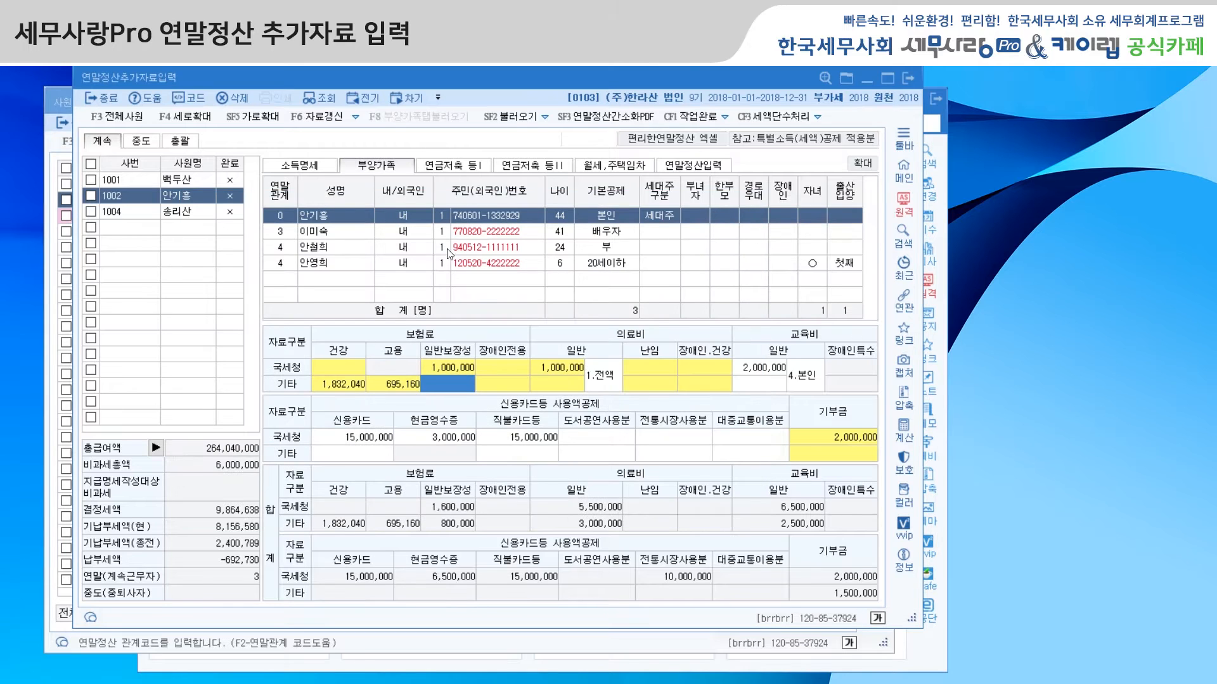
Step: Examine the 보험료 등 공제대상금액 details for the spouse and the older child, closing each
{"action": "left_click", "coordinate": [329, 235]}
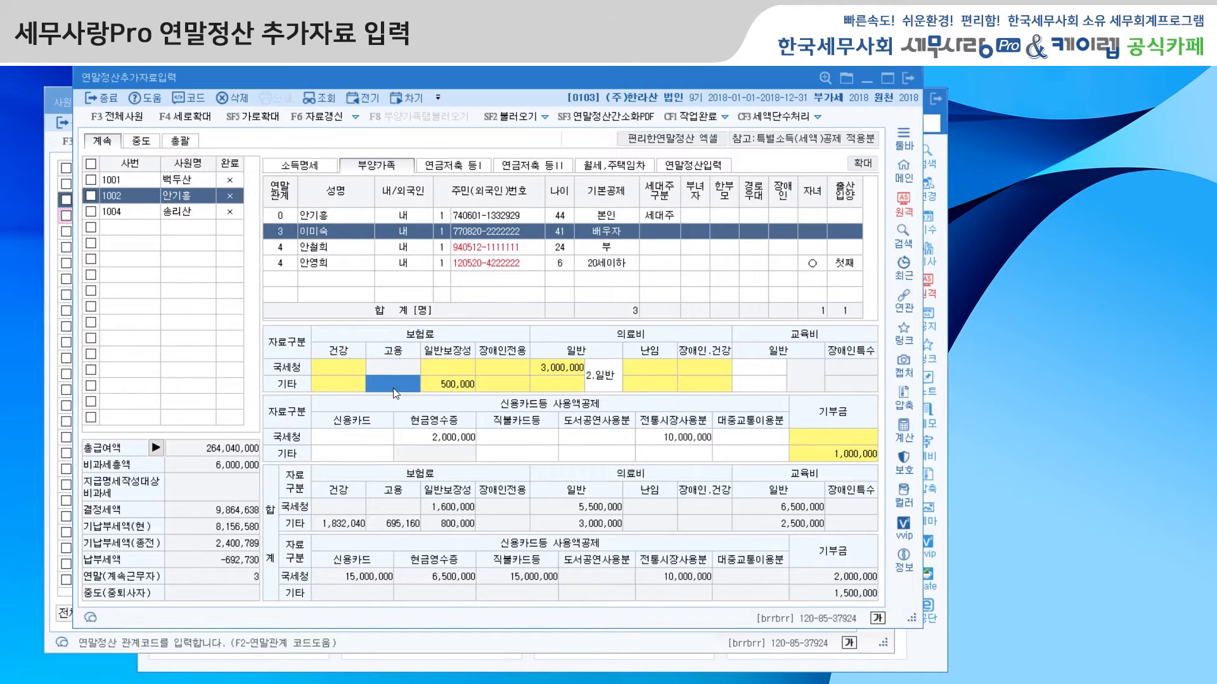
{"action": "double_click", "coordinate": [398, 384]}
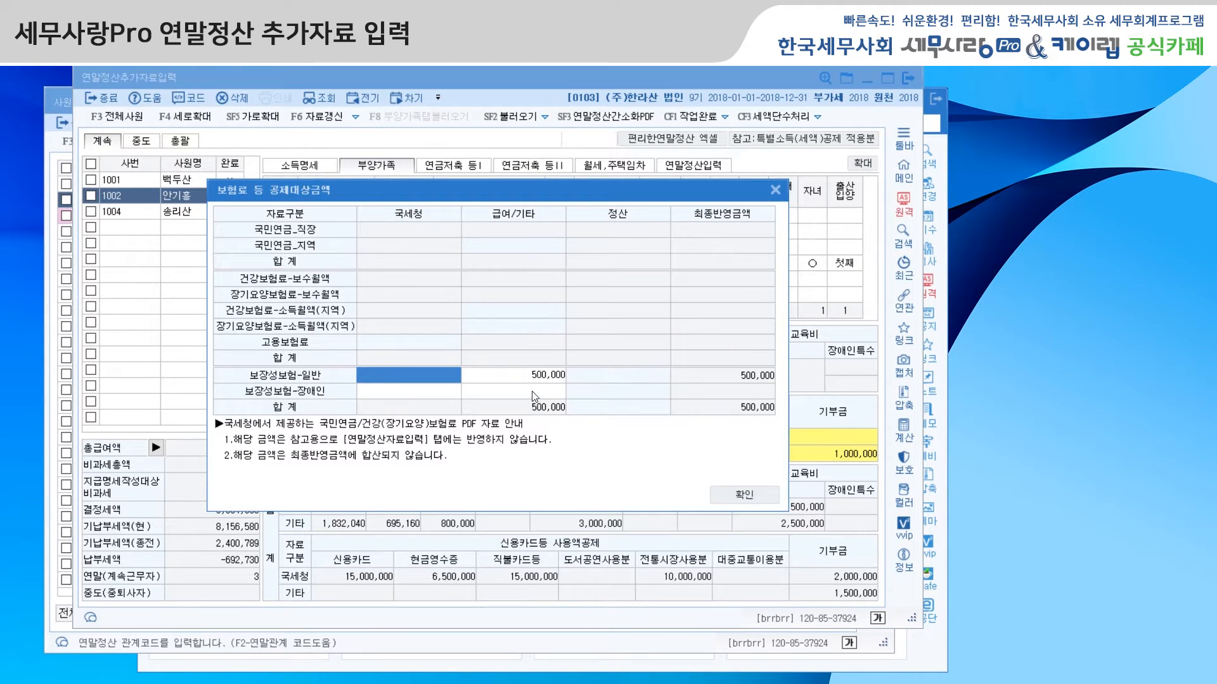
{"action": "left_click", "coordinate": [775, 190]}
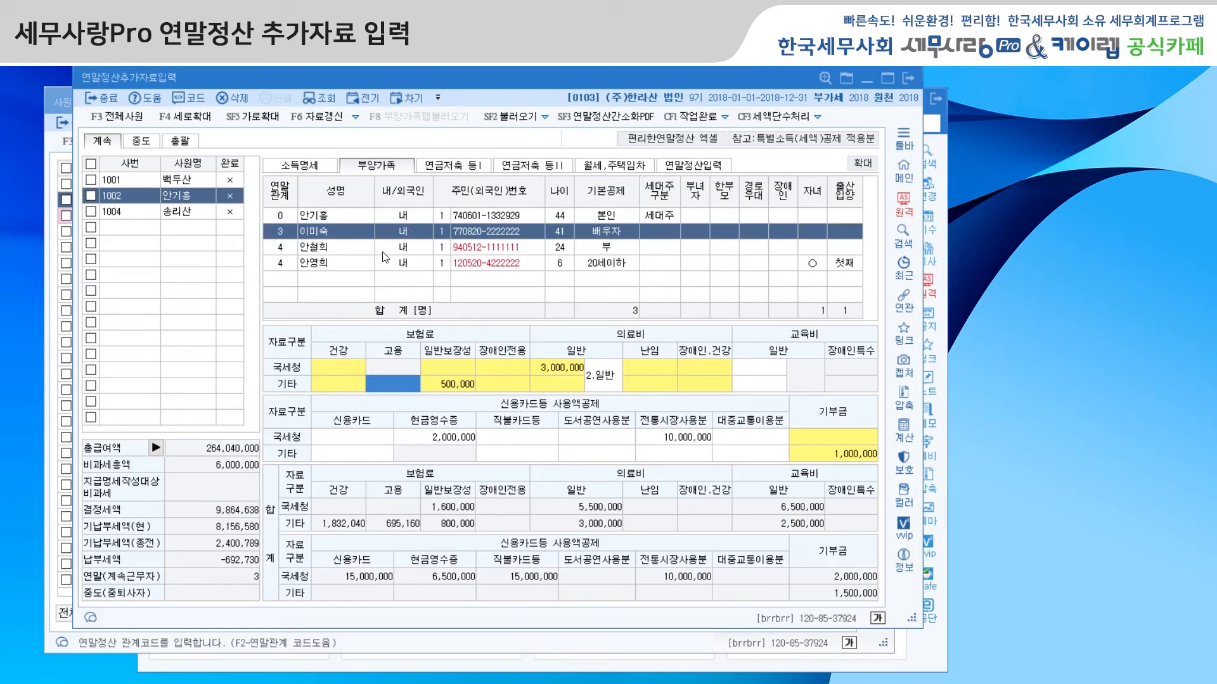
{"action": "double_click", "coordinate": [390, 382]}
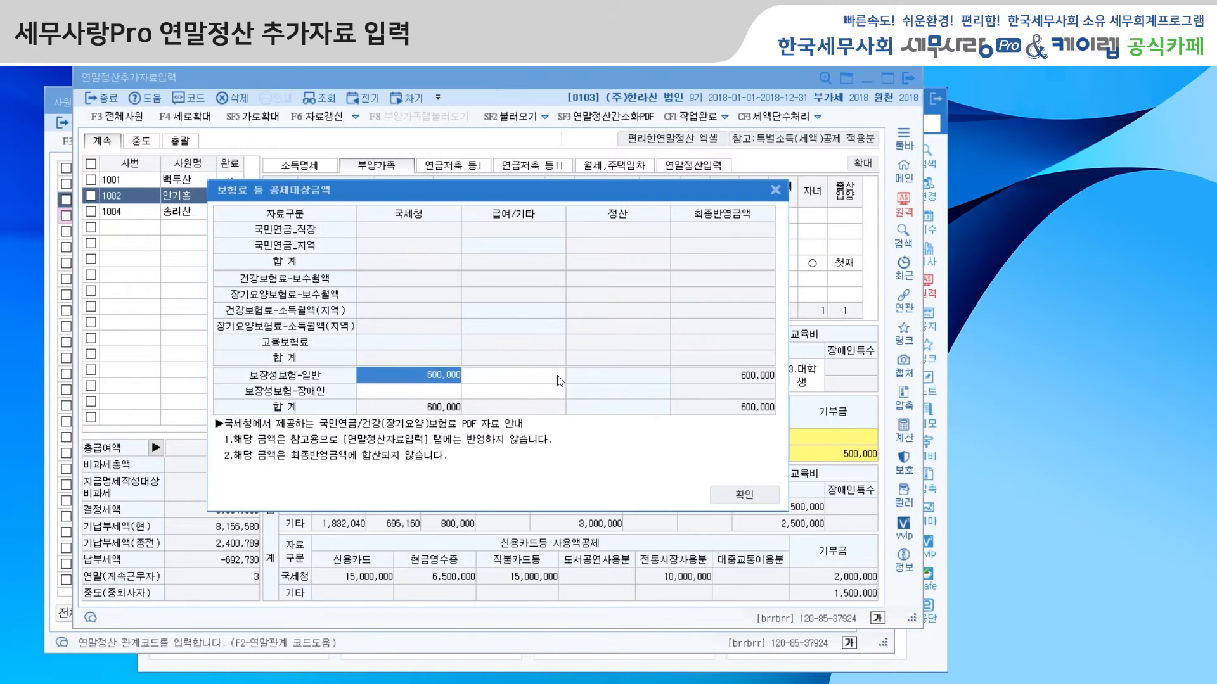
{"action": "left_click", "coordinate": [774, 191]}
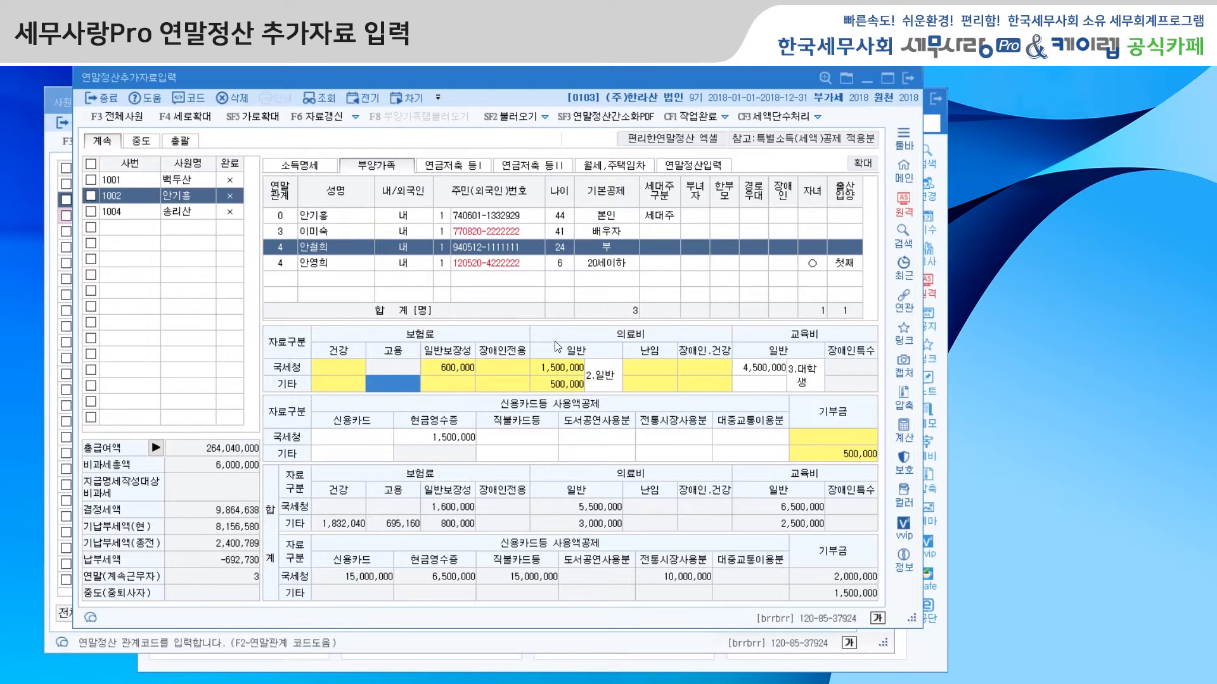
Step: Examine the first entry's evidence code, 상호 and name fields in 의료비지급명세서, including the 부양가족코드도움 list, and close the statement
{"action": "double_click", "coordinate": [575, 374]}
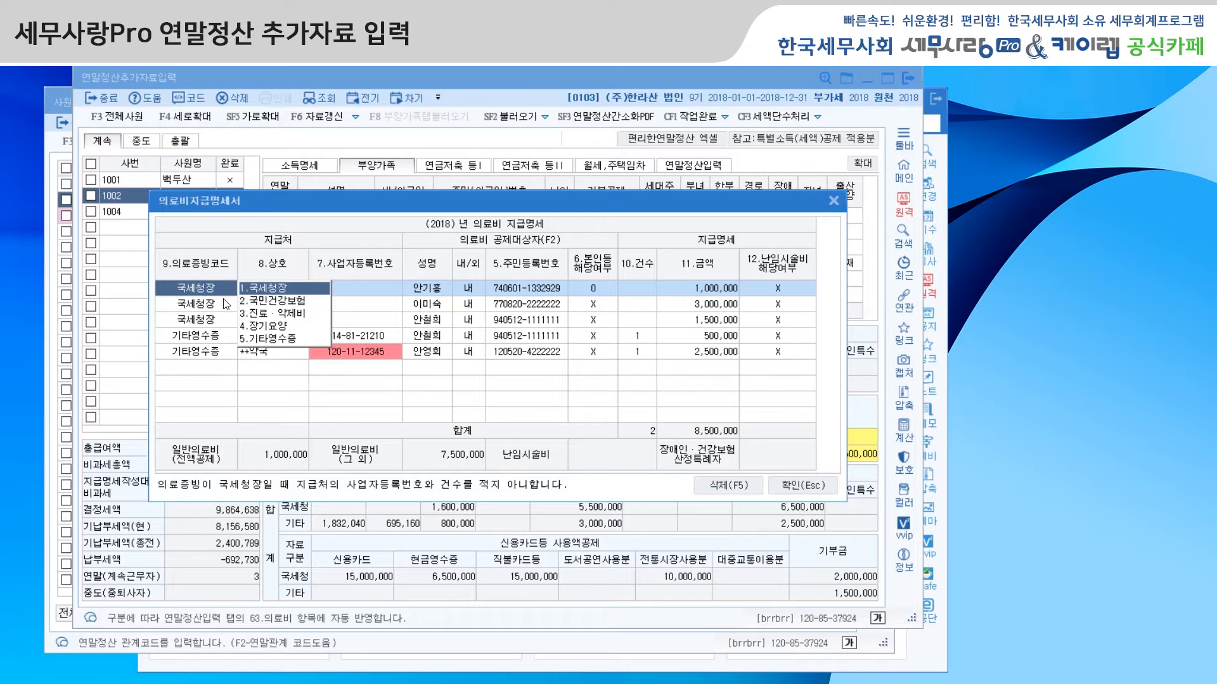
{"action": "left_click", "coordinate": [265, 287]}
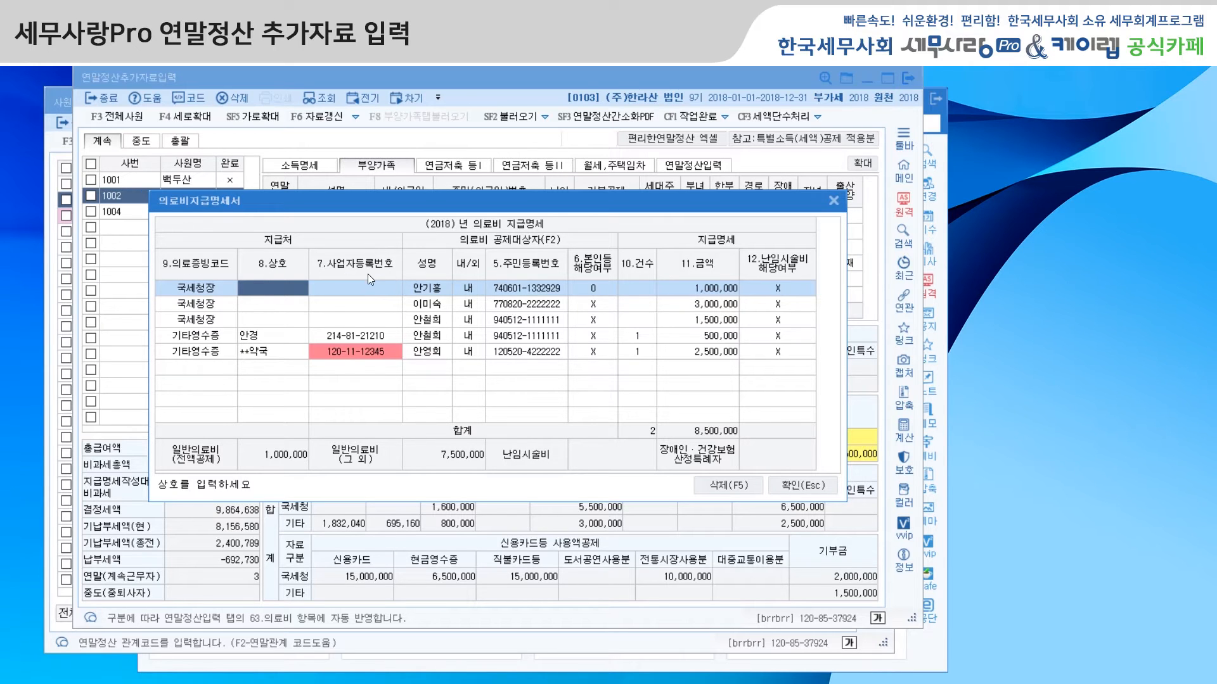
{"action": "left_click", "coordinate": [435, 291]}
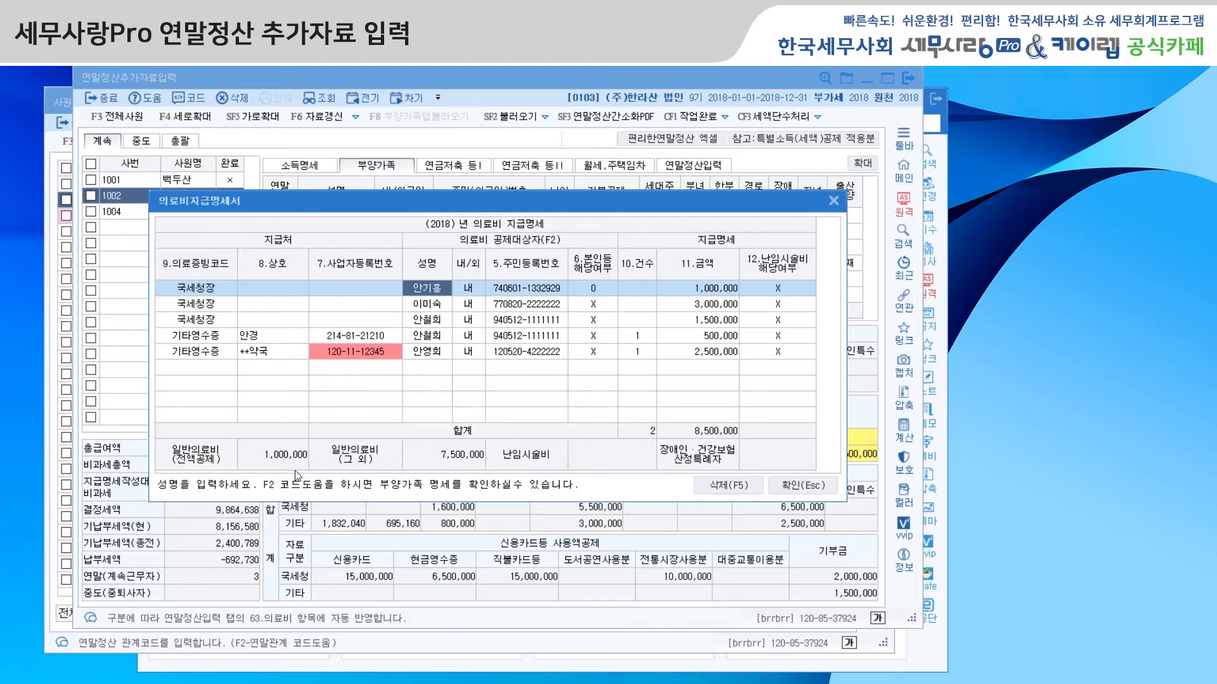
{"action": "key", "text": "F2"}
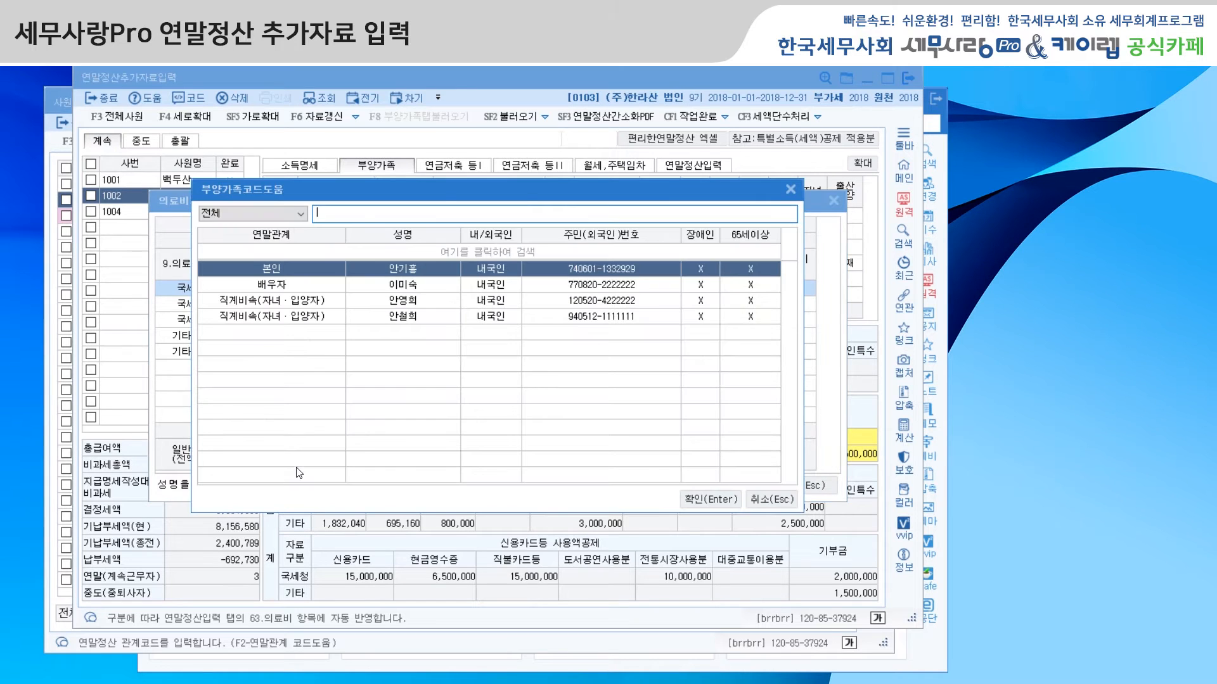
{"action": "left_click", "coordinate": [760, 500]}
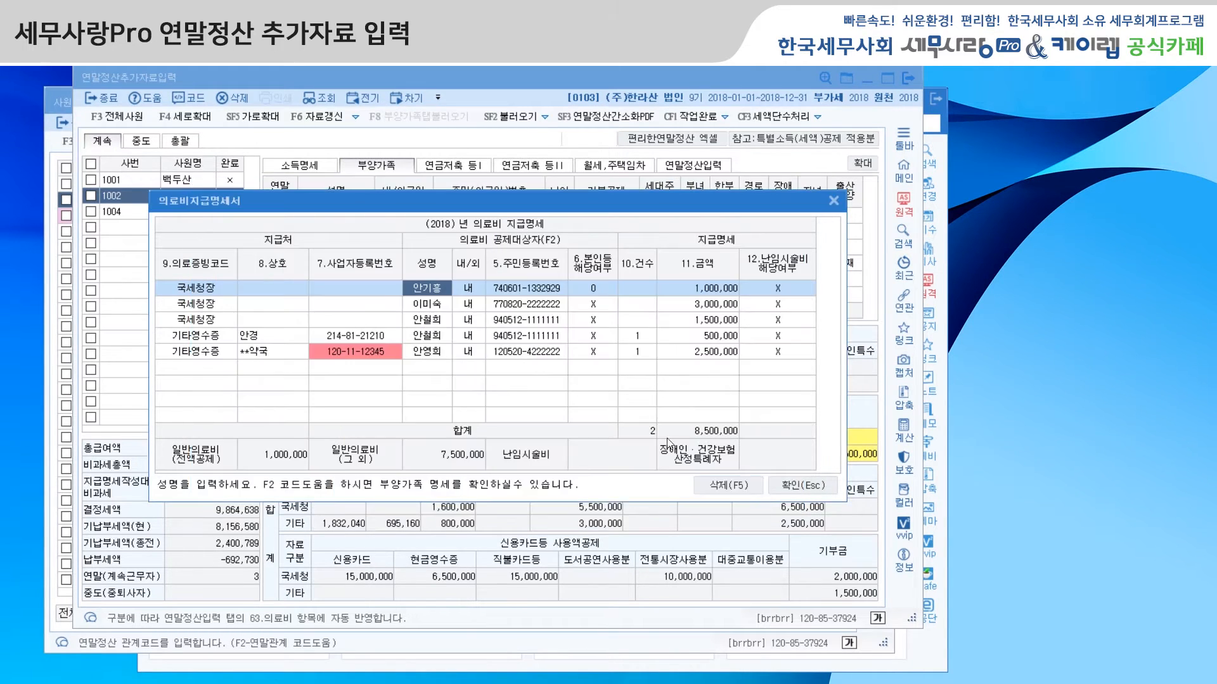
{"action": "left_click", "coordinate": [834, 202]}
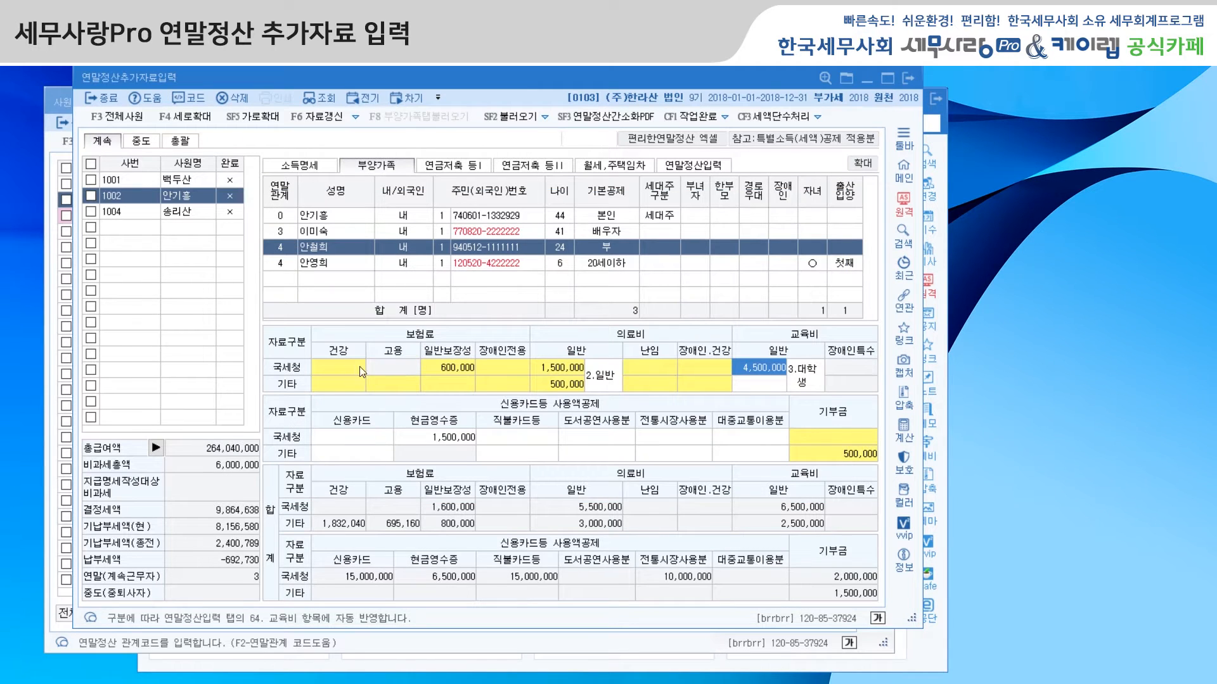
Step: Select the employee's own row under 부양가족 and review the 보험료 등 공제대상금액 details again
{"action": "double_click", "coordinate": [451, 385]}
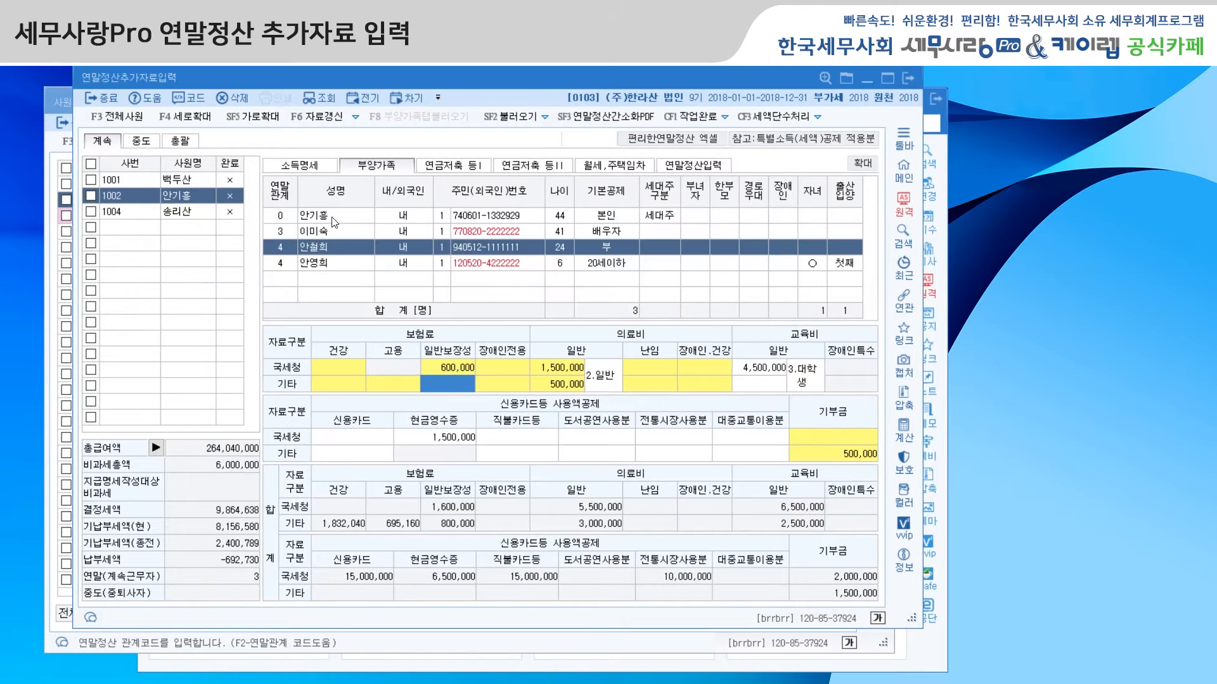
{"action": "left_click", "coordinate": [332, 218]}
{"action": "double_click", "coordinate": [447, 384]}
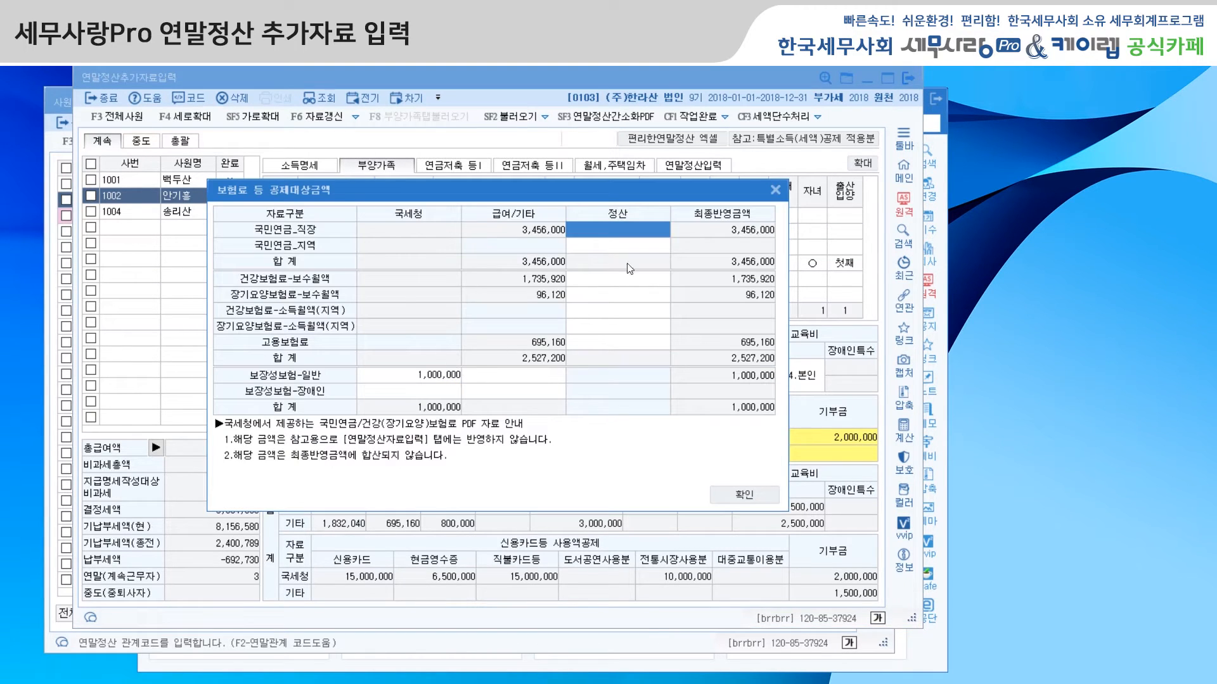
{"action": "left_click", "coordinate": [775, 189]}
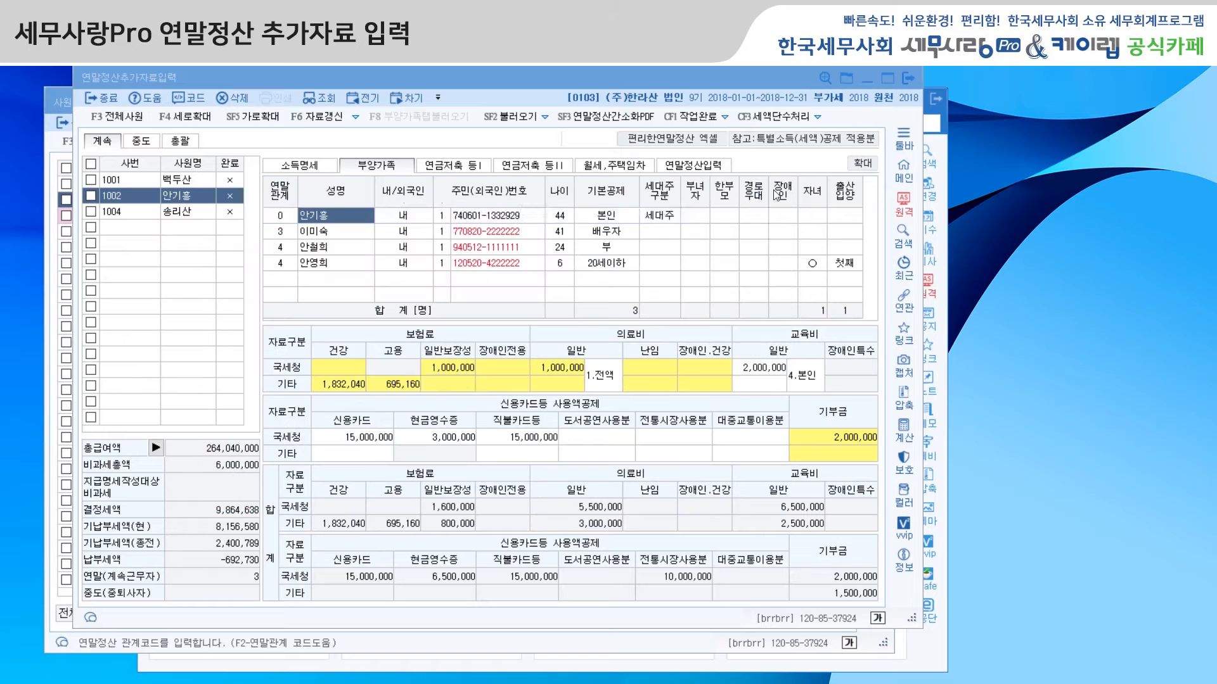
Step: Review each family member's entry in 의료비지급명세서 and the 상호 and 사업자등록번호 of the 기타영수증 rows, and return to the employee's own row
{"action": "double_click", "coordinate": [569, 382]}
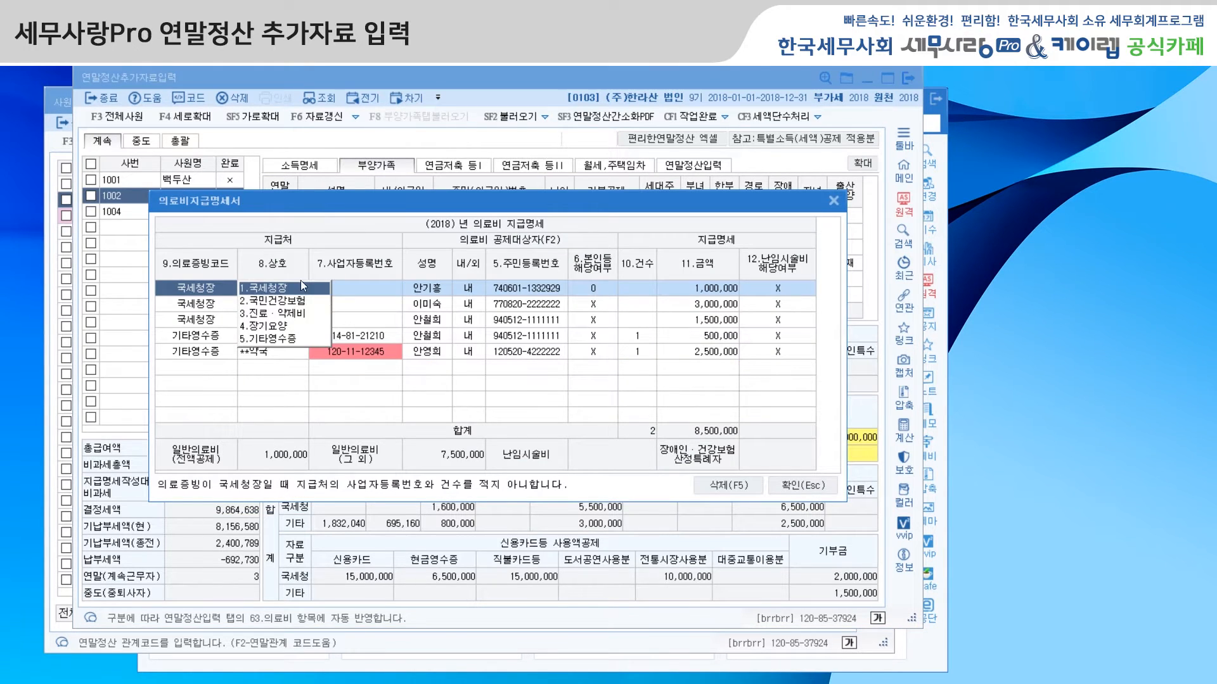
{"action": "left_click", "coordinate": [443, 297]}
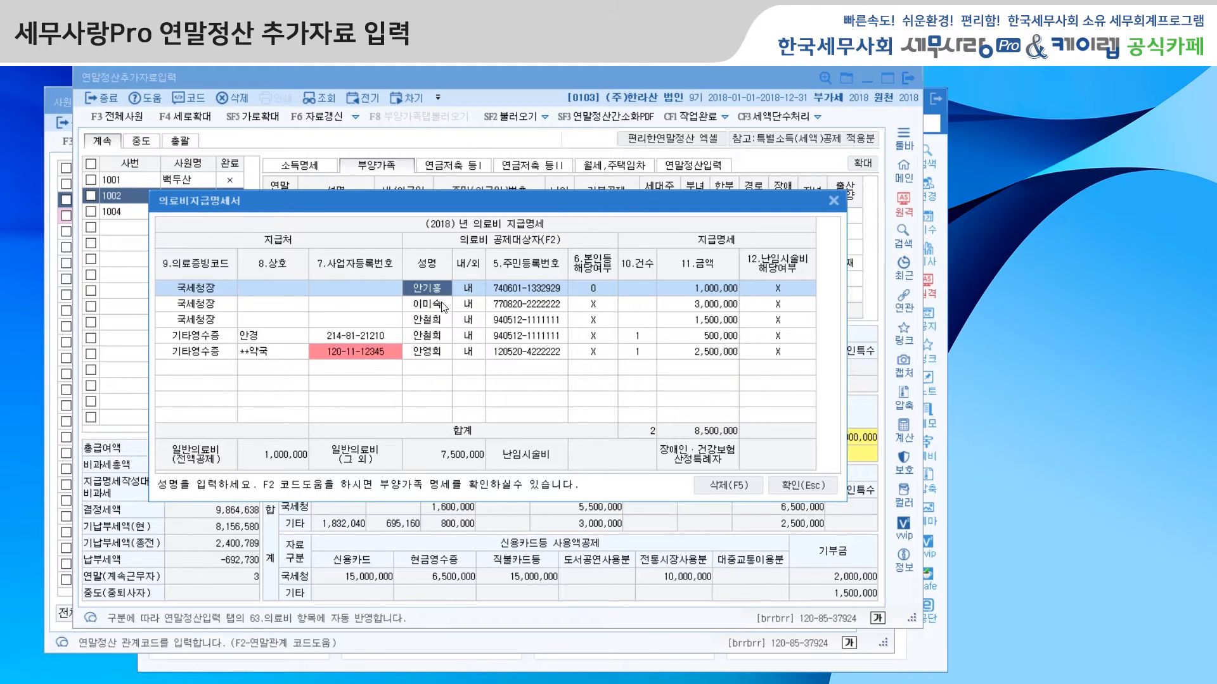
{"action": "left_click", "coordinate": [443, 307]}
{"action": "left_click", "coordinate": [444, 322]}
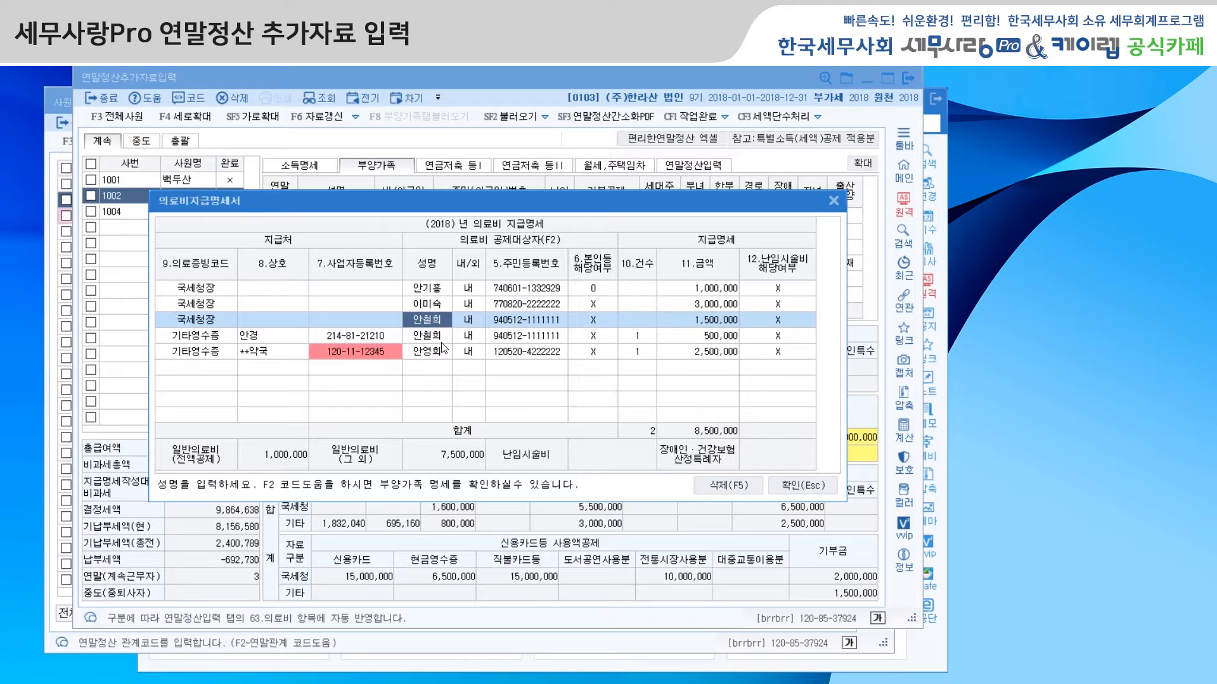
{"action": "left_click", "coordinate": [442, 339]}
{"action": "left_click", "coordinate": [444, 351]}
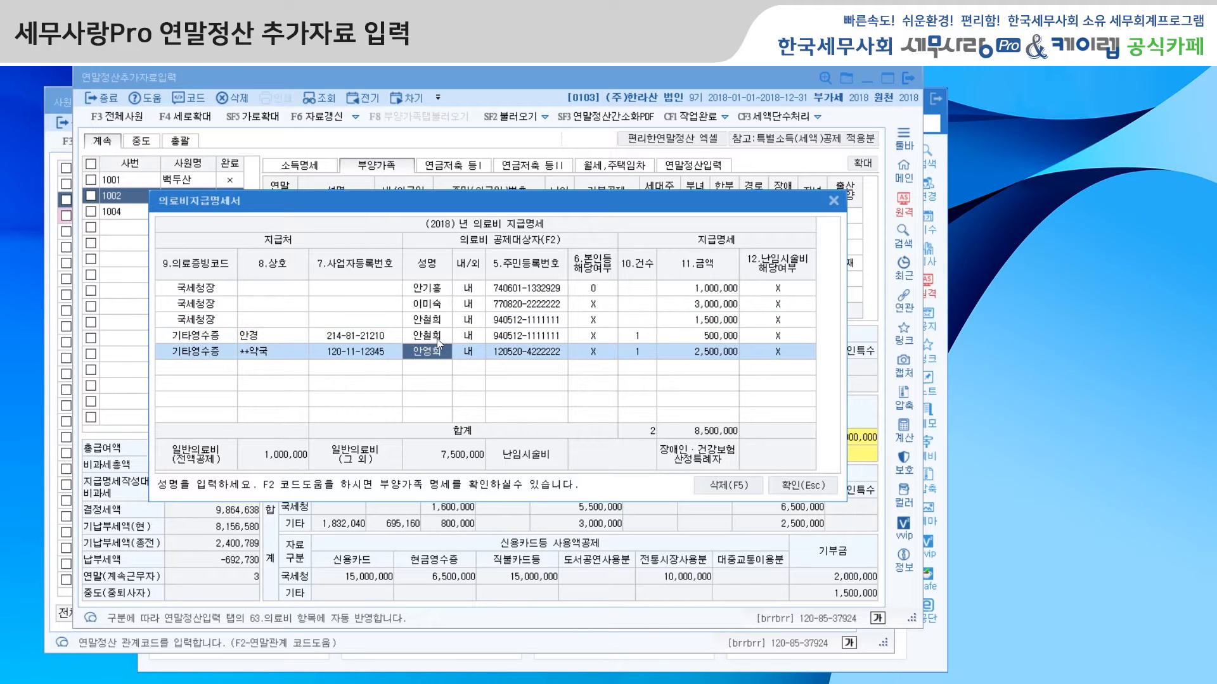
{"action": "left_click", "coordinate": [253, 337]}
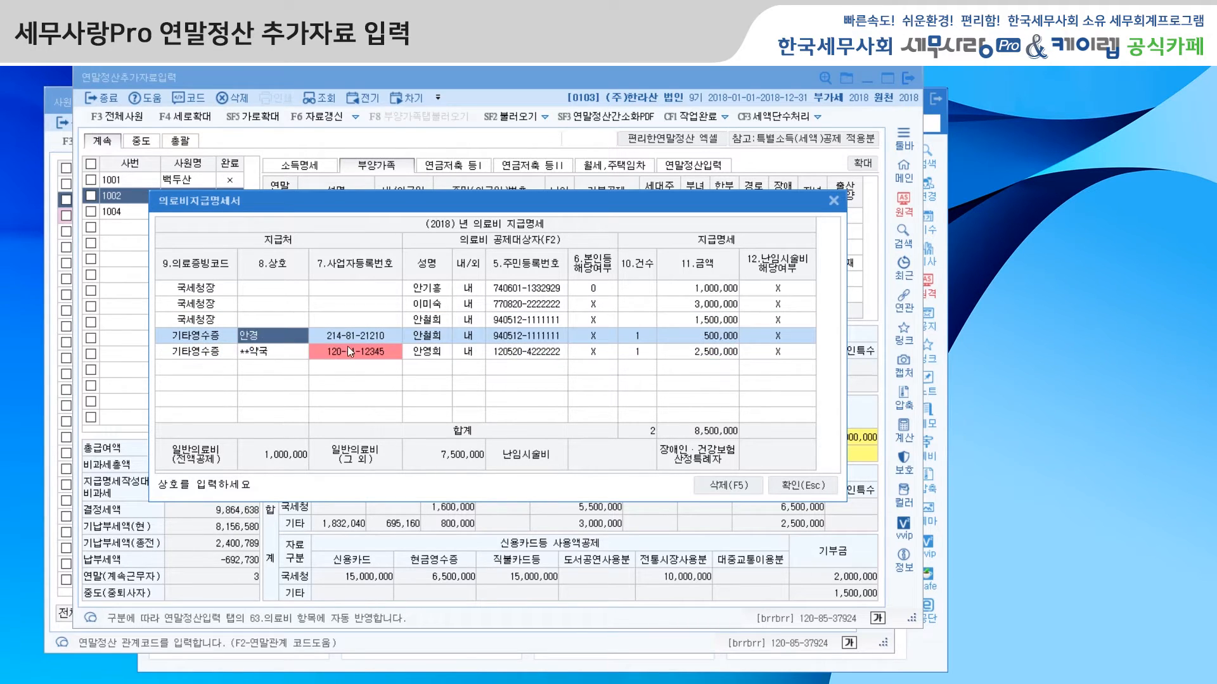
{"action": "left_click", "coordinate": [359, 352]}
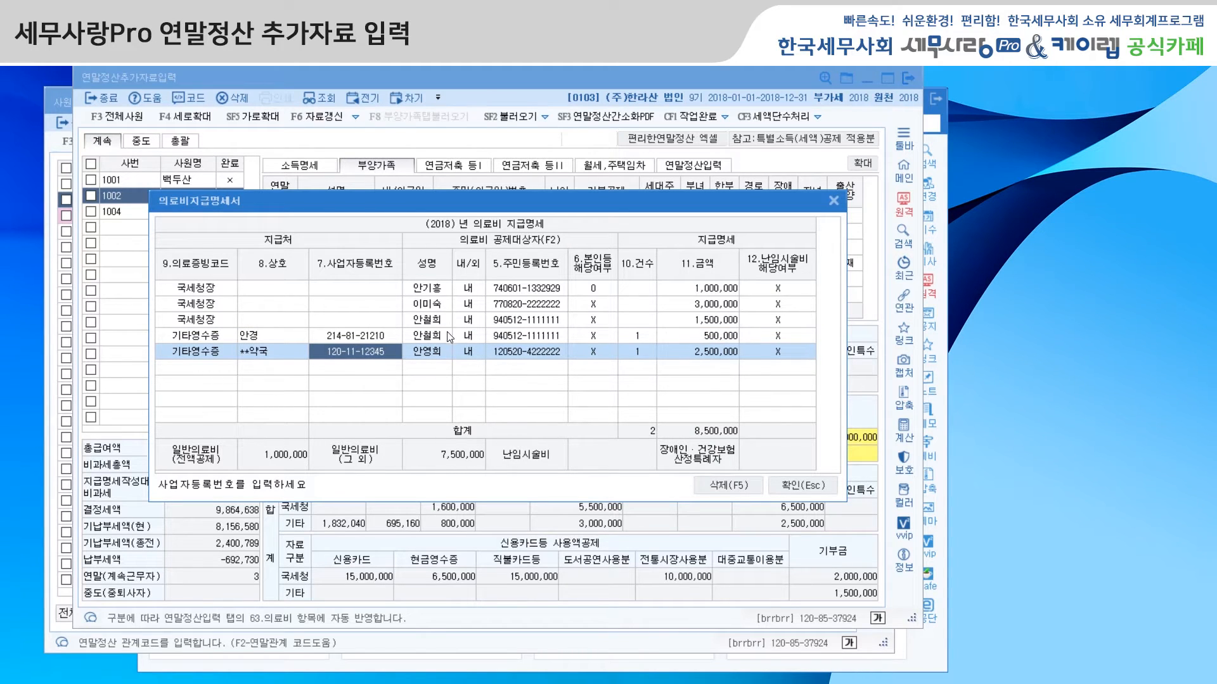
{"action": "left_click", "coordinate": [793, 485]}
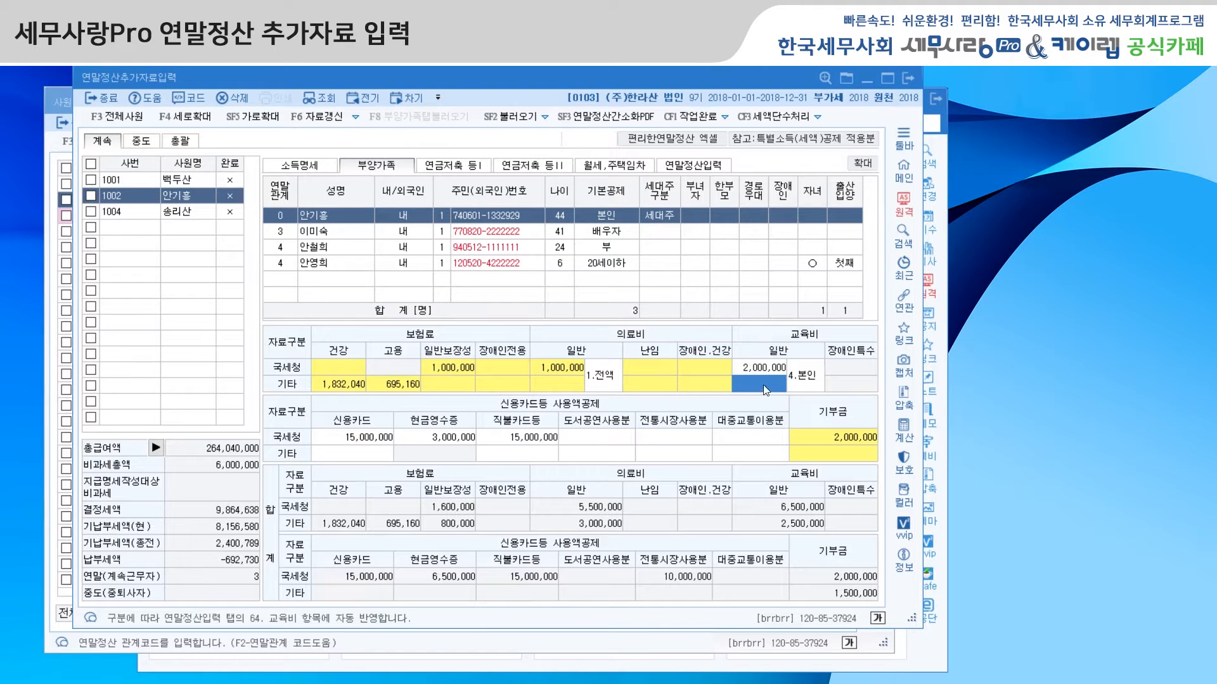
{"action": "left_click", "coordinate": [362, 222]}
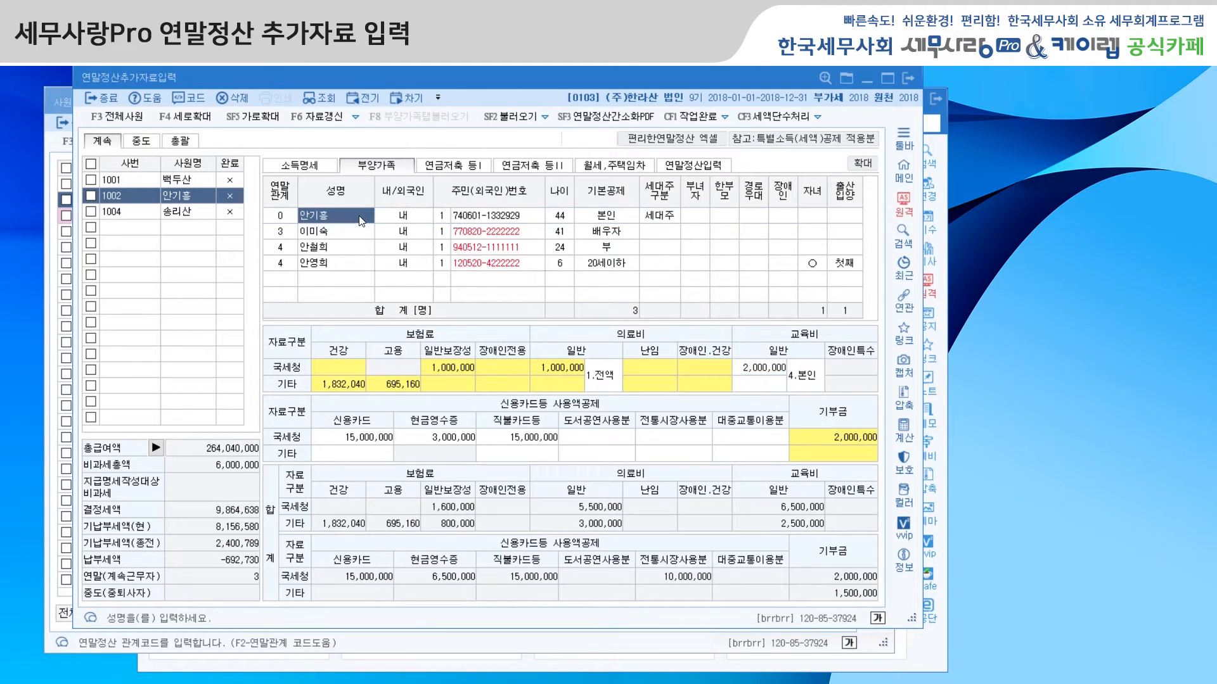
Step: Examine the 교육비 일반 amounts for the employee and the older child, including the older child's education type code
{"action": "left_click", "coordinate": [762, 371]}
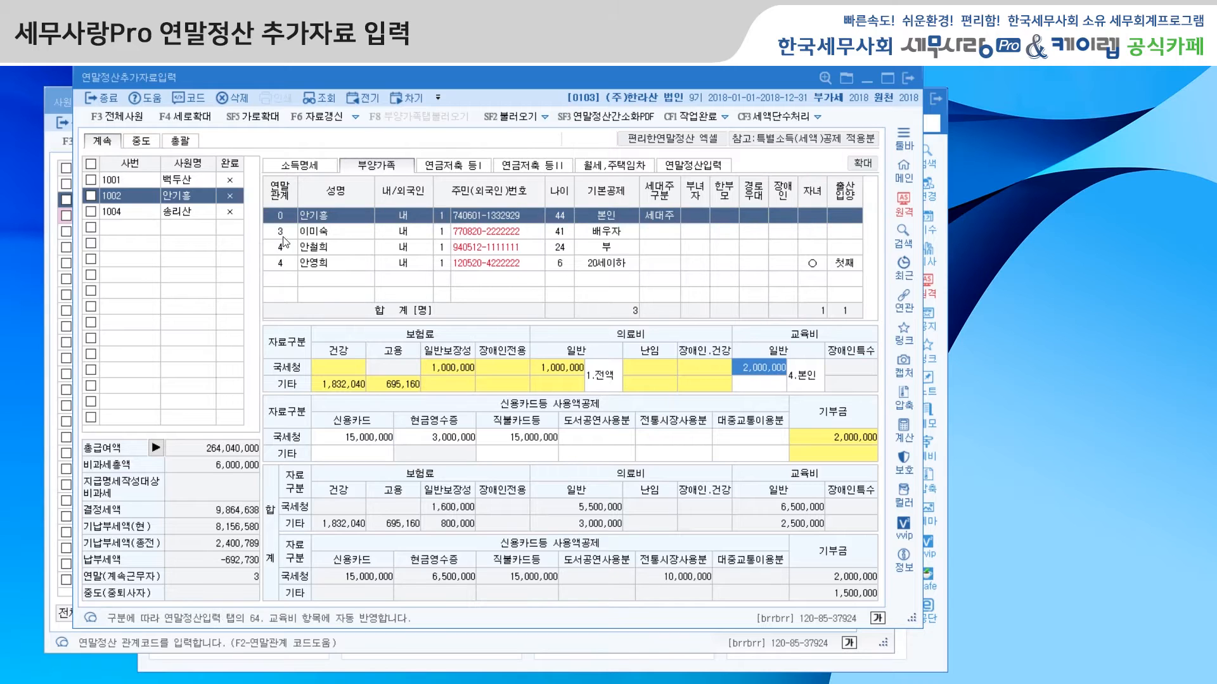
{"action": "left_click", "coordinate": [311, 232]}
{"action": "left_click", "coordinate": [336, 249]}
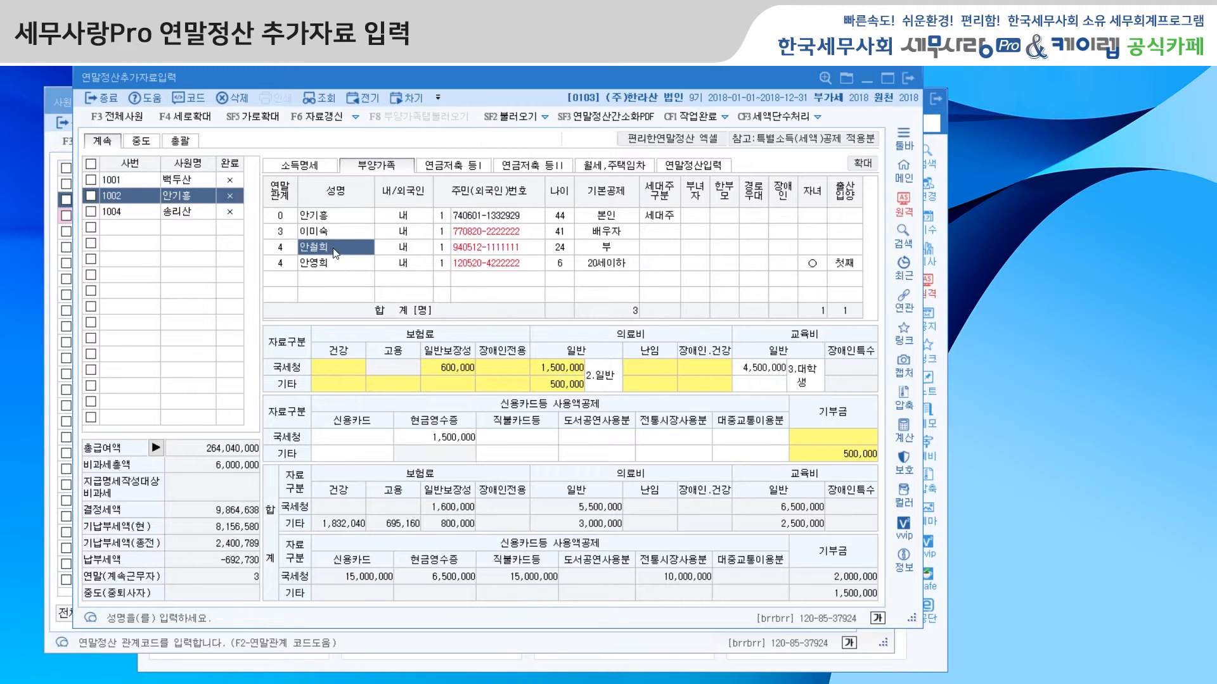
{"action": "left_click", "coordinate": [766, 373]}
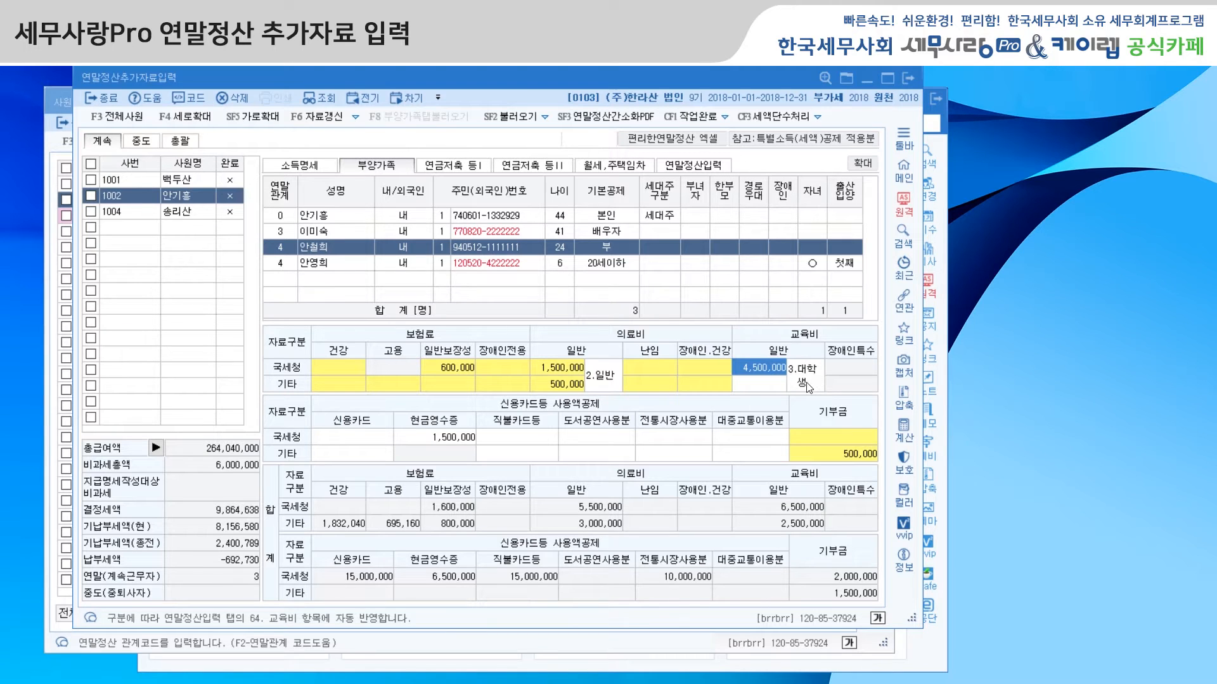
{"action": "left_click", "coordinate": [805, 384]}
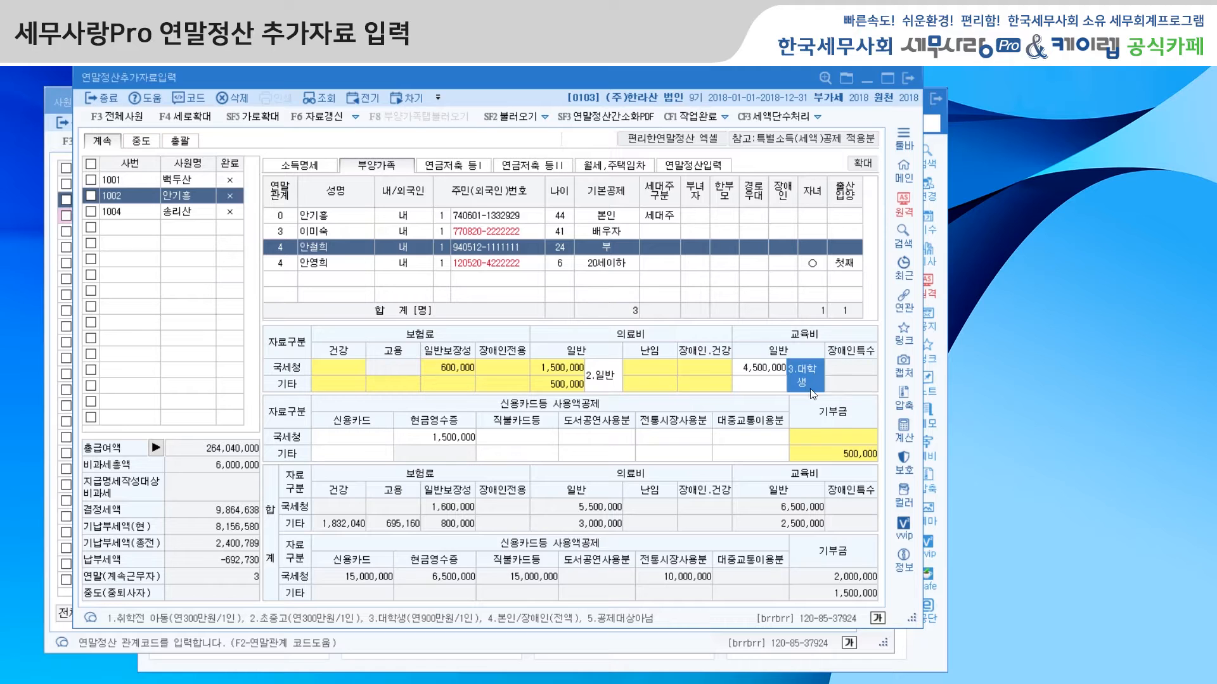
Step: Review the older child's 신용카드등 사용액공제 fields in the 국세청 row, from 신용카드 through 대중교통이용분
{"action": "left_click", "coordinate": [338, 219]}
{"action": "left_click", "coordinate": [355, 234]}
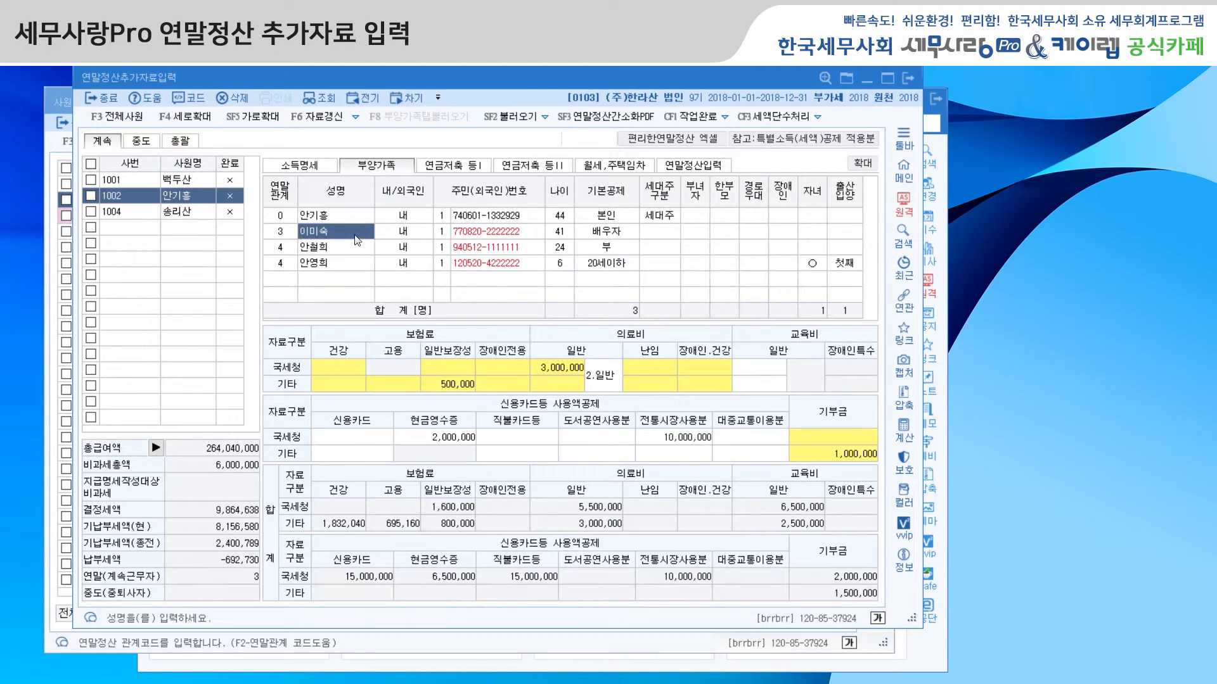
{"action": "left_click", "coordinate": [351, 245]}
{"action": "left_click", "coordinate": [346, 434]}
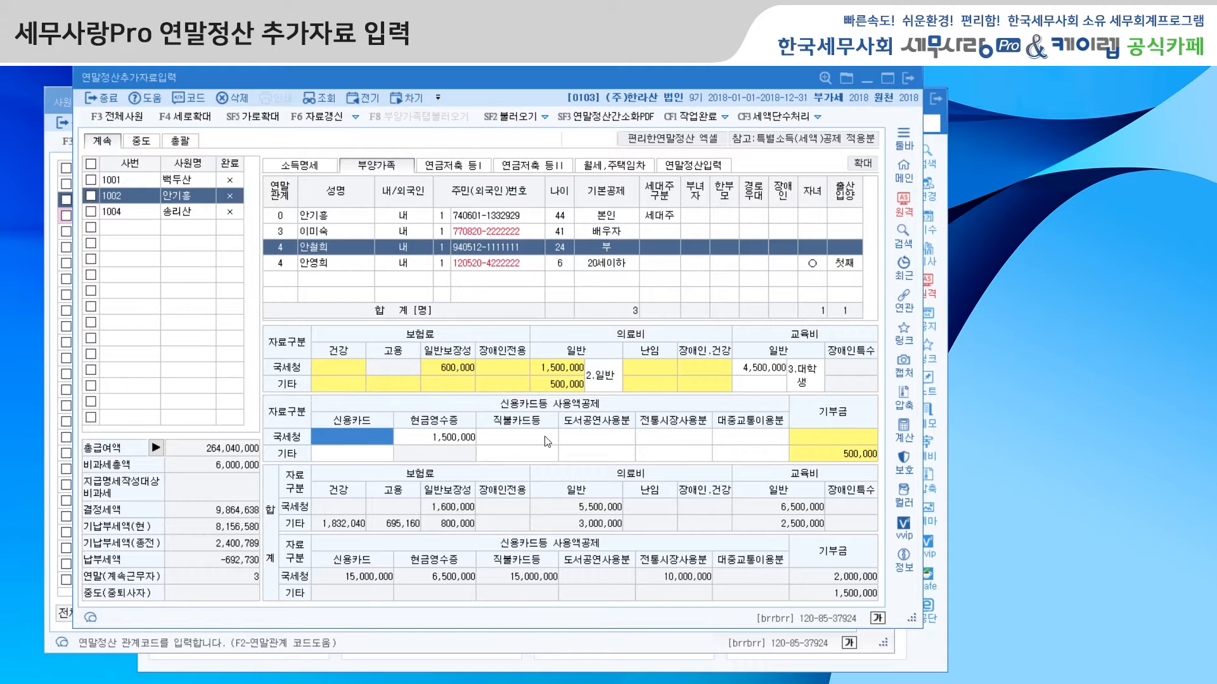
{"action": "left_click", "coordinate": [599, 438]}
{"action": "left_click", "coordinate": [680, 440]}
{"action": "left_click", "coordinate": [740, 435]}
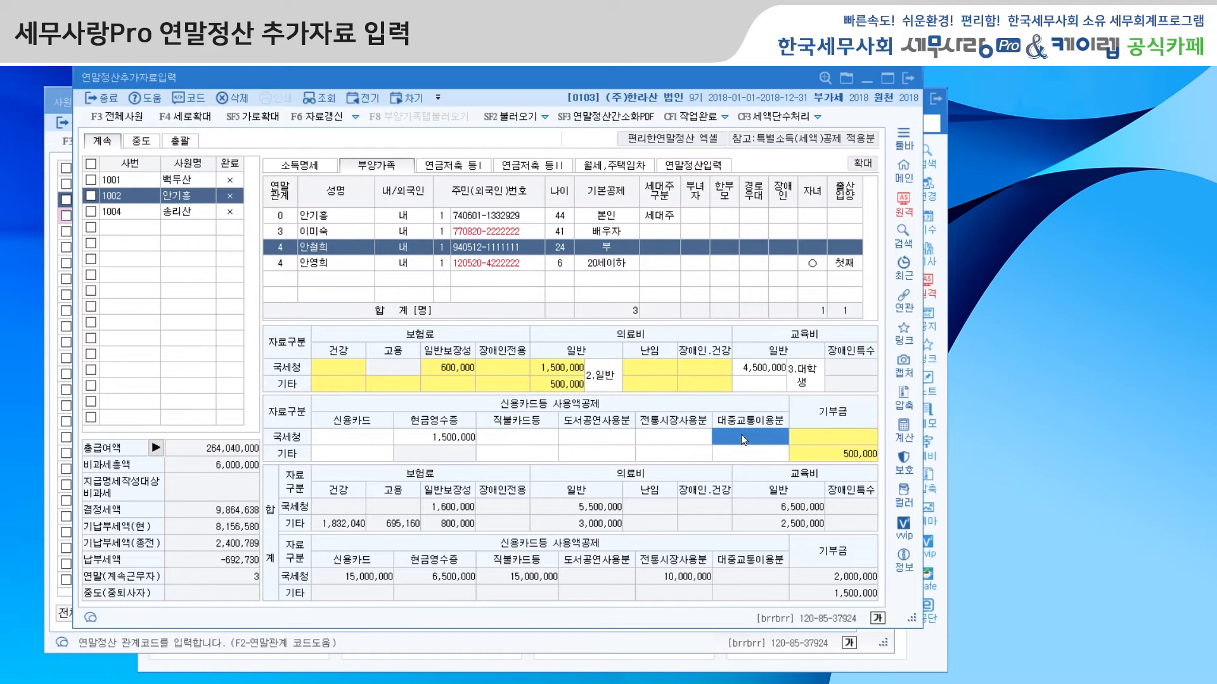
{"action": "left_click", "coordinate": [383, 438]}
{"action": "left_click", "coordinate": [431, 440]}
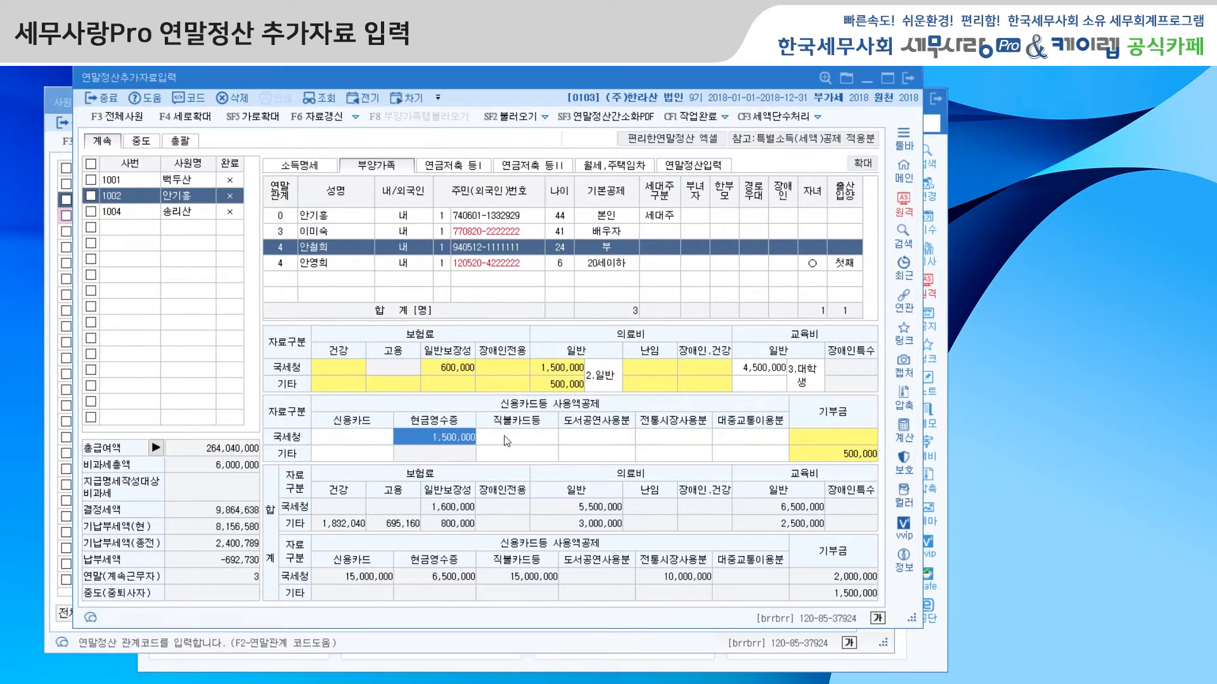
{"action": "left_click", "coordinate": [515, 442]}
{"action": "left_click", "coordinate": [603, 440]}
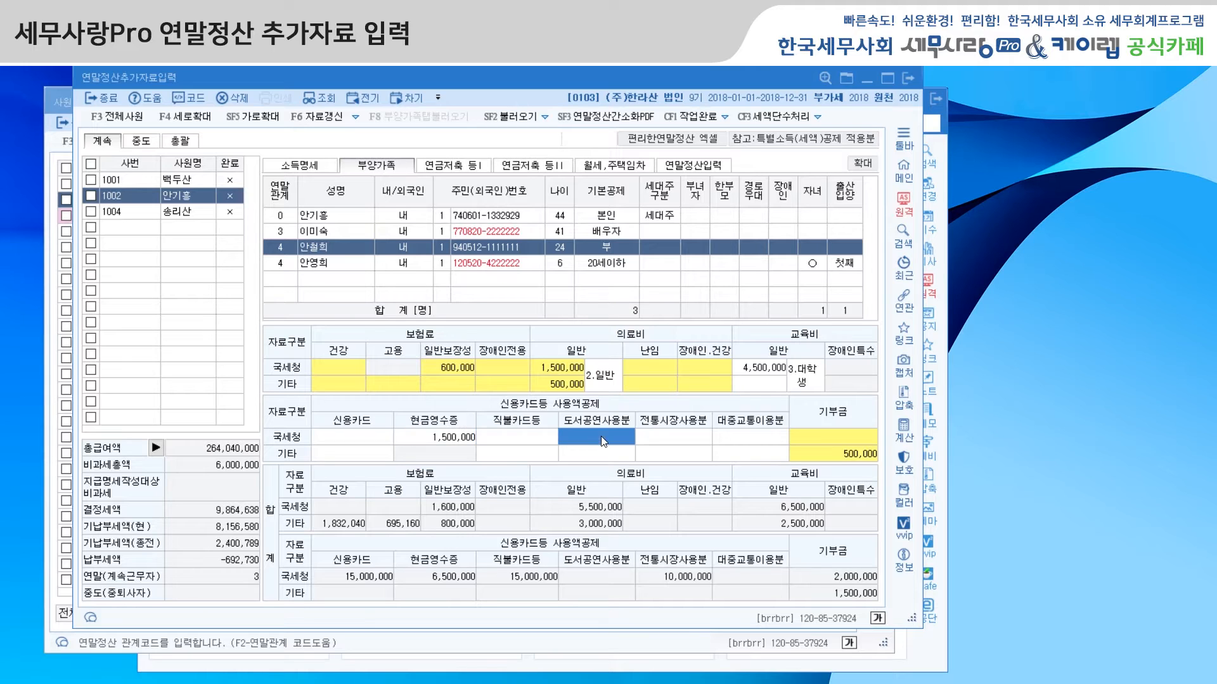
{"action": "left_click", "coordinate": [674, 441]}
{"action": "left_click", "coordinate": [752, 440]}
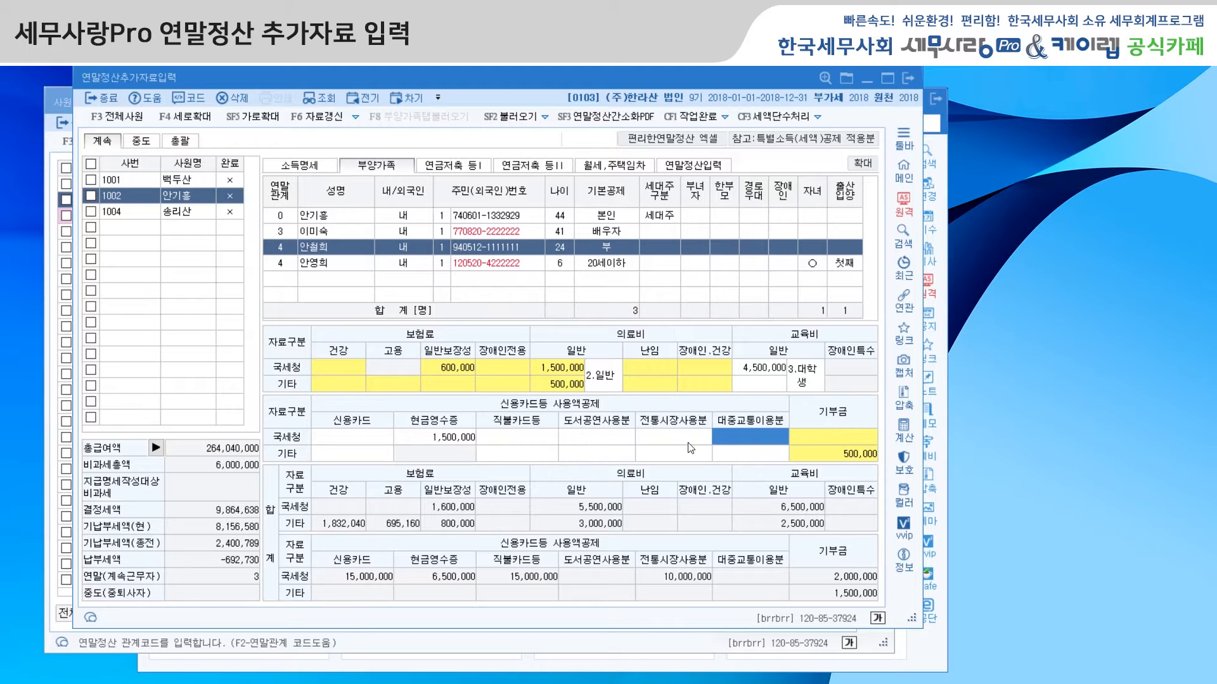
Step: Open 기부금명세서 and examine the 부양가족 code list and each donor's 기부금 입력 entry
{"action": "left_click", "coordinate": [834, 437]}
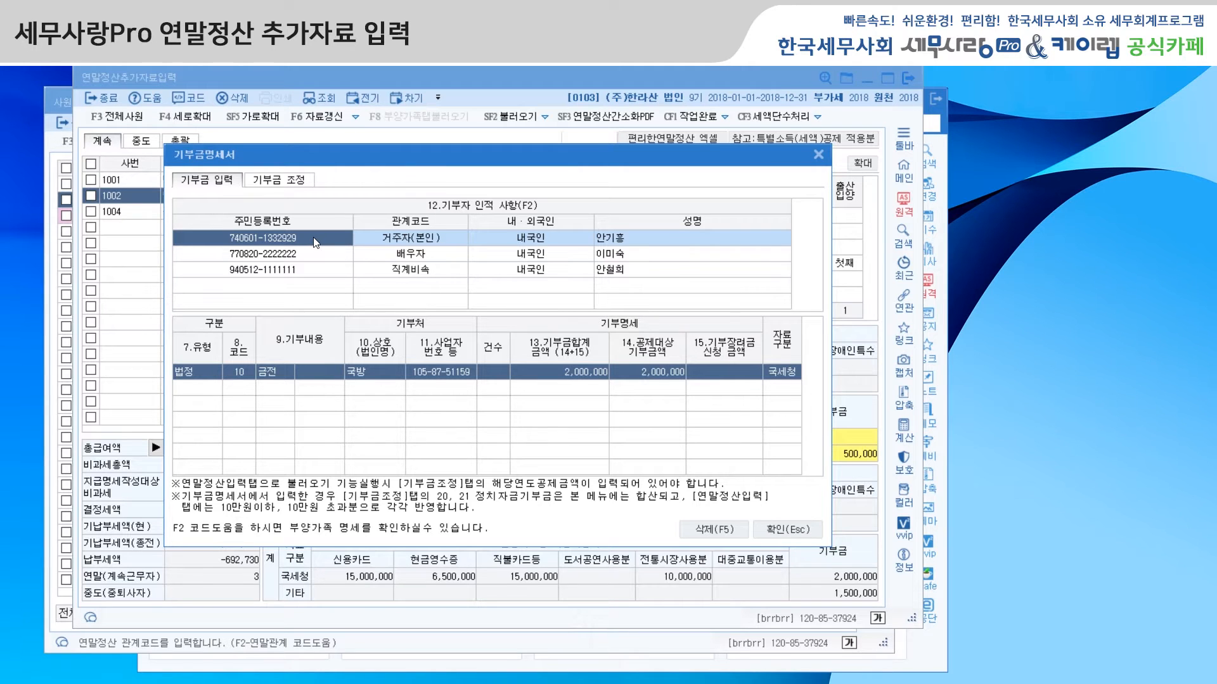
{"action": "key", "text": "F2"}
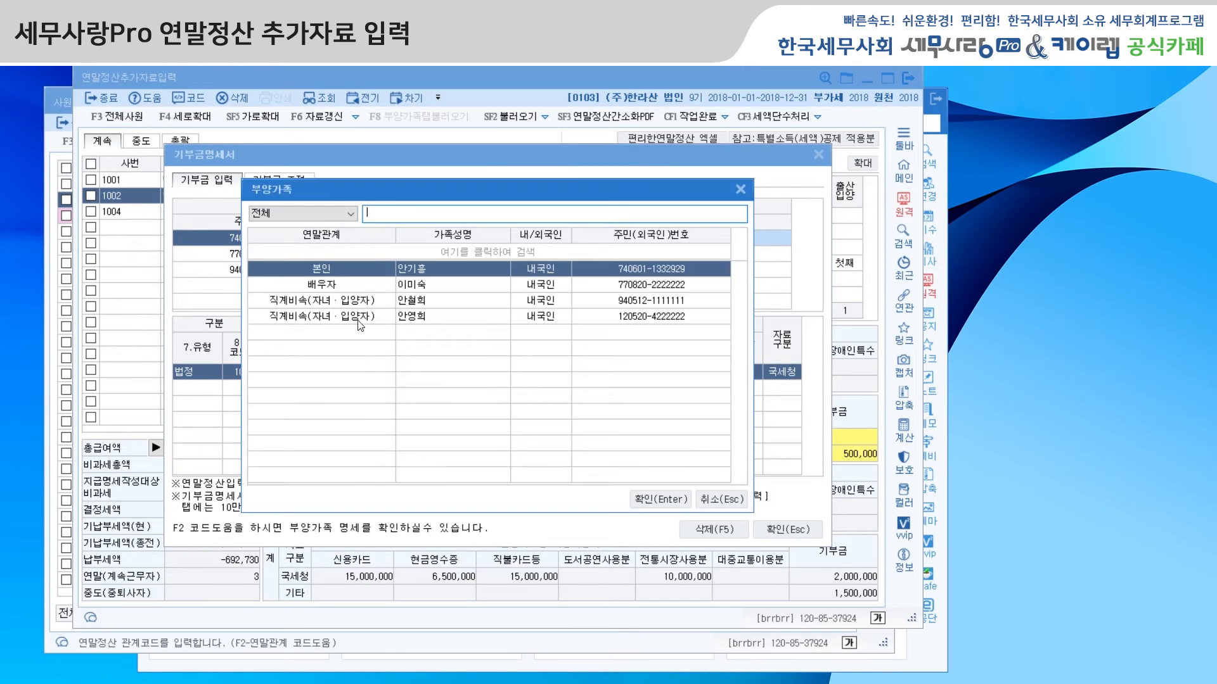
{"action": "left_click", "coordinate": [730, 501]}
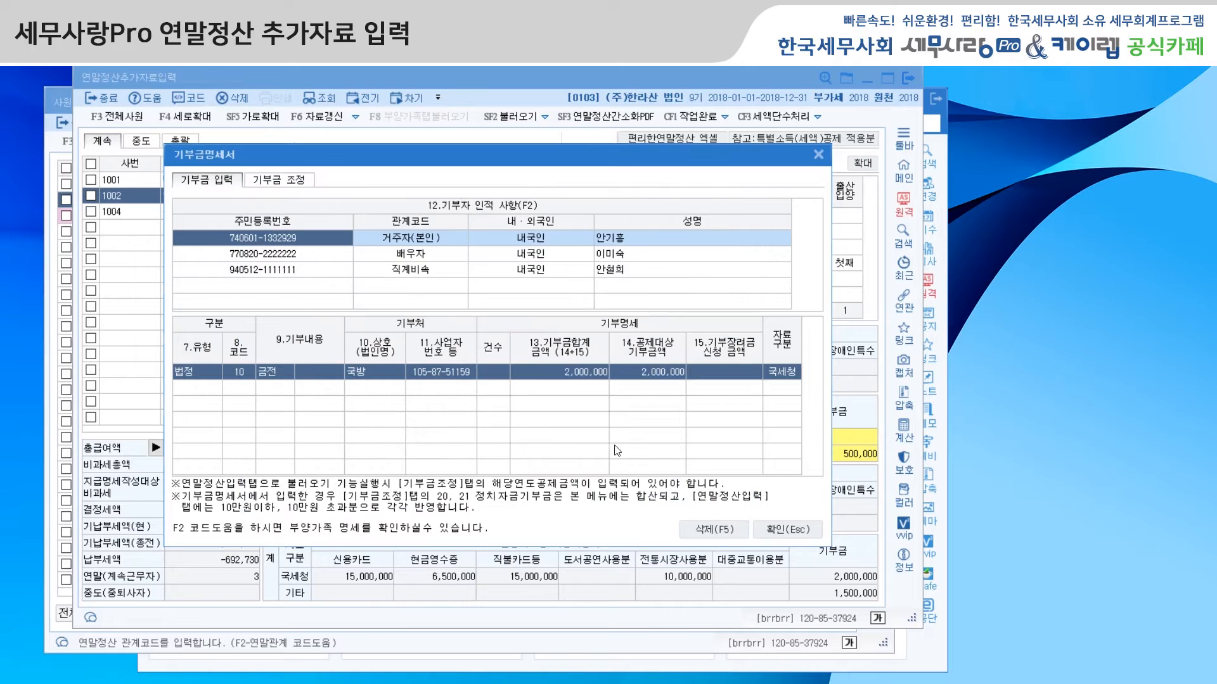
{"action": "left_click", "coordinate": [185, 376]}
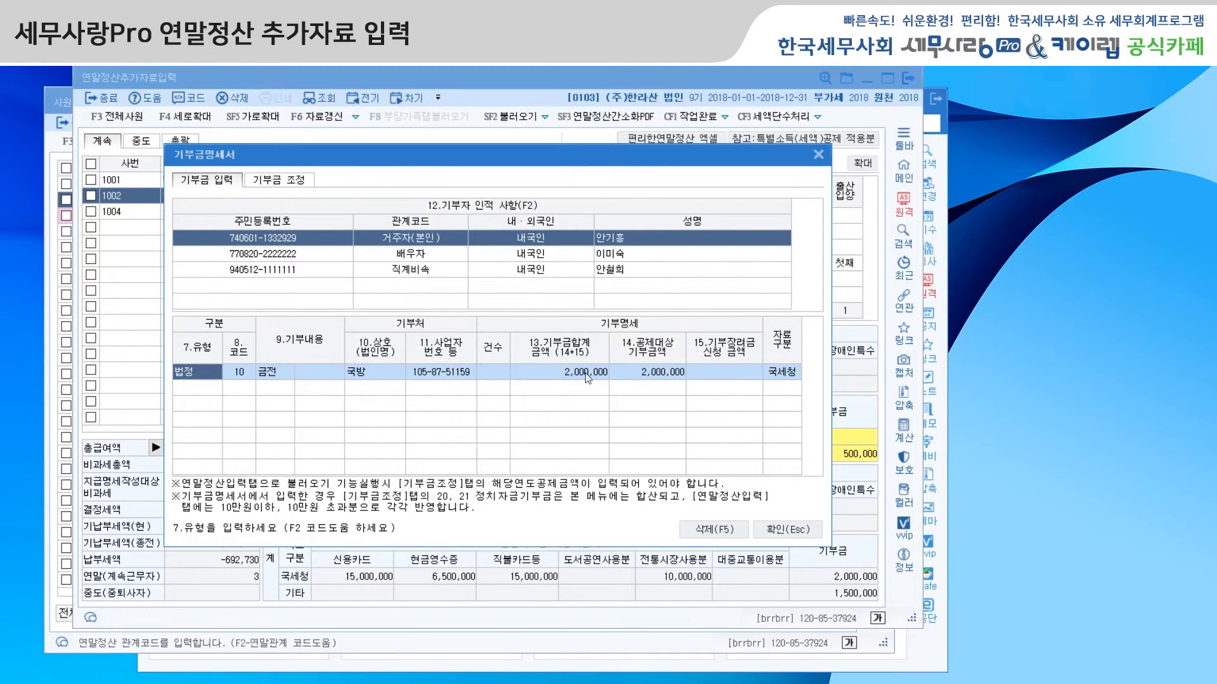
{"action": "left_click", "coordinate": [288, 255]}
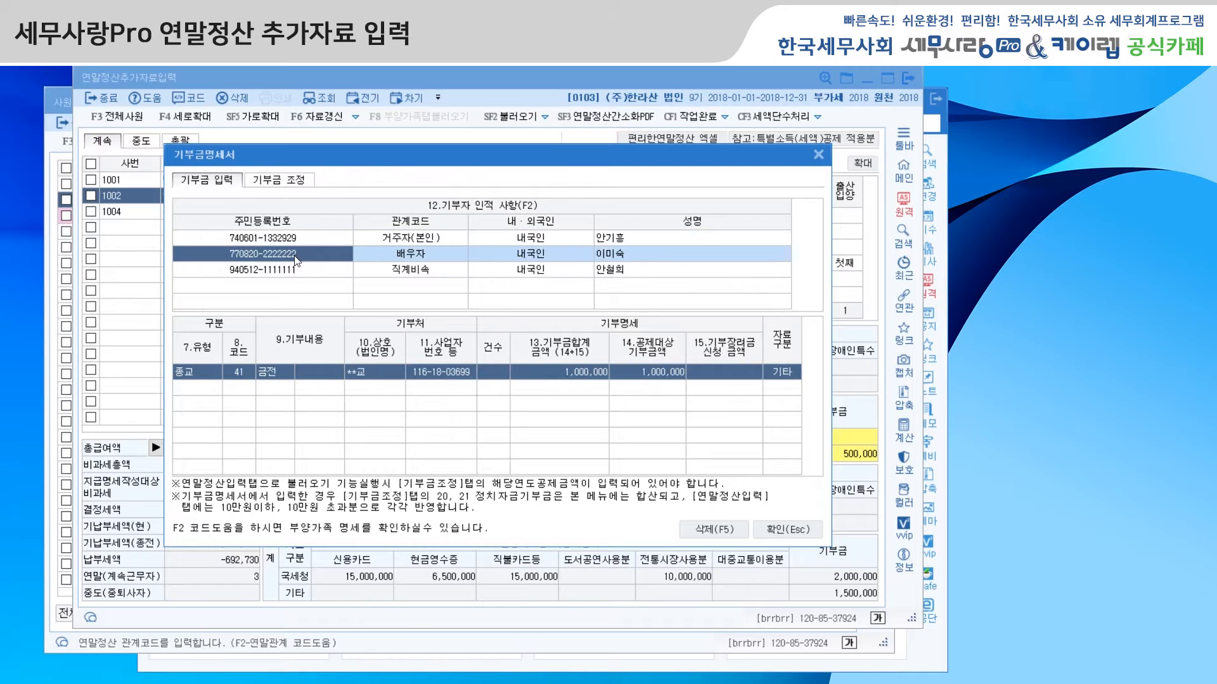
{"action": "left_click", "coordinate": [296, 271]}
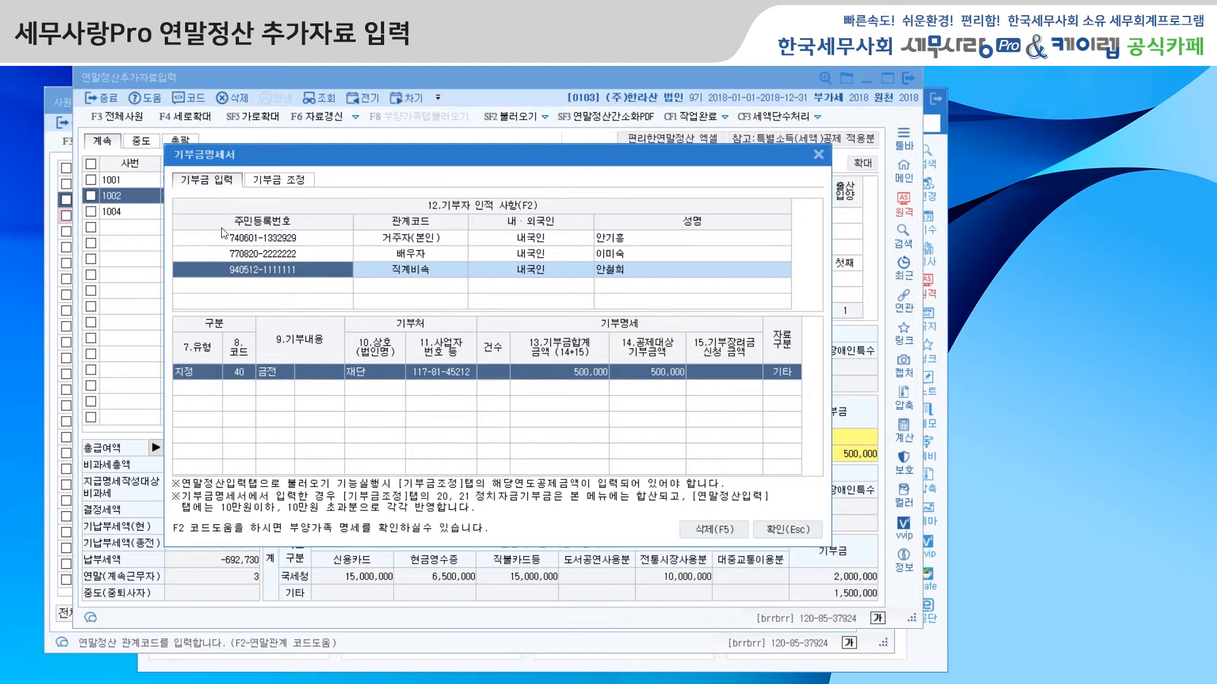
Step: Open 공제금액계산 from 기부금 조정 and load the 근로소득금액 and the 공제대상금액 by donation code
{"action": "left_click", "coordinate": [290, 184]}
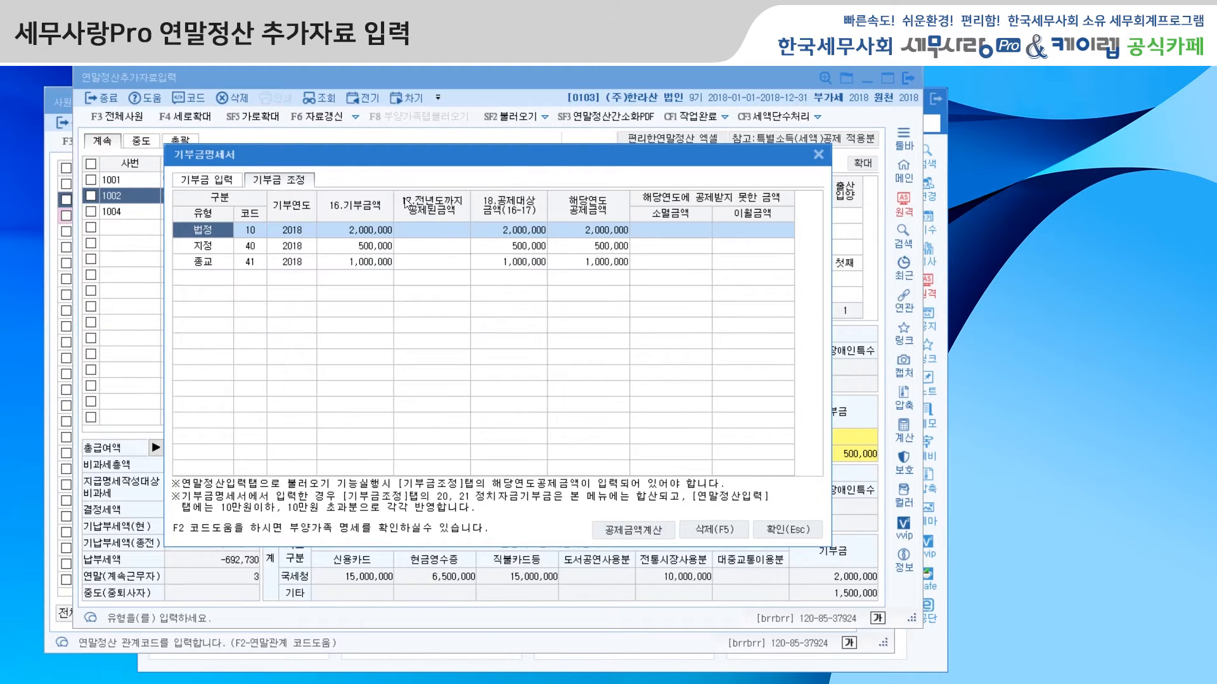
{"action": "left_click_drag", "start_coordinate": [439, 163], "coordinate": [432, 147]}
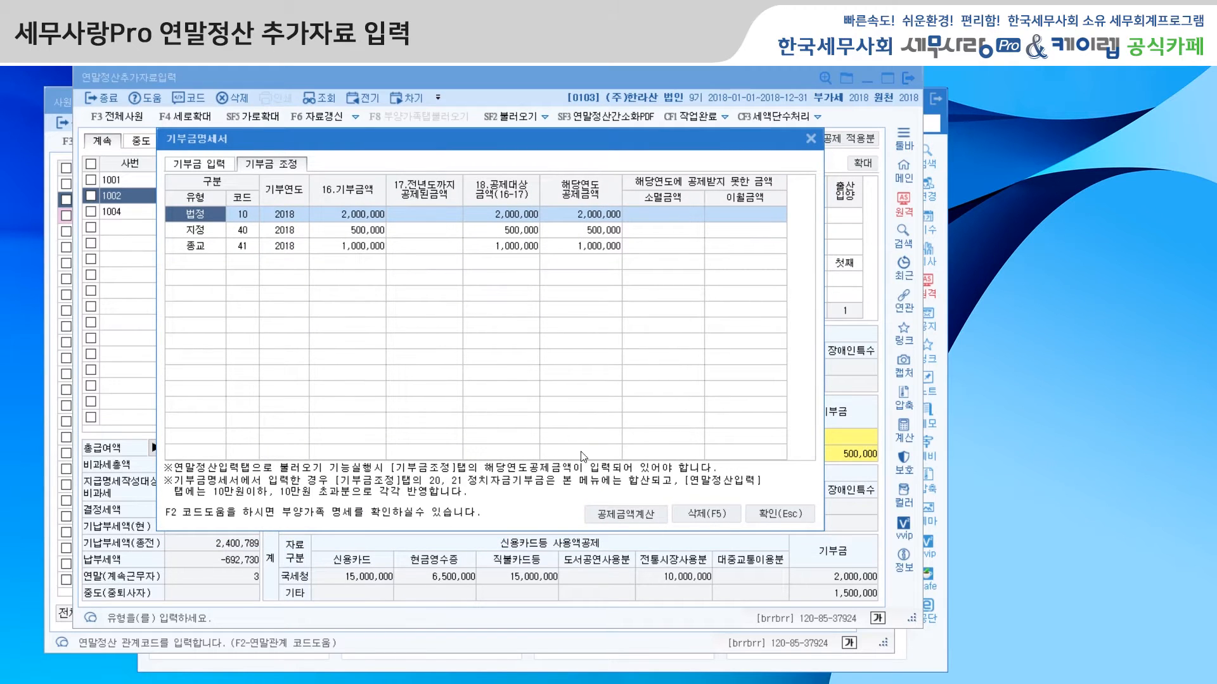
{"action": "left_click", "coordinate": [611, 516]}
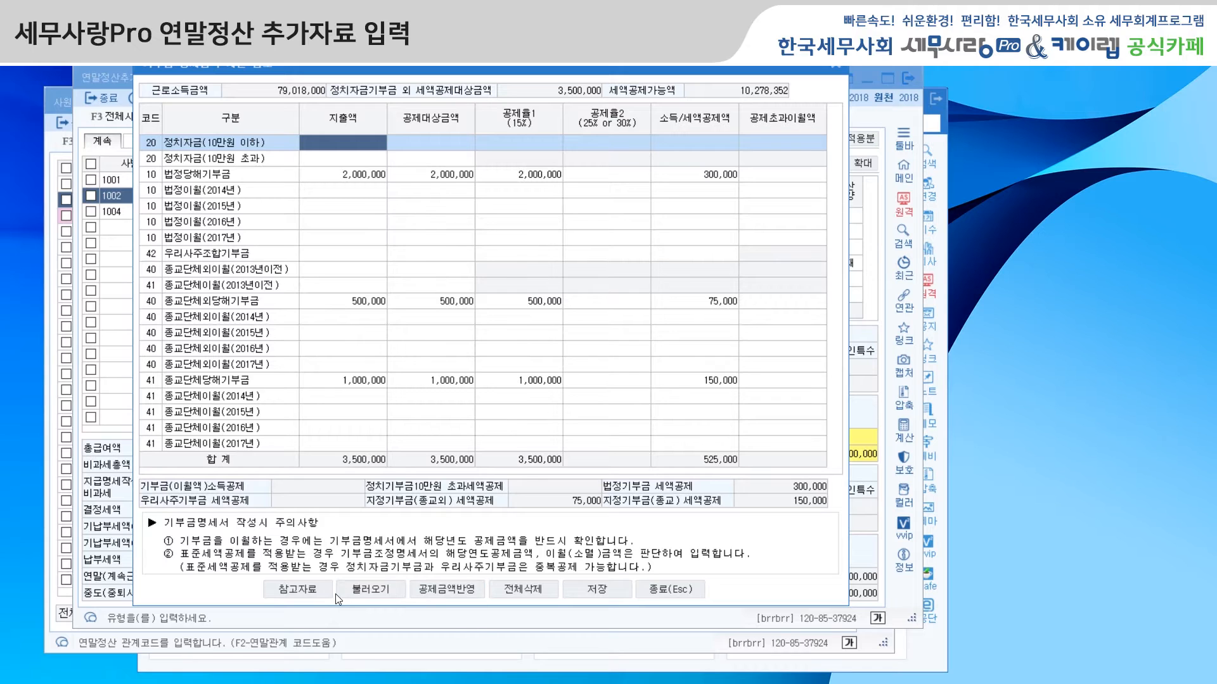
{"action": "left_click", "coordinate": [375, 591]}
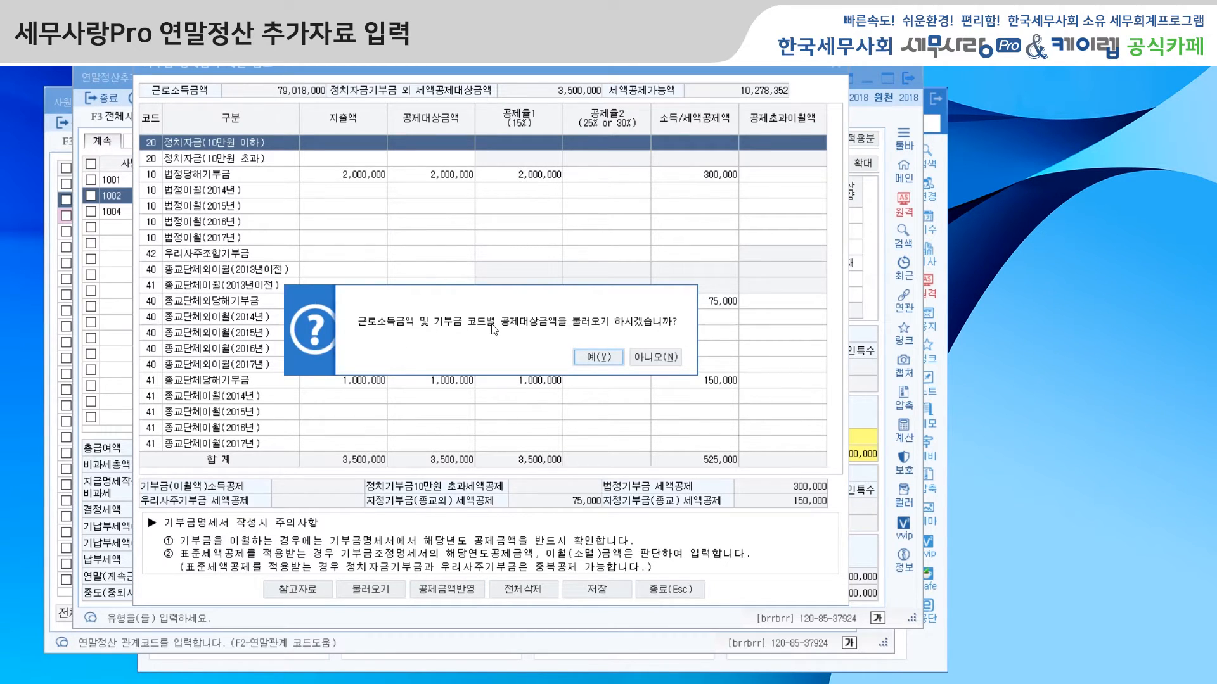
{"action": "left_click", "coordinate": [601, 356]}
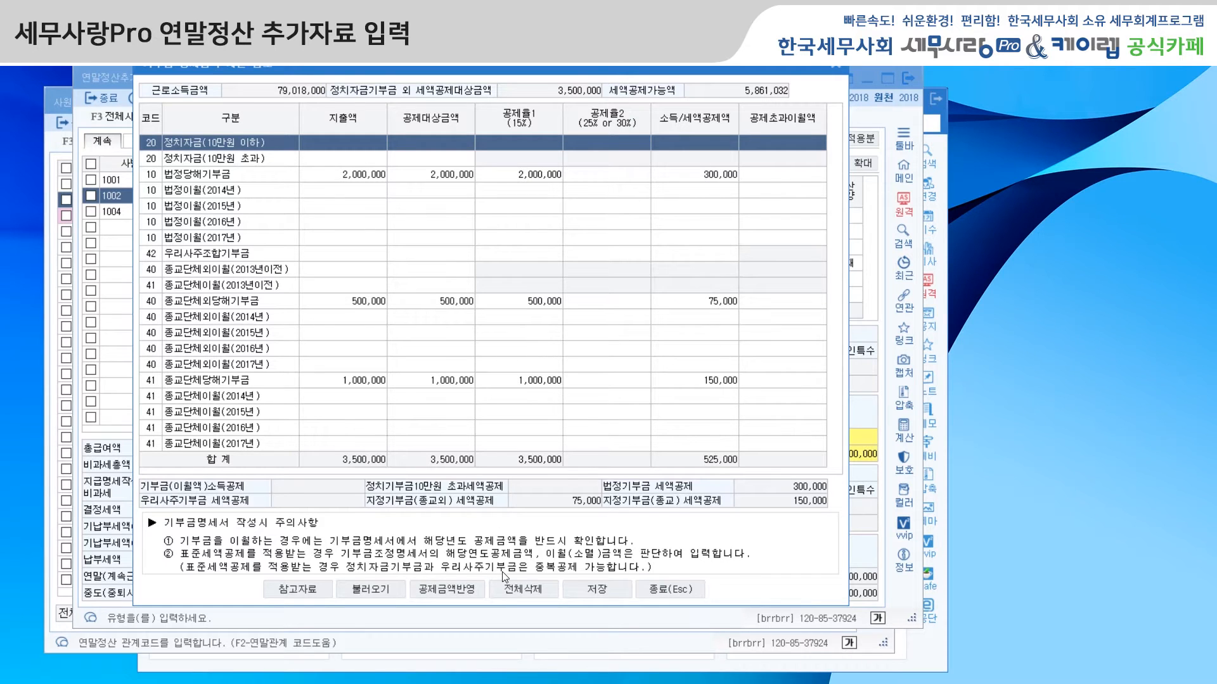
Step: Apply the calculated deductions to 해당연도 공제금액 in 기부금 조정, save the calculation and close it
{"action": "left_click", "coordinate": [453, 590]}
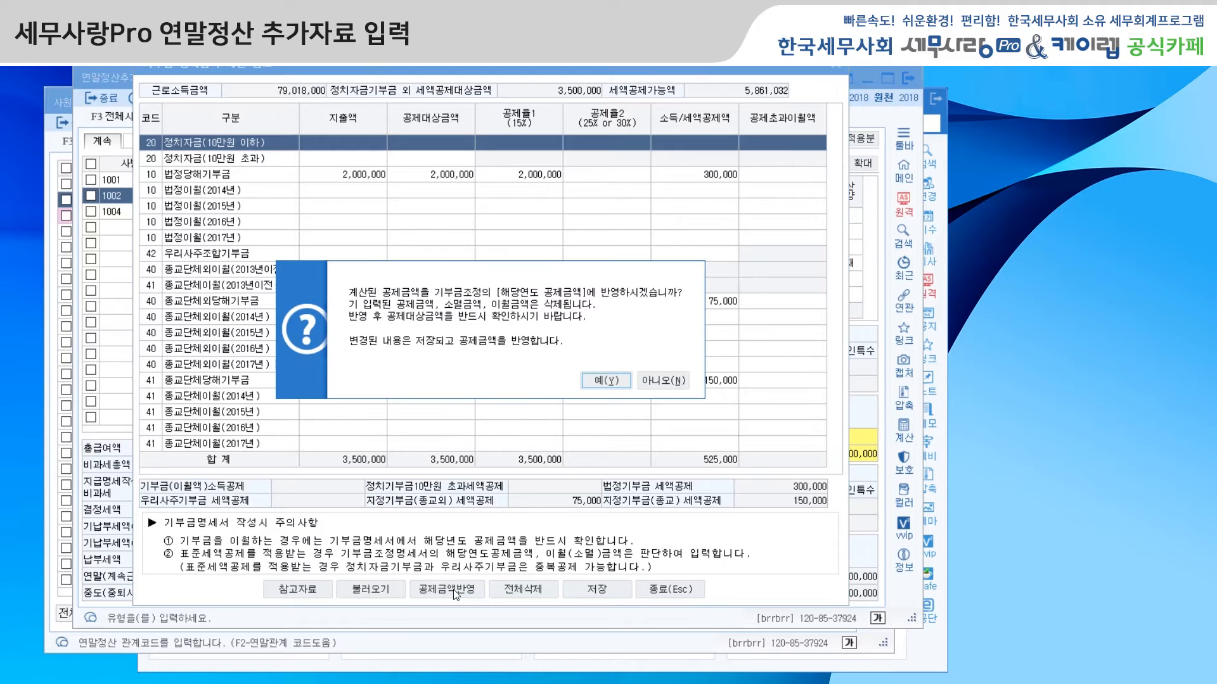
{"action": "left_click", "coordinate": [606, 381]}
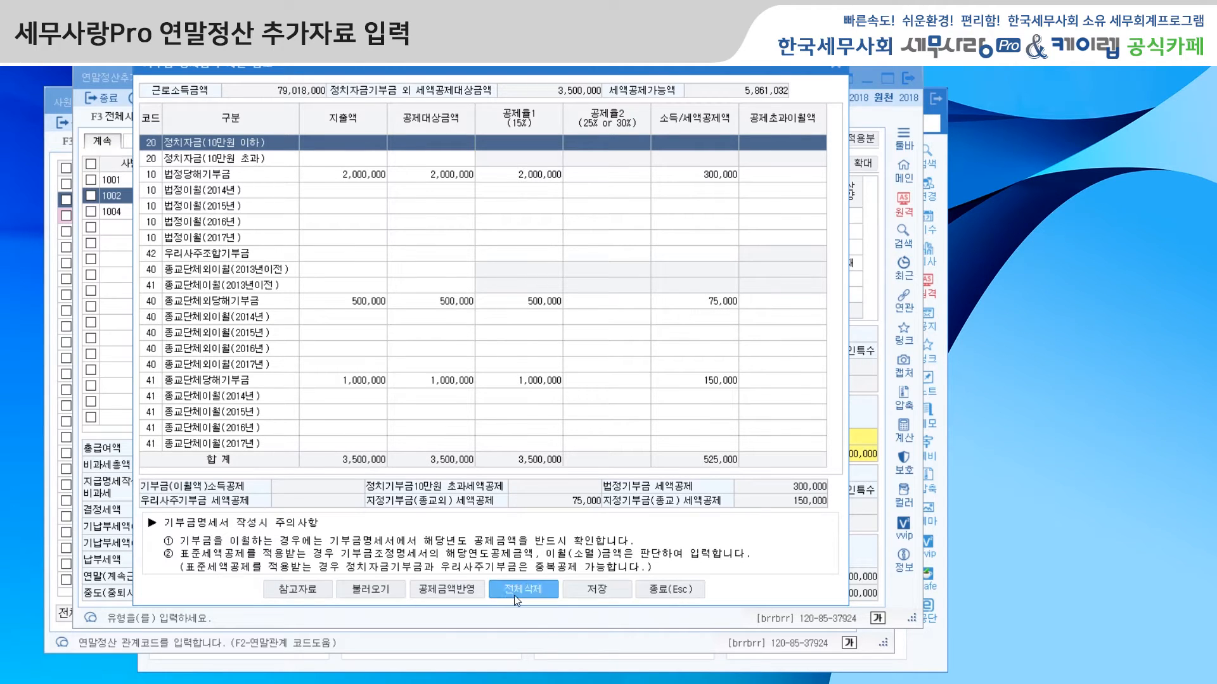
{"action": "left_click", "coordinate": [458, 590]}
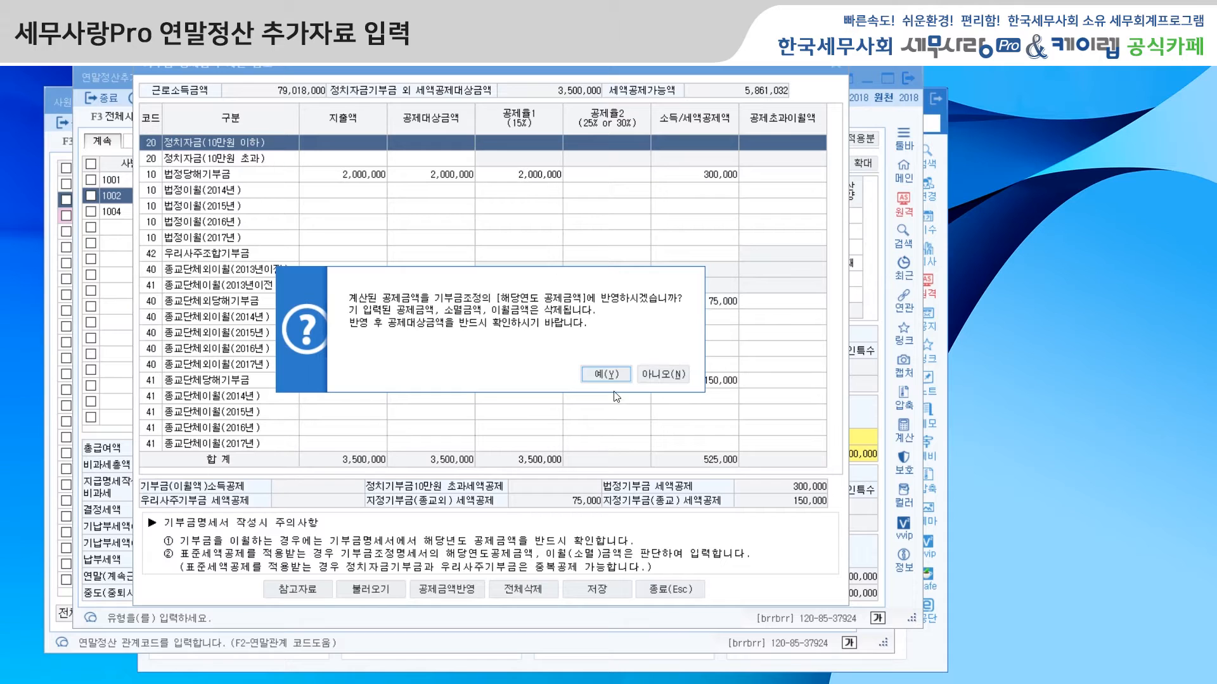
{"action": "left_click", "coordinate": [605, 375]}
{"action": "left_click", "coordinate": [599, 591]}
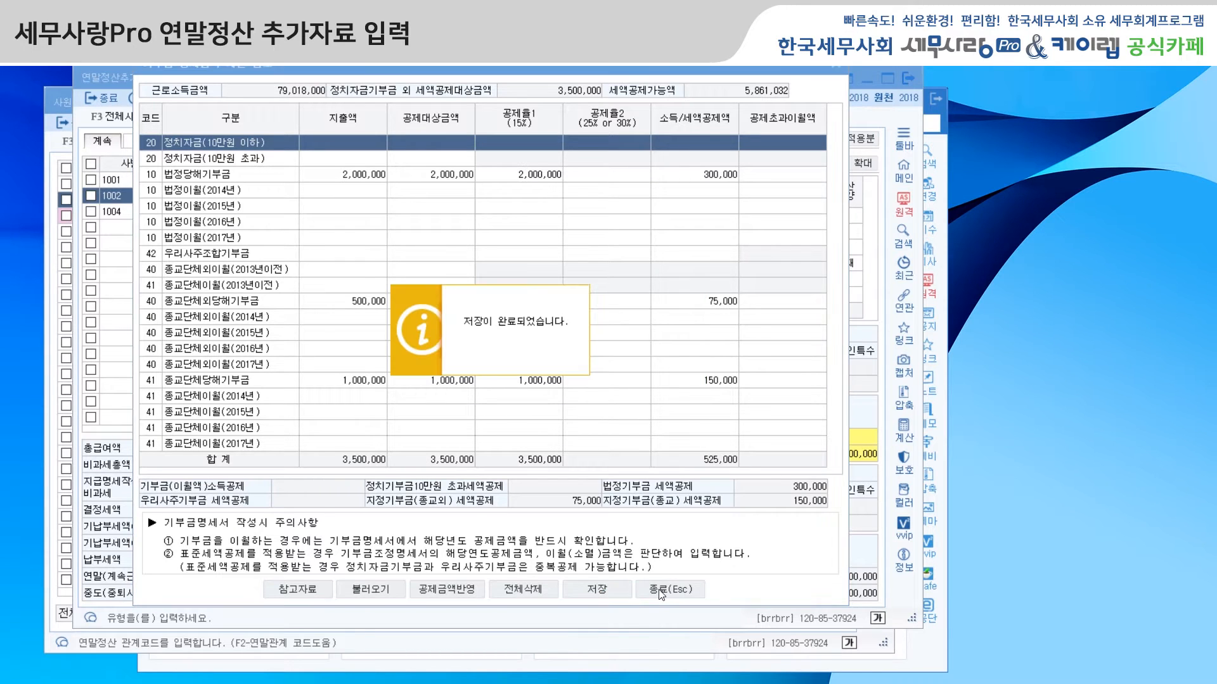
{"action": "left_click", "coordinate": [659, 591]}
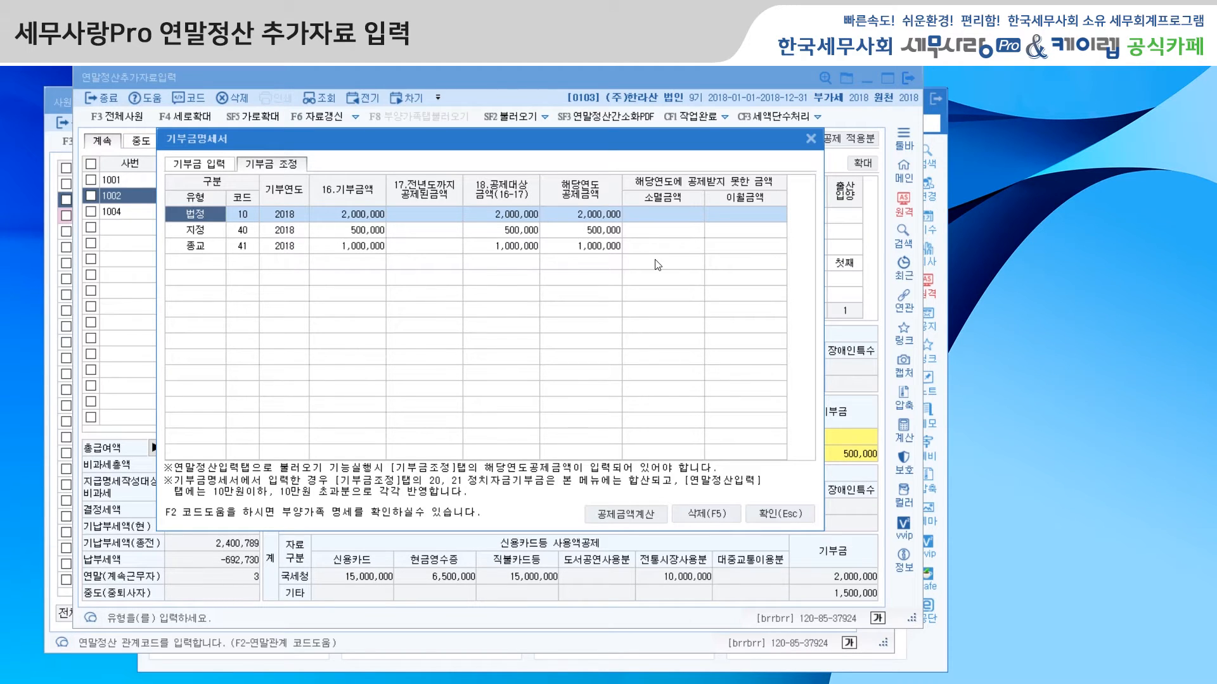
Step: Review the 기부금 조정 rows alongside 기부금 입력 and close 기부금명세서
{"action": "left_click", "coordinate": [189, 263]}
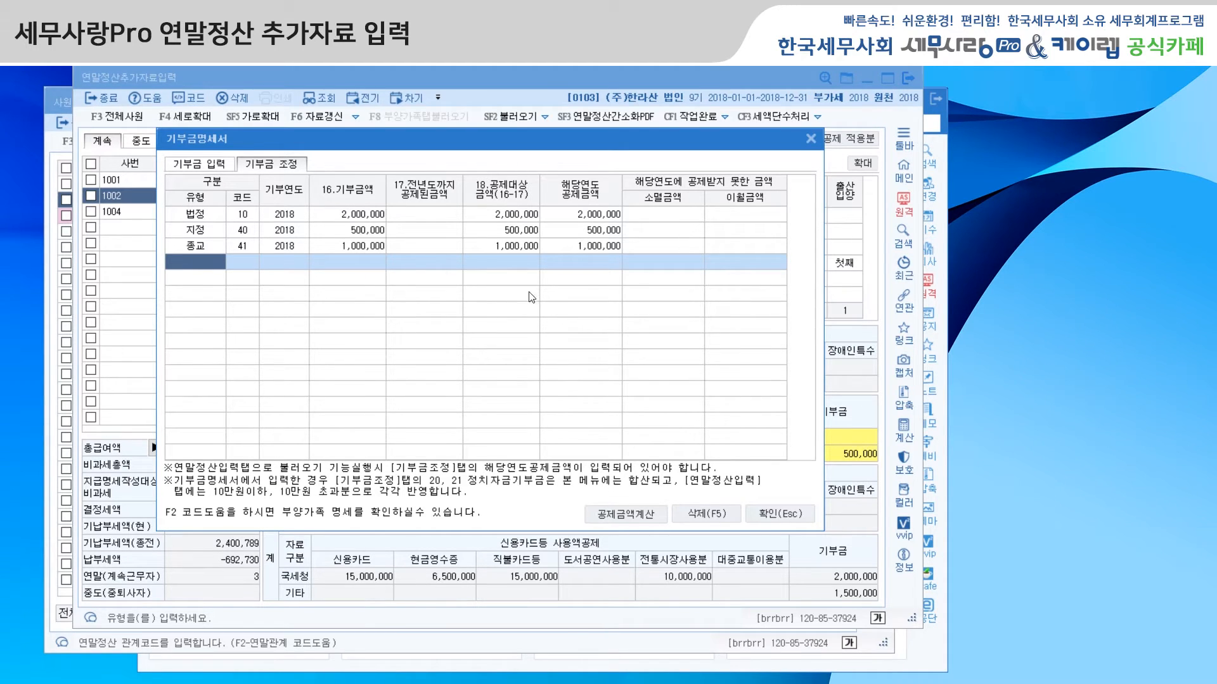
{"action": "left_click", "coordinate": [210, 166]}
{"action": "left_click", "coordinate": [255, 169]}
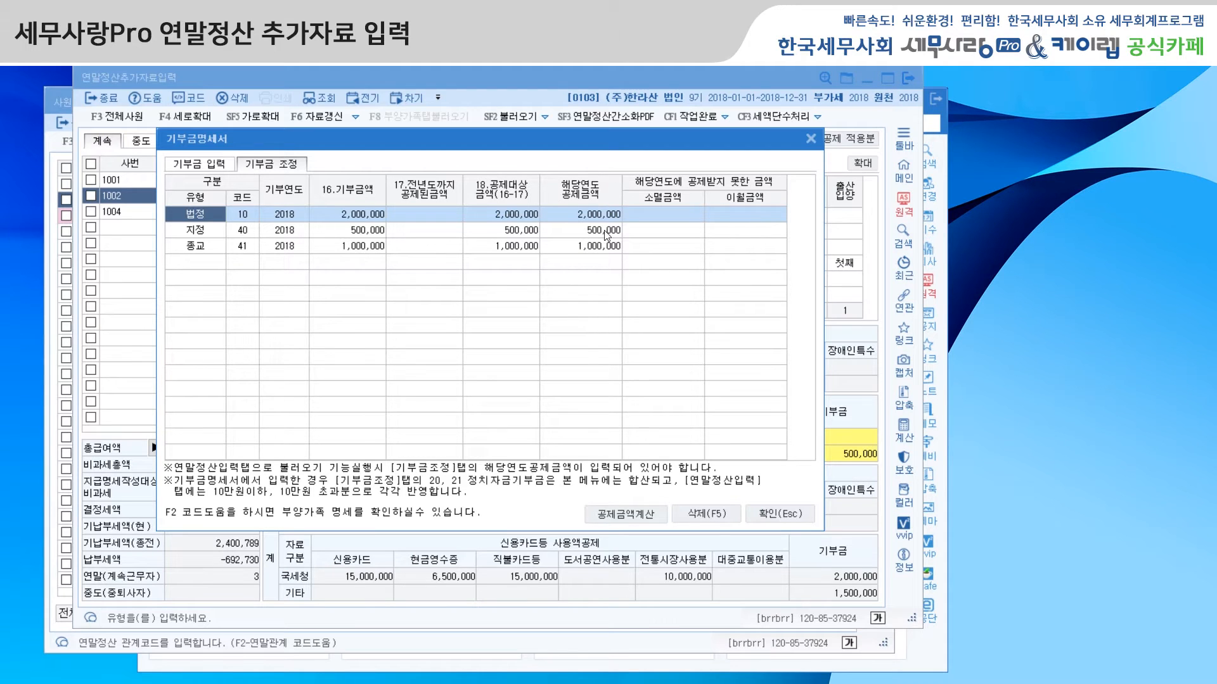
{"action": "left_click", "coordinate": [769, 515]}
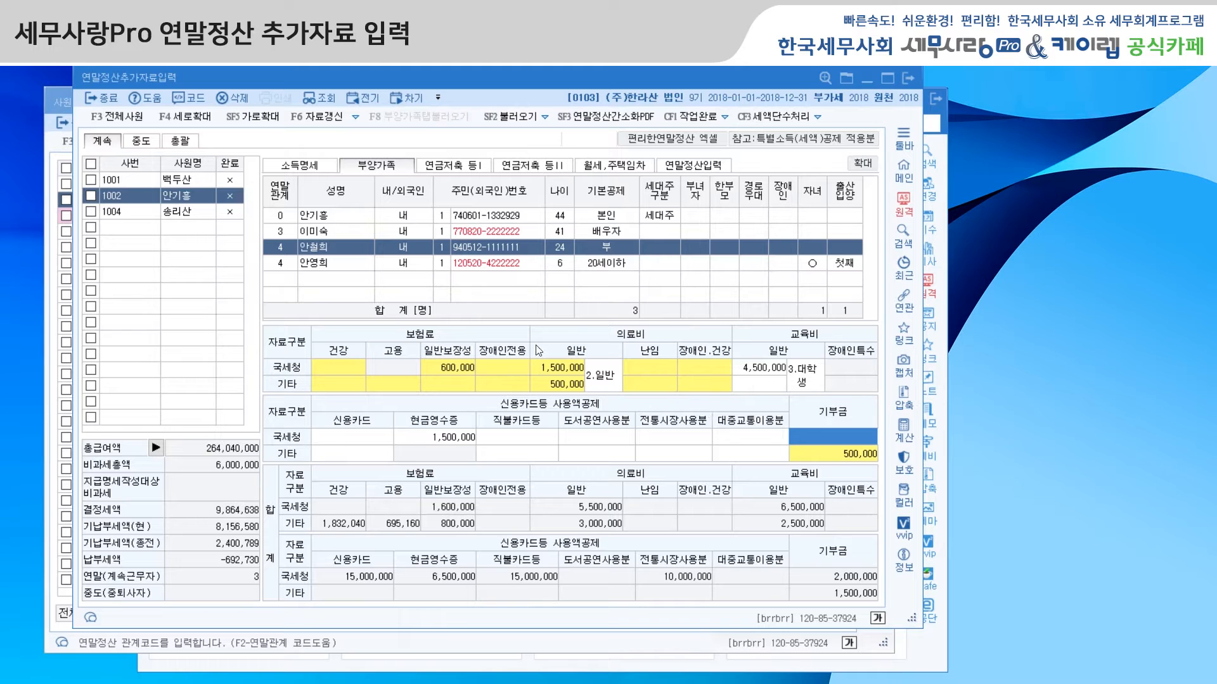
Step: Set the first 퇴직연금 구분 row in 연금저축 등I to 1.퇴직연금 and view the first listed employee's filled-in example
{"action": "left_click", "coordinate": [448, 166]}
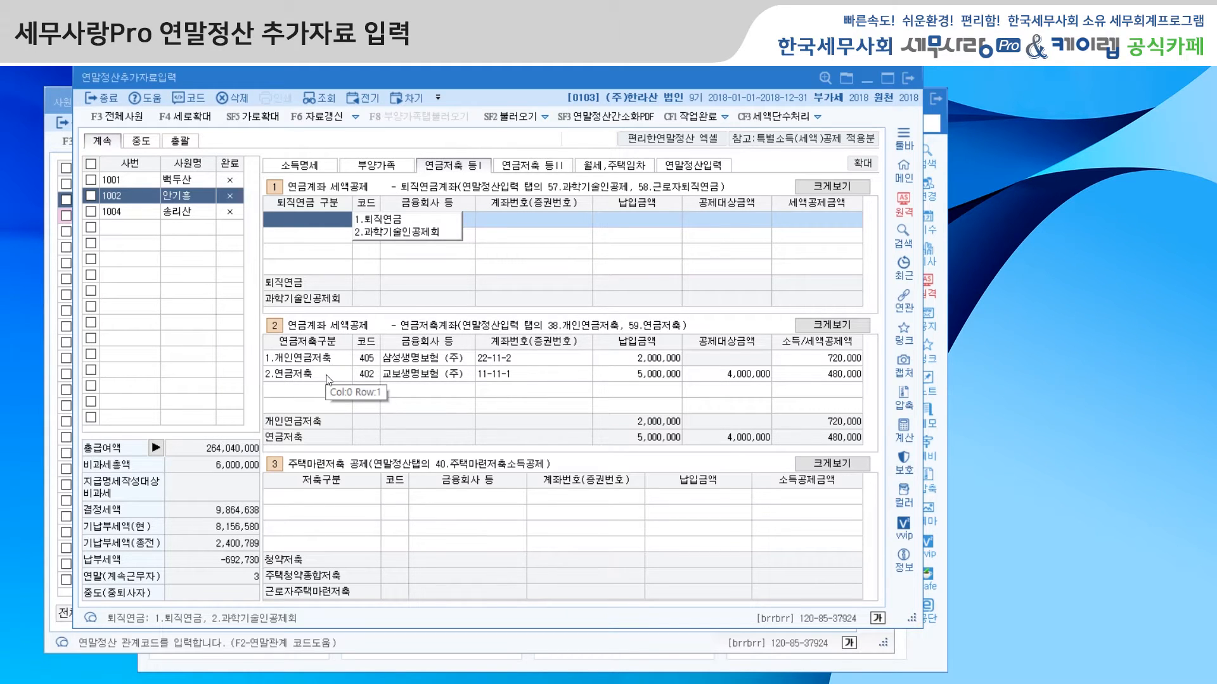
{"action": "left_click", "coordinate": [372, 220]}
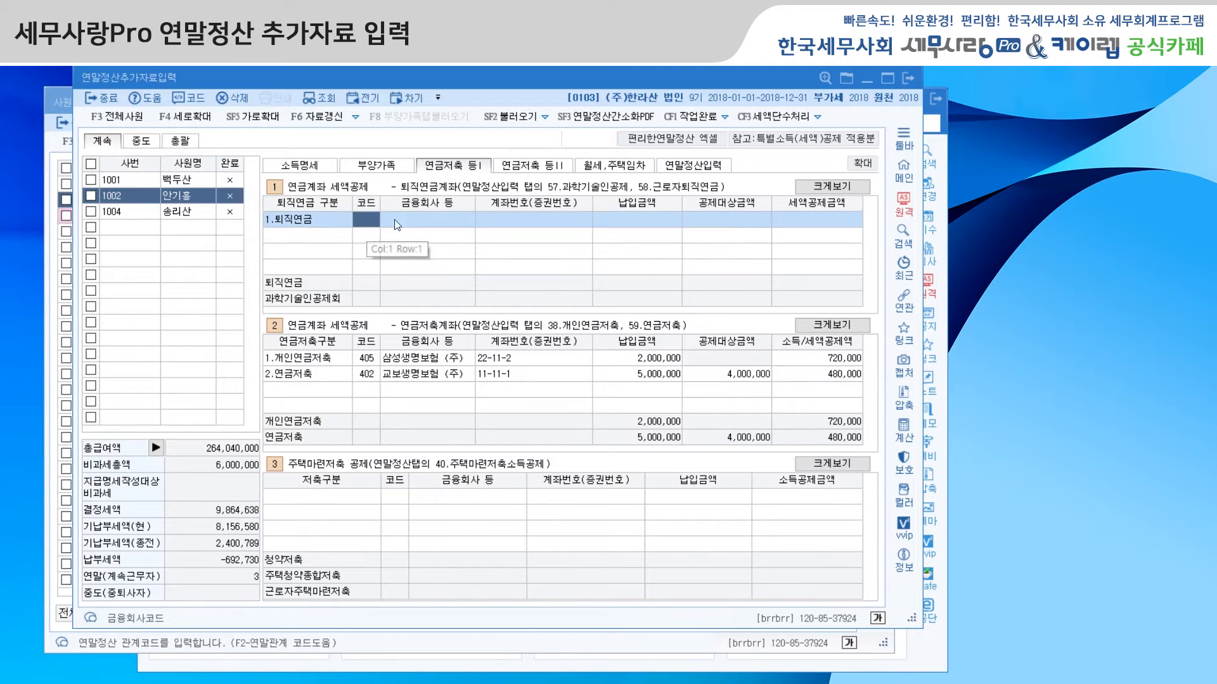
{"action": "left_click", "coordinate": [180, 181]}
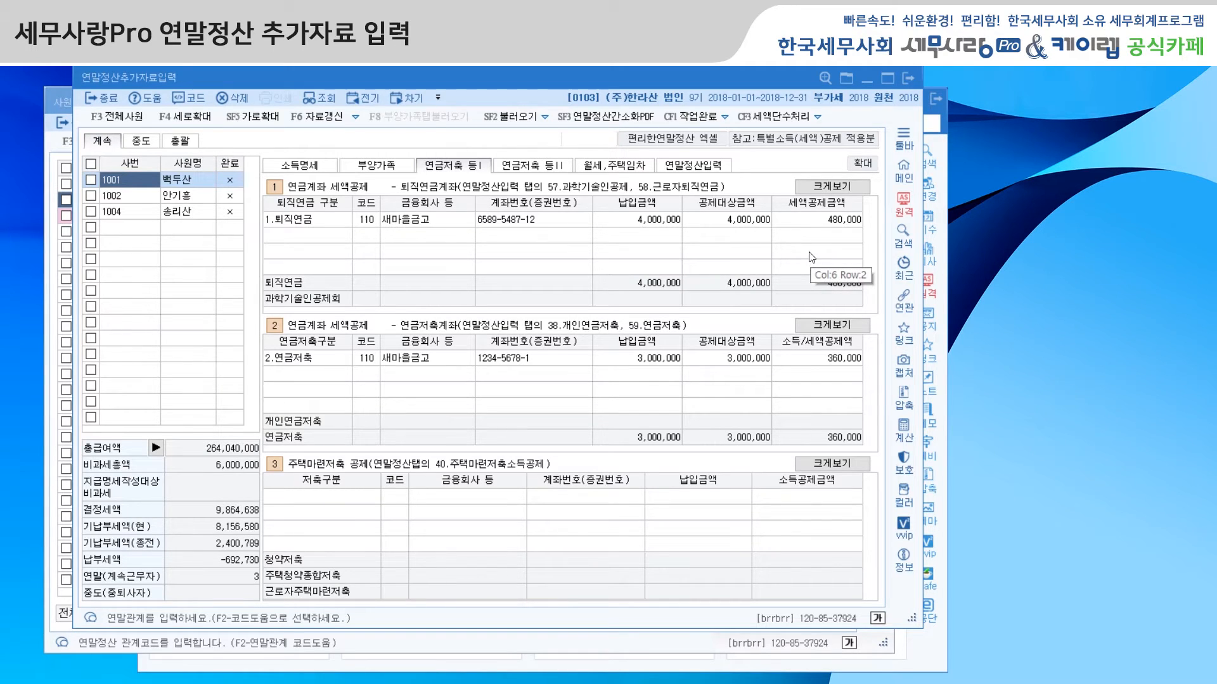
Step: Return to the second employee, examine the 개인연금저축 and 연금저축 rows, and open 연금저축 등II
{"action": "left_click", "coordinate": [149, 201]}
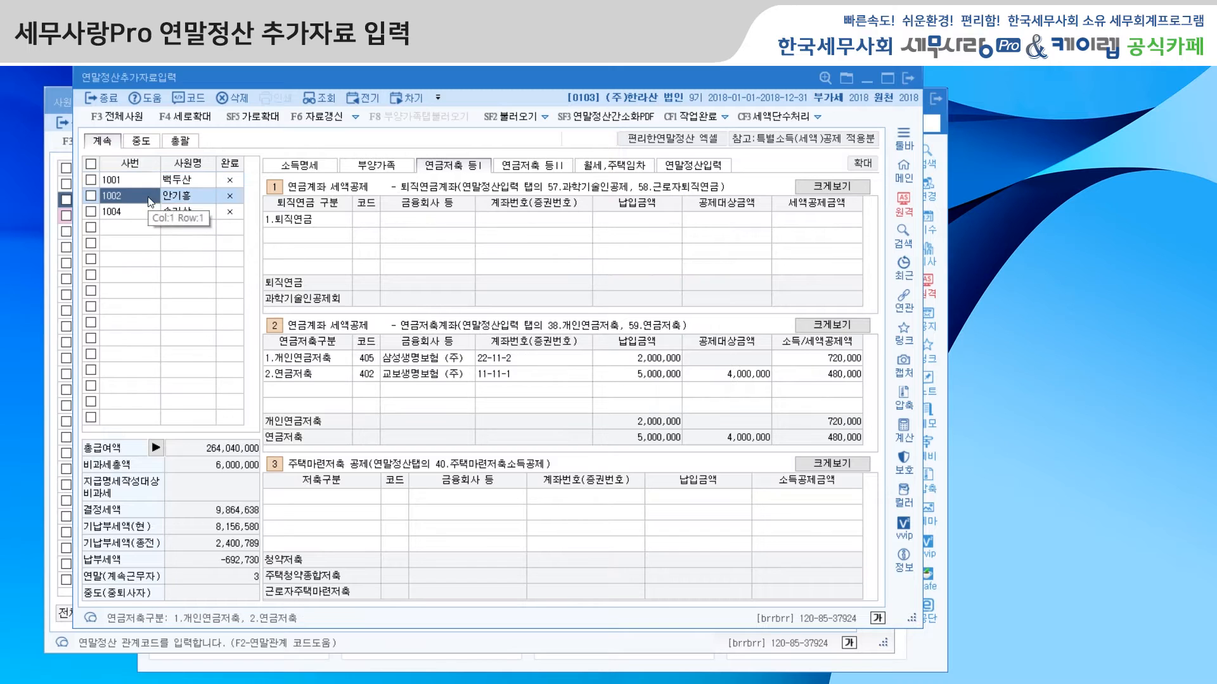
{"action": "left_click", "coordinate": [321, 359]}
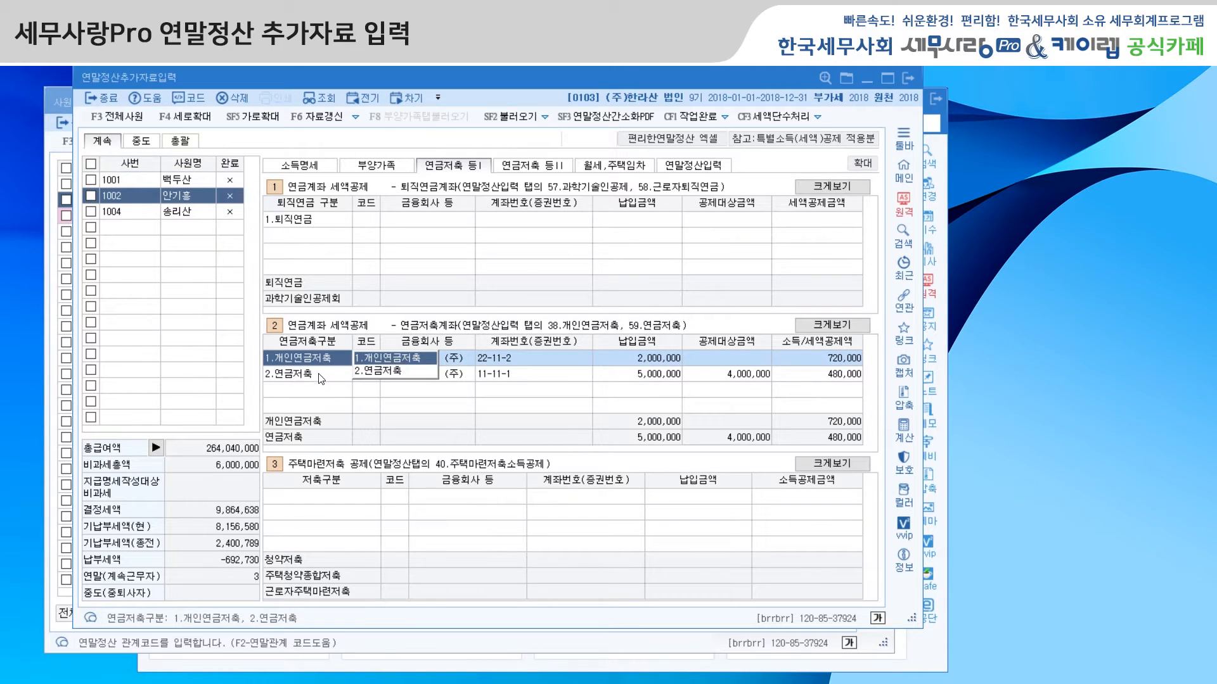
{"action": "left_click", "coordinate": [321, 375]}
{"action": "left_click", "coordinate": [325, 359]}
{"action": "left_click", "coordinate": [557, 169]}
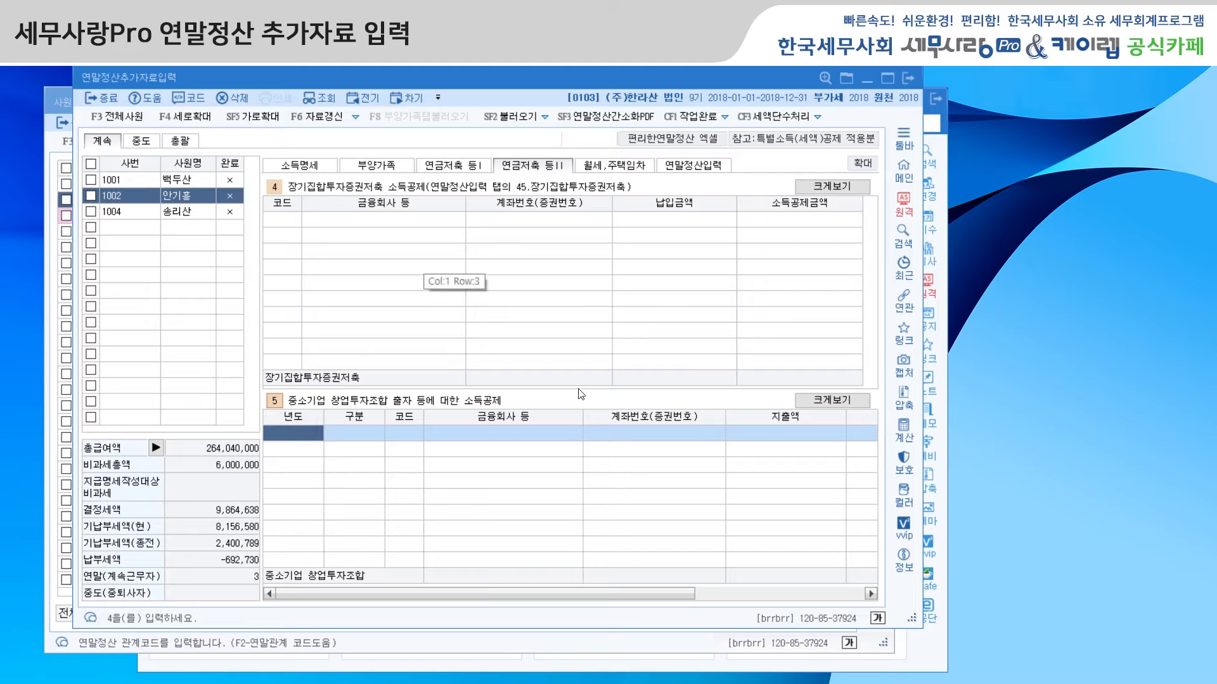
Step: Review the second employee's 월세,주택임차 and 부양가족 data alongside 연말정산입력
{"action": "left_click", "coordinate": [628, 166]}
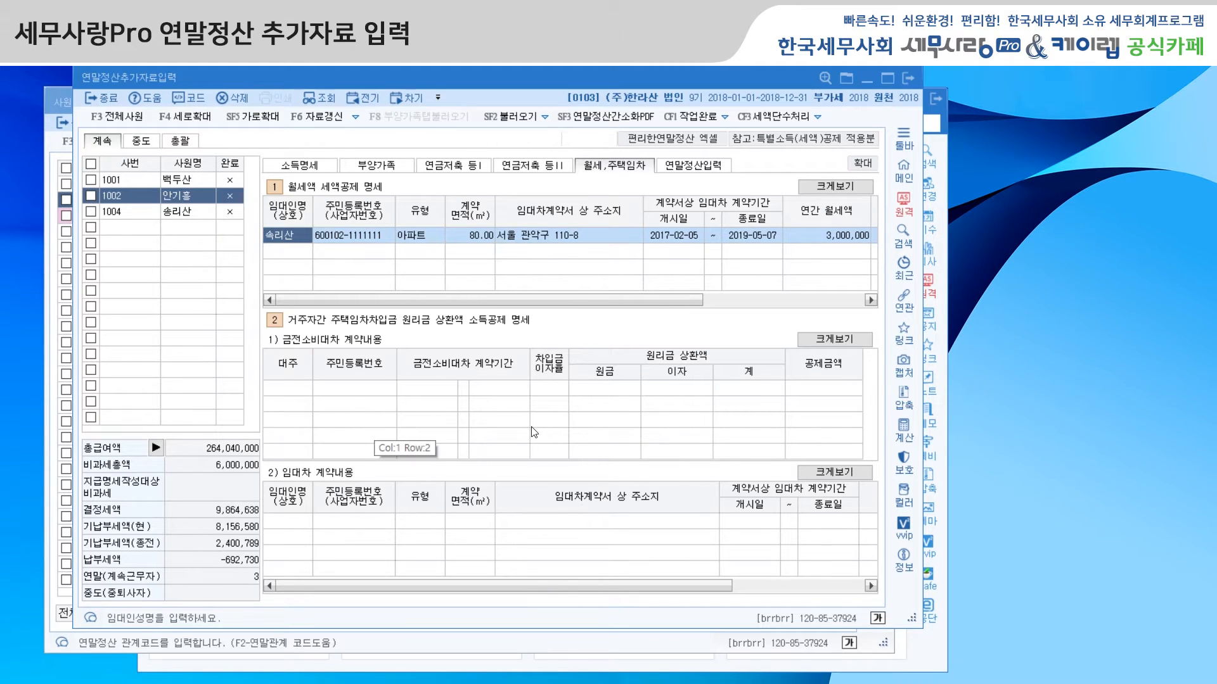
{"action": "left_click", "coordinate": [702, 169]}
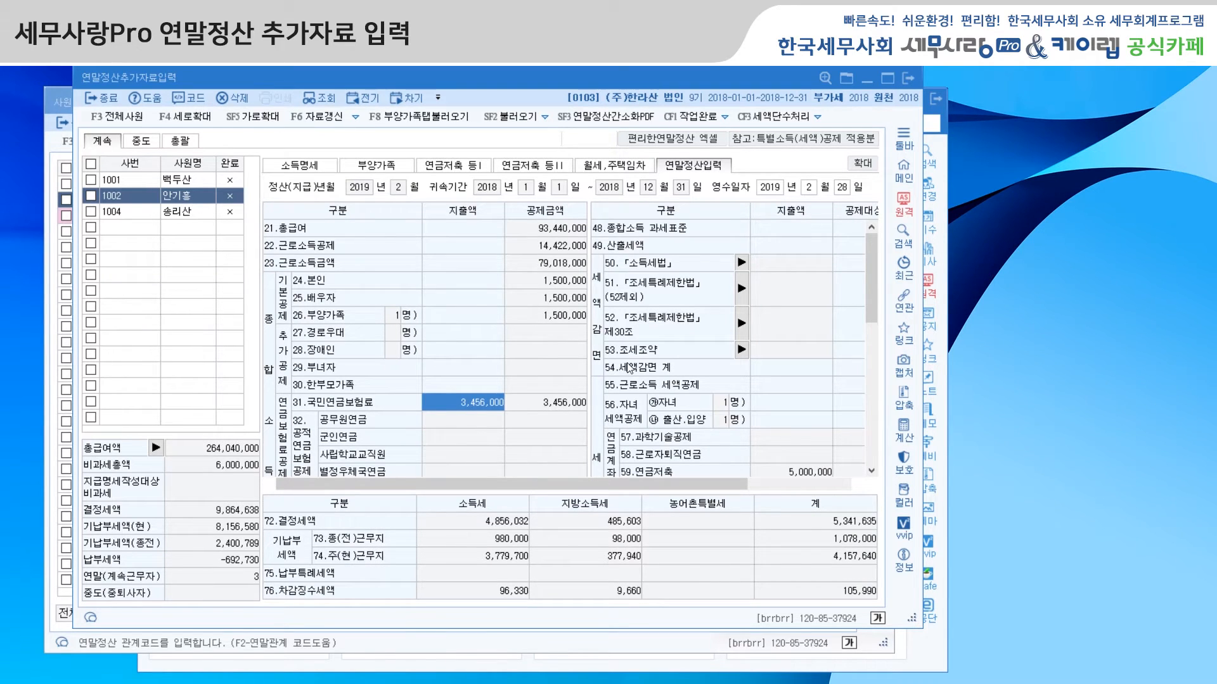
{"action": "left_click", "coordinate": [415, 124]}
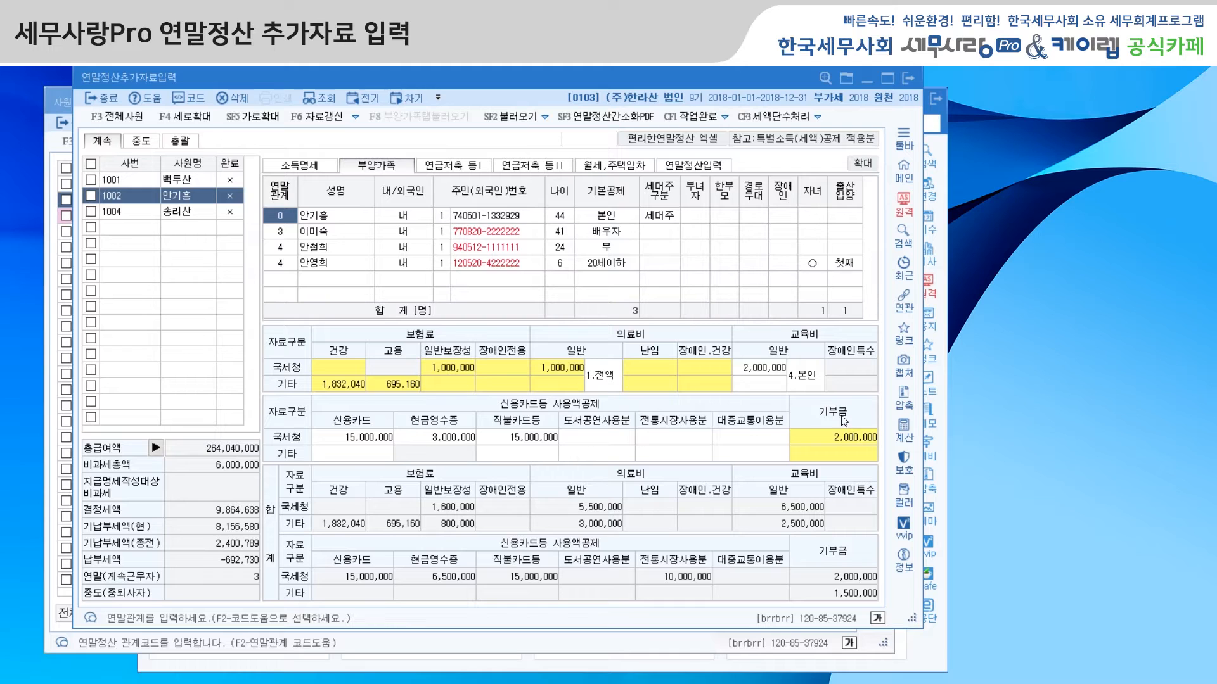
{"action": "left_click", "coordinate": [706, 166]}
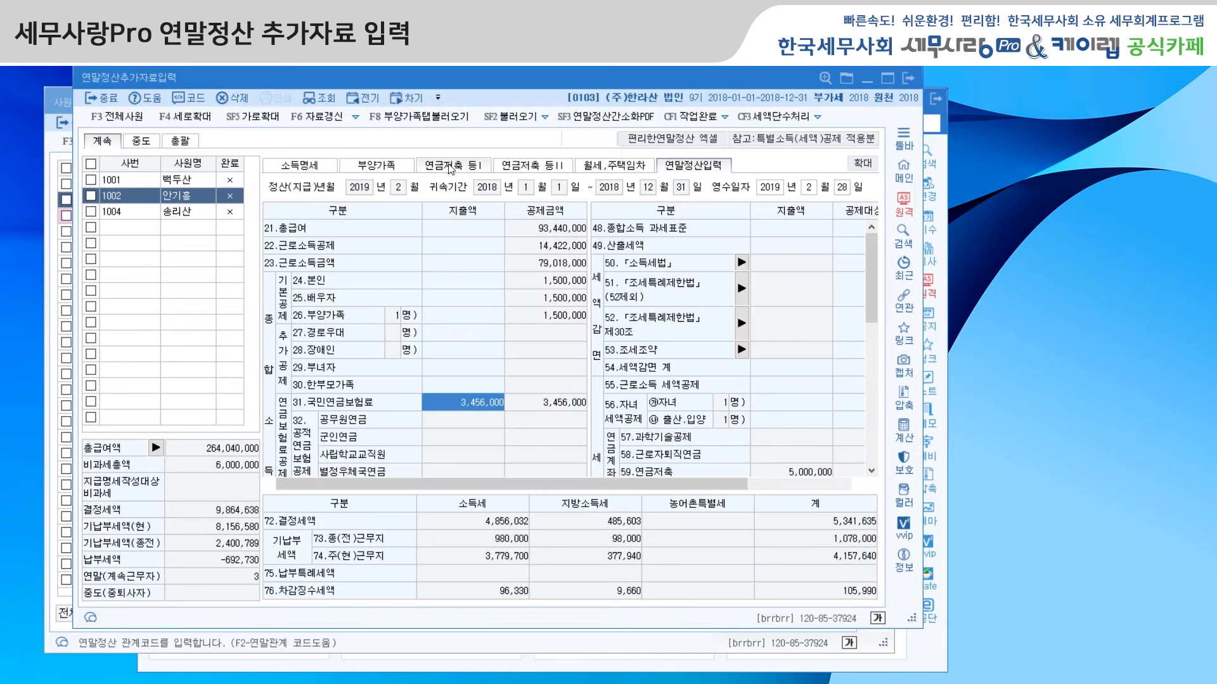
Step: Load the 부양가족 expenses into 연말정산입력 for the second employee and widen the window to show all amount columns
{"action": "left_click", "coordinate": [424, 118]}
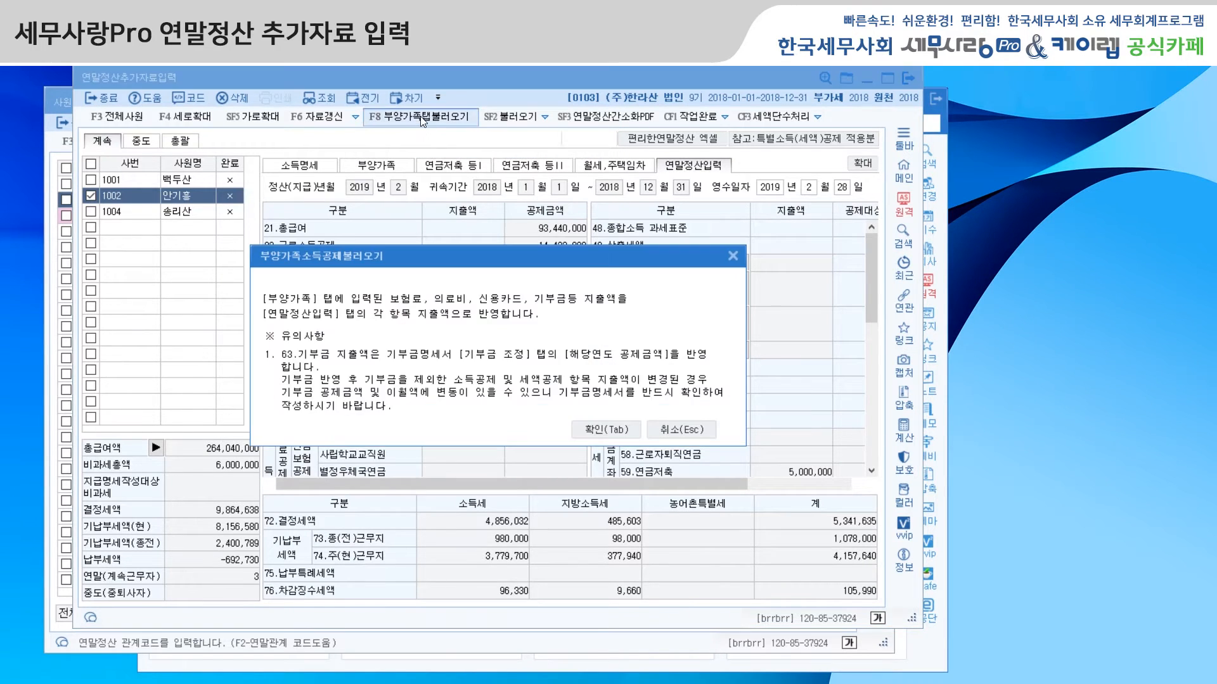
{"action": "left_click", "coordinate": [618, 429]}
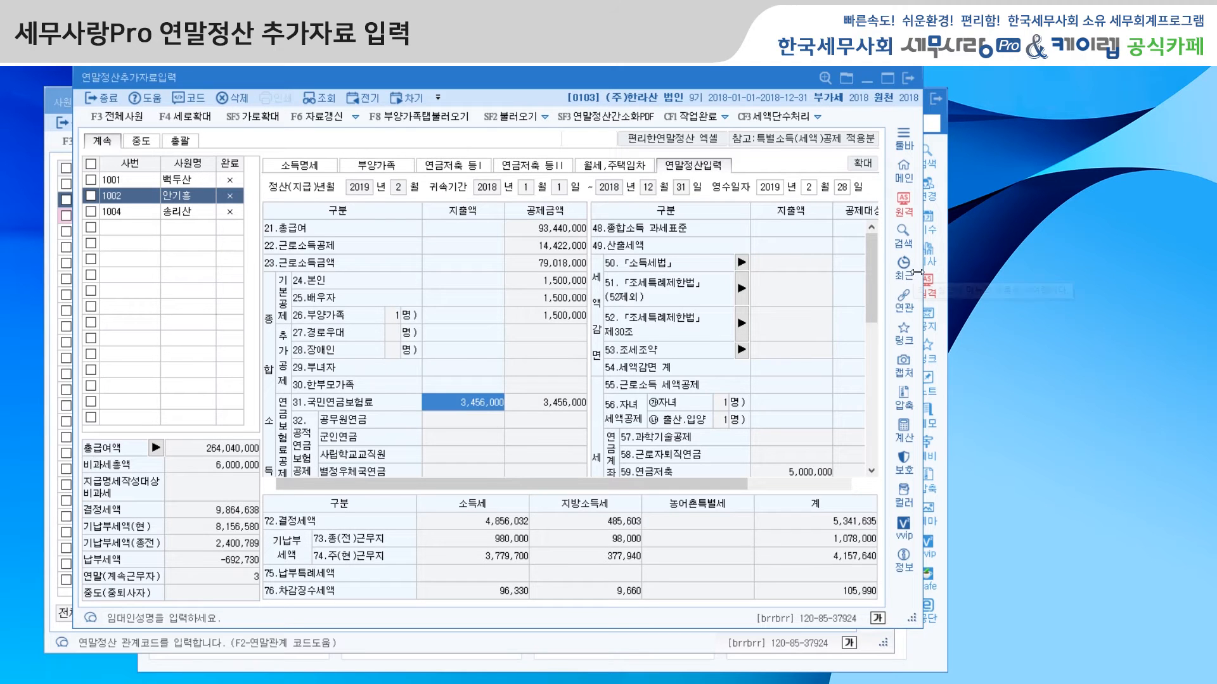
{"action": "left_click_drag", "start_coordinate": [922, 285], "coordinate": [1097, 285]}
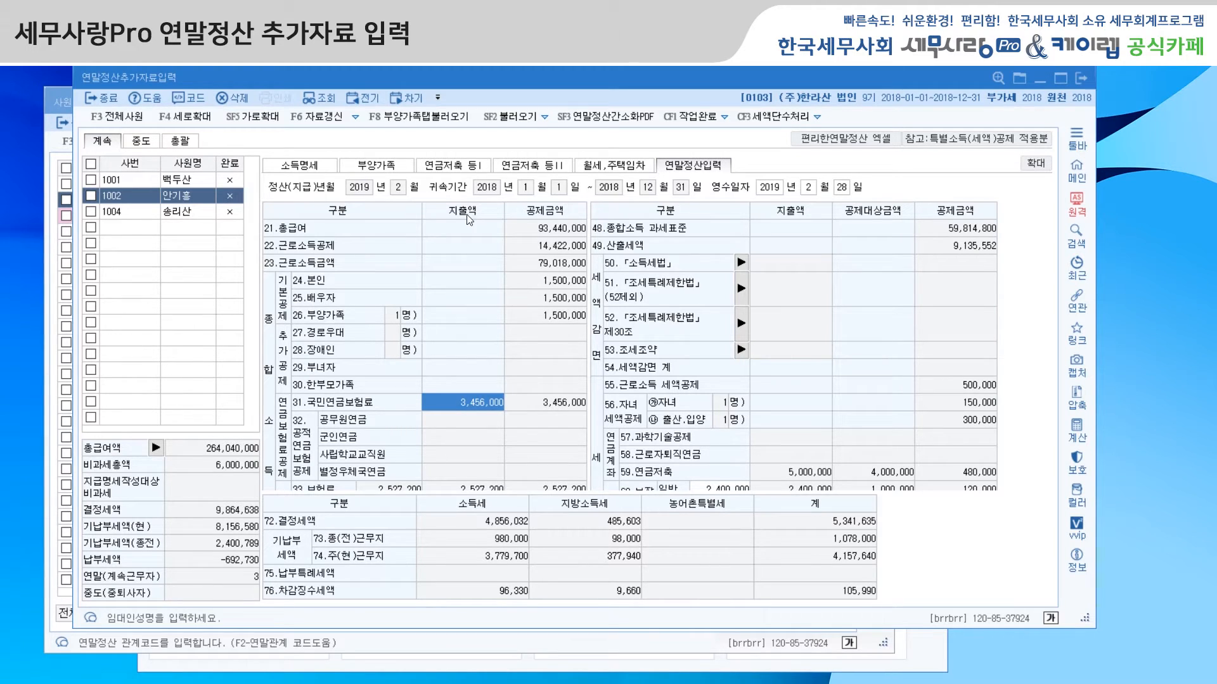
Step: Review the 부양가족, 연금저축 등I, 연금저축 등II and 월세,주택임차 entries and return to 연말정산입력
{"action": "left_click", "coordinate": [383, 166]}
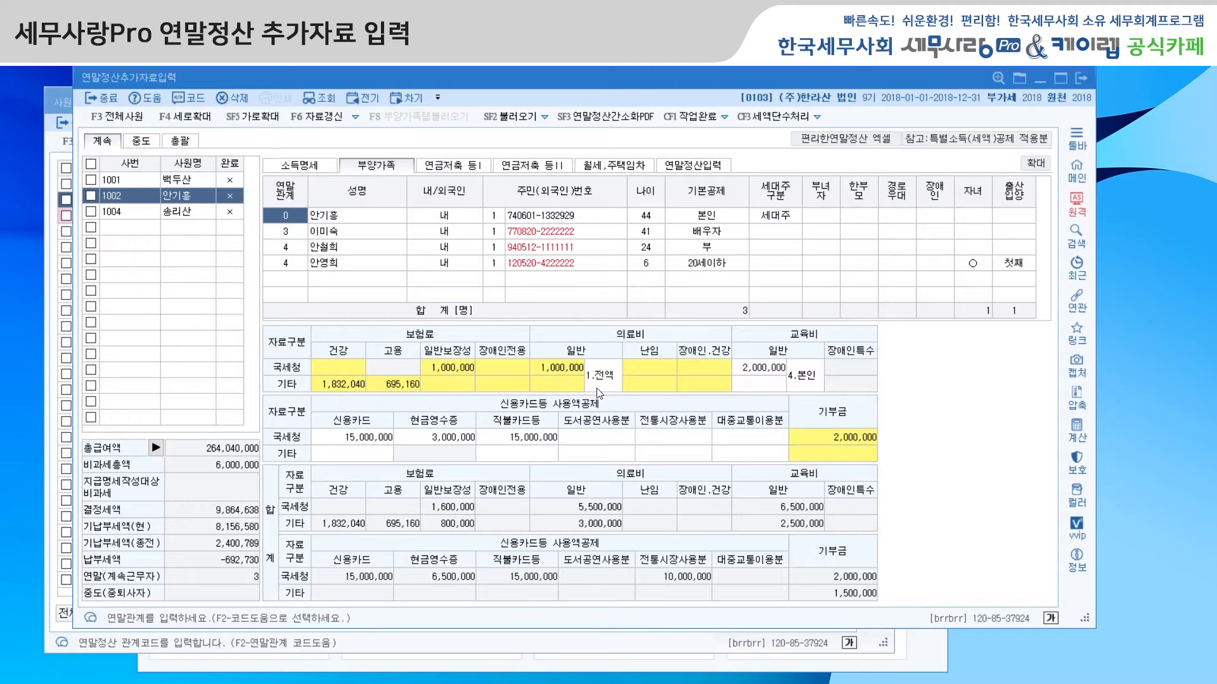
{"action": "left_click", "coordinate": [467, 169]}
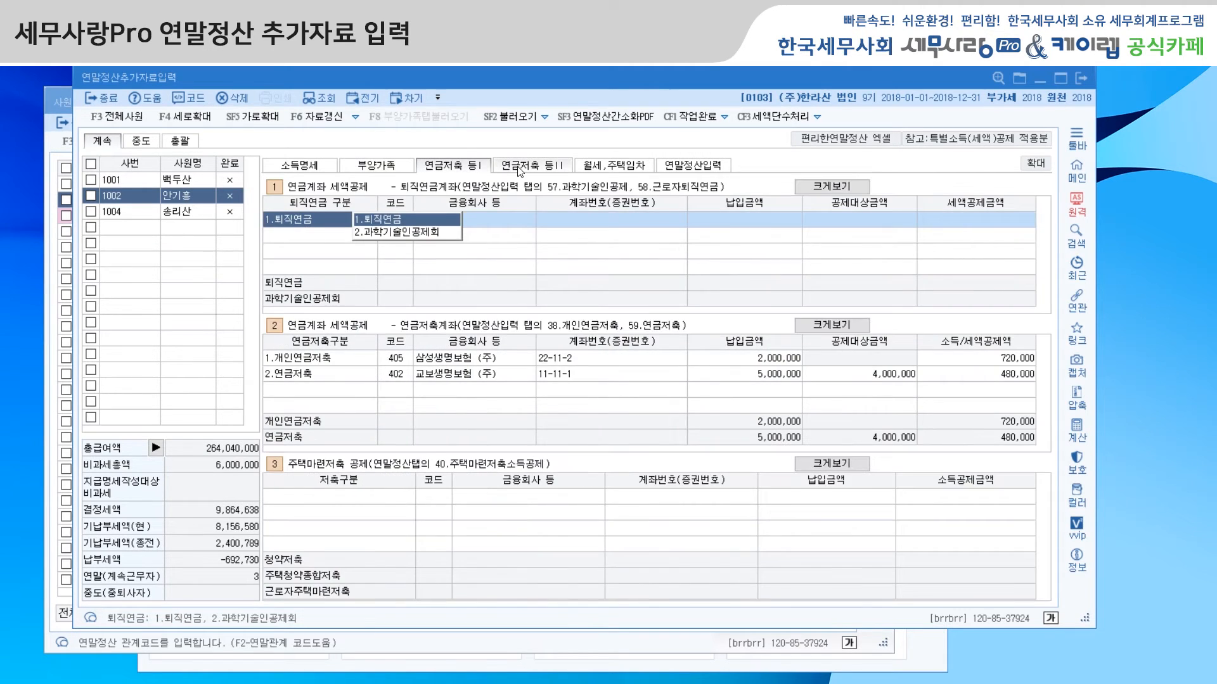
{"action": "left_click", "coordinate": [521, 168]}
{"action": "left_click", "coordinate": [618, 168]}
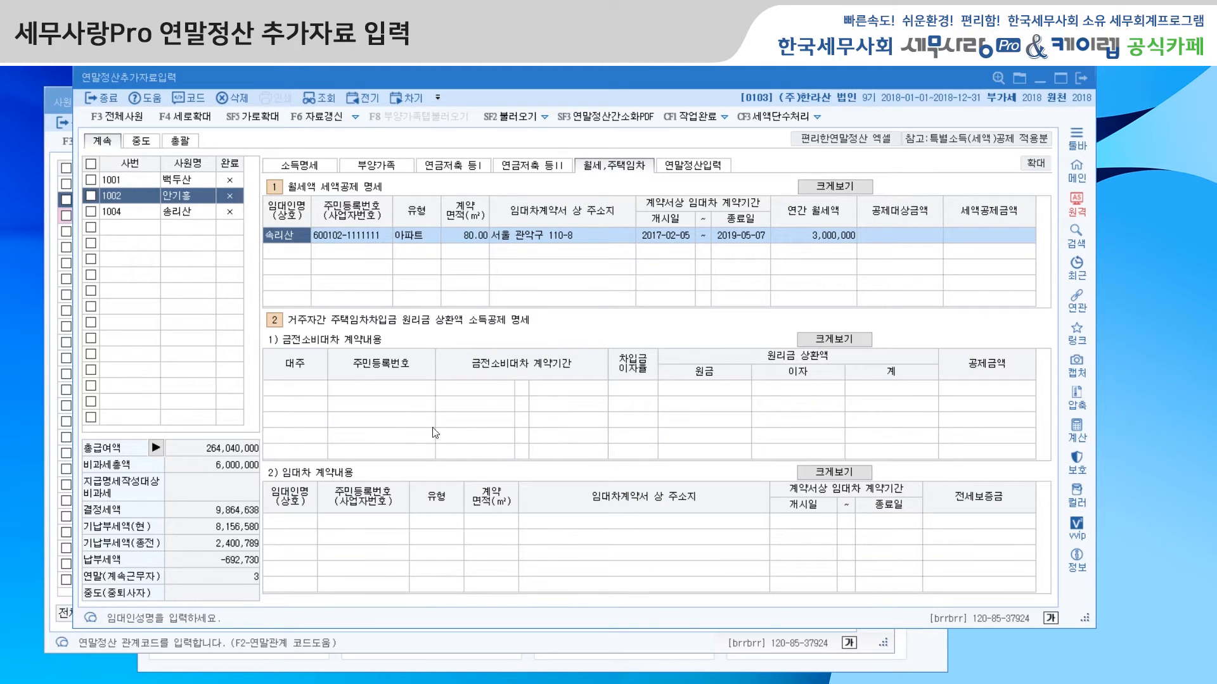
{"action": "left_click", "coordinate": [694, 166]}
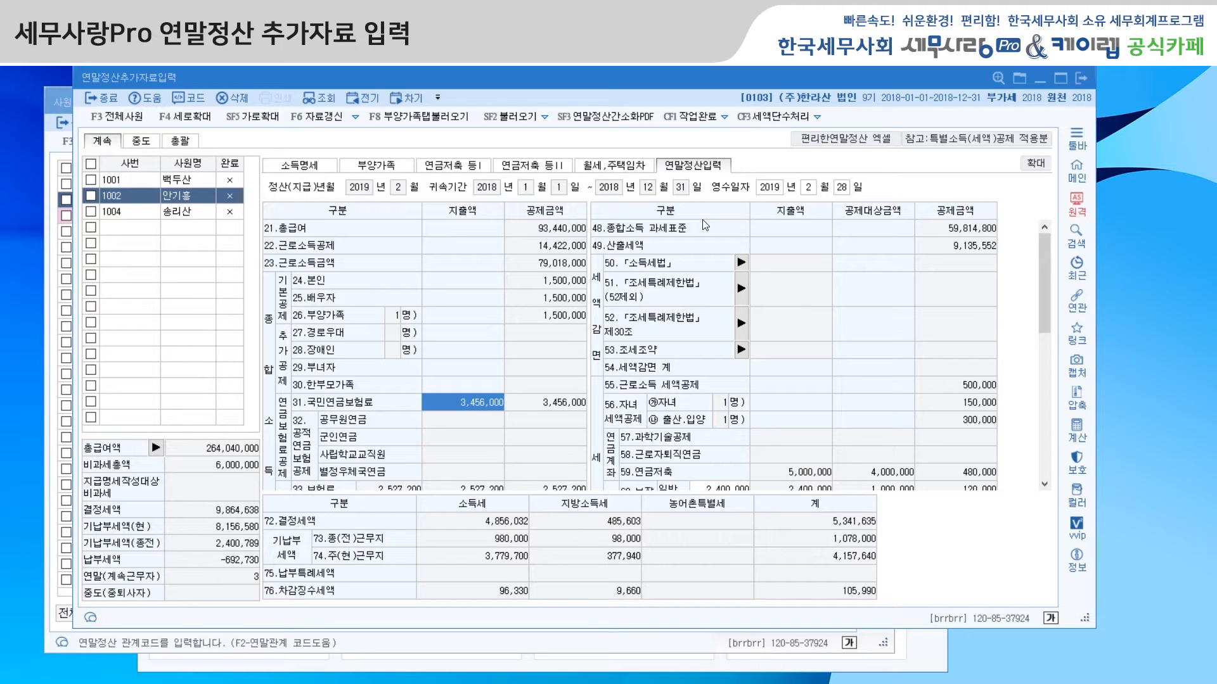
Step: Examine the 주택자금 details of 34.장기주택저당차입금이자상, including the 2015년 이후 기타대출 entry, and close them
{"action": "left_click_drag", "start_coordinate": [1042, 307], "coordinate": [1041, 389]}
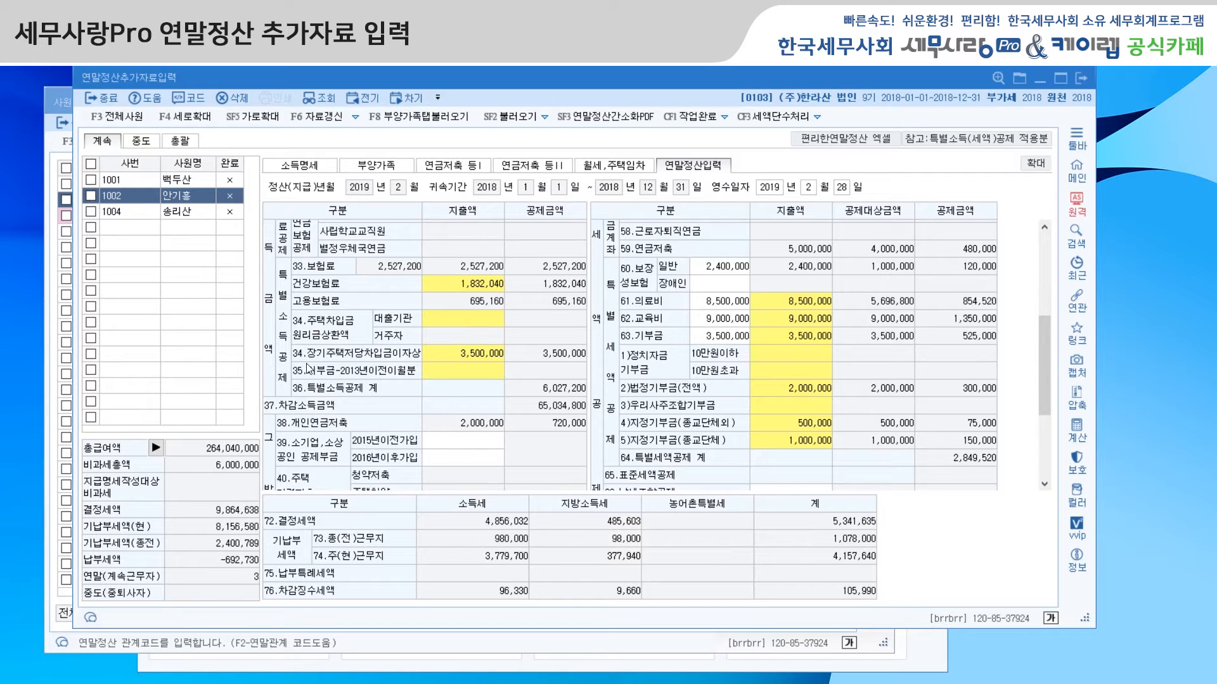
{"action": "left_click", "coordinate": [474, 358]}
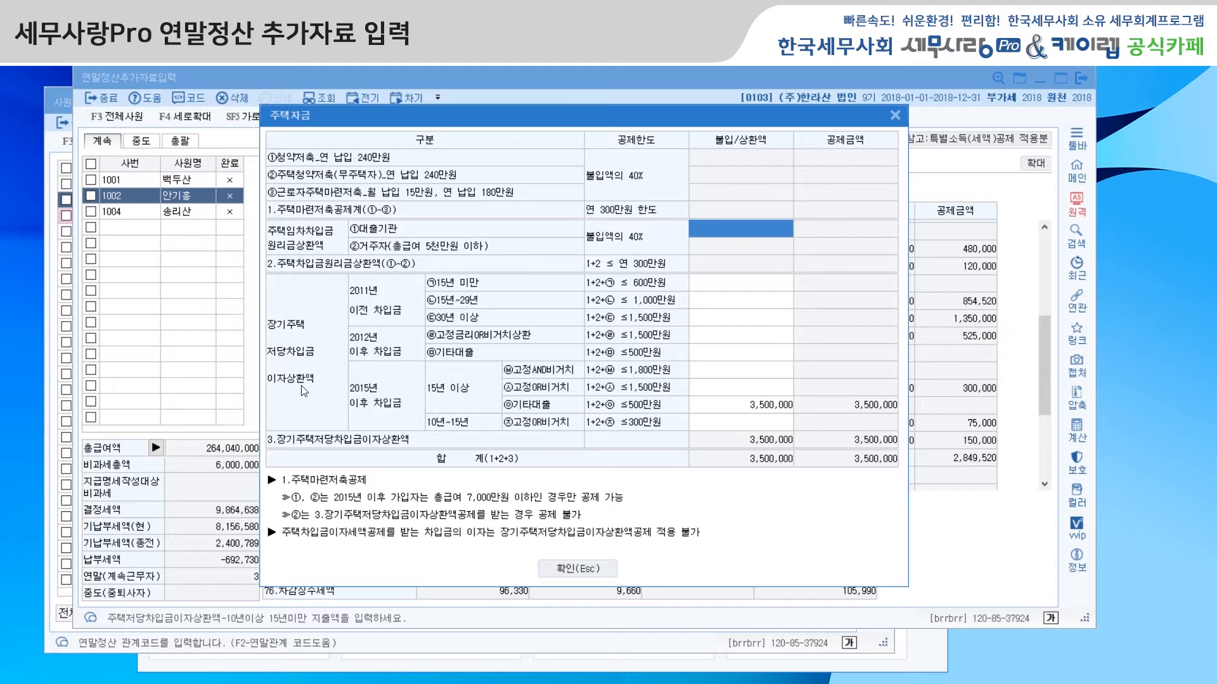
{"action": "left_click", "coordinate": [726, 410]}
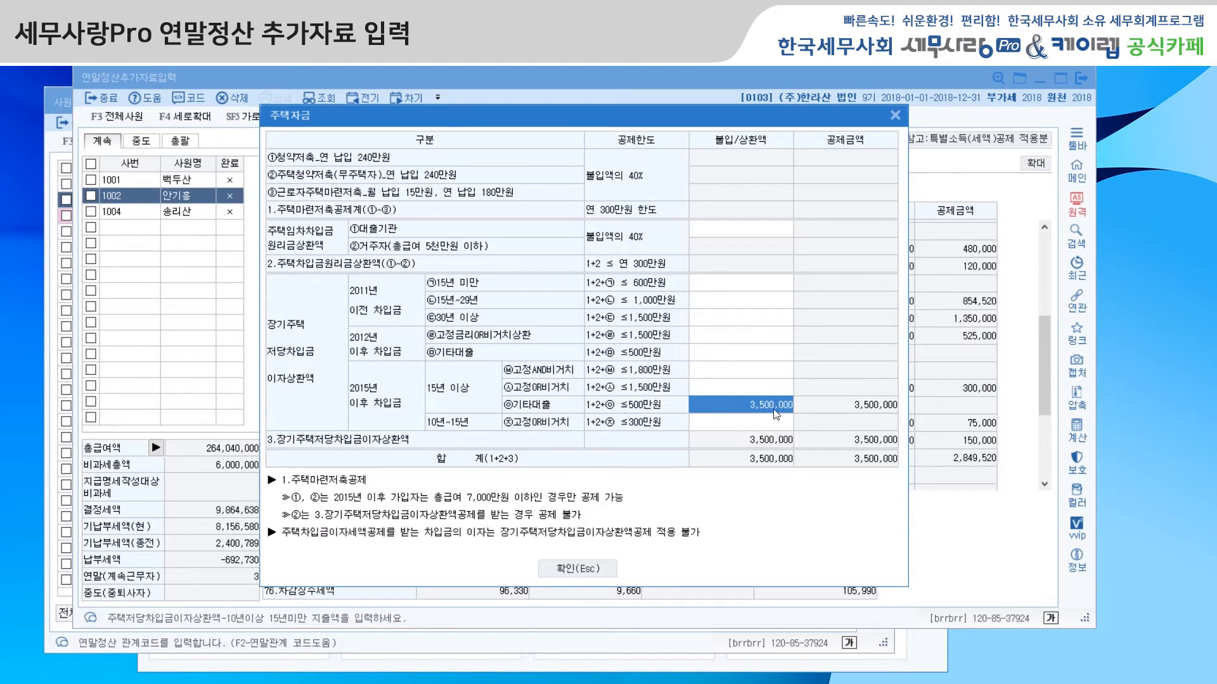
{"action": "left_click", "coordinate": [603, 568]}
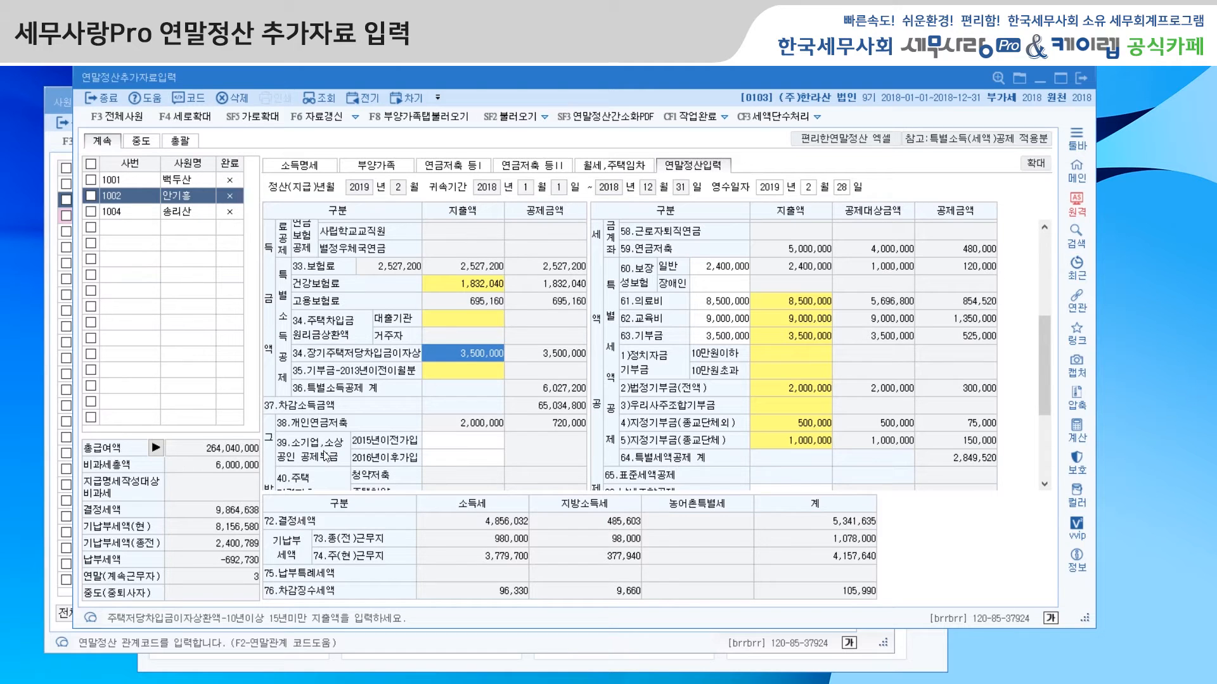
Step: Check the 39.소기업,소상공인 2016년이후가입 field, revisit the family, pension and rent entries, and examine the lower 연말정산입력 items
{"action": "left_click", "coordinate": [456, 466]}
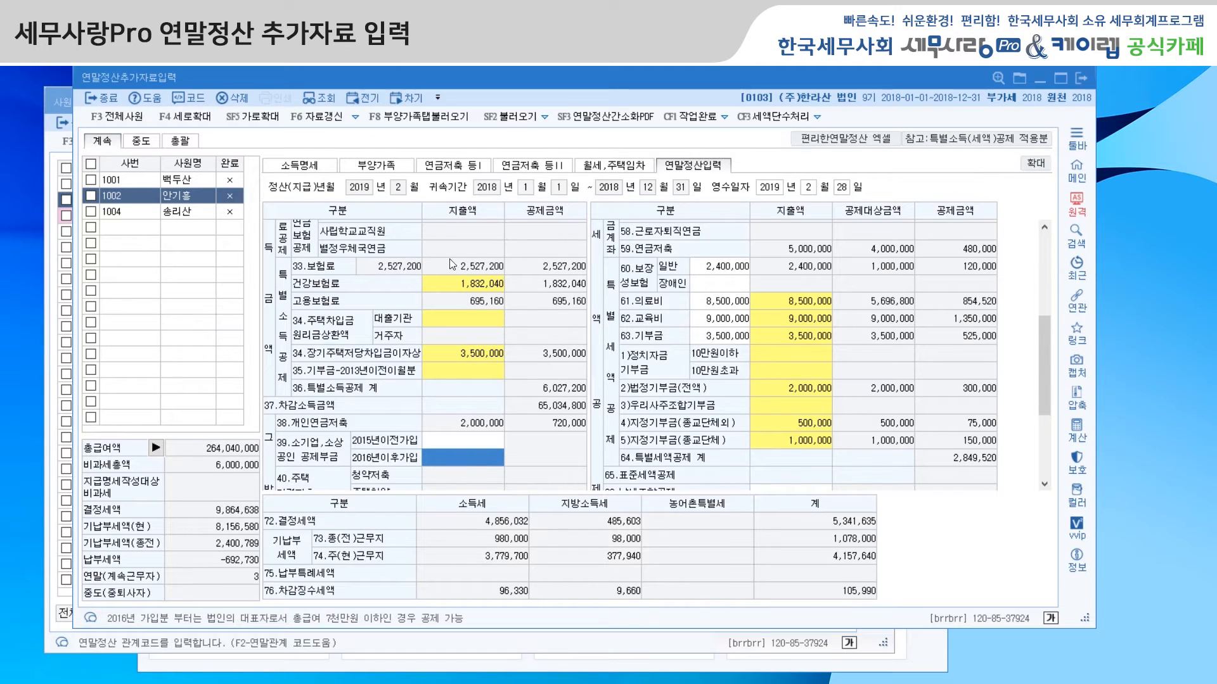
{"action": "left_click", "coordinate": [378, 166]}
{"action": "left_click", "coordinate": [451, 166]}
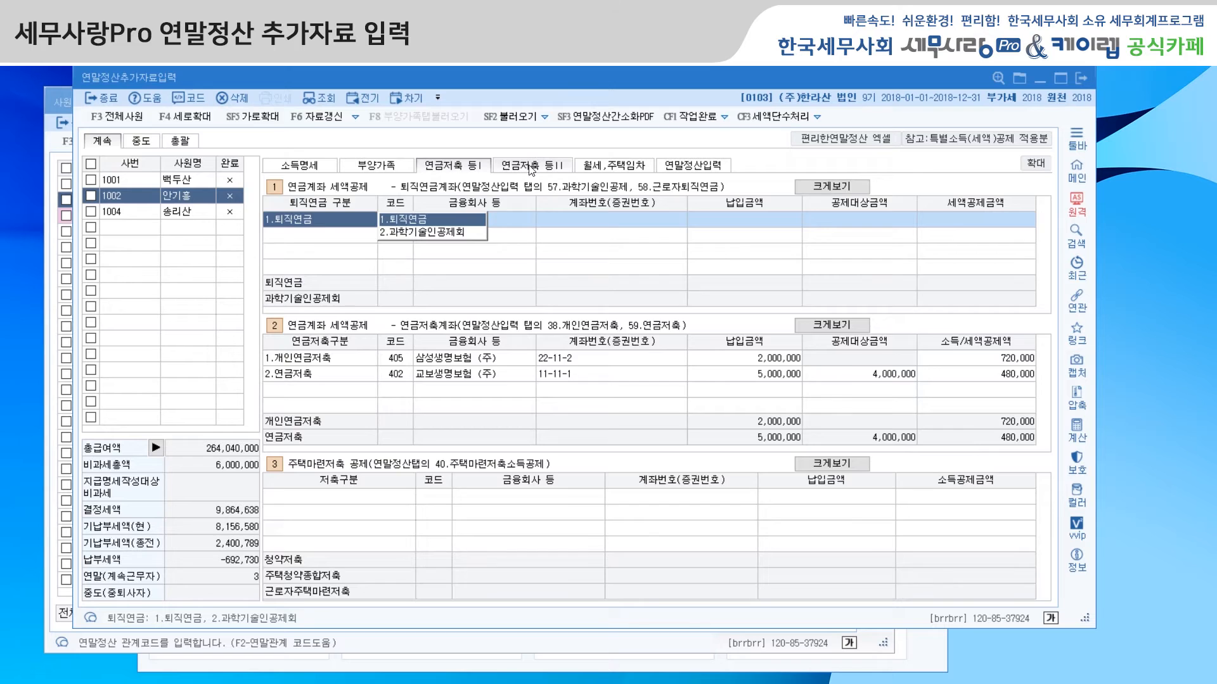
{"action": "left_click", "coordinate": [530, 167]}
{"action": "left_click", "coordinate": [598, 166]}
{"action": "left_click", "coordinate": [695, 167]}
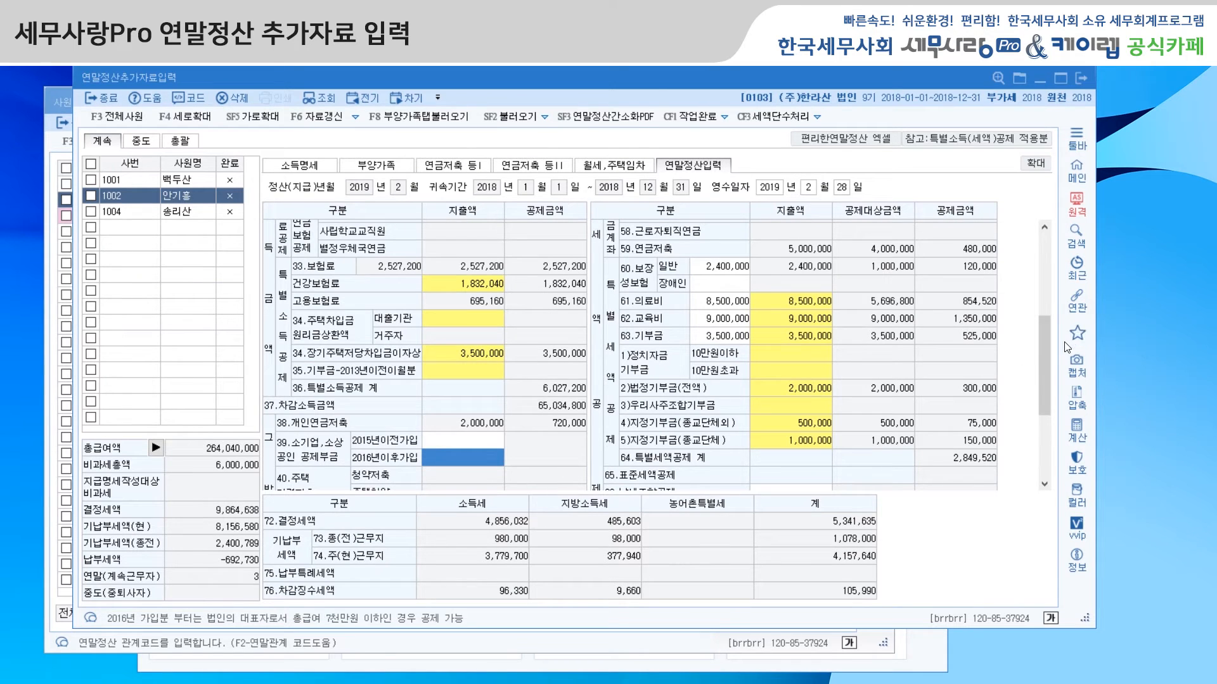
{"action": "left_click_drag", "start_coordinate": [1048, 361], "coordinate": [1048, 380]}
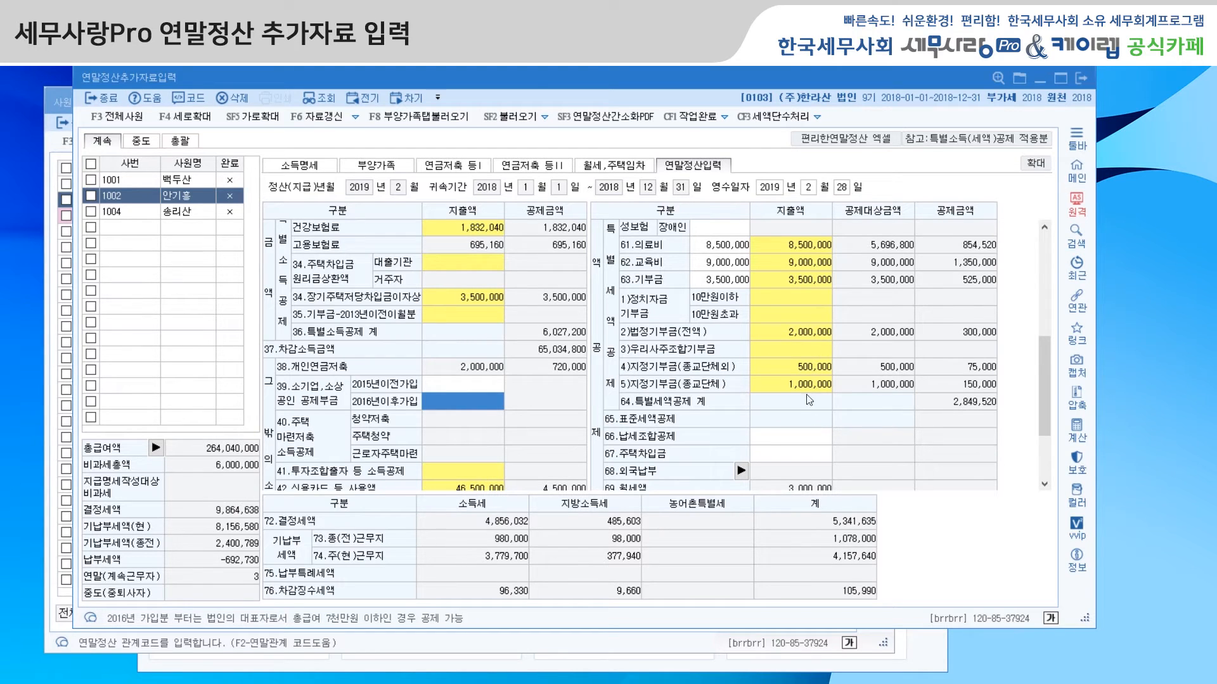
Step: Mark the second employee's year-end settlement as complete with 작업완료
{"action": "left_click", "coordinate": [92, 199]}
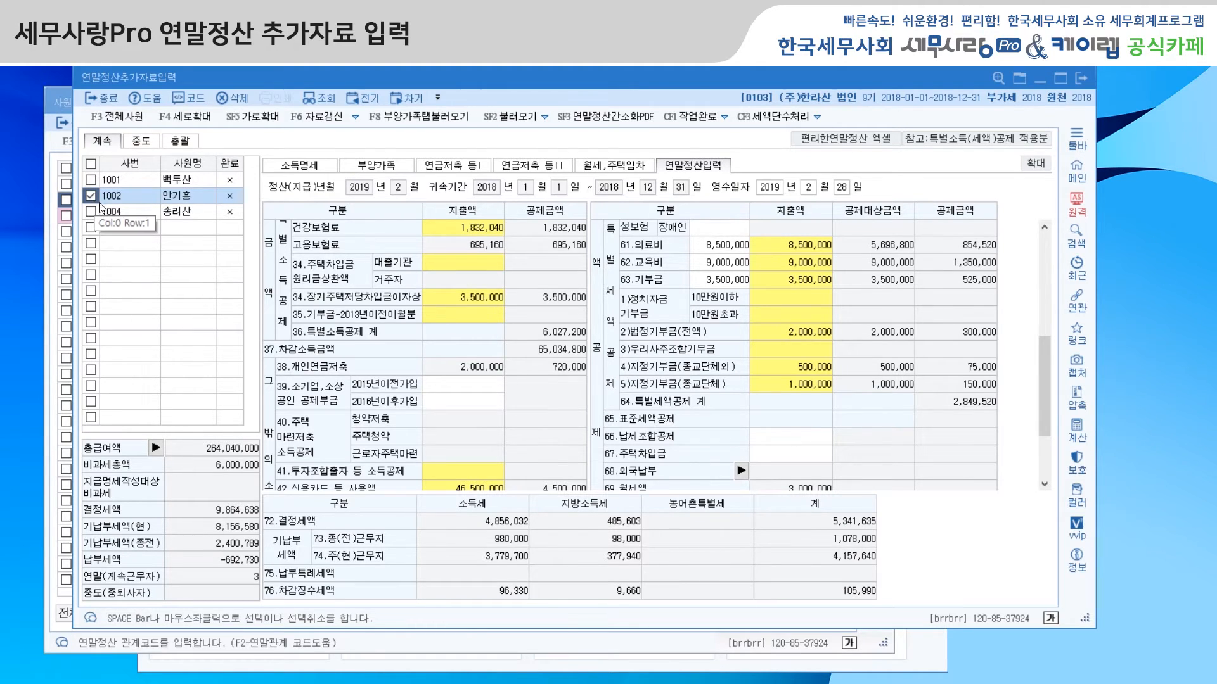
{"action": "left_click", "coordinate": [696, 120]}
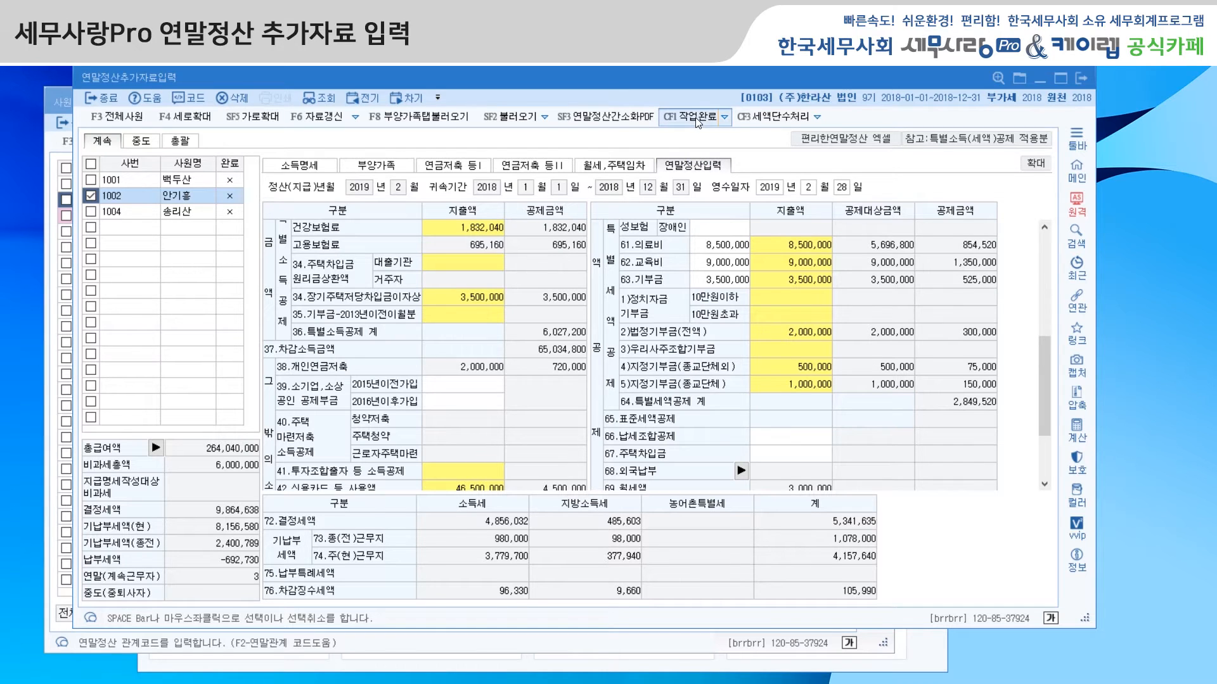
{"action": "left_click", "coordinate": [673, 377]}
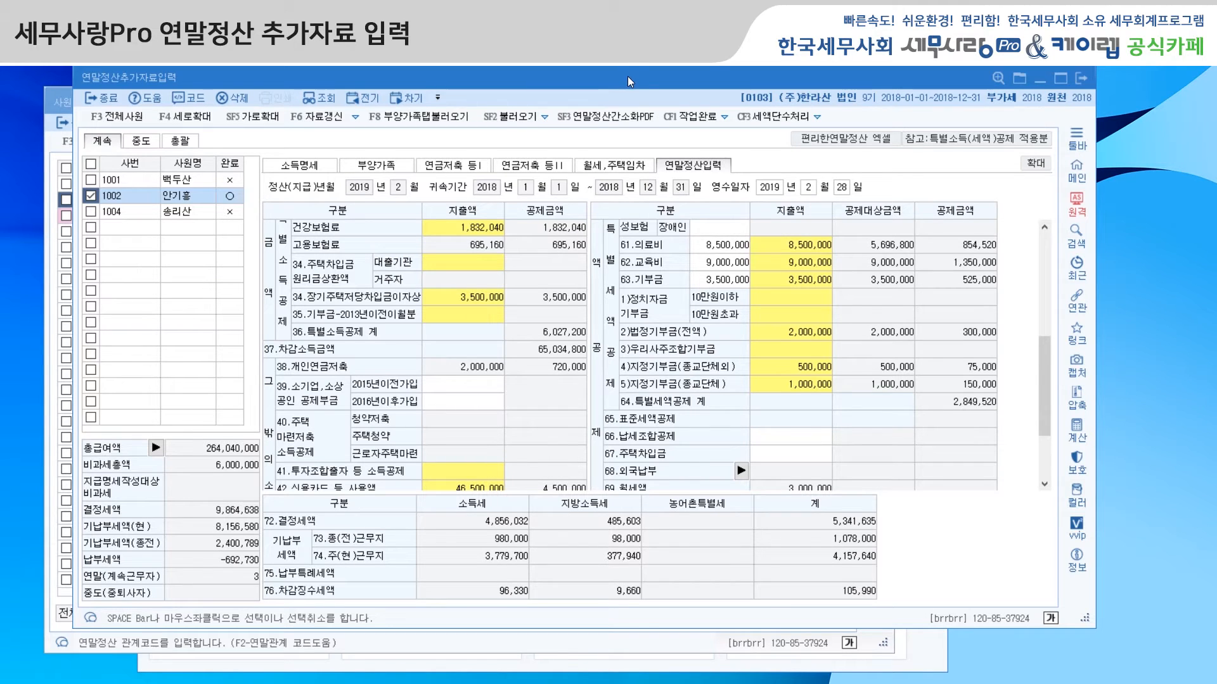
Step: View the 부양가족 entries once more and leave 연말정산추가자료입력 and 사원등록 for the main menu
{"action": "left_click", "coordinate": [367, 168]}
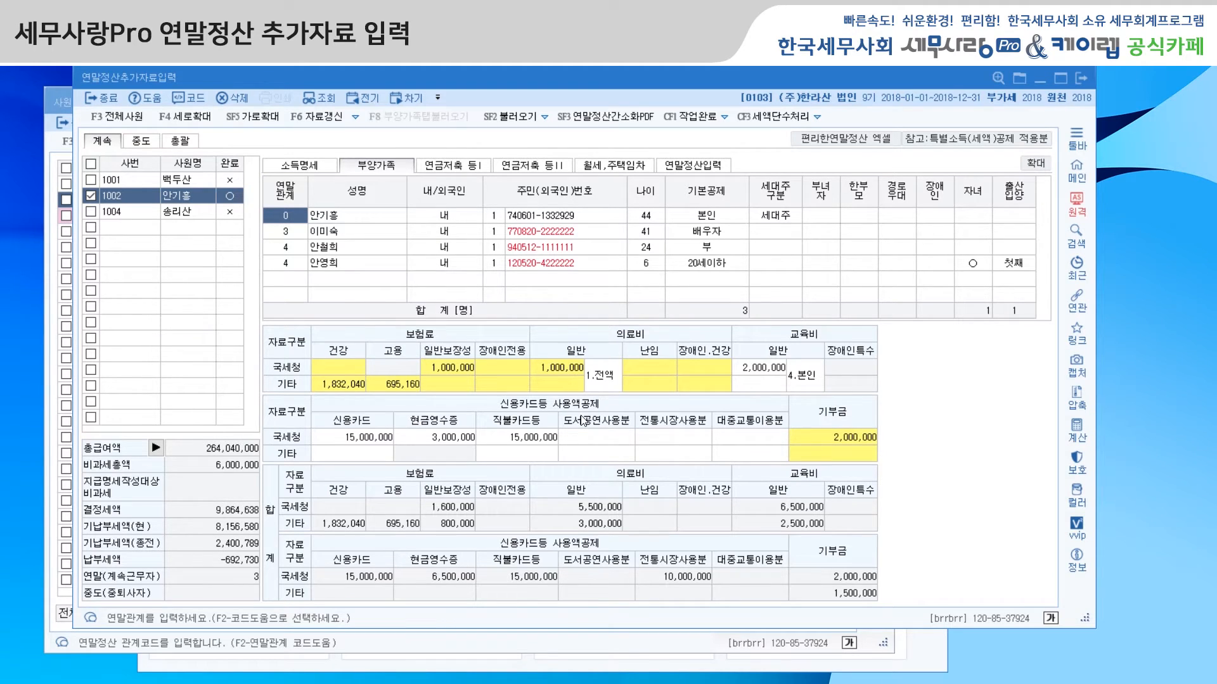
{"action": "left_click", "coordinate": [1036, 78]}
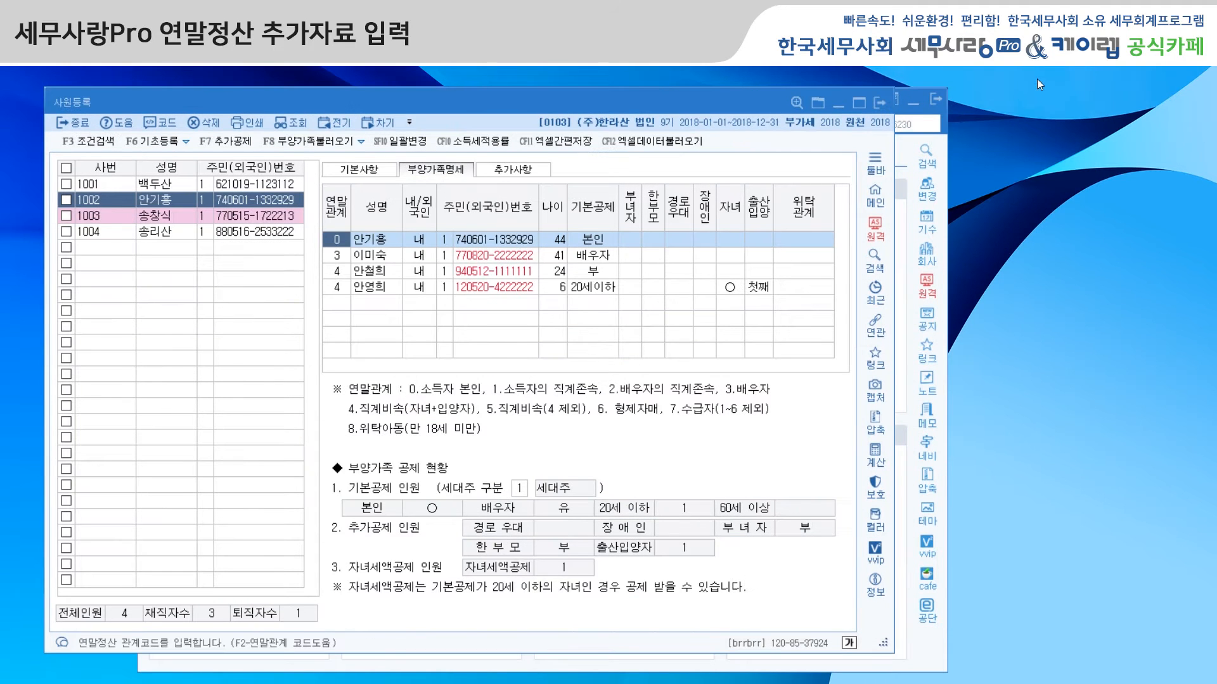
{"action": "left_click", "coordinate": [878, 104]}
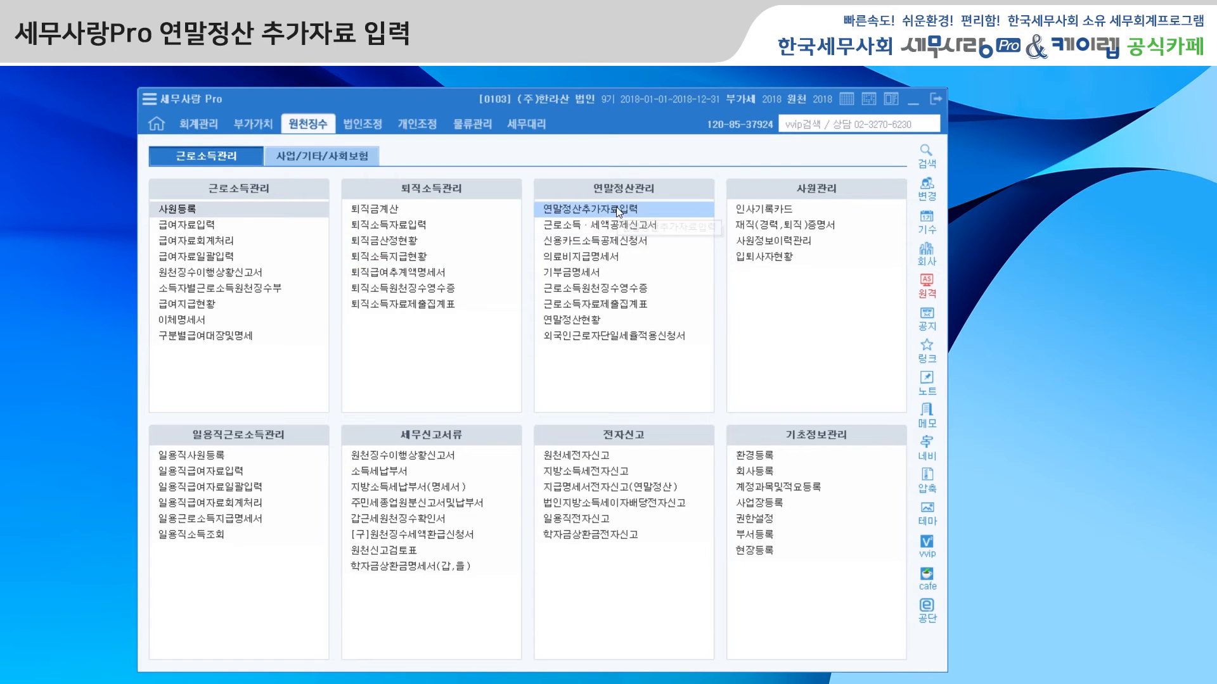
Step: Open 신용카드소득공제신청서 and run 불러오기 and 사원불러오기
{"action": "left_click", "coordinate": [611, 241]}
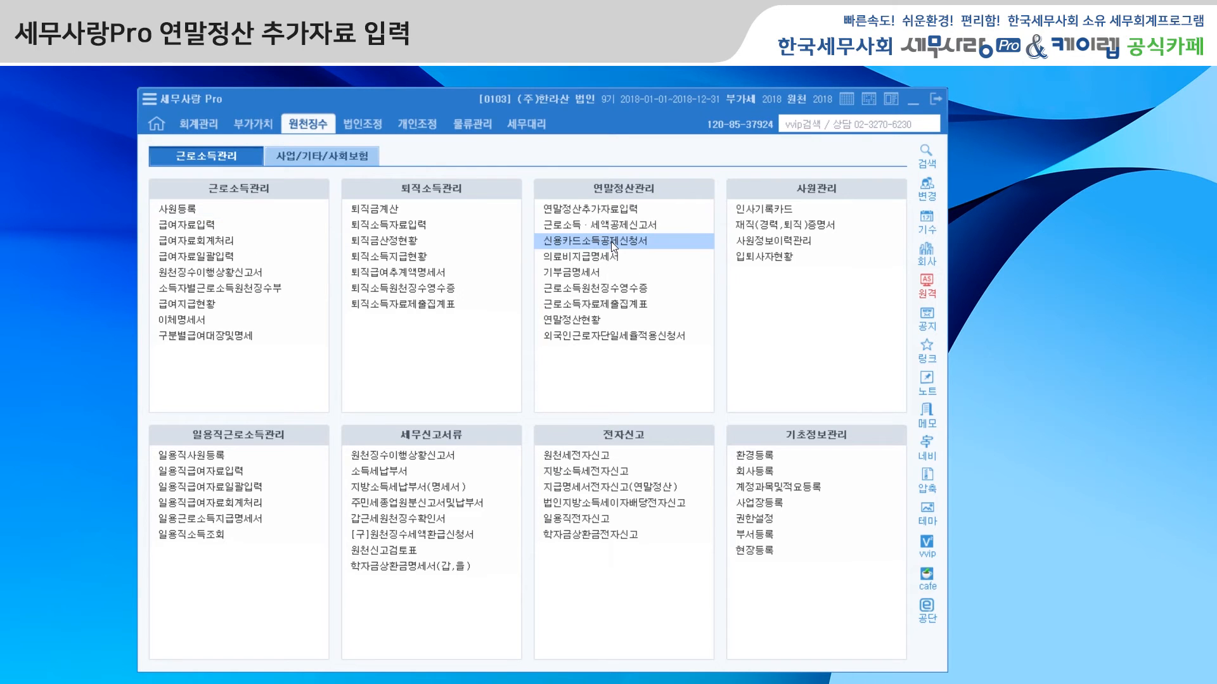
{"action": "left_click_drag", "start_coordinate": [425, 48], "coordinate": [501, 74]}
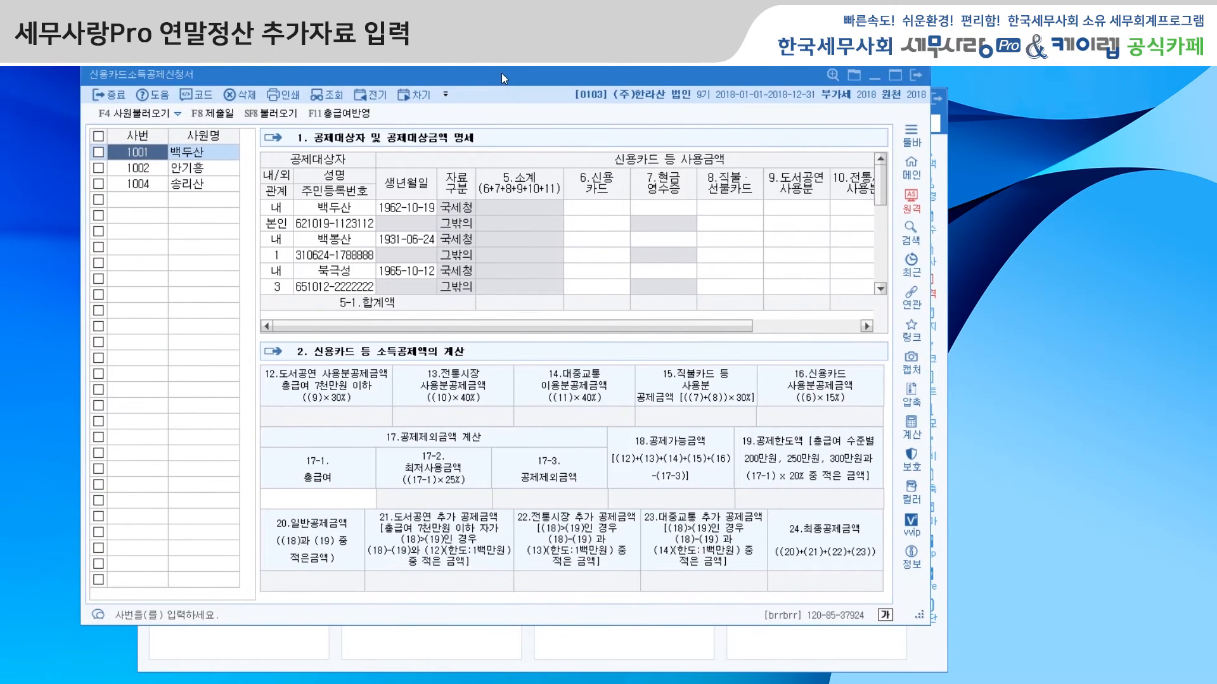
{"action": "left_click", "coordinate": [273, 120]}
{"action": "key", "text": "Return"}
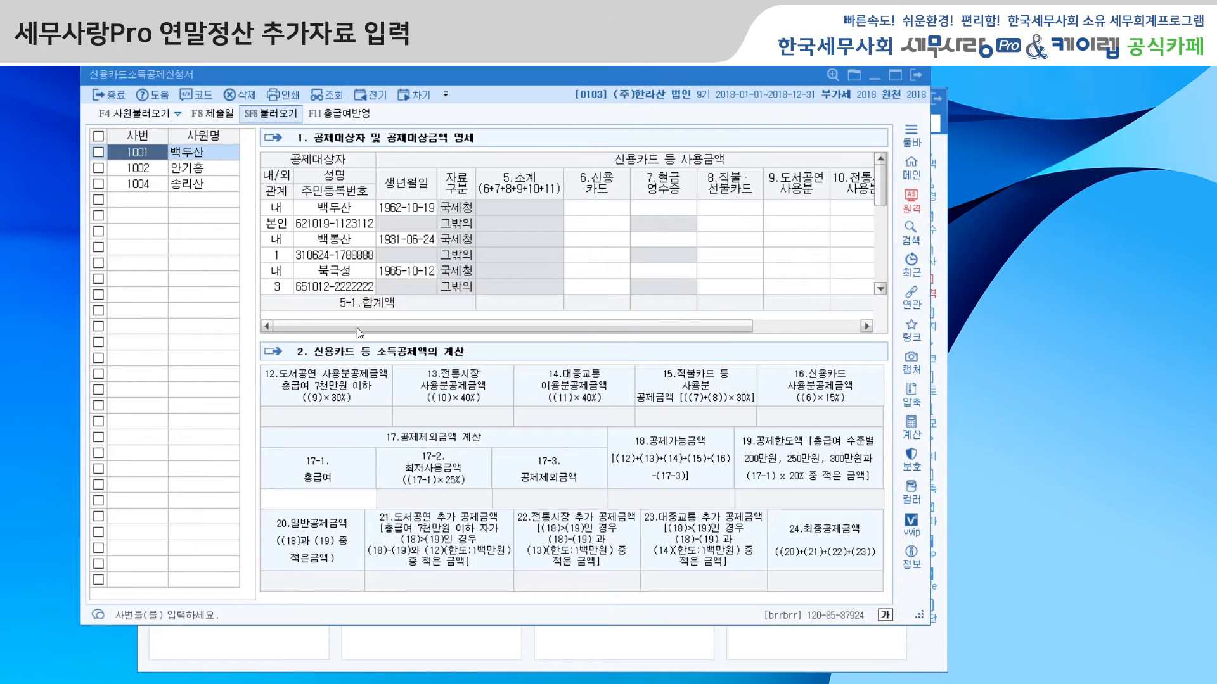
{"action": "left_click", "coordinate": [136, 120]}
{"action": "left_click", "coordinate": [527, 371]}
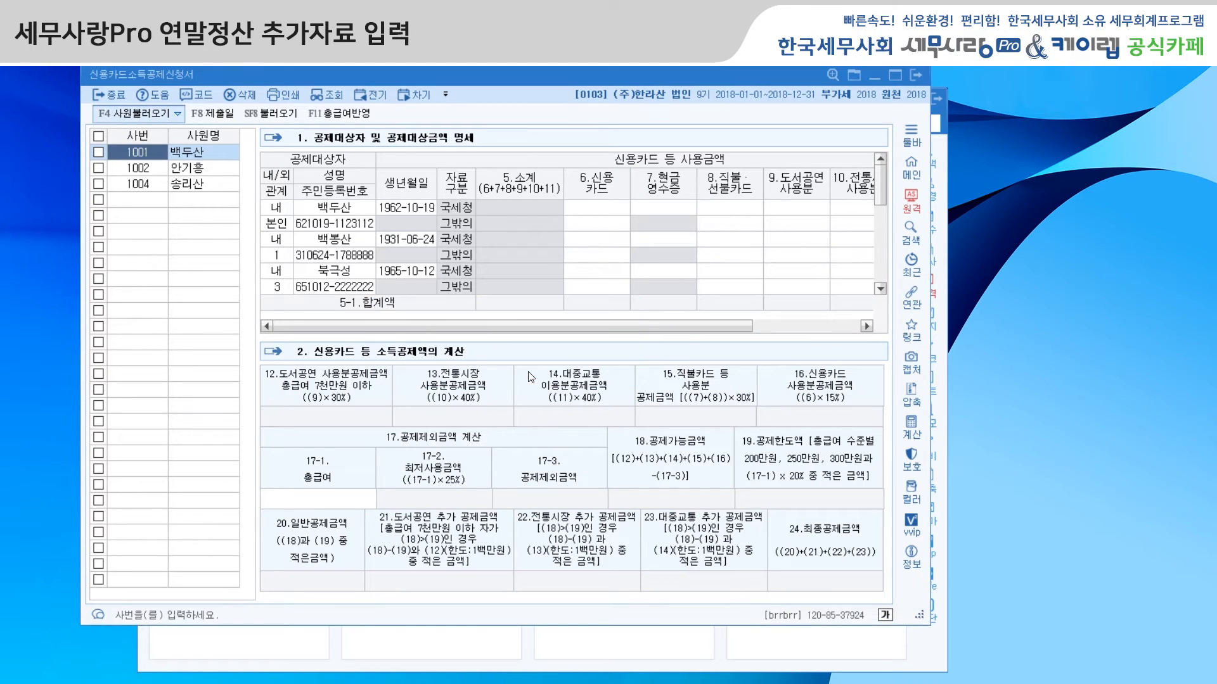
Step: Load the 부양가족 credit card data for all listed employees and view the second and third employees' card deduction calculations
{"action": "left_click", "coordinate": [156, 168]}
{"action": "left_click", "coordinate": [155, 186]}
{"action": "left_click", "coordinate": [156, 169]}
{"action": "left_click", "coordinate": [98, 136]}
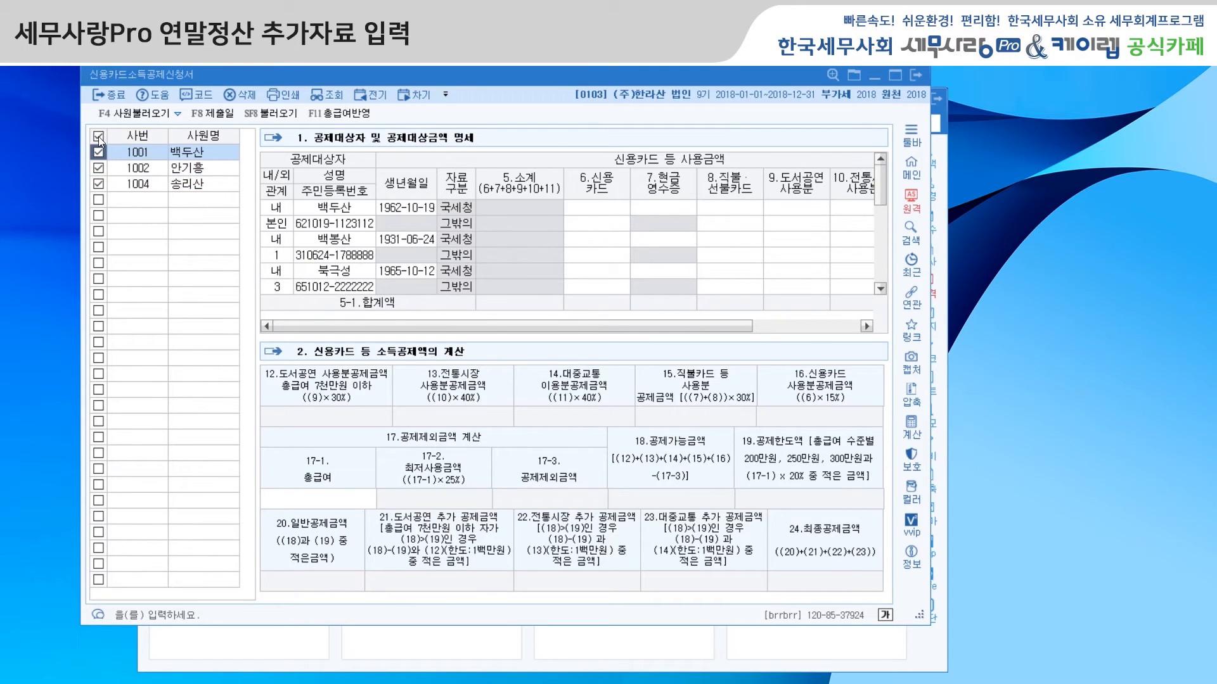
{"action": "left_click", "coordinate": [277, 114]}
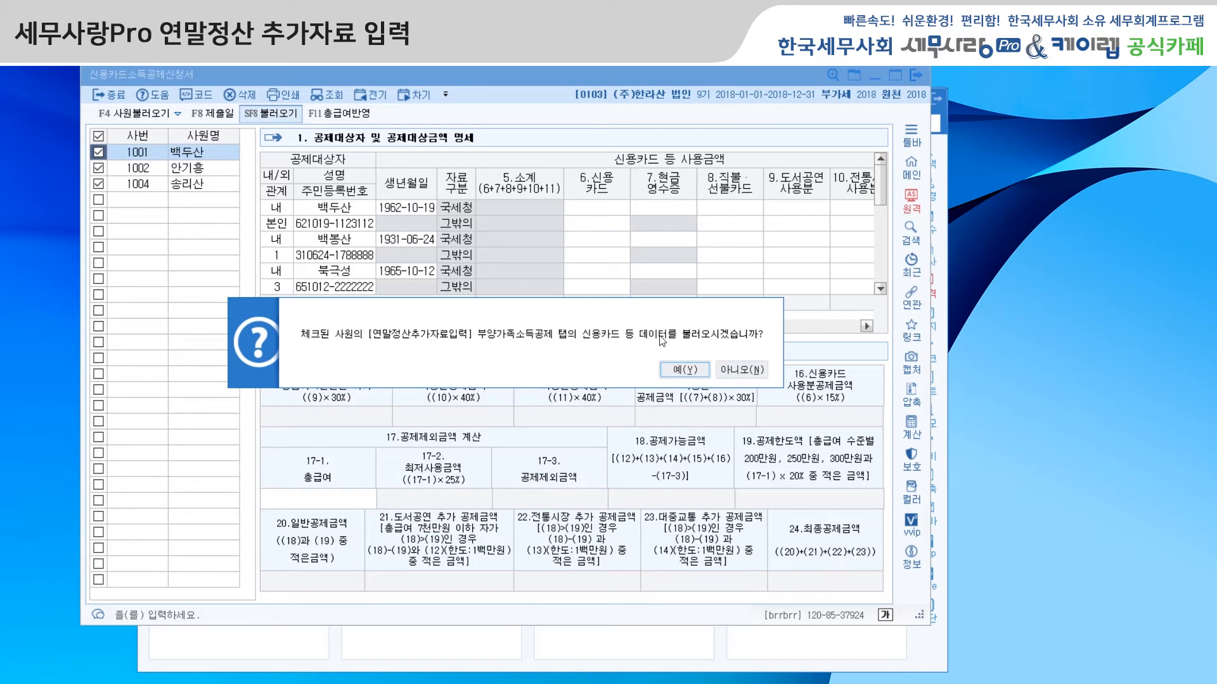
{"action": "left_click", "coordinate": [685, 371]}
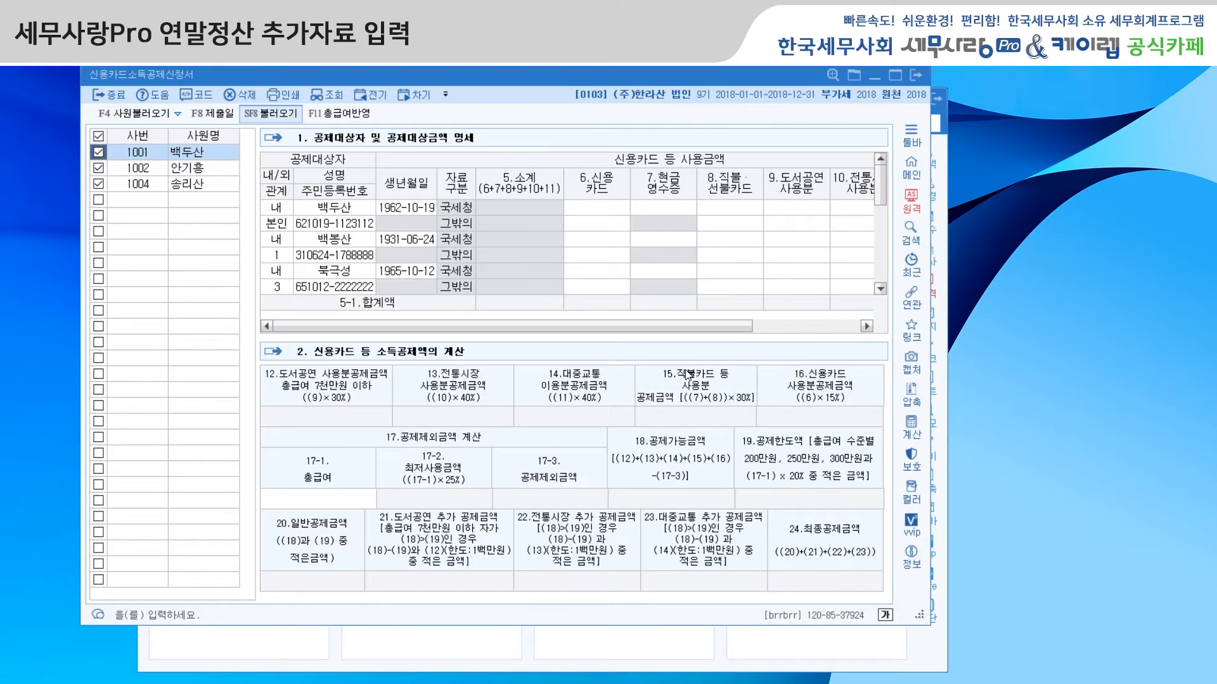
{"action": "left_click", "coordinate": [196, 168]}
{"action": "left_click", "coordinate": [194, 184]}
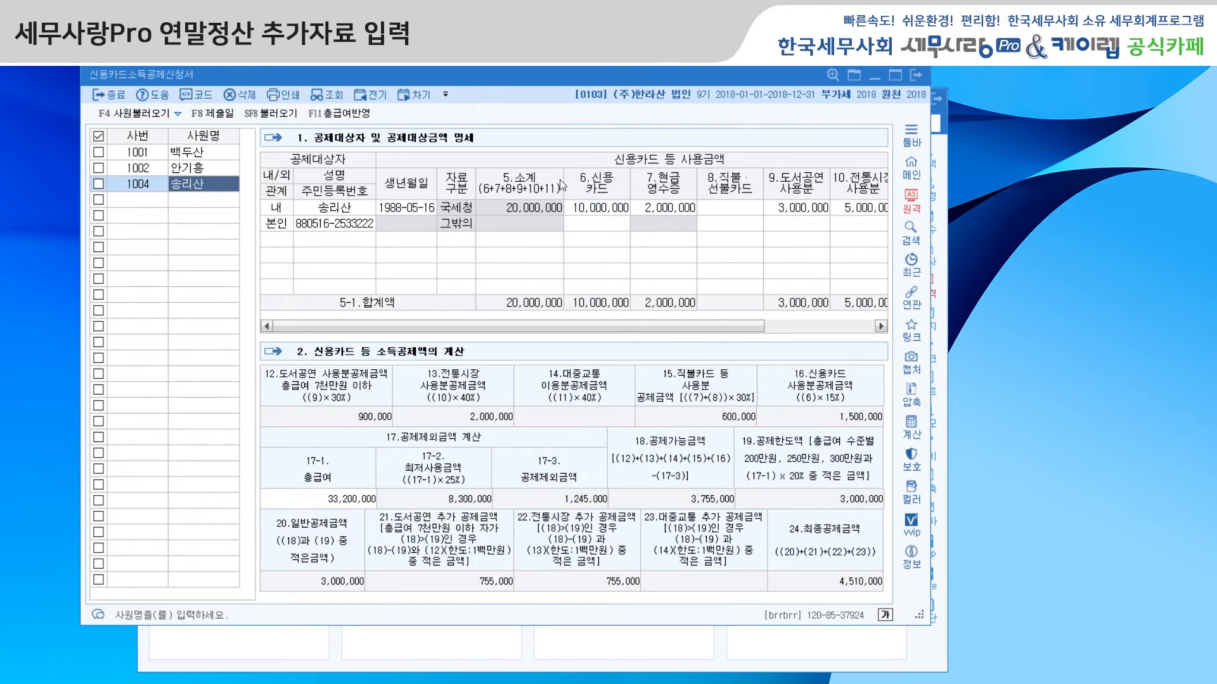
Step: Close 신용카드소득공제신청서 and open 의료비지급명세서
{"action": "left_click", "coordinate": [917, 77]}
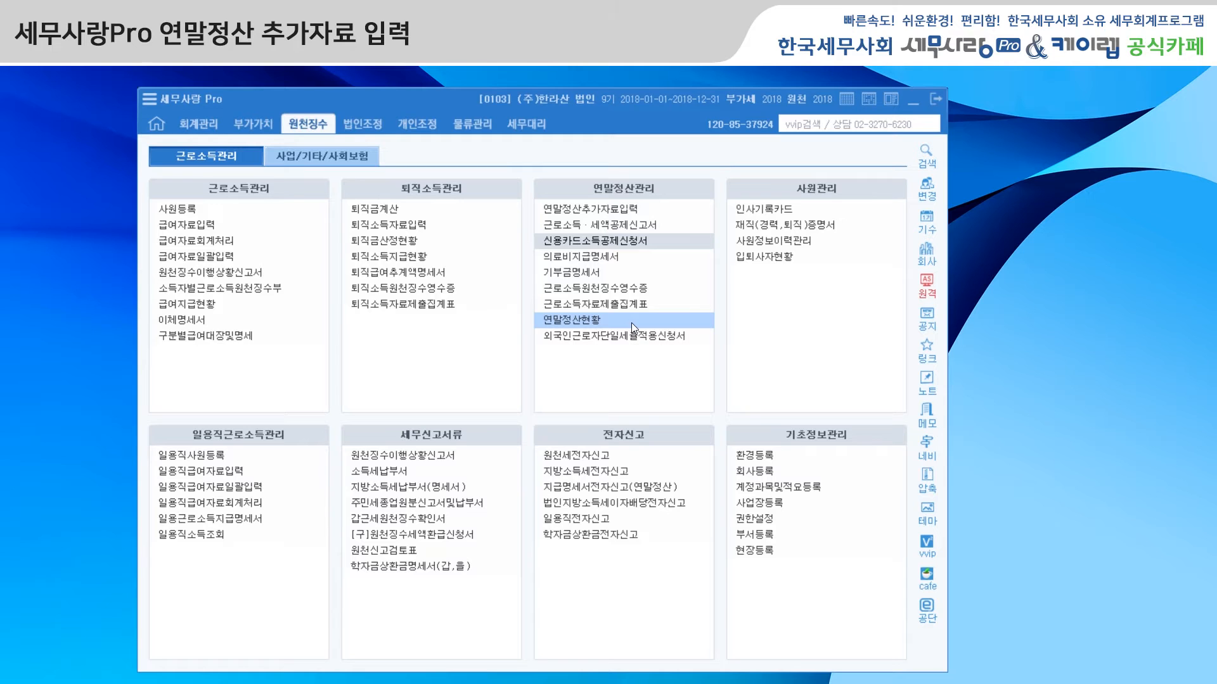
{"action": "left_click", "coordinate": [610, 257]}
{"action": "left_click_drag", "start_coordinate": [432, 70], "coordinate": [463, 92]}
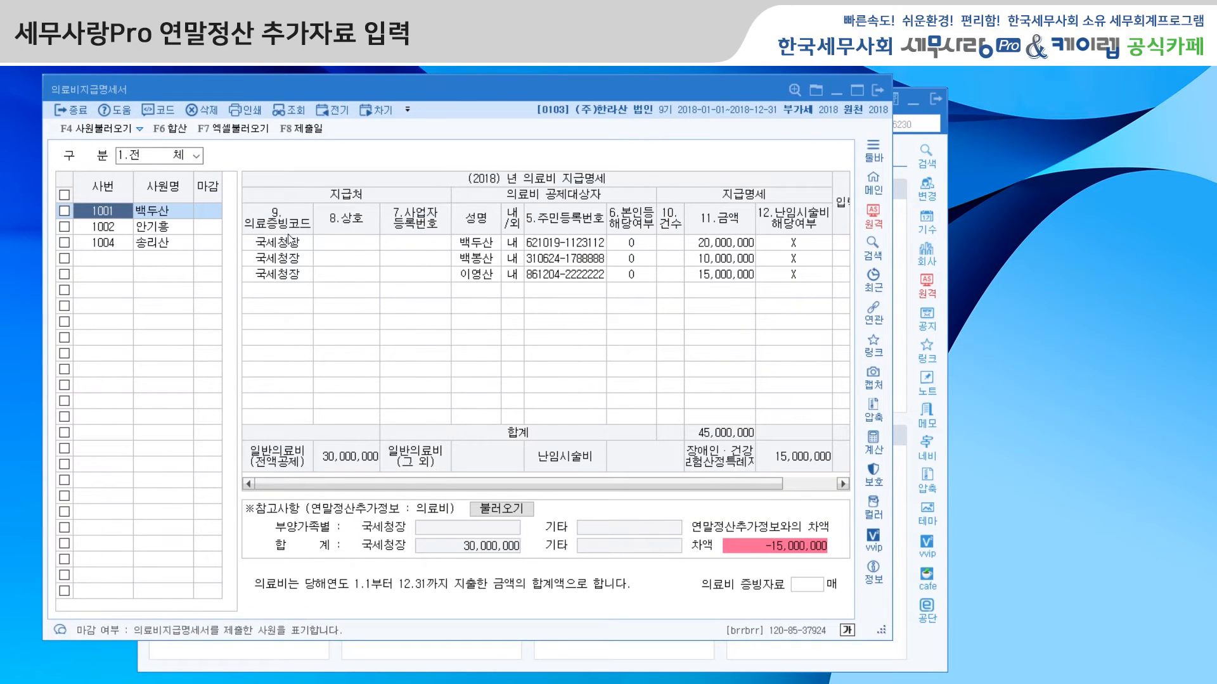
Step: Load the continuing employees into 의료비지급명세서 and view the medical expense statements of employees 1002 and 1004
{"action": "left_click", "coordinate": [93, 130]}
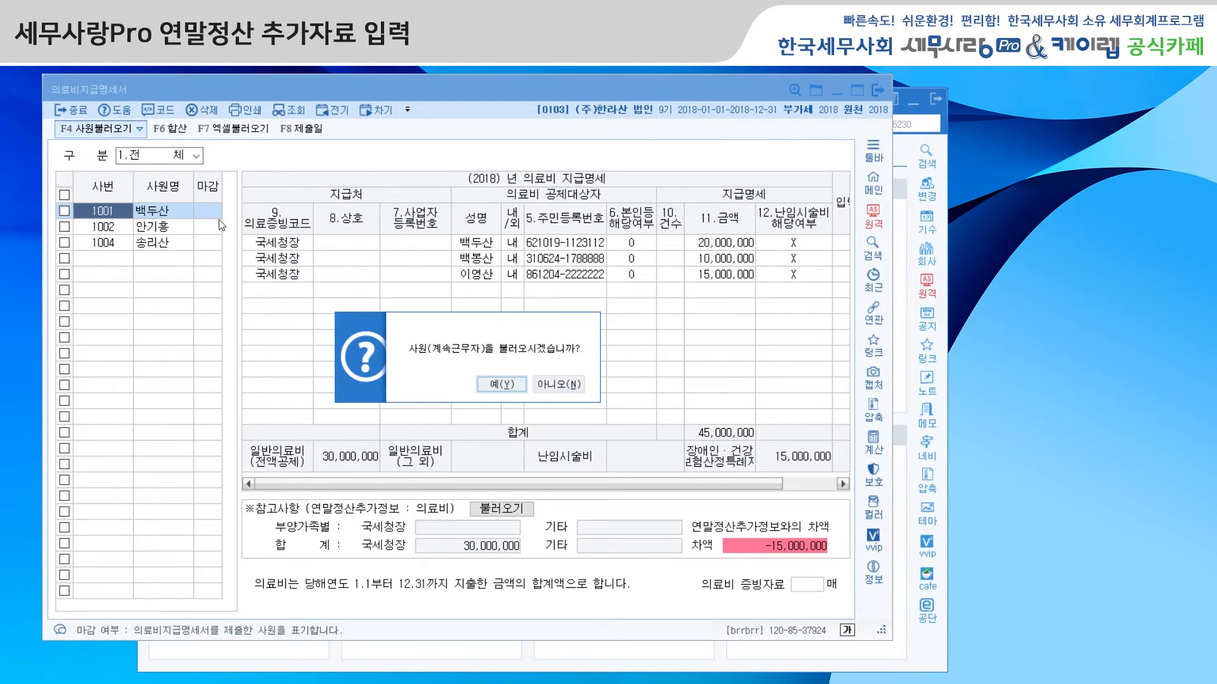
{"action": "left_click", "coordinate": [501, 384]}
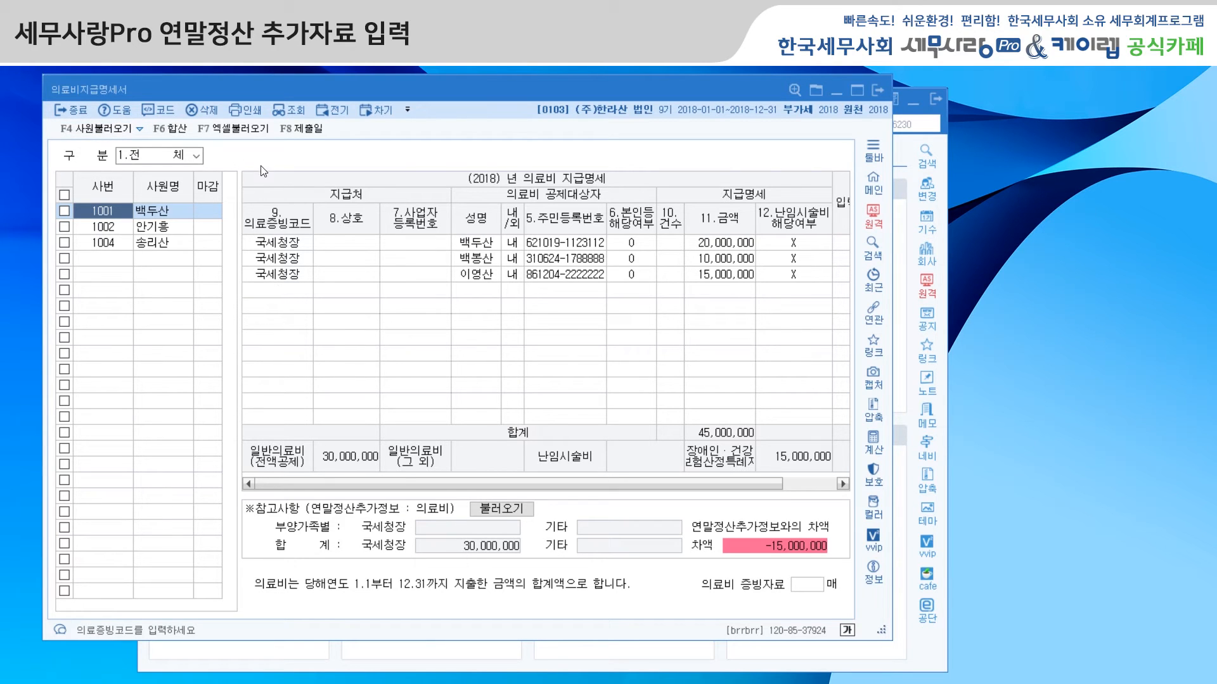
{"action": "left_click", "coordinate": [125, 230]}
{"action": "left_click", "coordinate": [118, 244]}
{"action": "left_click", "coordinate": [116, 229]}
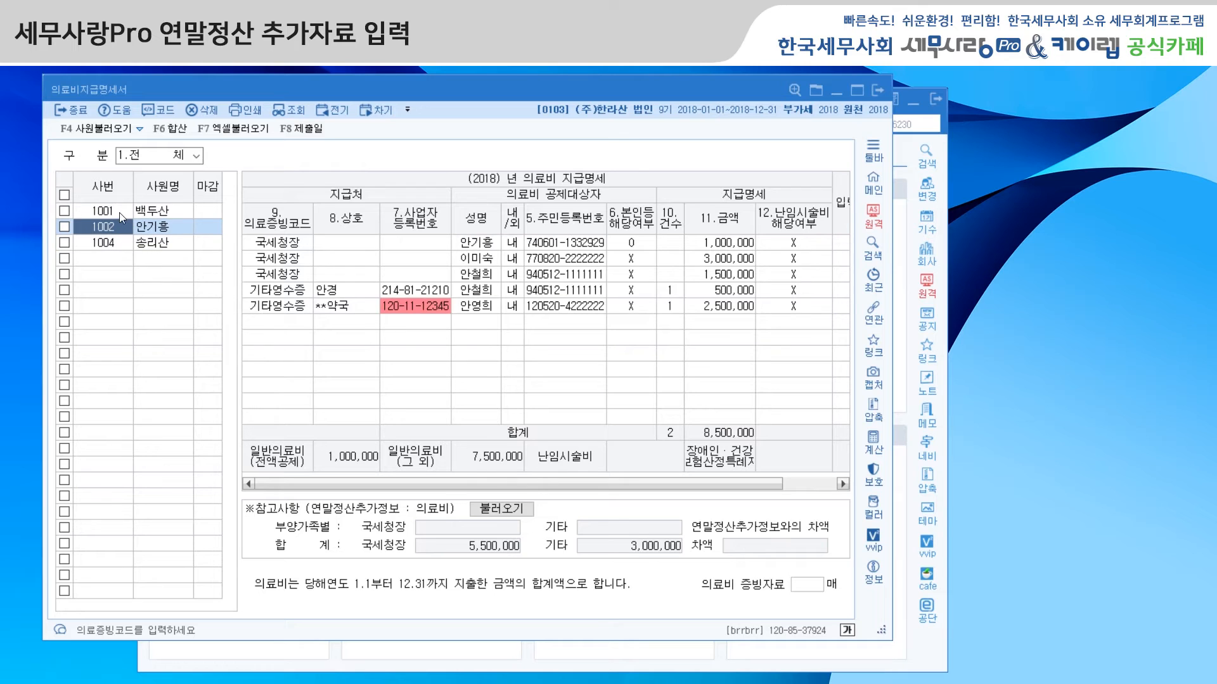
Step: Compare the medical expense statements and 연말정산추가정보 differences of employees 1001 and 1002, widening the window to show all columns
{"action": "left_click", "coordinate": [119, 212]}
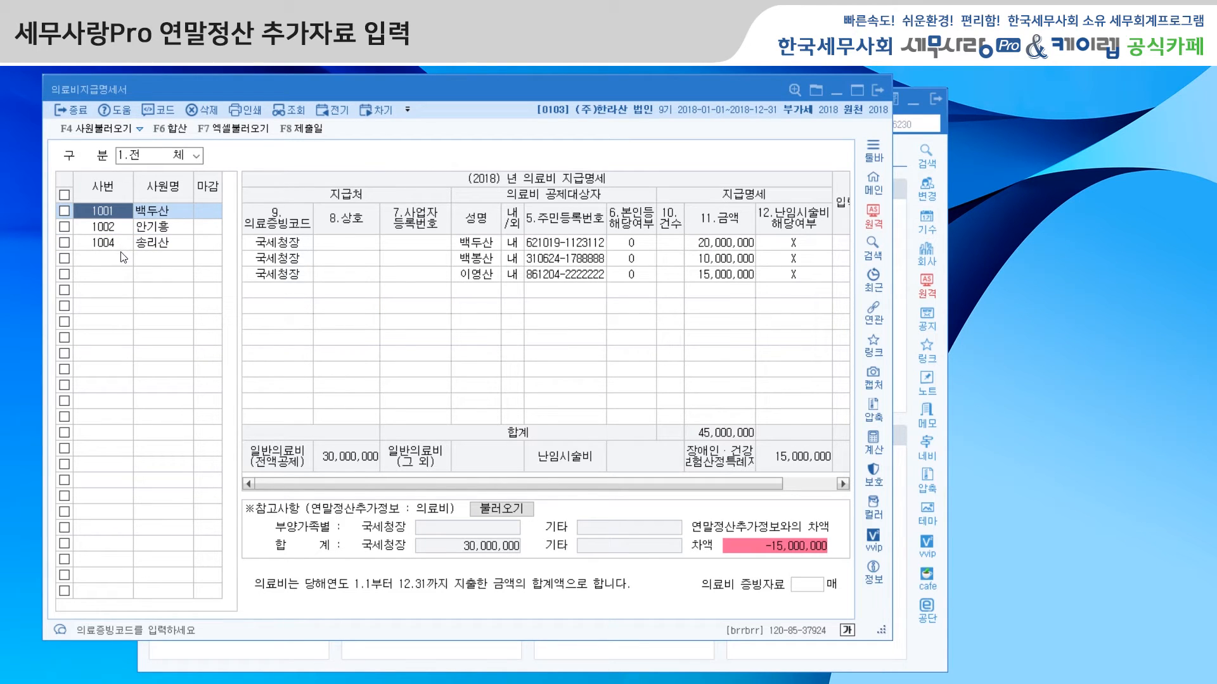
{"action": "left_click", "coordinate": [125, 229]}
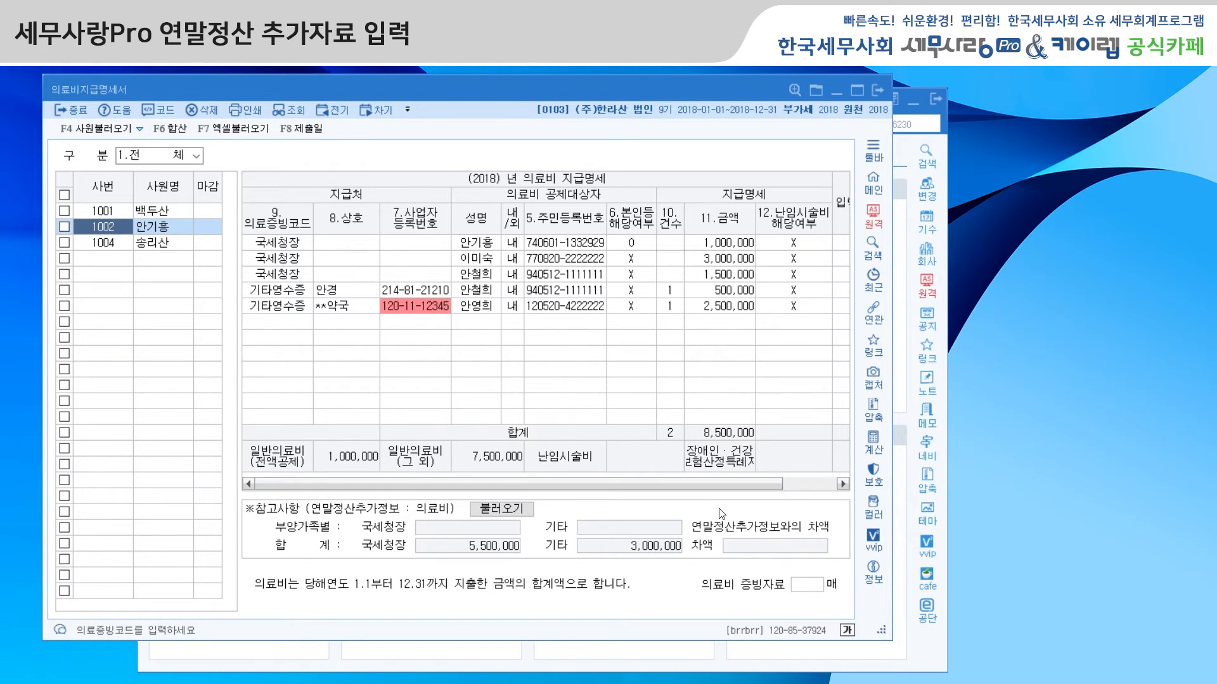
{"action": "left_click", "coordinate": [108, 211]}
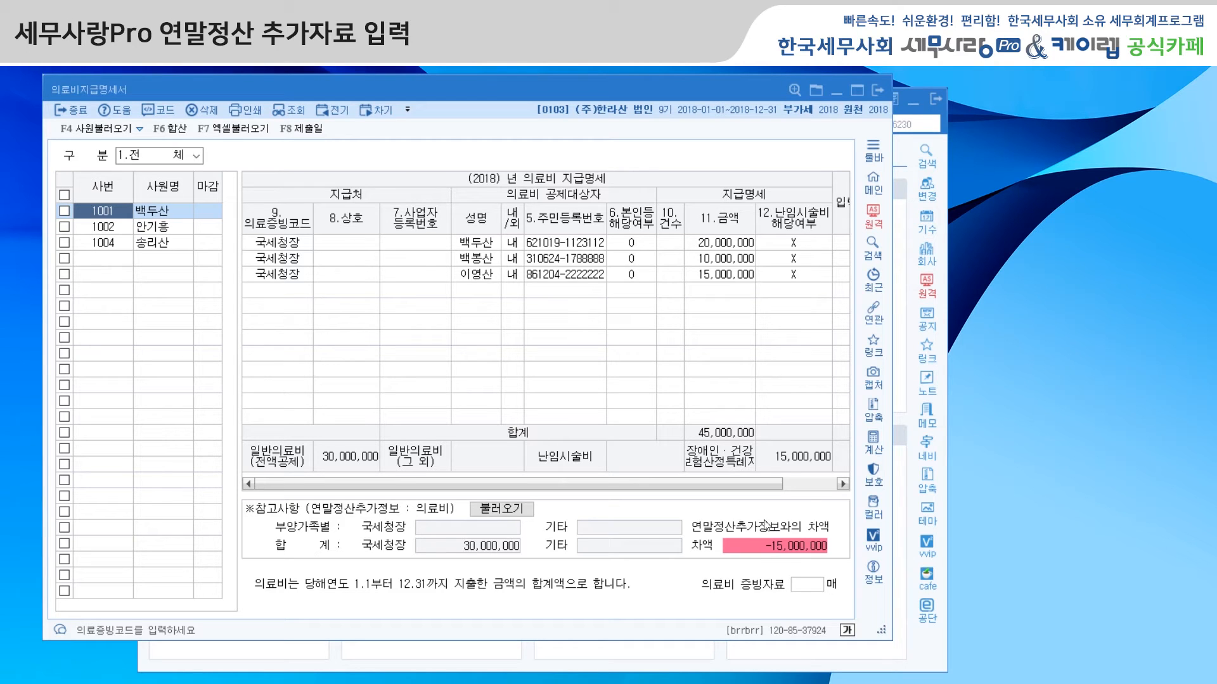
{"action": "left_click", "coordinate": [165, 229]}
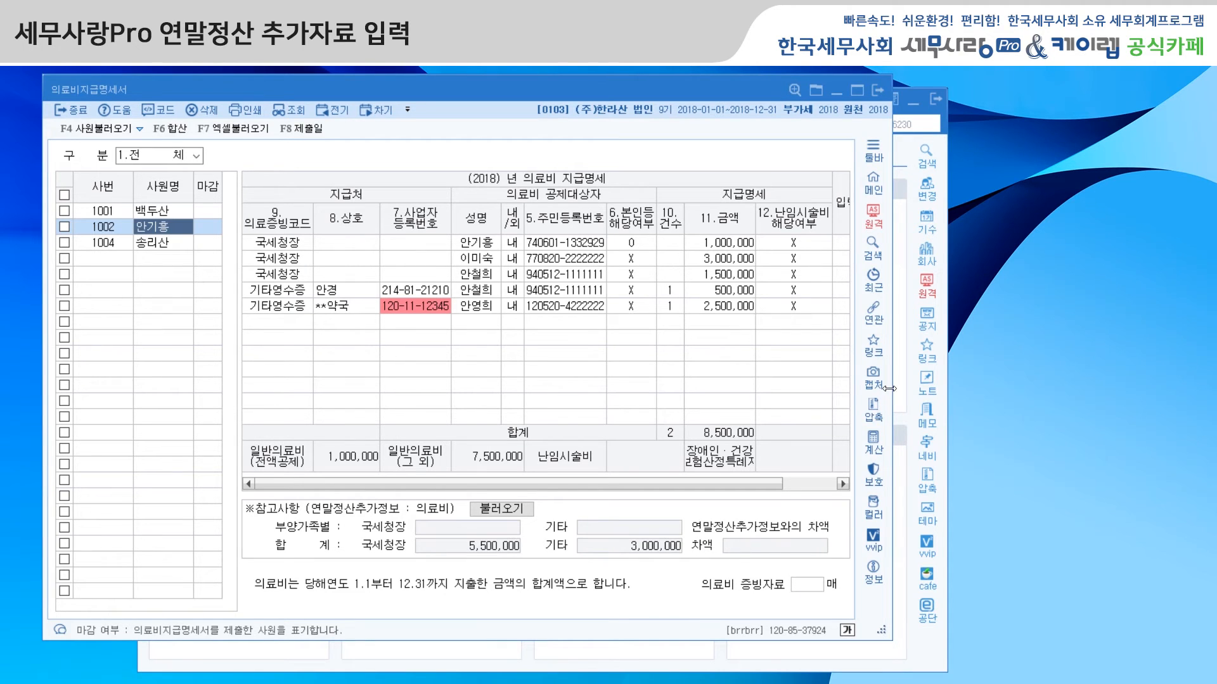
{"action": "left_click_drag", "start_coordinate": [891, 393], "coordinate": [983, 390]}
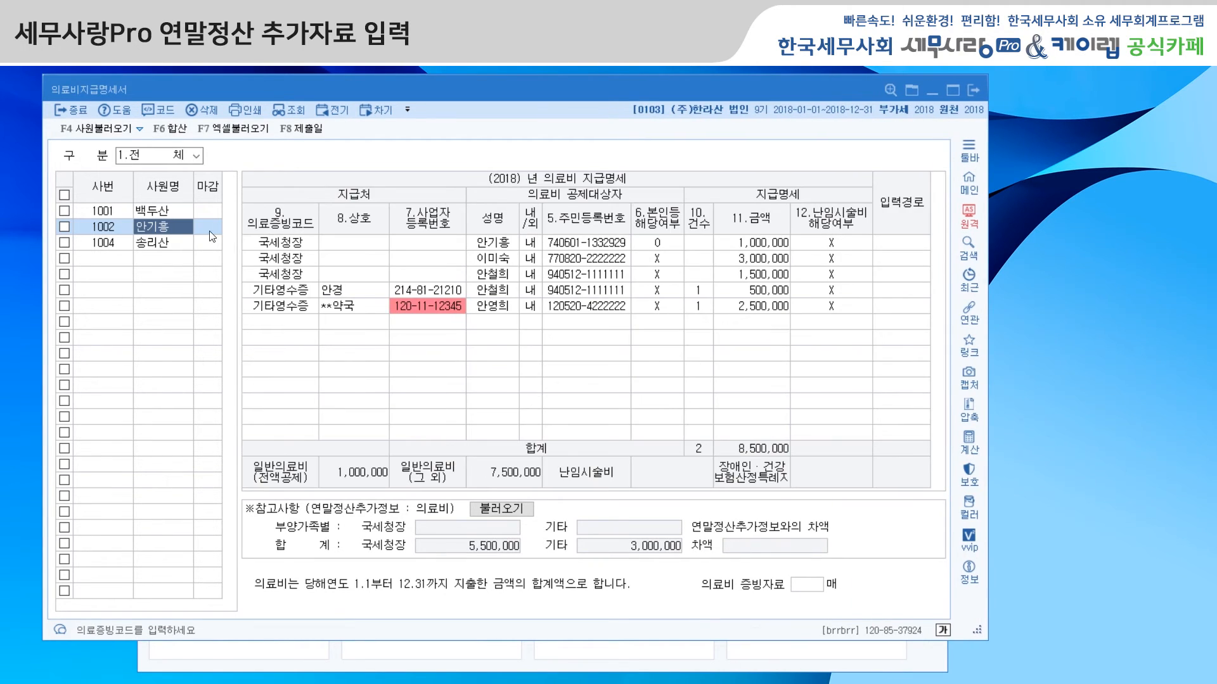
{"action": "left_click", "coordinate": [163, 215]}
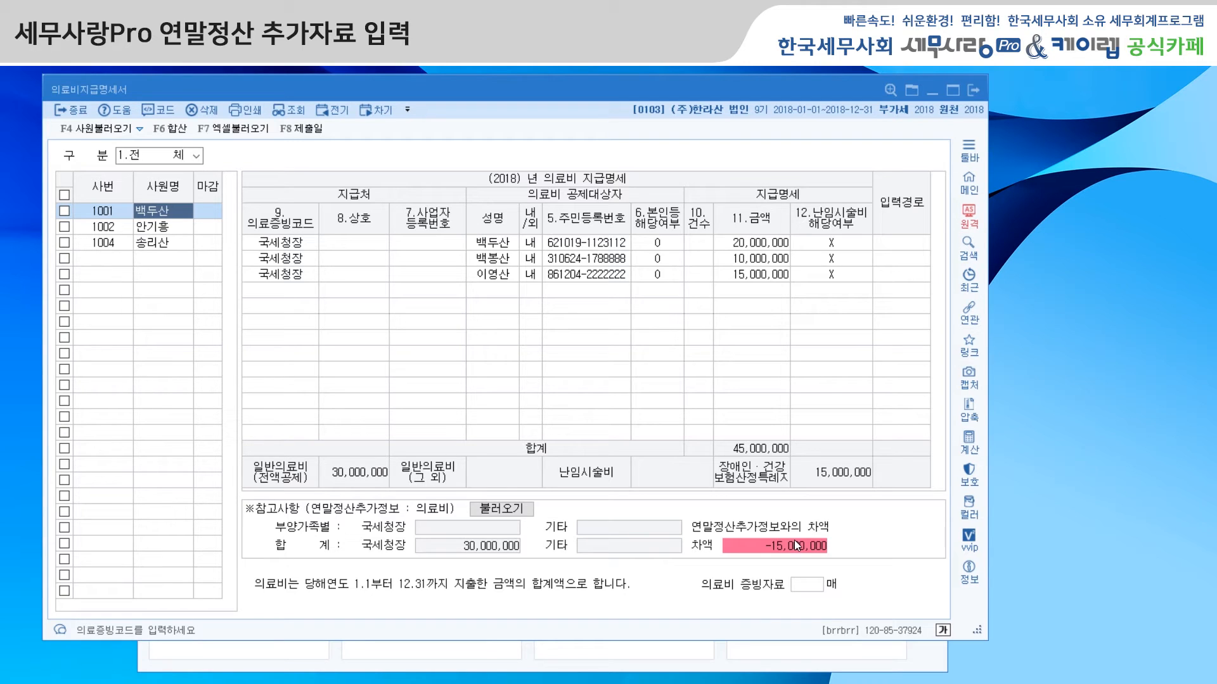
Step: Close 의료비지급명세서, open 기부금명세서 and display employee 1002's donation entries
{"action": "left_click", "coordinate": [972, 95]}
{"action": "left_click", "coordinate": [579, 274]}
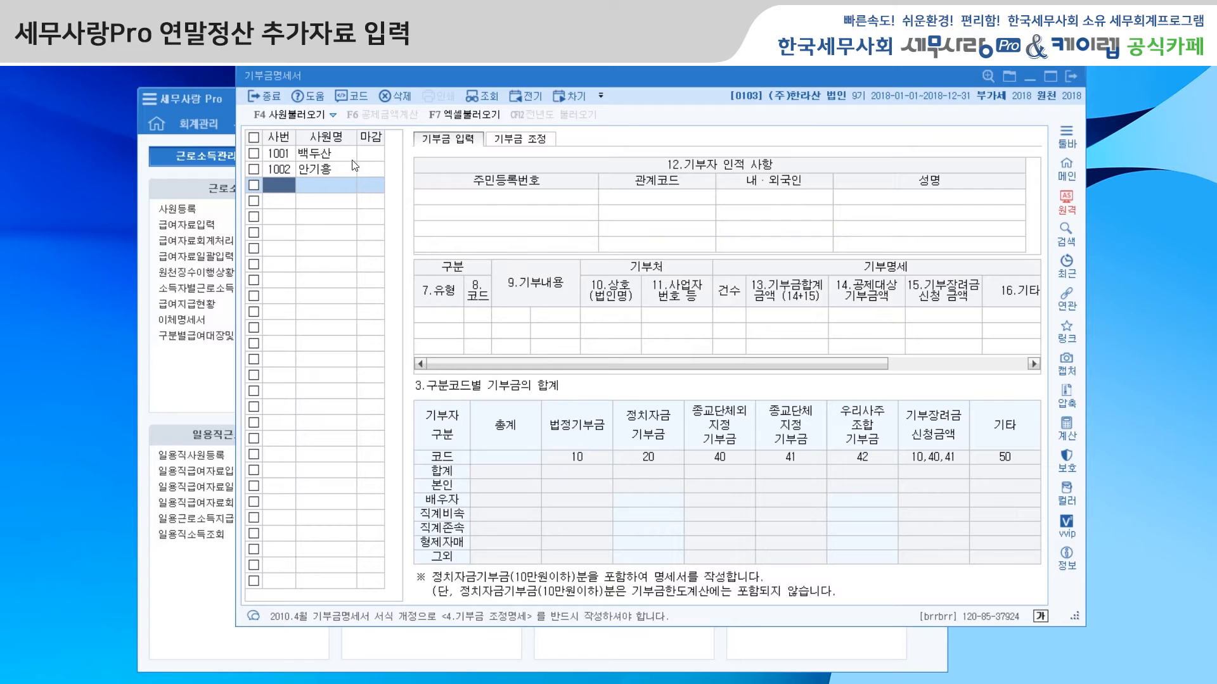
{"action": "left_click", "coordinate": [323, 170]}
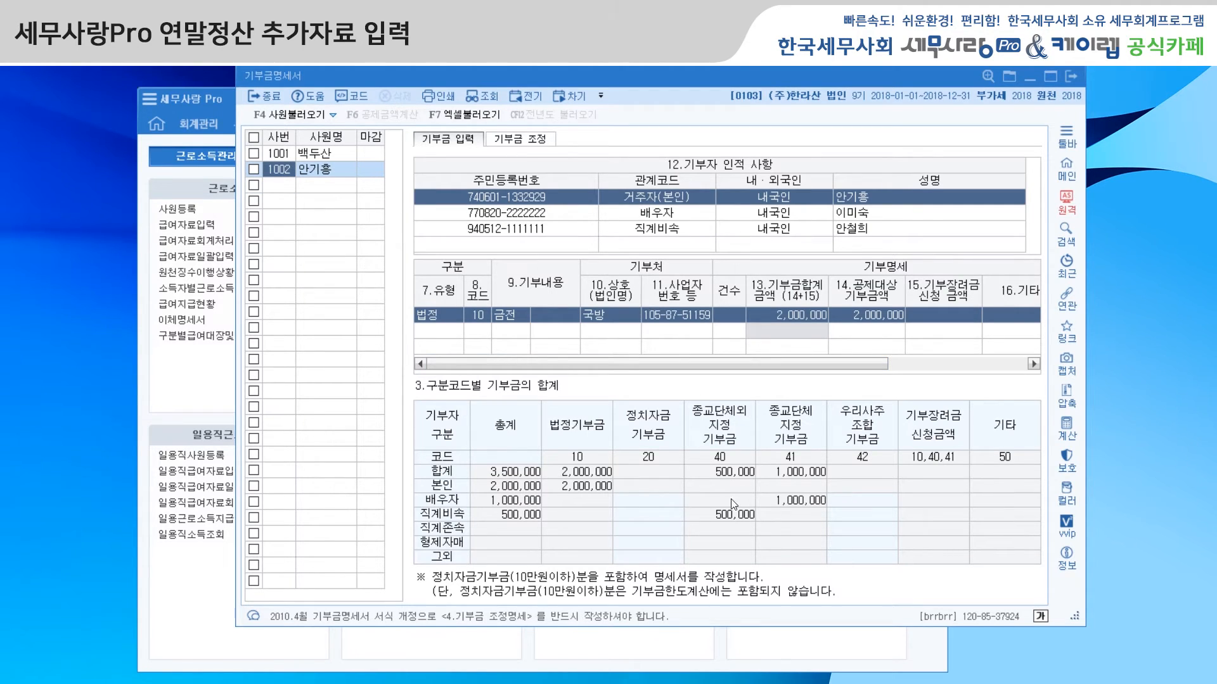
Step: View employee 1002's 기부금 조정 details and 공제금액계산 reference, plus employee 1001's donation adjustment
{"action": "left_click", "coordinate": [535, 143]}
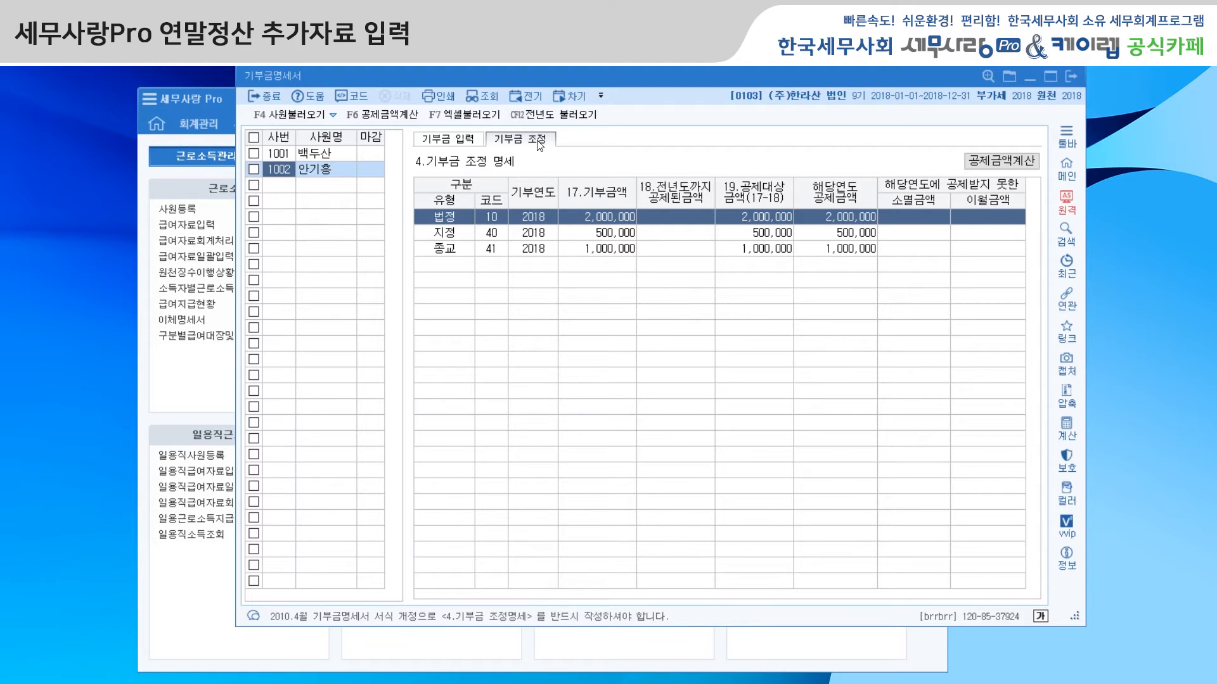
{"action": "left_click", "coordinate": [995, 166]}
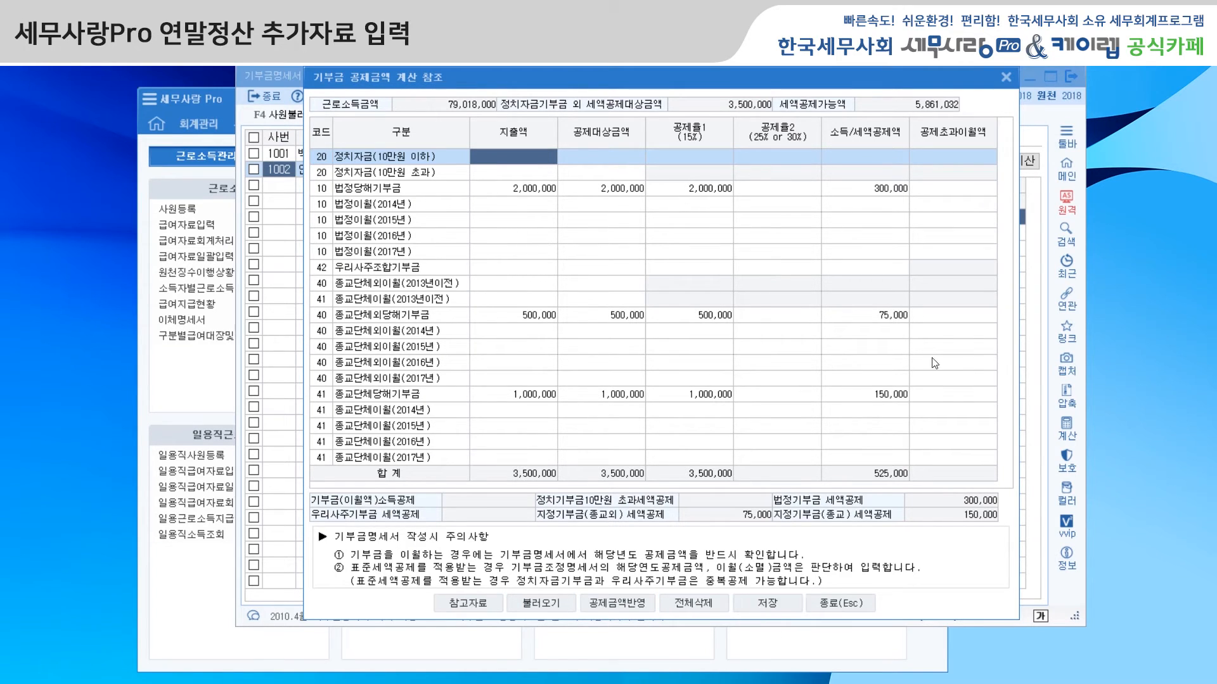
{"action": "left_click", "coordinate": [1006, 77]}
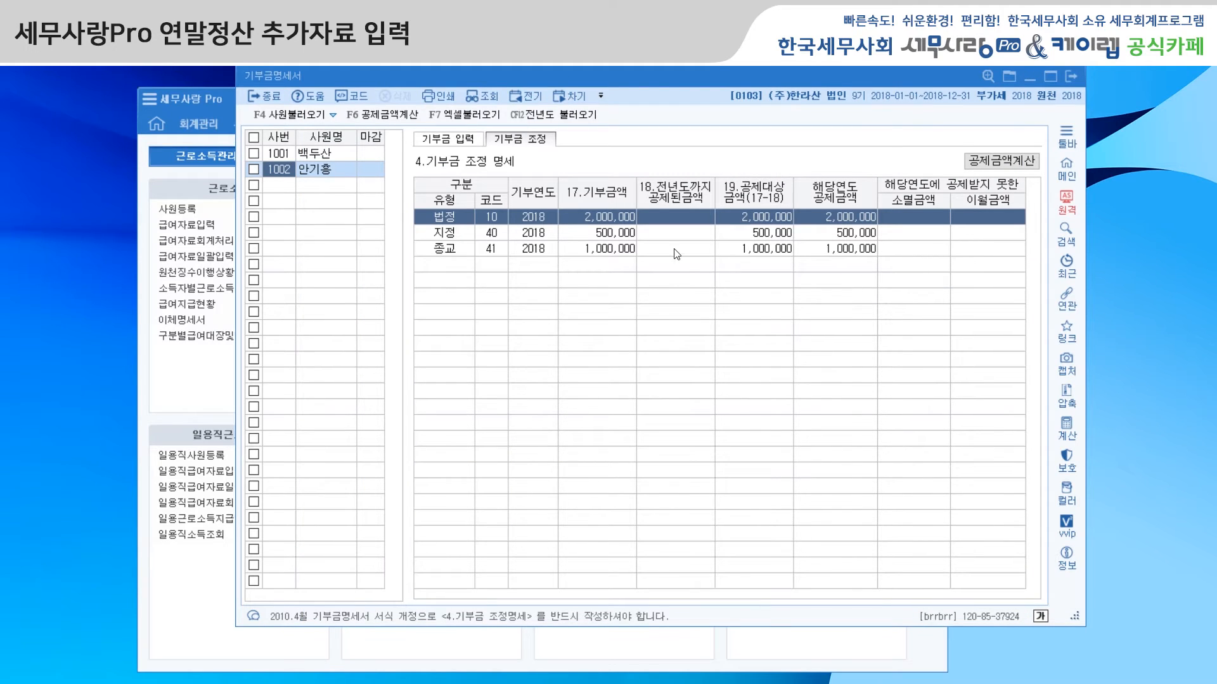
{"action": "left_click", "coordinate": [333, 154]}
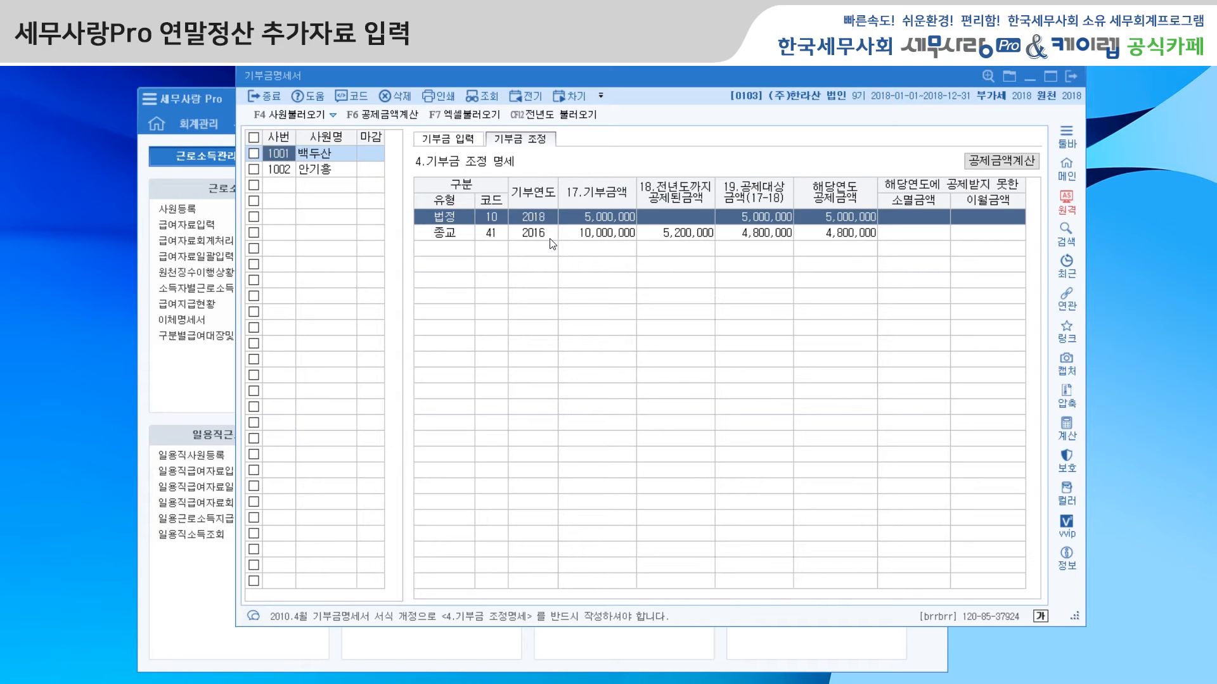
Step: Leave 기부금명세서 and view employee 1002's 연말정산입력 with the 특별소득(세액)공제 적용분 reference in 연말정산추가자료입력
{"action": "left_click", "coordinate": [1068, 76]}
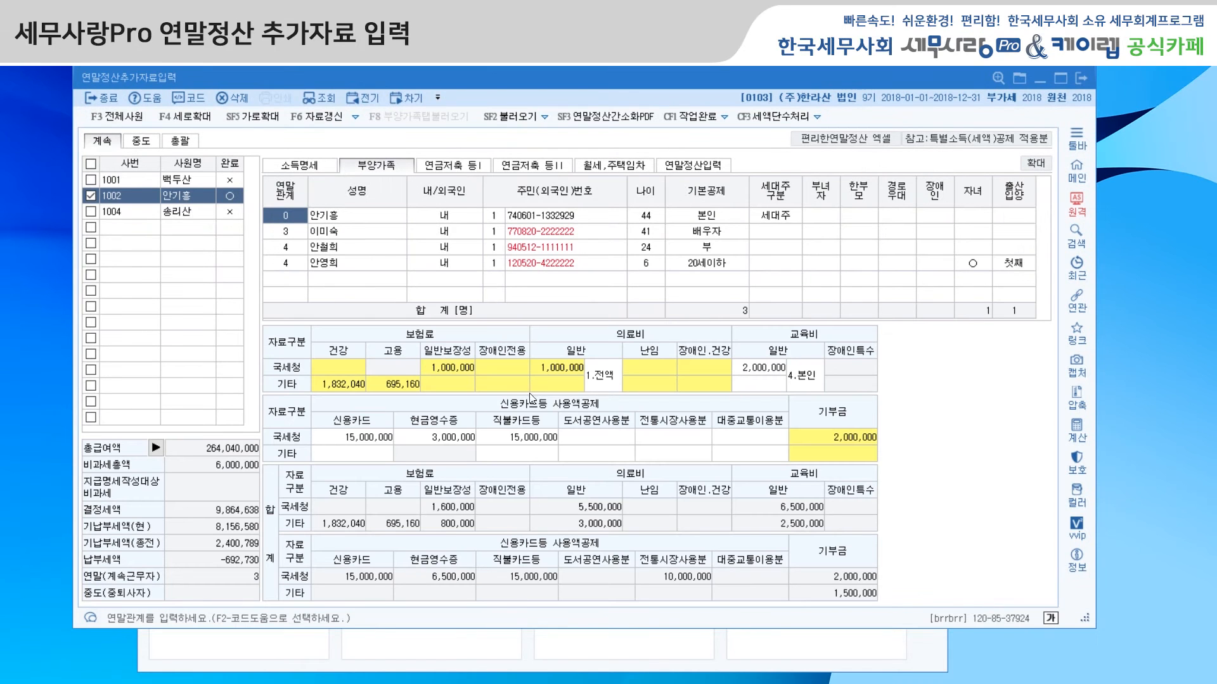
{"action": "left_click_drag", "start_coordinate": [762, 86], "coordinate": [712, 90]}
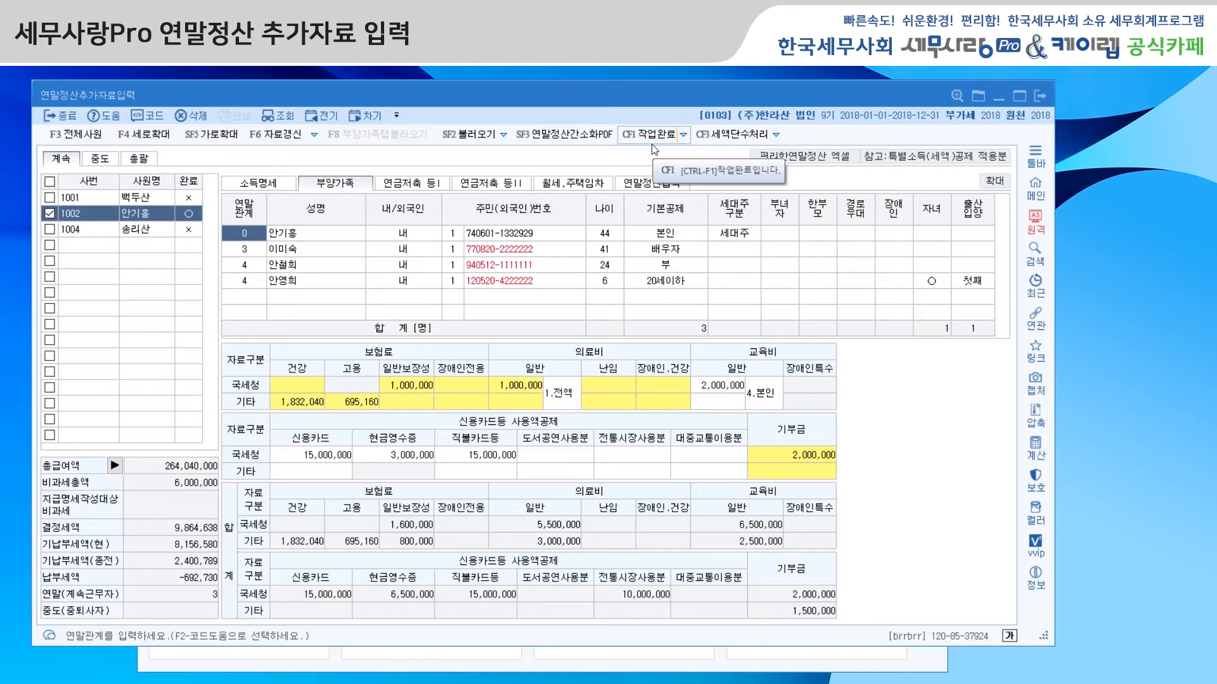
{"action": "left_click", "coordinate": [657, 184]}
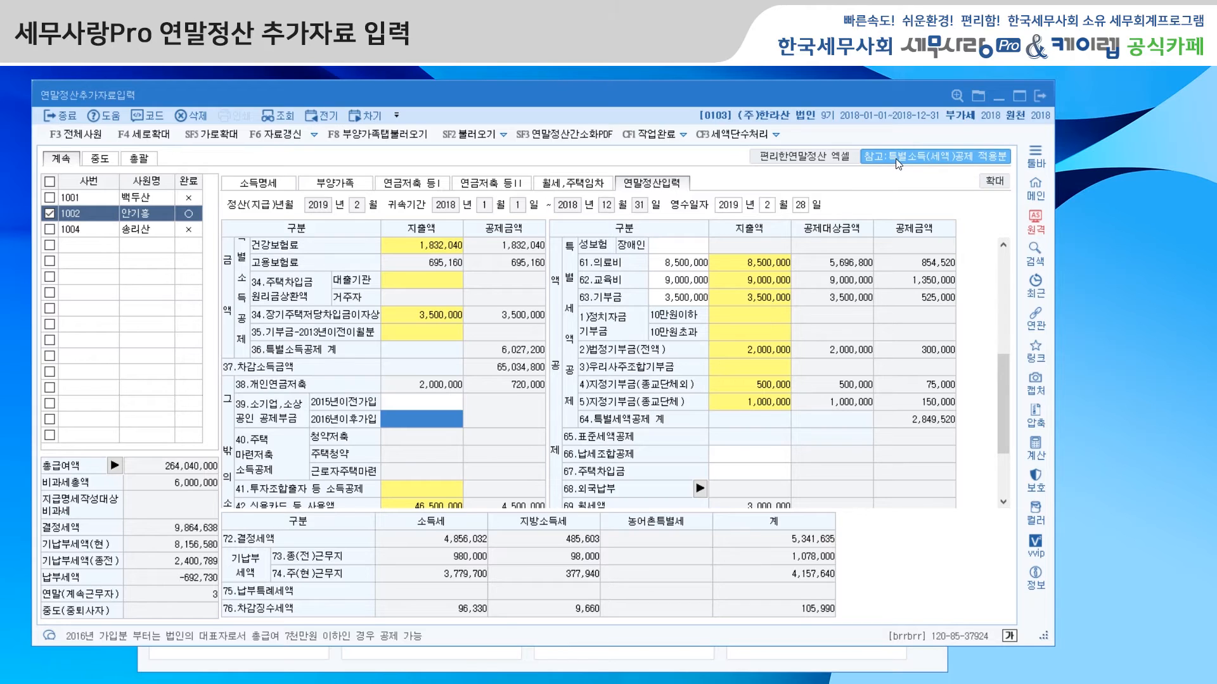
{"action": "left_click", "coordinate": [967, 158]}
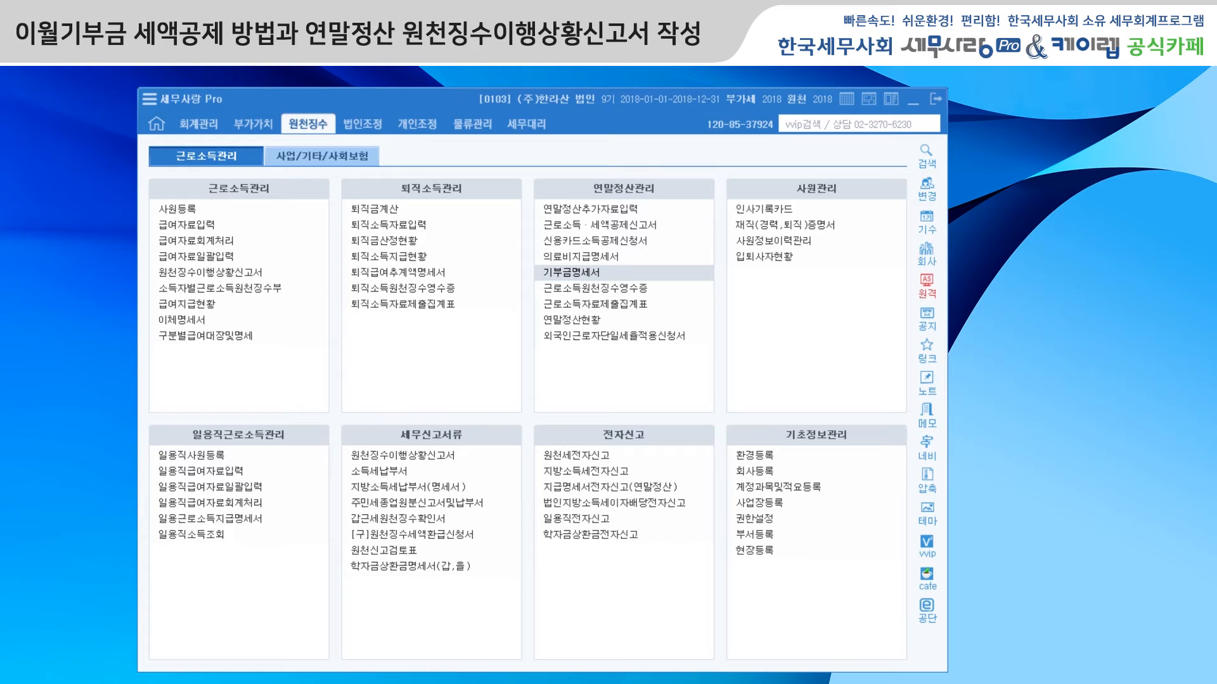
Step: Open 연말정산추가자료입력 from the main menu and display employee 1002's settlement
{"action": "left_click", "coordinate": [591, 210]}
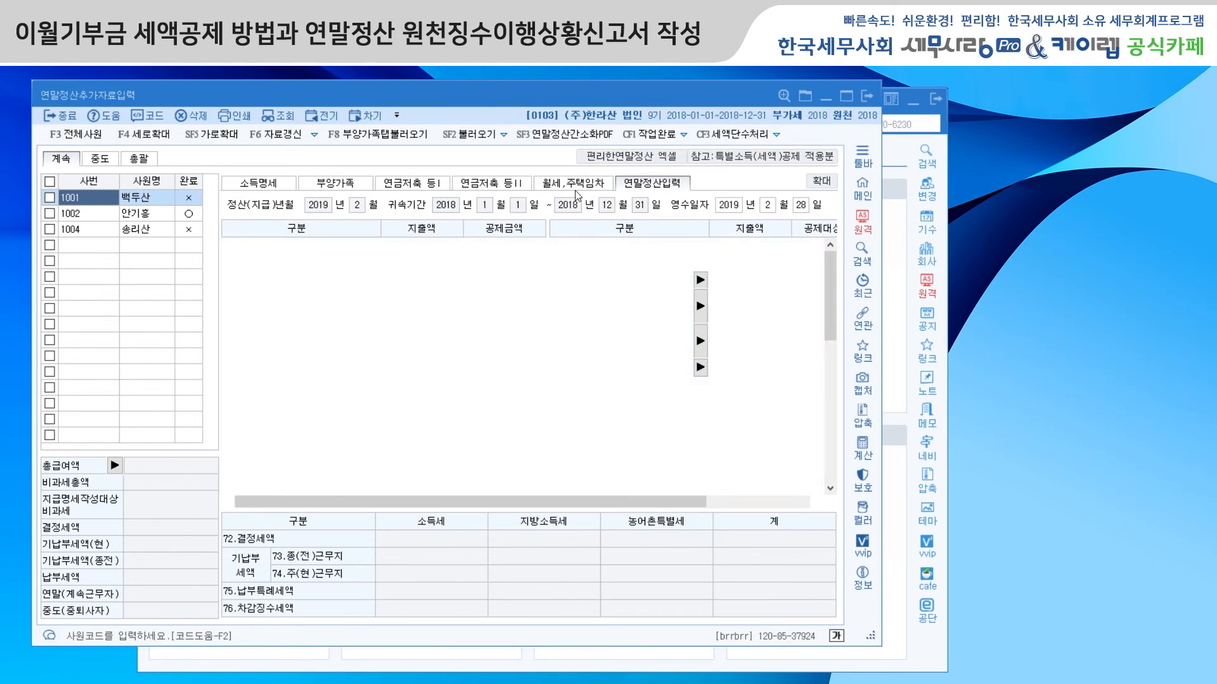
{"action": "left_click_drag", "start_coordinate": [513, 95], "coordinate": [515, 87]}
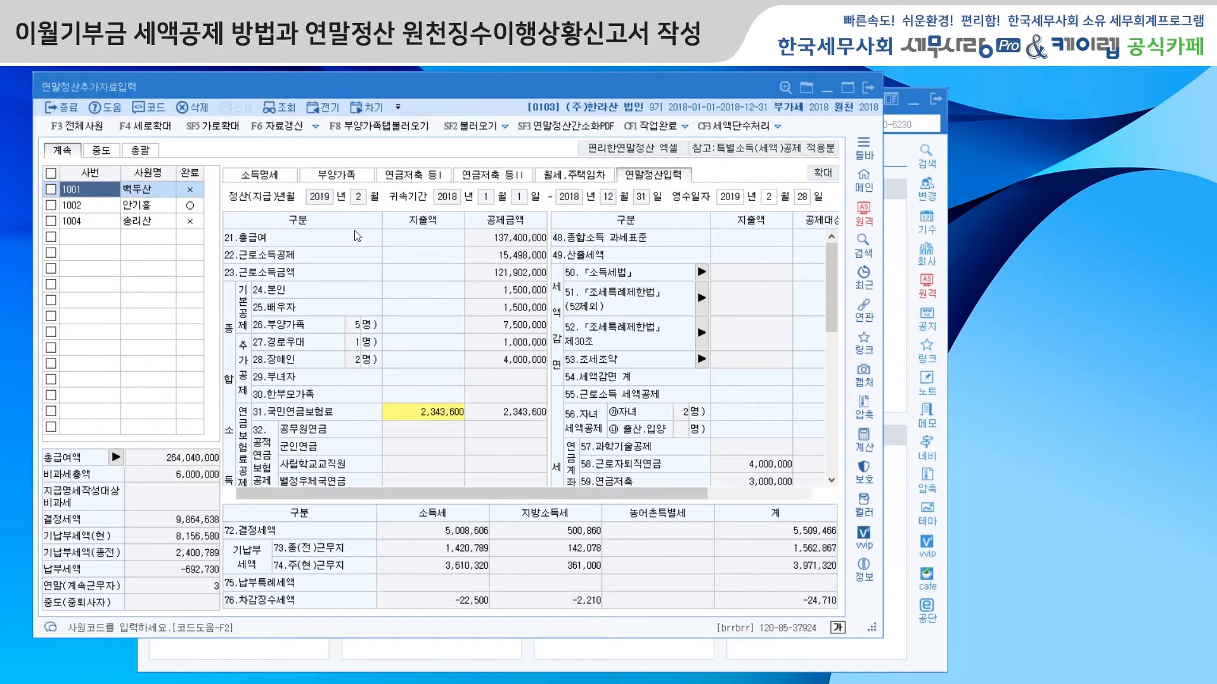
{"action": "left_click", "coordinate": [152, 207]}
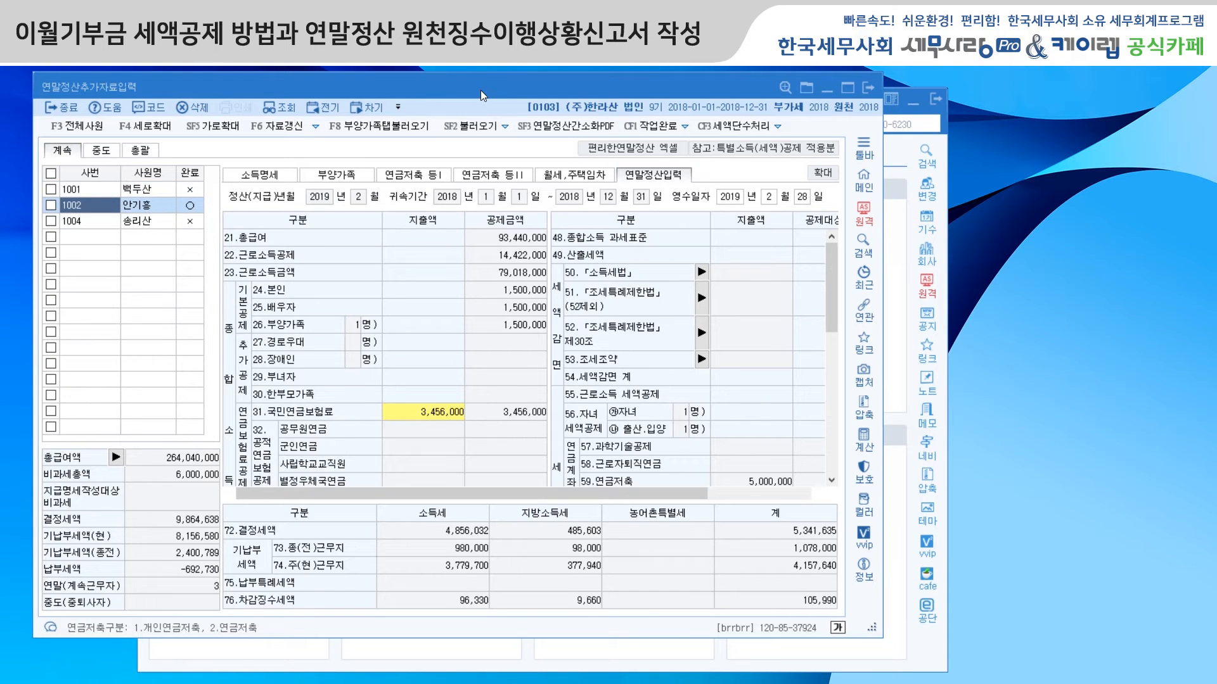
{"action": "left_click_drag", "start_coordinate": [480, 90], "coordinate": [486, 85]}
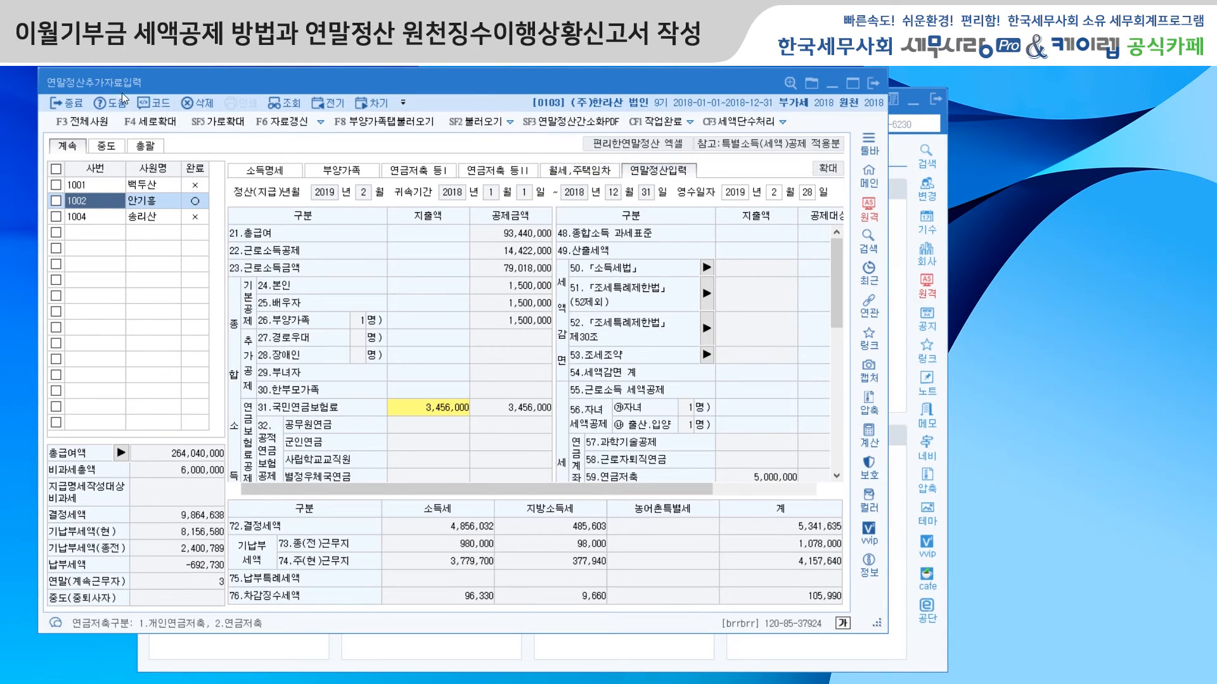
Step: Try to run 연말정산간소화PDF for 2018, and open the prior-year 연말정산추가자료입력
{"action": "left_click", "coordinate": [573, 124]}
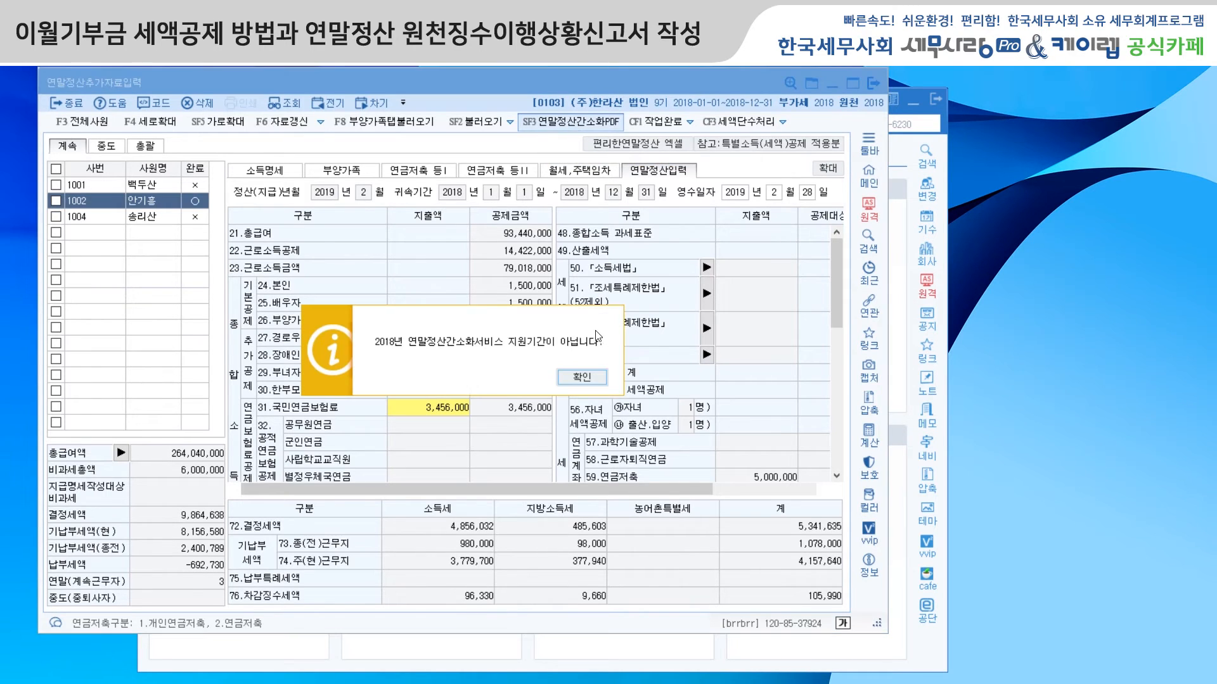
{"action": "left_click", "coordinate": [590, 376]}
{"action": "left_click", "coordinate": [335, 104]}
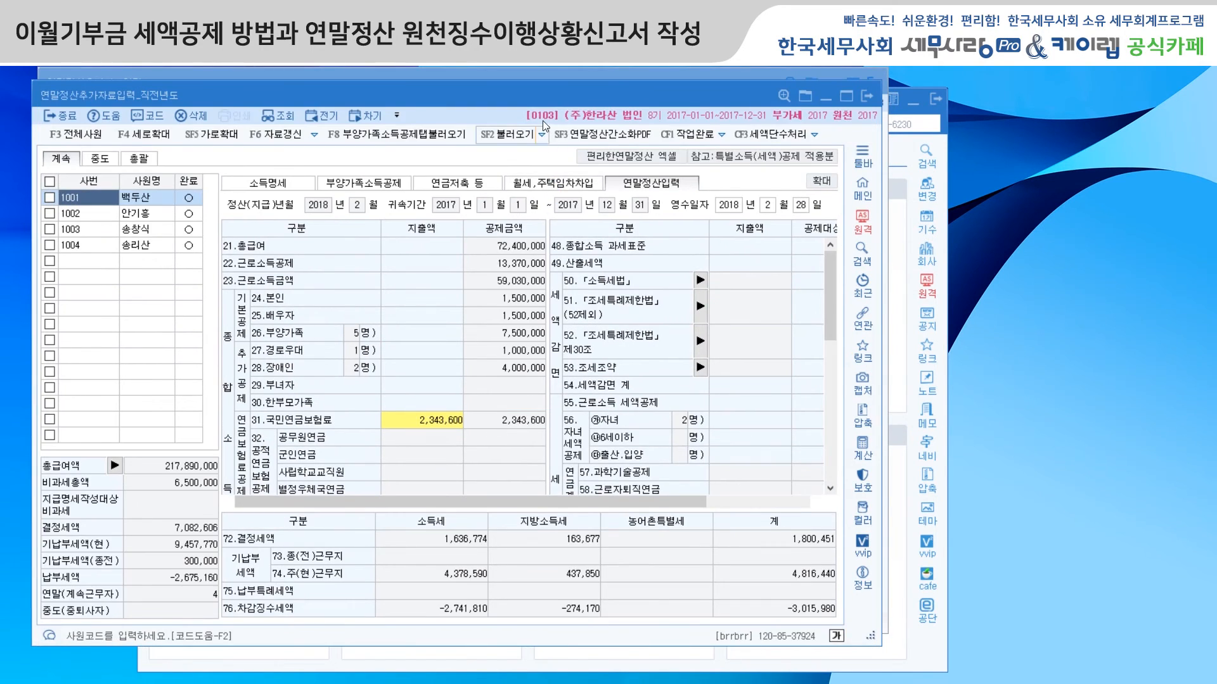
{"action": "left_click_drag", "start_coordinate": [550, 95], "coordinate": [560, 84]}
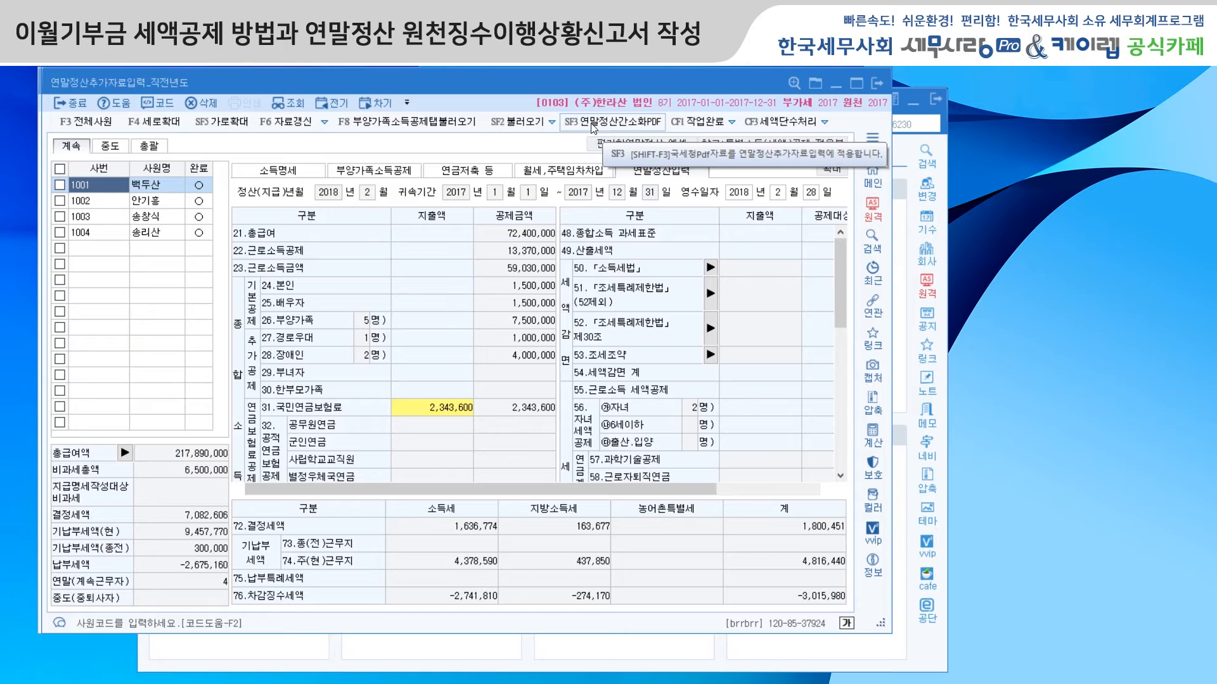
Step: Open the 2017 연말정산간소화PDF import, view the dependents of employees 1002, 1003 and 1004, and shrink the window
{"action": "left_click", "coordinate": [594, 126]}
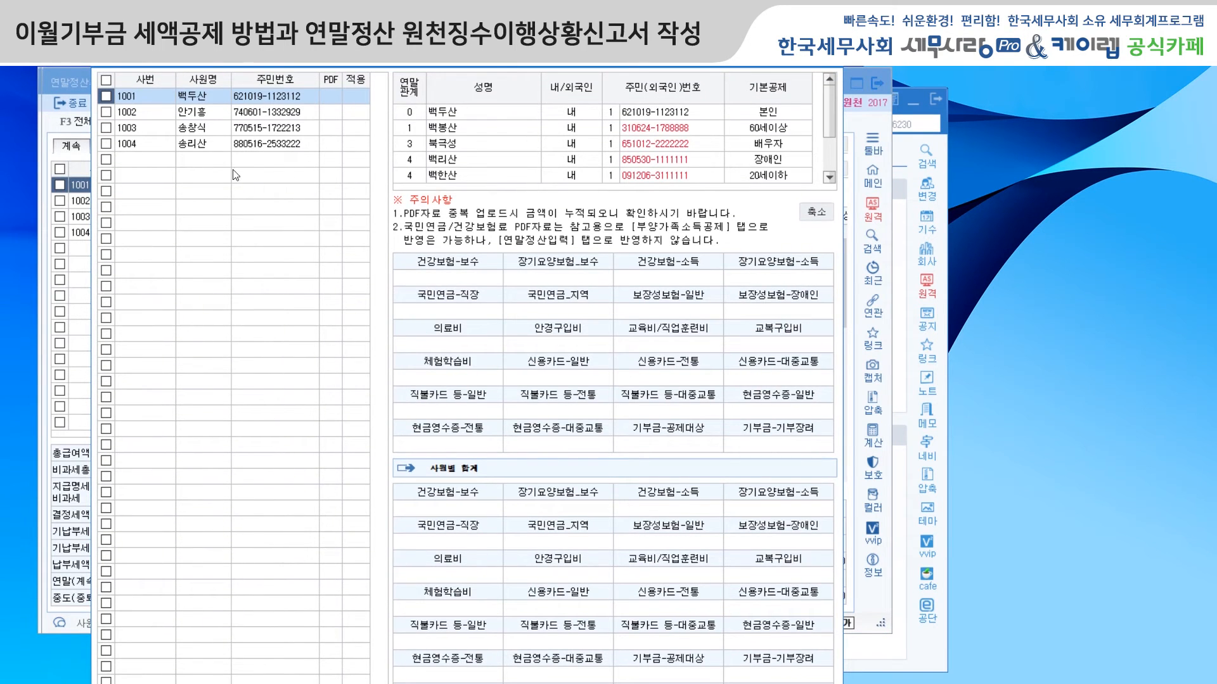
{"action": "left_click", "coordinate": [200, 114]}
{"action": "left_click", "coordinate": [199, 129]}
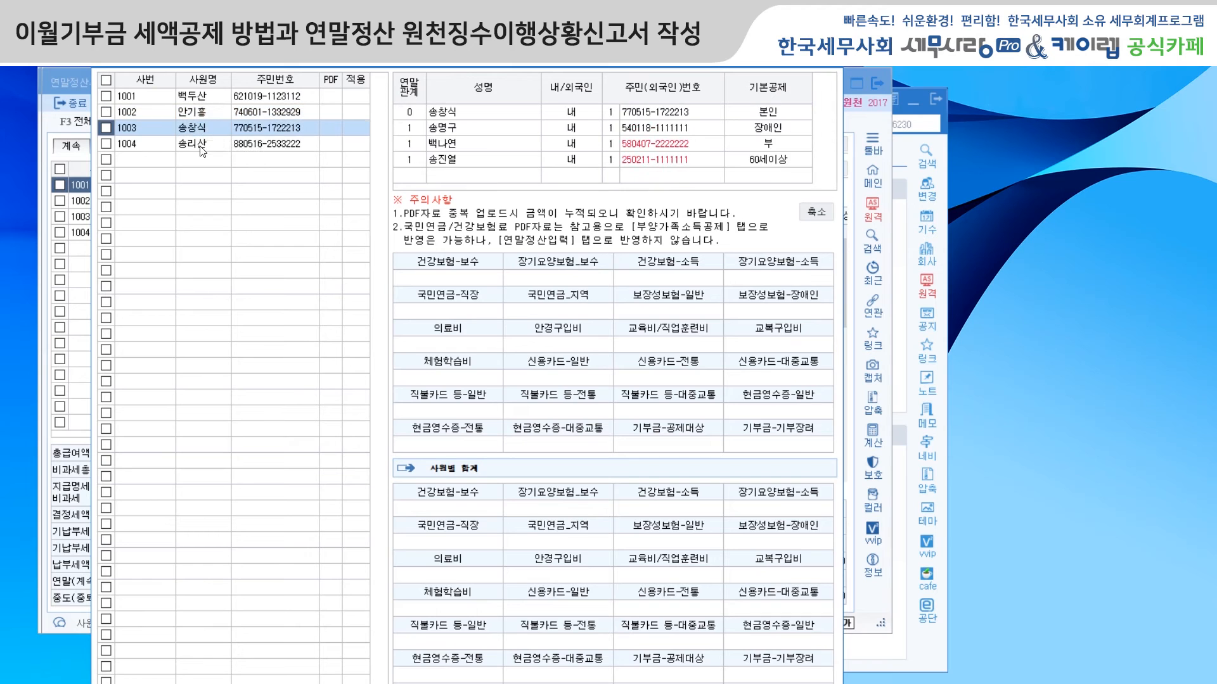
{"action": "left_click", "coordinate": [203, 146]}
{"action": "mouse_move", "coordinate": [412, 58]}
{"action": "left_mouse_down"}
{"action": "mouse_move", "coordinate": [416, 33]}
{"action": "mouse_move", "coordinate": [416, 46]}
{"action": "left_mouse_up"}
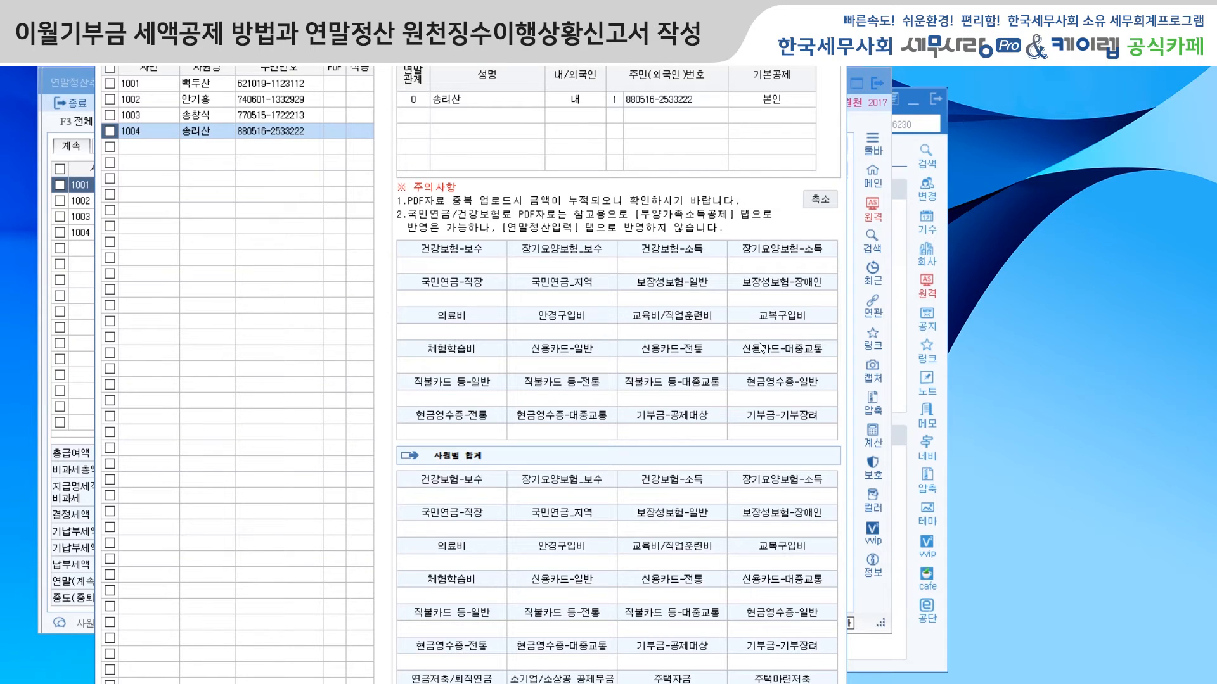
{"action": "left_click", "coordinate": [819, 200]}
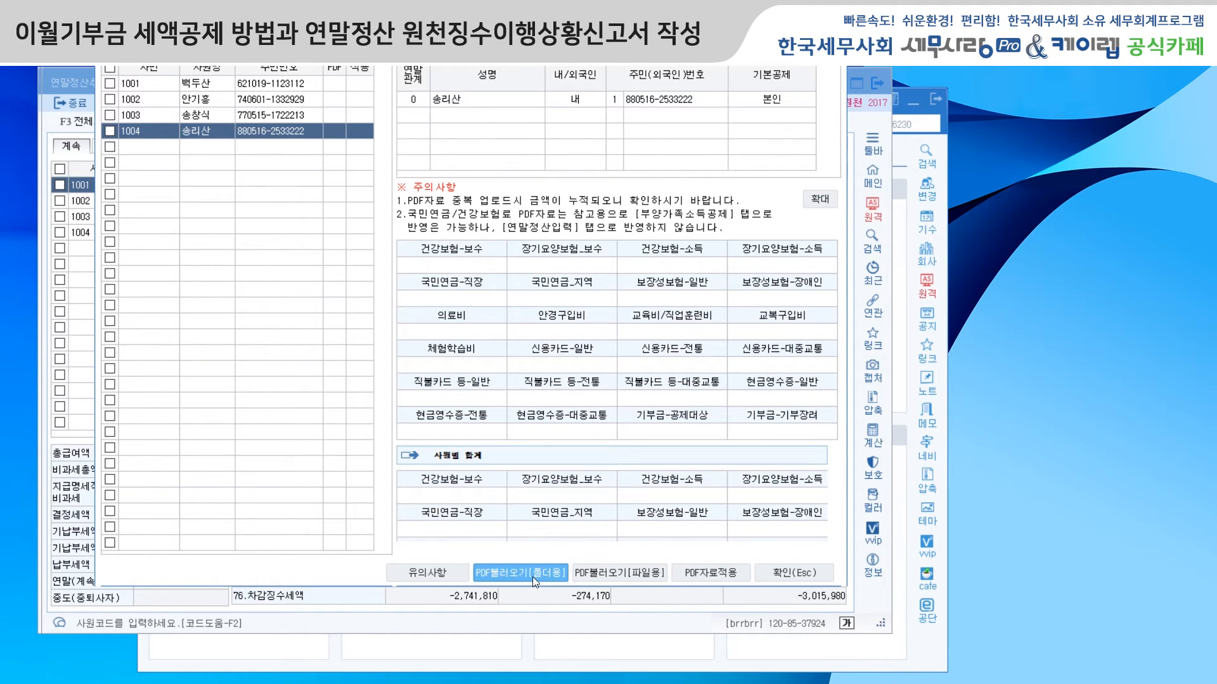
Step: Open the file selection for the single-file PDF불러오기 option and cancel it
{"action": "left_click", "coordinate": [618, 573]}
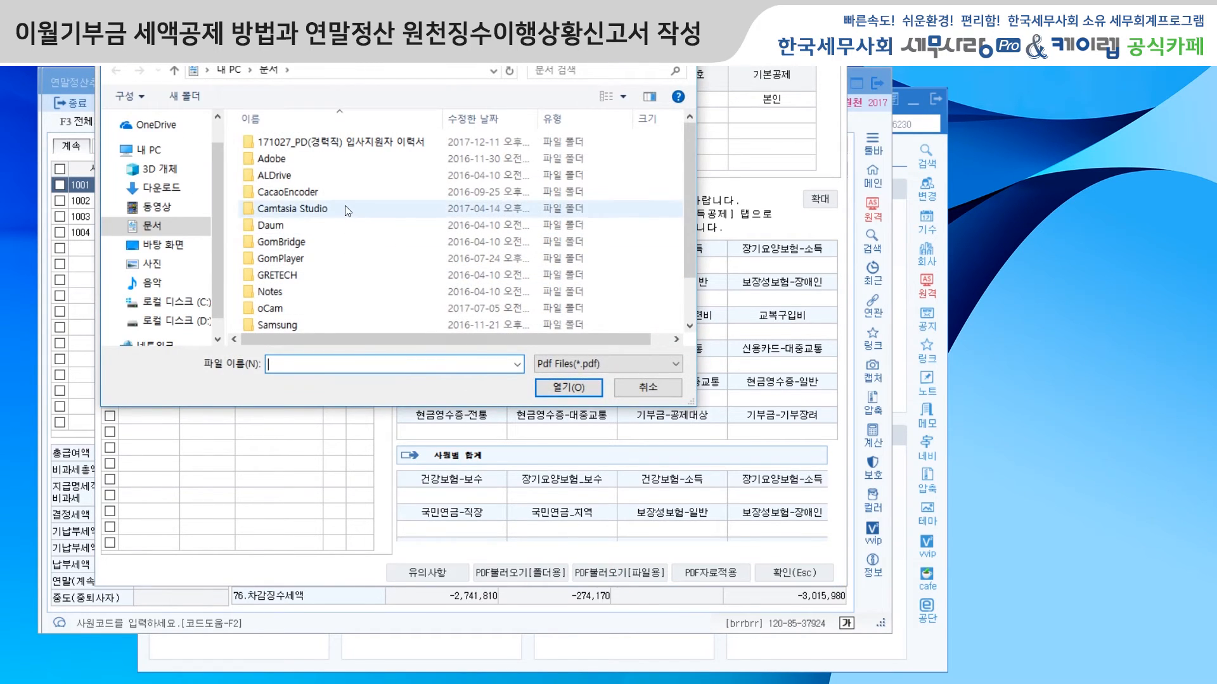
{"action": "left_click", "coordinate": [681, 44]}
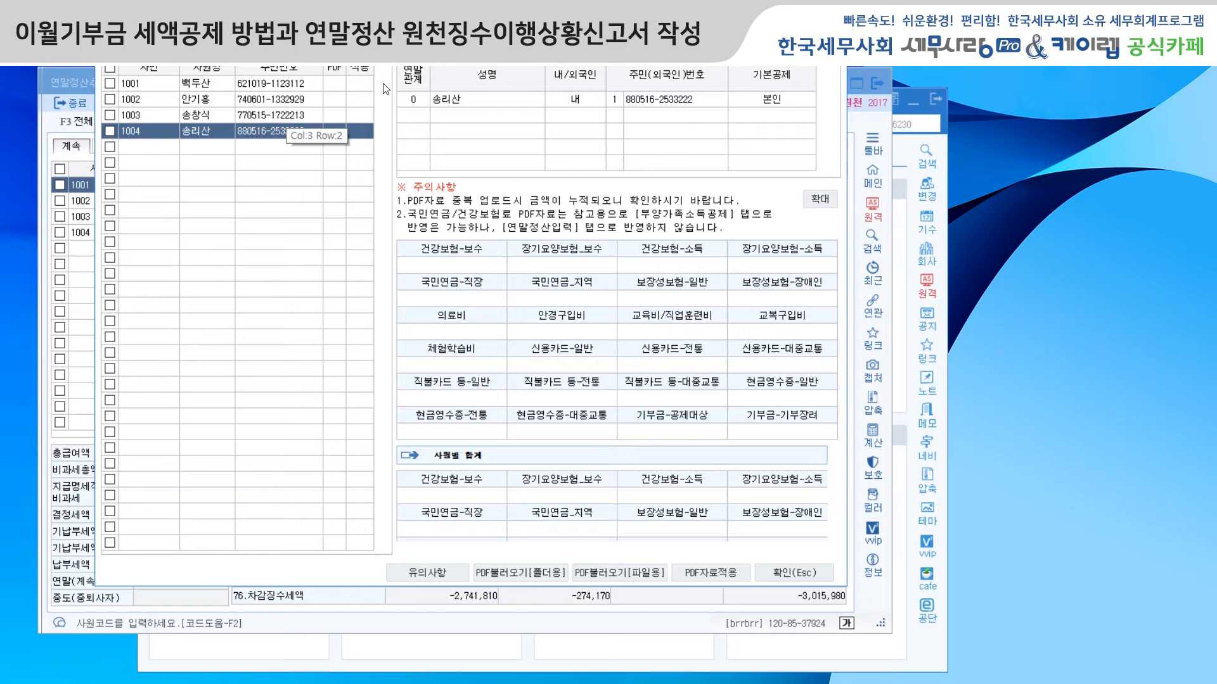
{"action": "left_click_drag", "start_coordinate": [474, 52], "coordinate": [469, 81]}
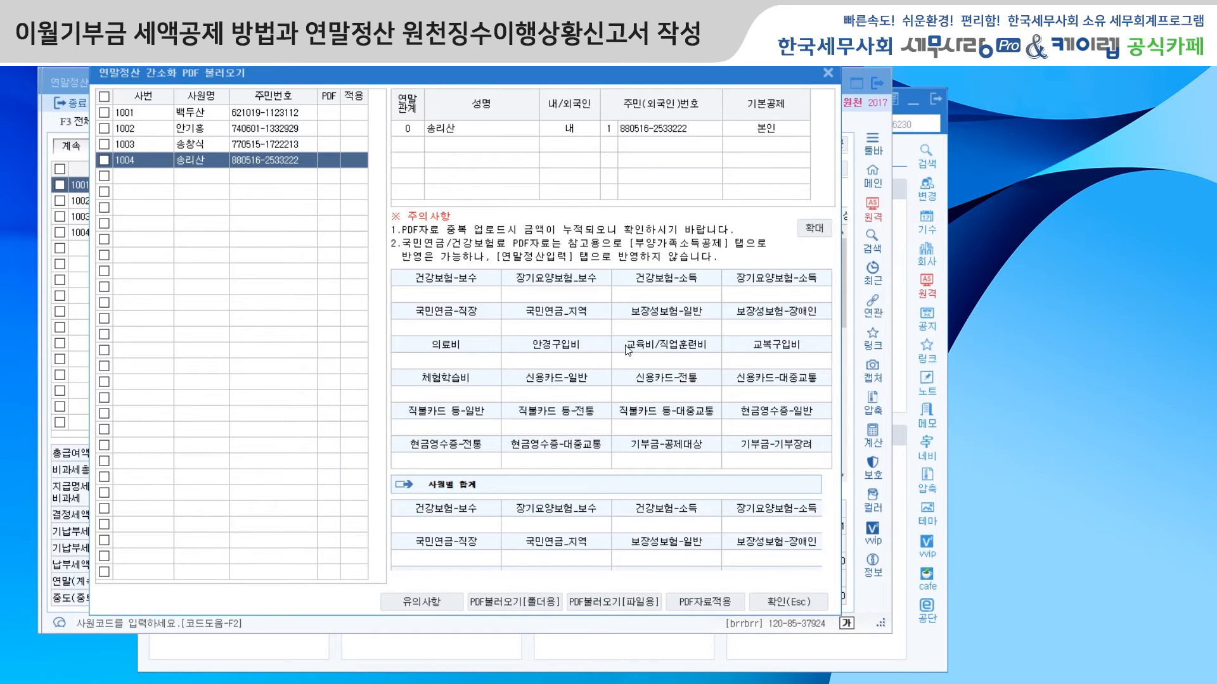
Step: Close the 연말정산 간소화 PDF import and show employee 1001's 부양가족소득공제 entries for 2017
{"action": "left_click", "coordinate": [828, 74]}
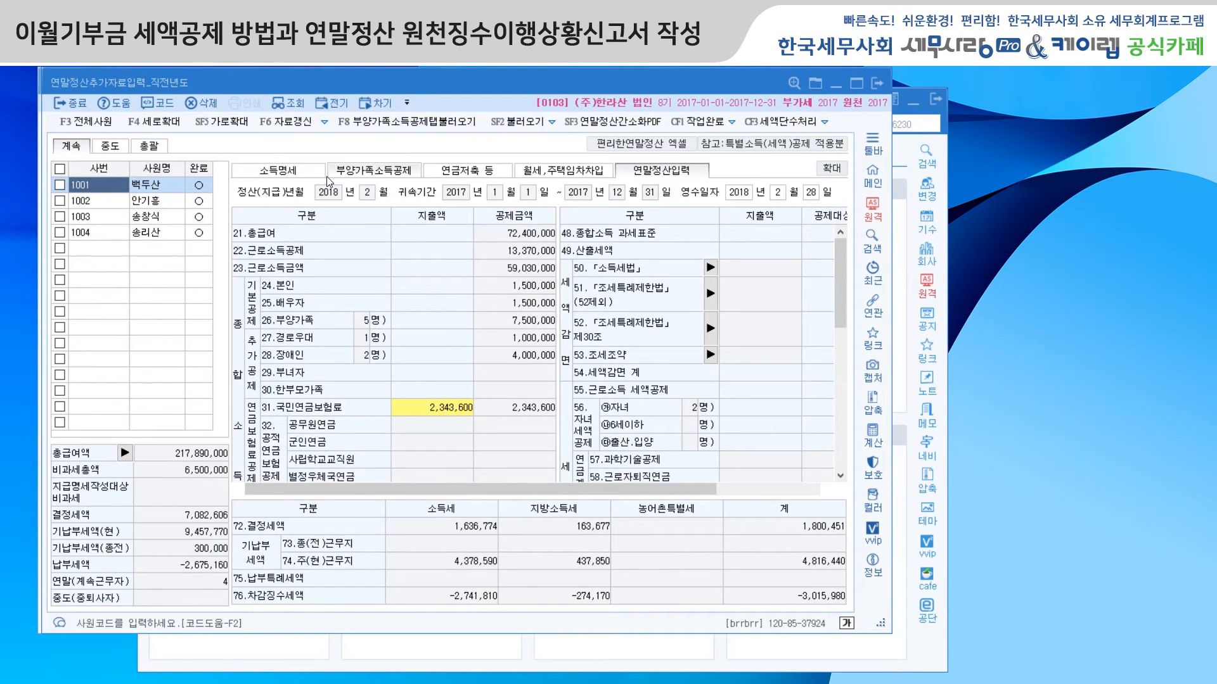
{"action": "left_click", "coordinate": [377, 174]}
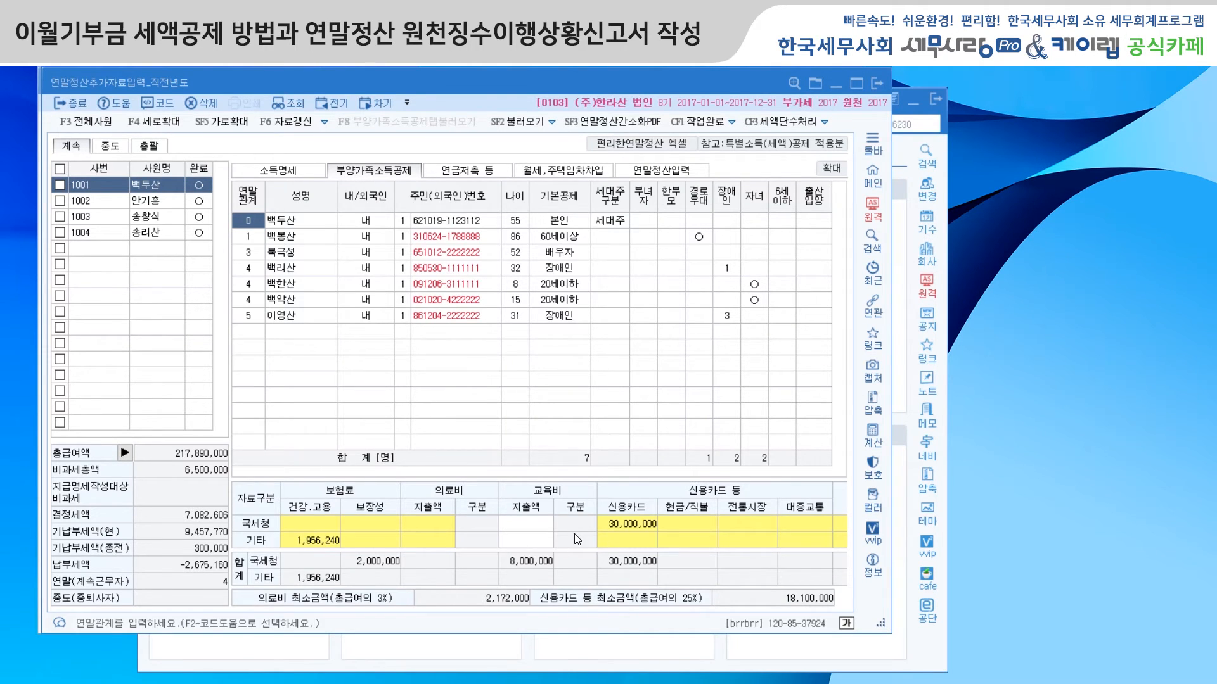
Step: Close the 2017 and 2018 연말정산추가자료입력 windows, and reopen 연말정산추가자료입력 for 2018
{"action": "left_click", "coordinate": [876, 84]}
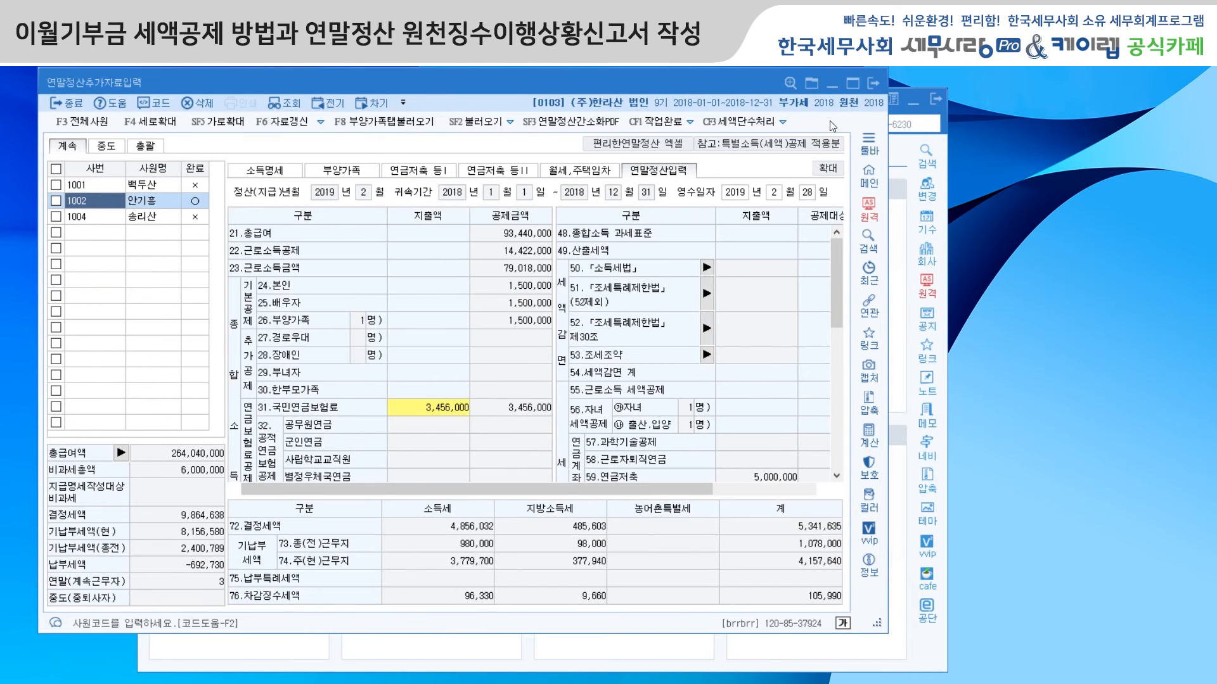
{"action": "left_click", "coordinate": [870, 83]}
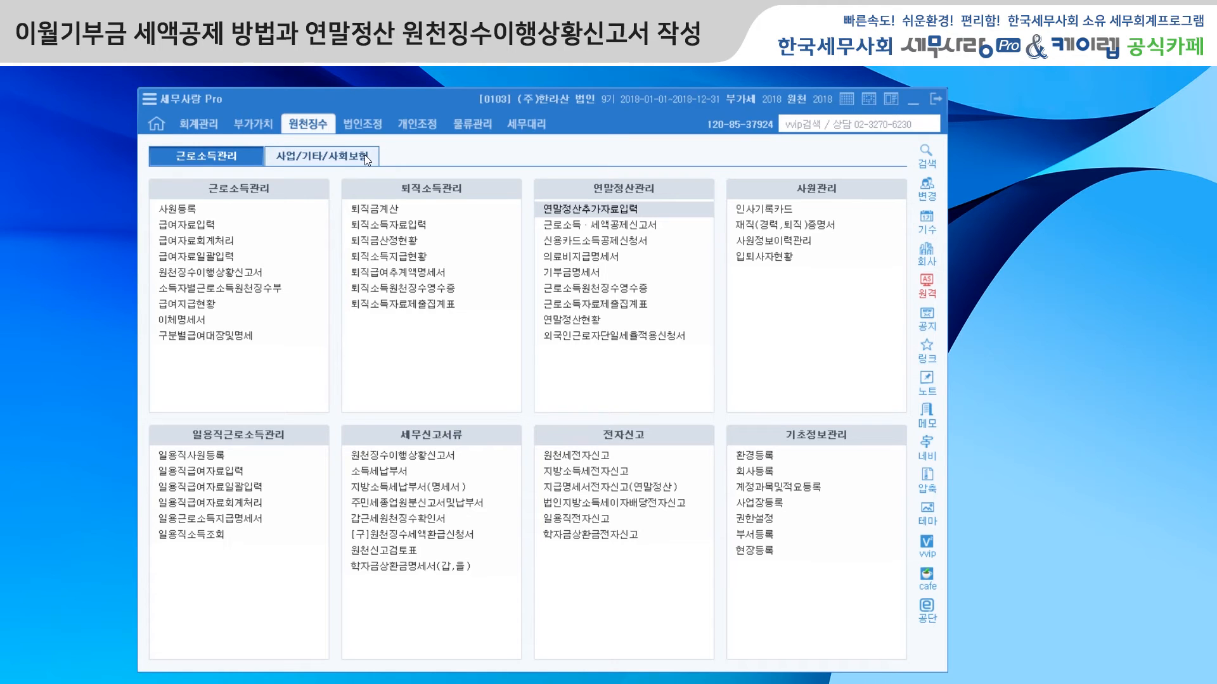
{"action": "left_click", "coordinate": [588, 208]}
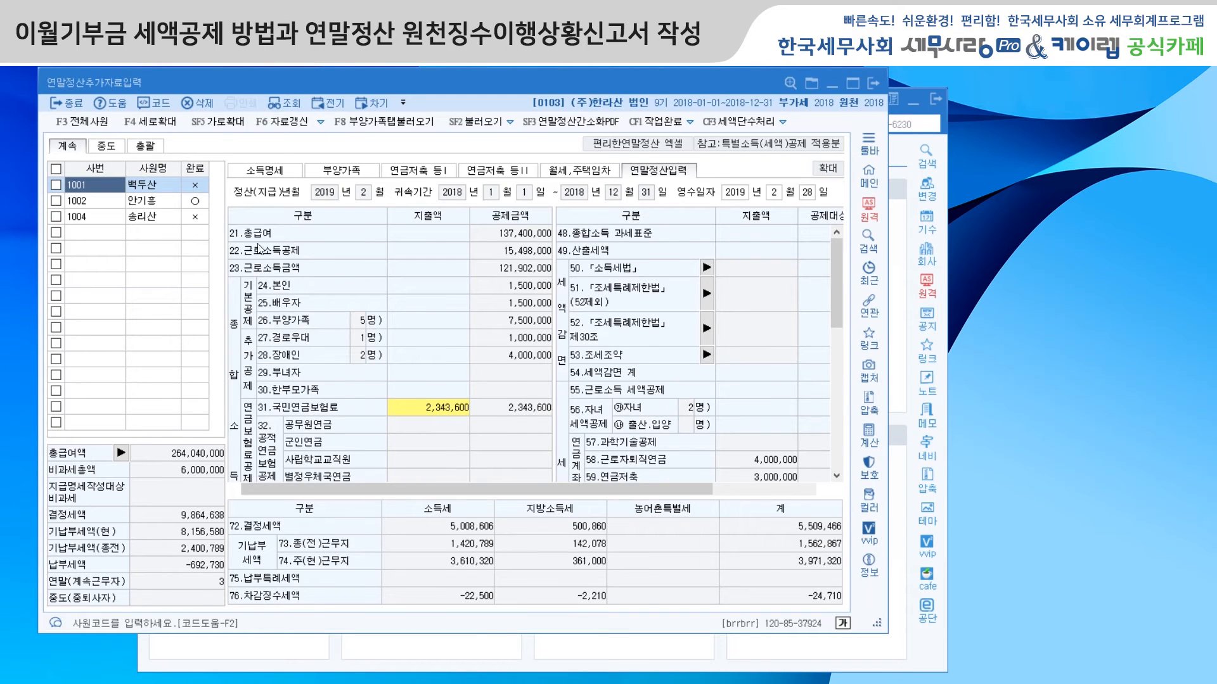
Step: View the 기부금 조정 details behind employee 1001's 부양가족 donation amount, and close 연말정산추가자료입력
{"action": "left_click", "coordinate": [345, 171]}
{"action": "left_click", "coordinate": [790, 442]}
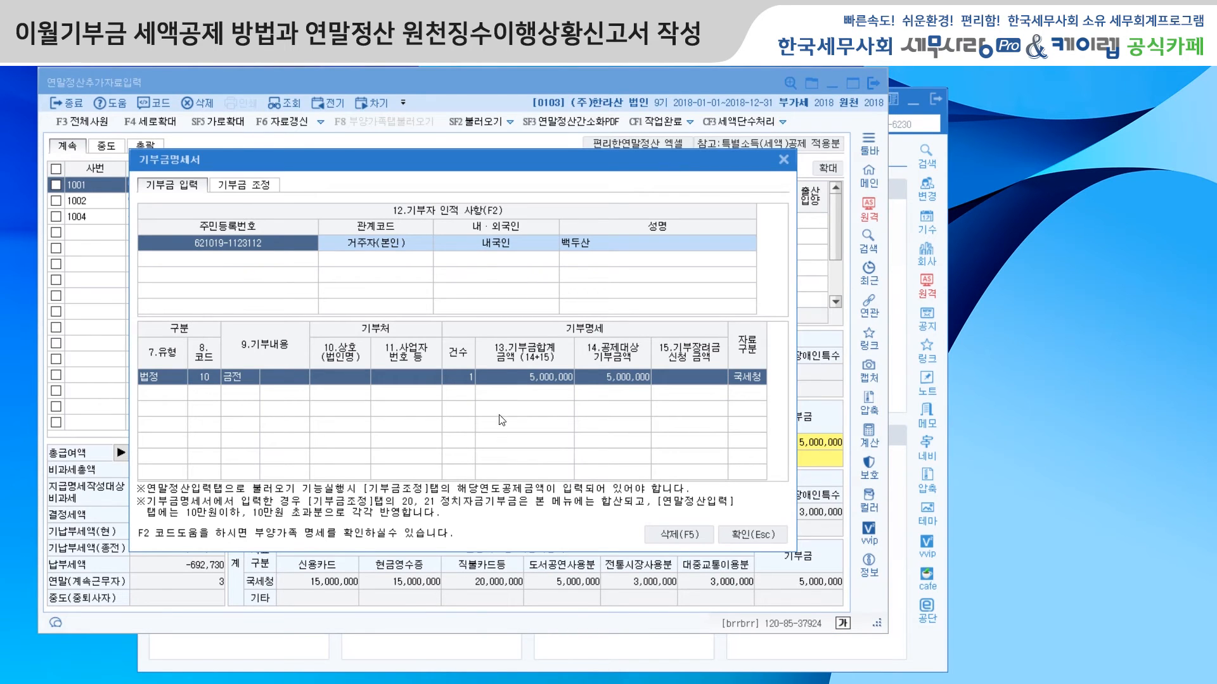
{"action": "left_click", "coordinate": [256, 187]}
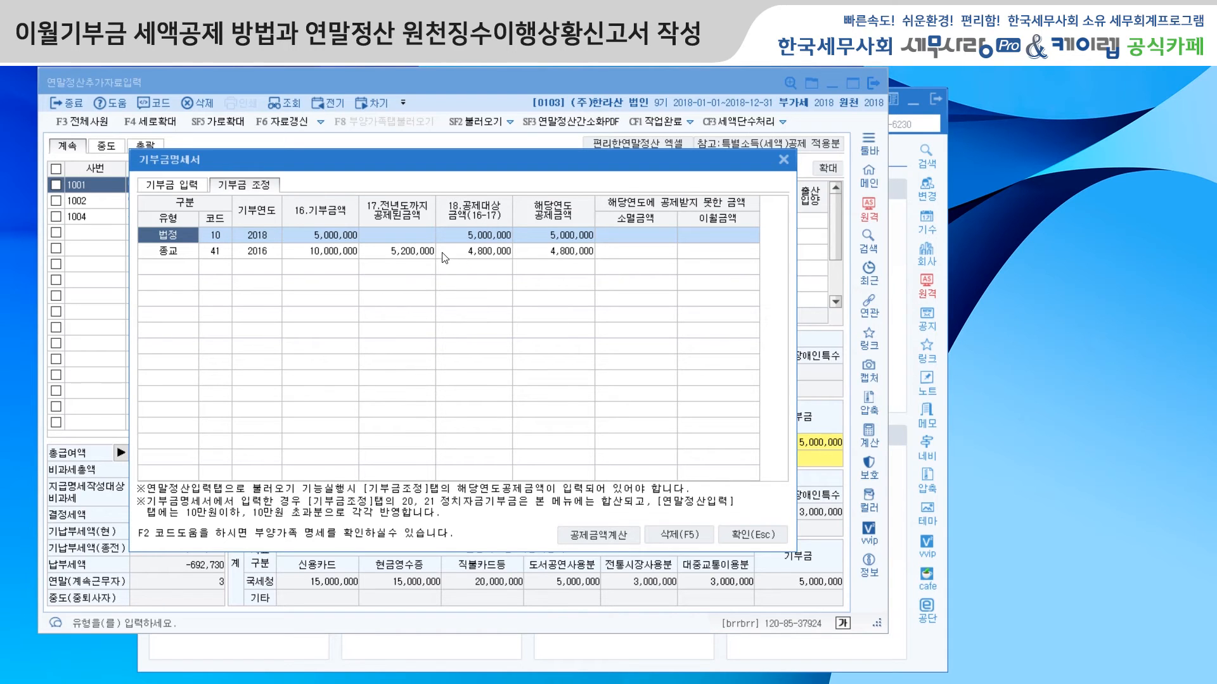
{"action": "left_click", "coordinate": [784, 161]}
{"action": "left_click", "coordinate": [873, 83]}
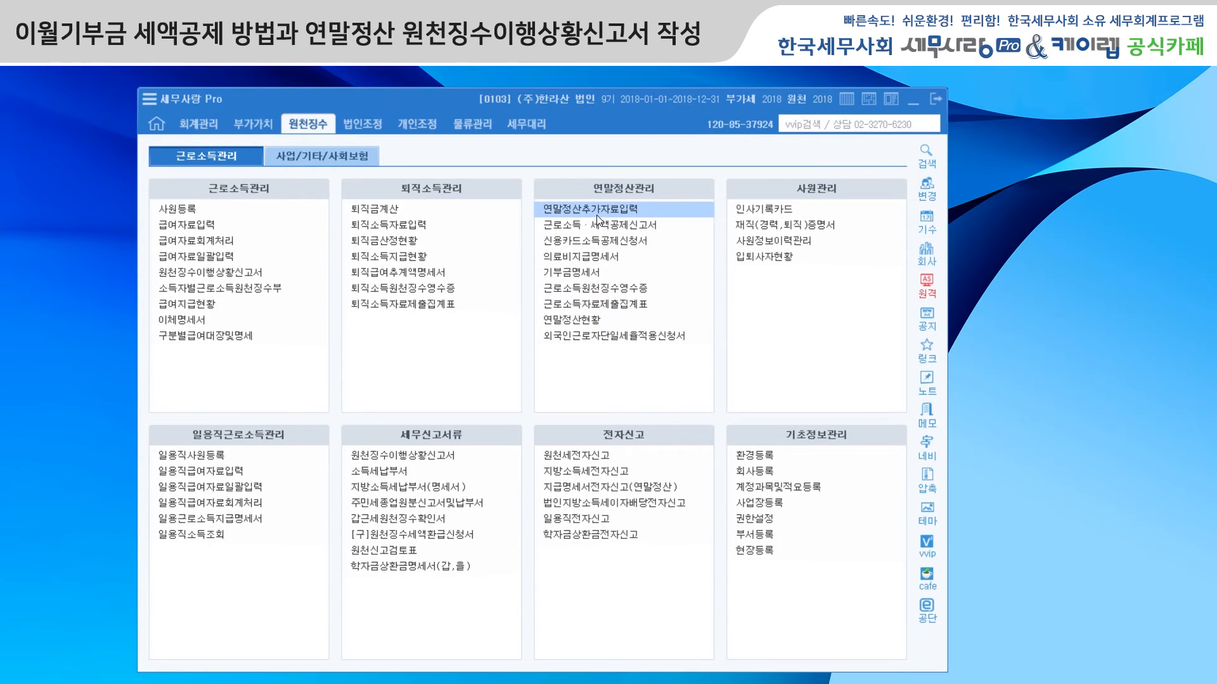
Step: Open 기부금명세서 and load the prior year's carried-over donations into employee 1001's 기부금 조정
{"action": "left_click", "coordinate": [595, 275]}
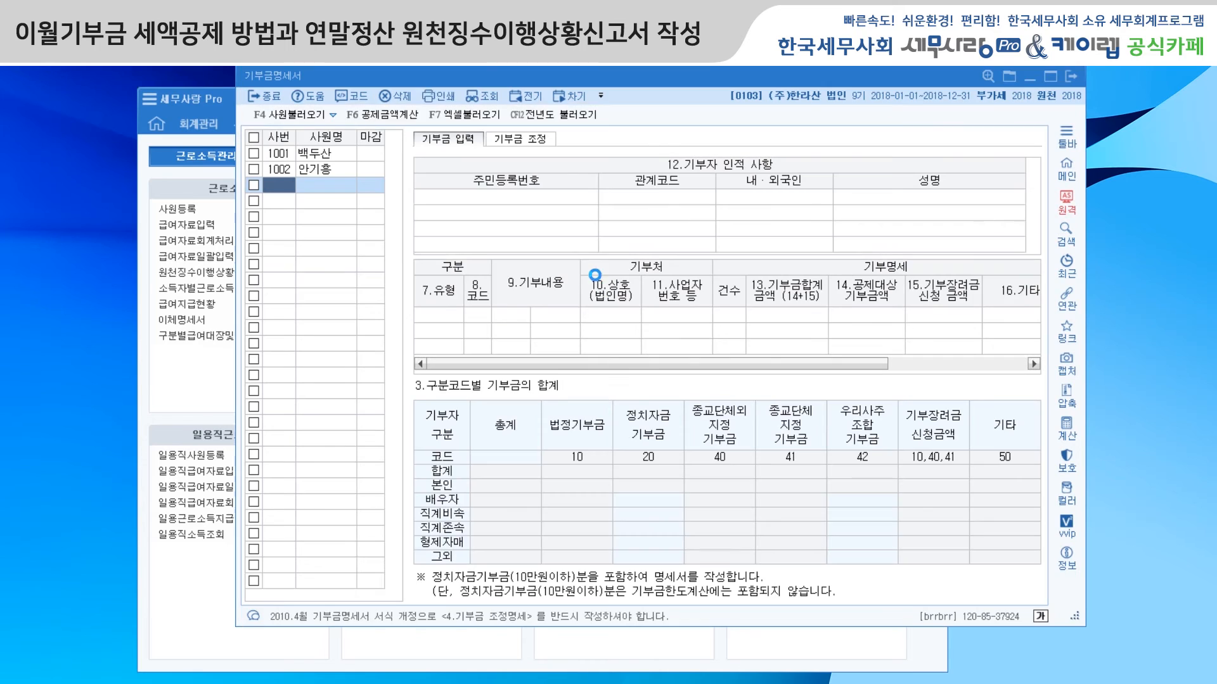
{"action": "left_click", "coordinate": [308, 155]}
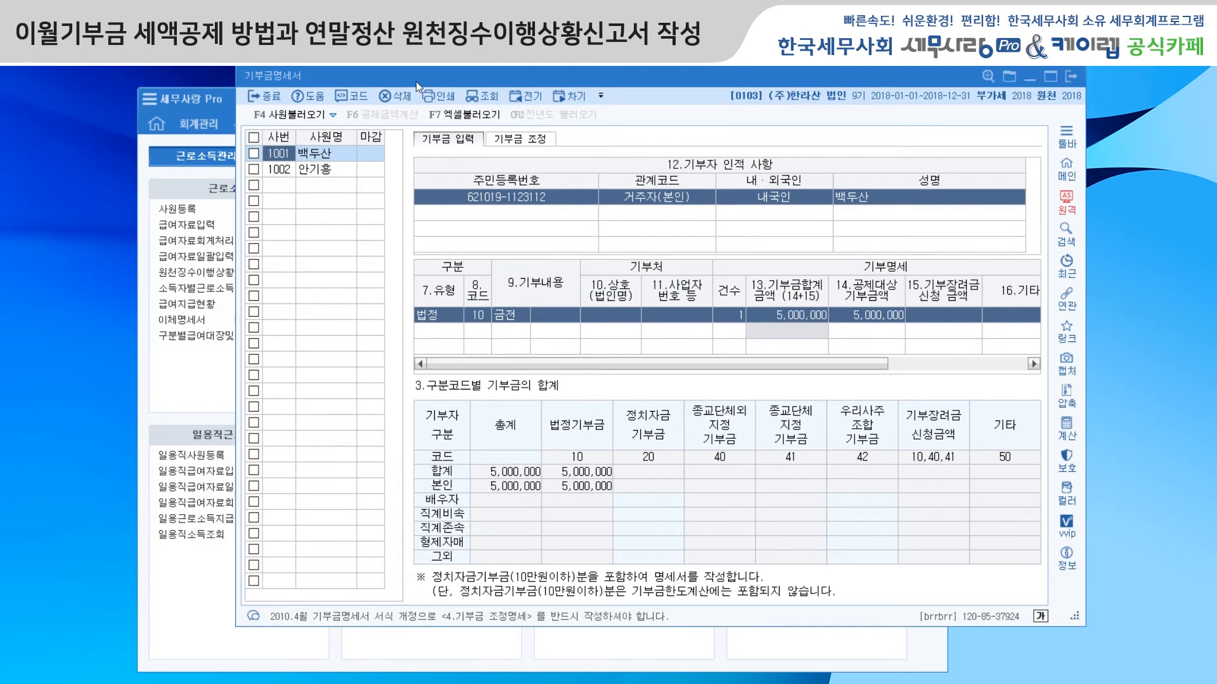
{"action": "left_click_drag", "start_coordinate": [462, 76], "coordinate": [388, 91]}
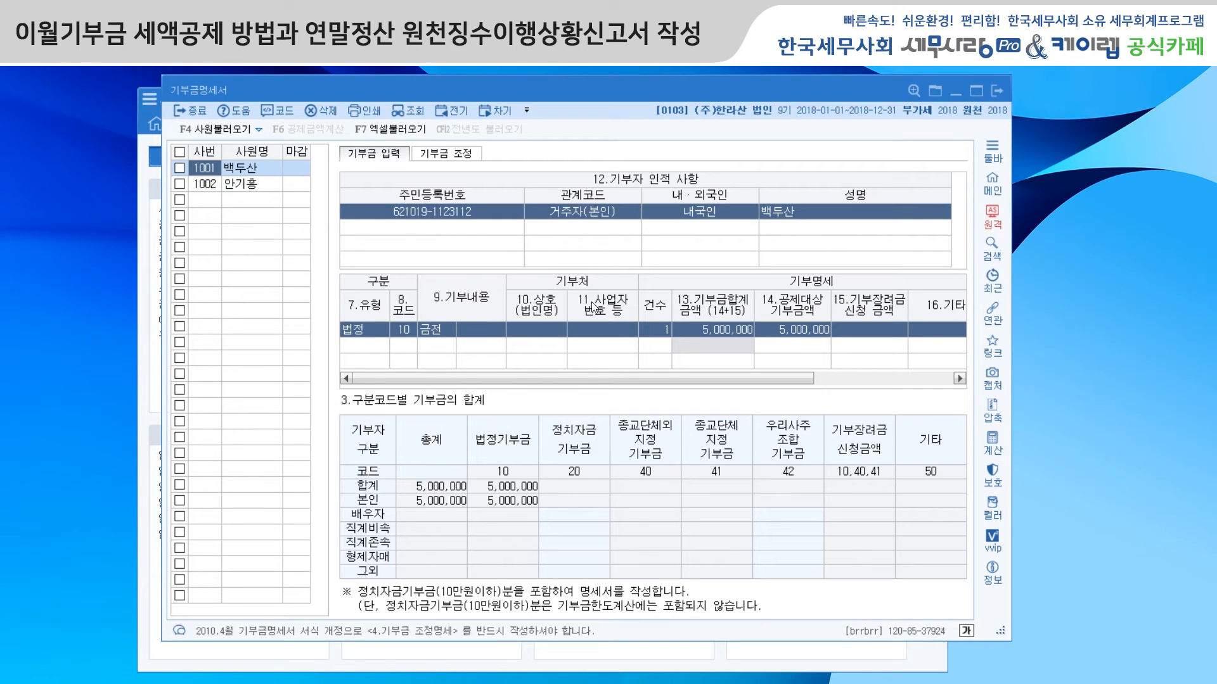
{"action": "left_click", "coordinate": [467, 157]}
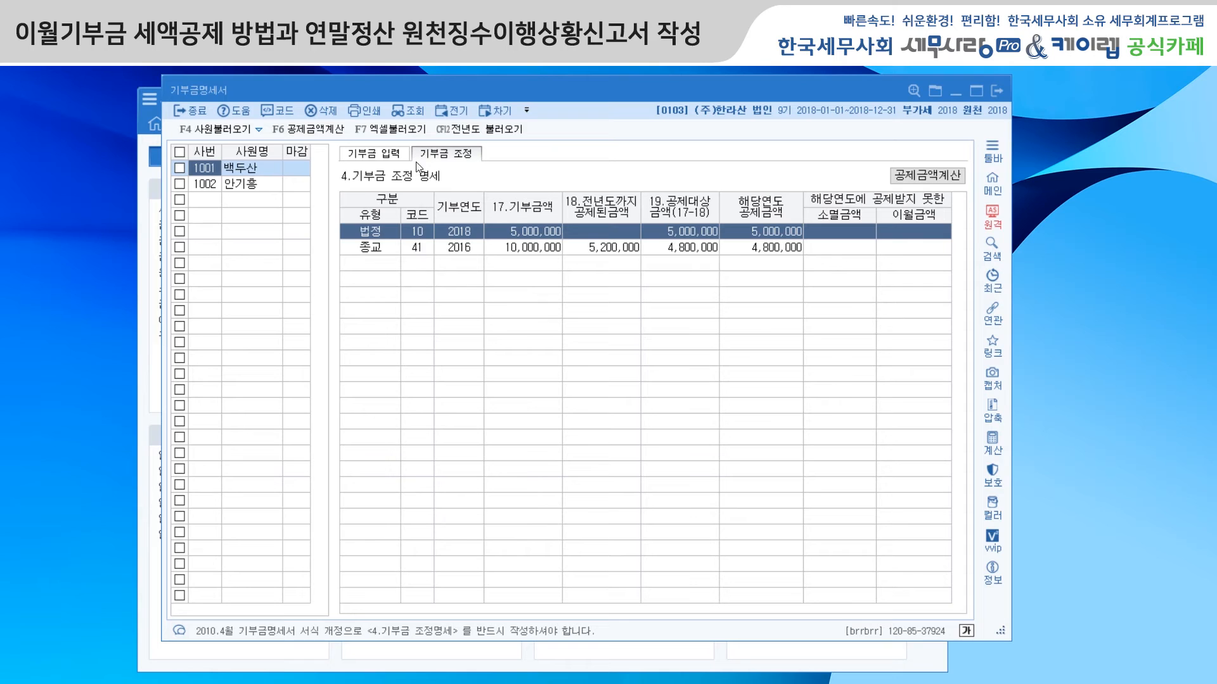
{"action": "left_click", "coordinate": [486, 131]}
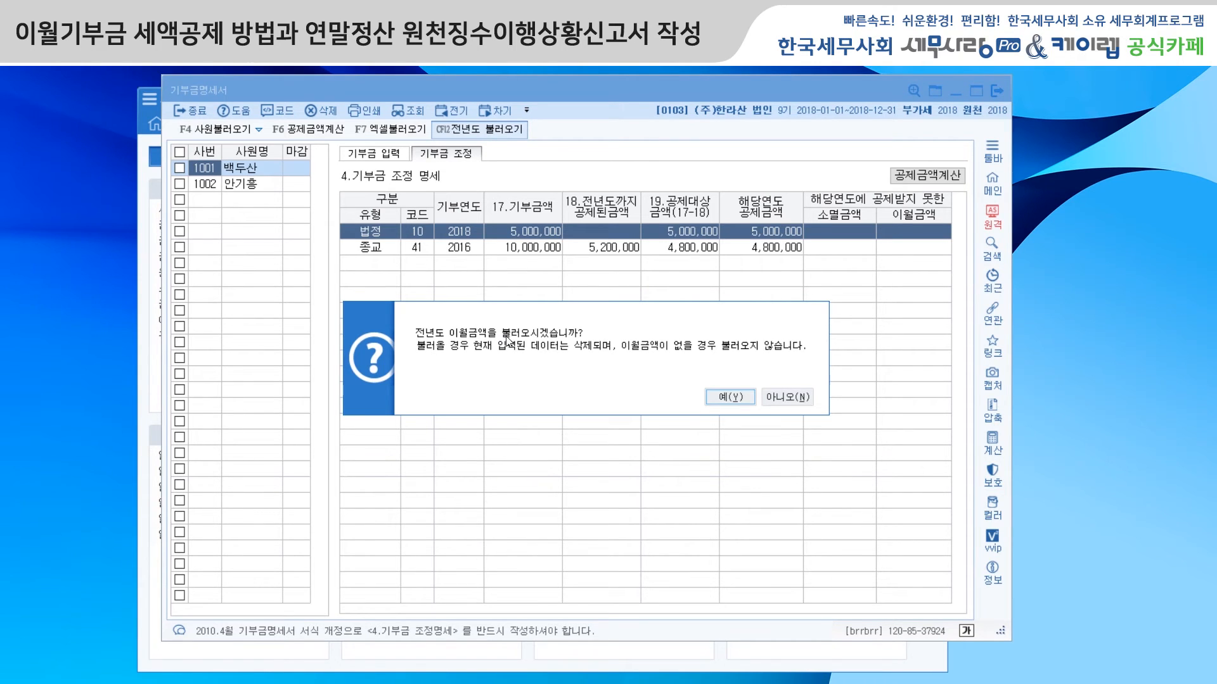
{"action": "left_click", "coordinate": [729, 398]}
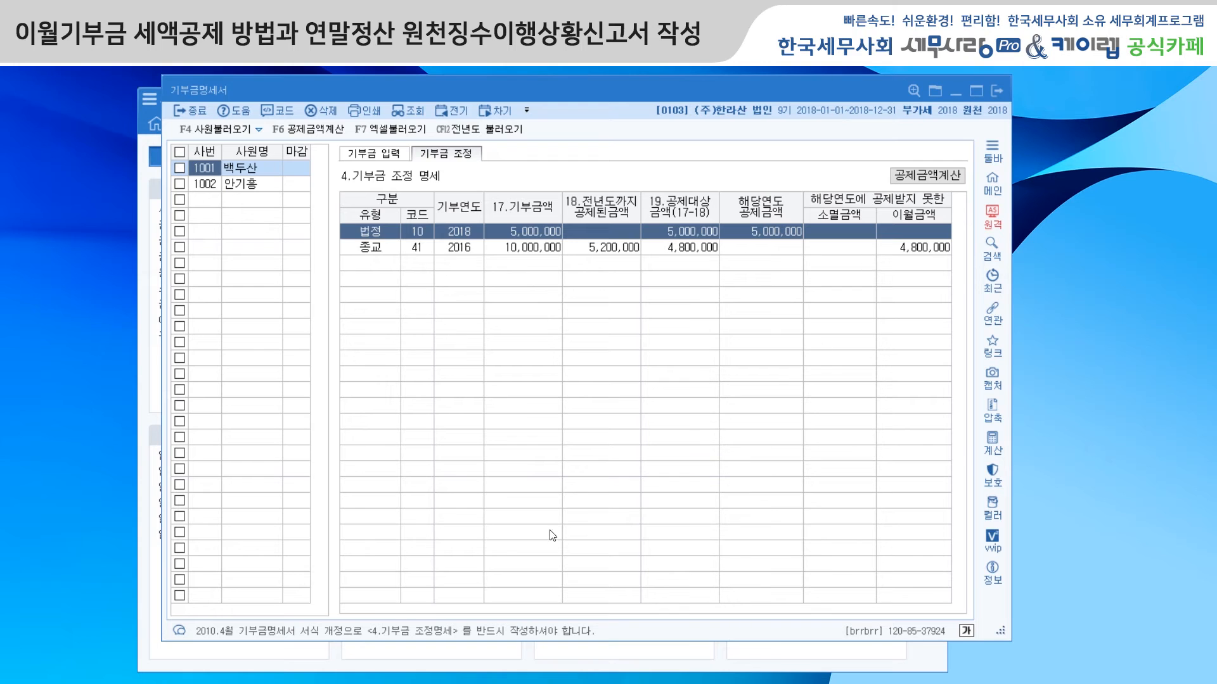
Step: View employee 1001's 기부금 조정 in the prior-year 2017 기부금명세서, and close that window
{"action": "left_click", "coordinate": [271, 662]}
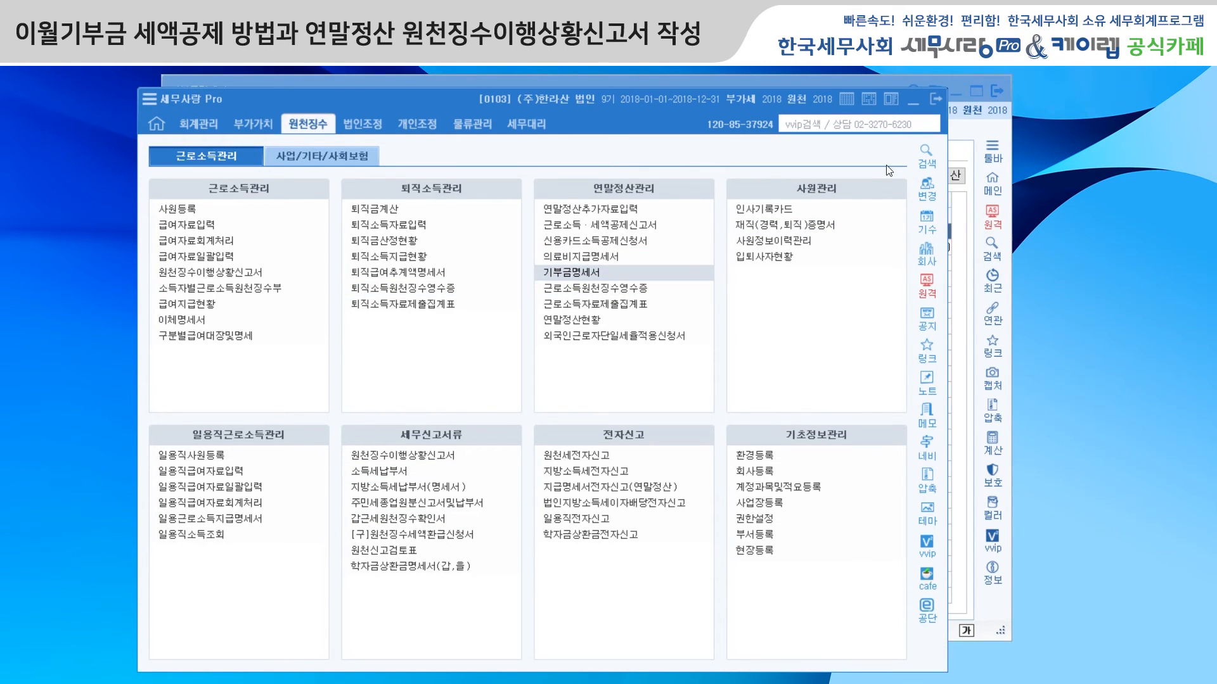
{"action": "left_click", "coordinate": [965, 135]}
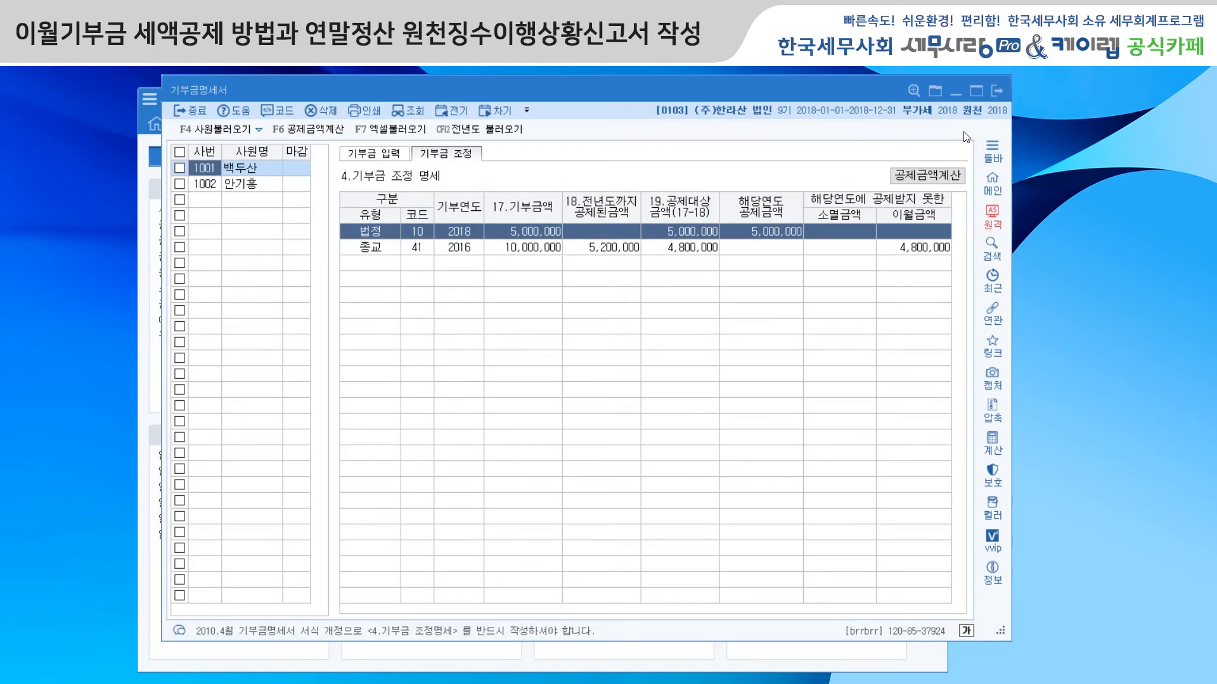
{"action": "left_click", "coordinate": [450, 110]}
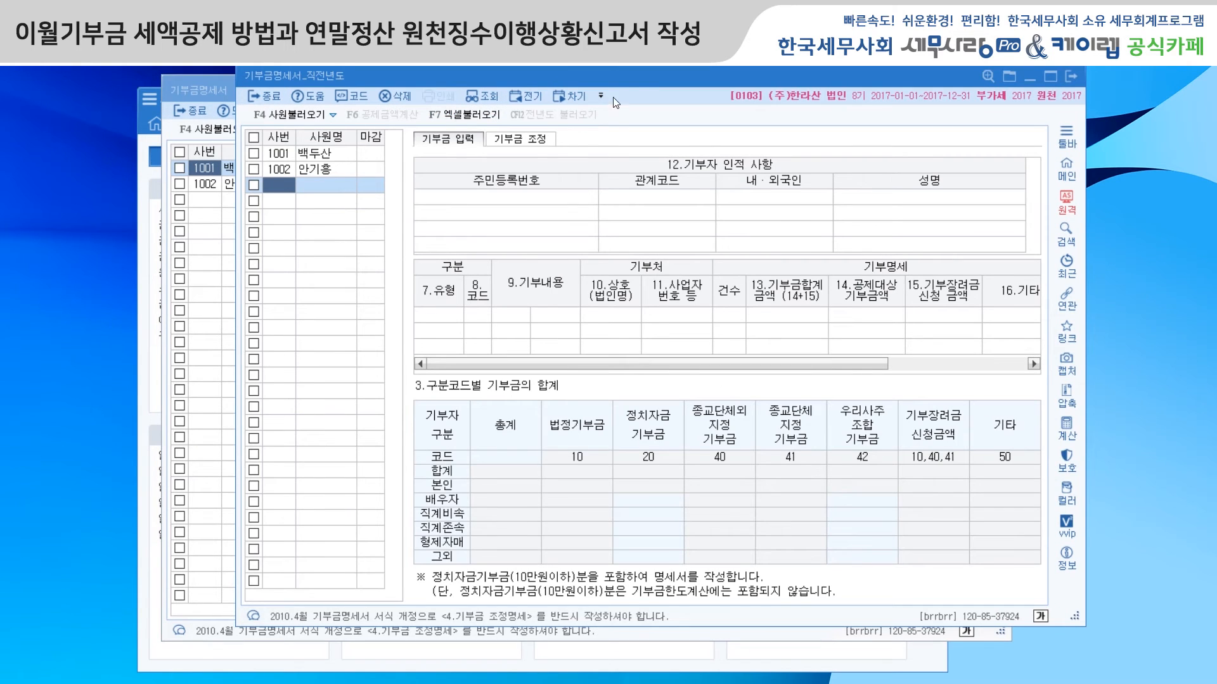
{"action": "left_click_drag", "start_coordinate": [632, 75], "coordinate": [557, 136]}
{"action": "left_click", "coordinate": [200, 214]}
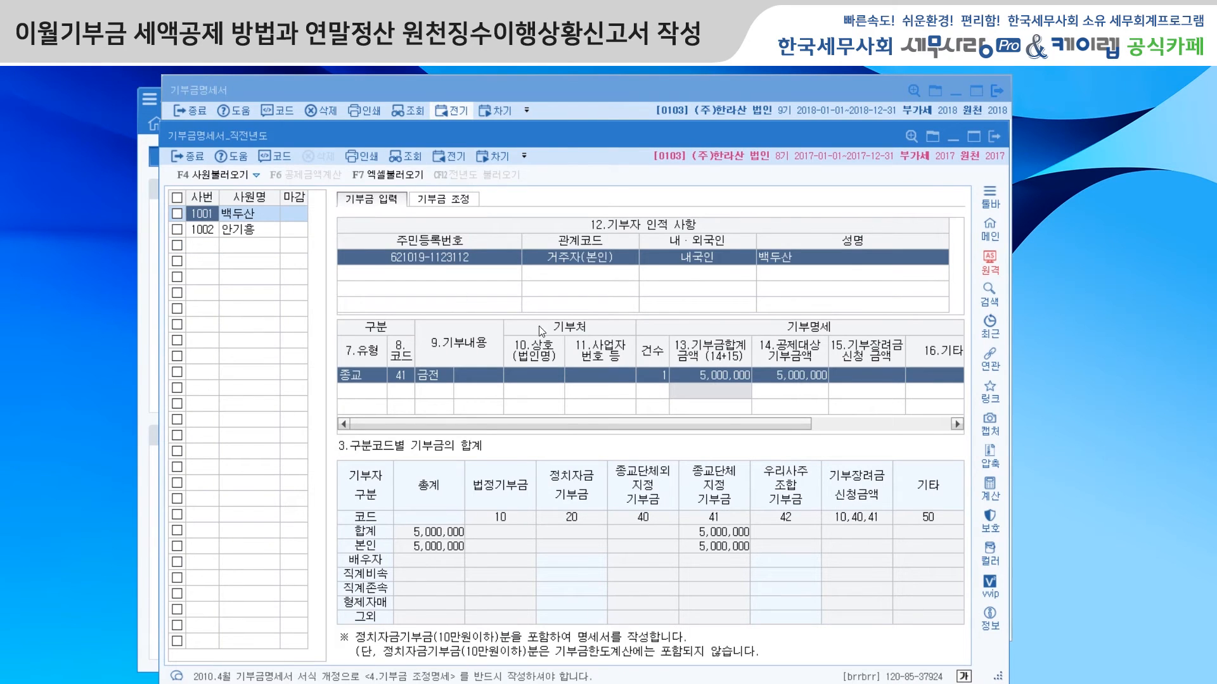
{"action": "left_click", "coordinate": [443, 199]}
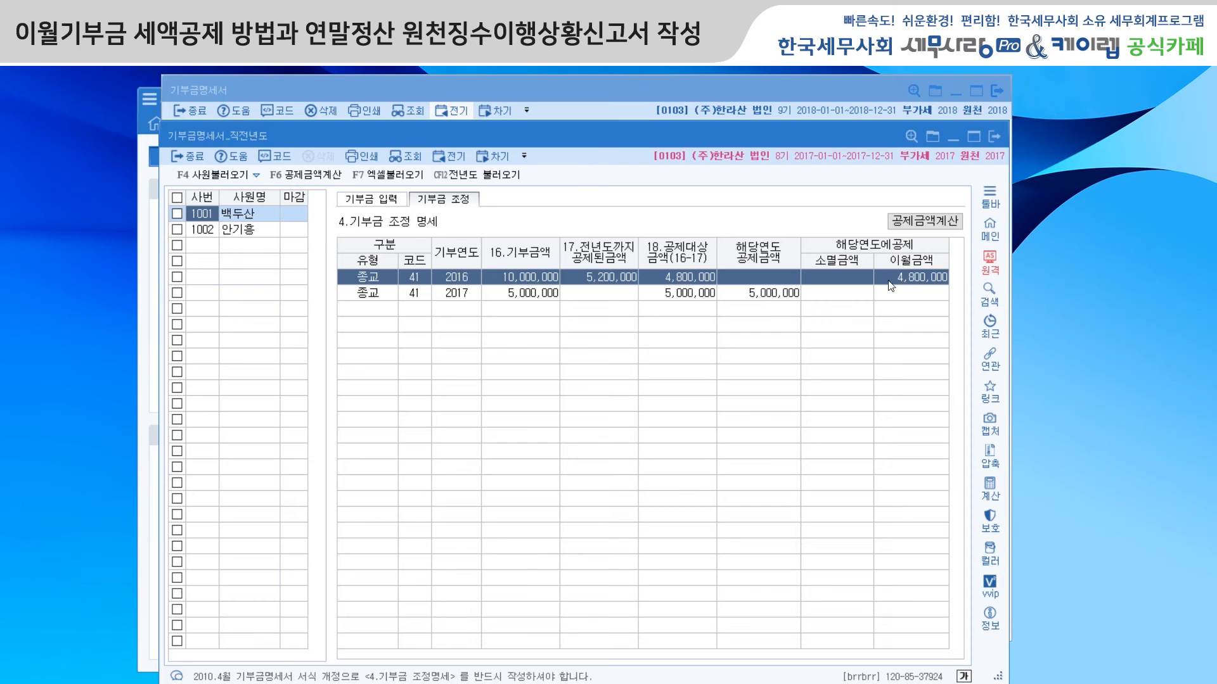
{"action": "left_click", "coordinate": [992, 141]}
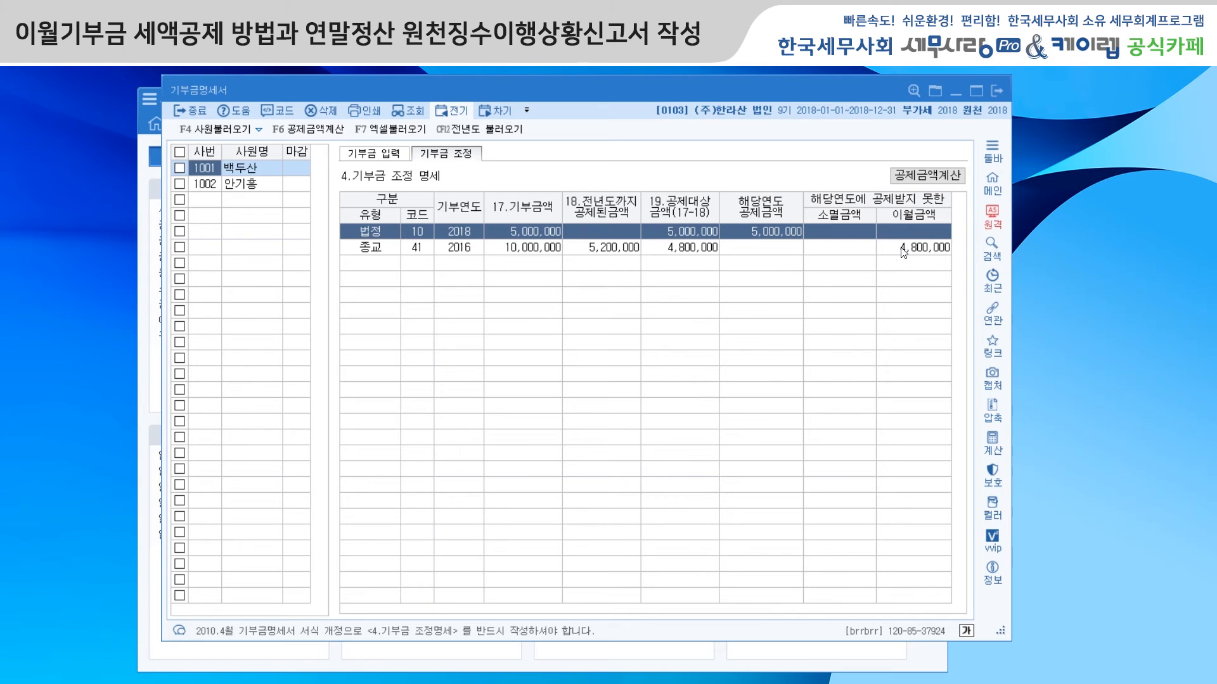
Step: Load employee 1001's donation amounts in 공제금액계산, apply them with 공제금액반영 and save, and close 기부금명세서
{"action": "left_click", "coordinate": [928, 175]}
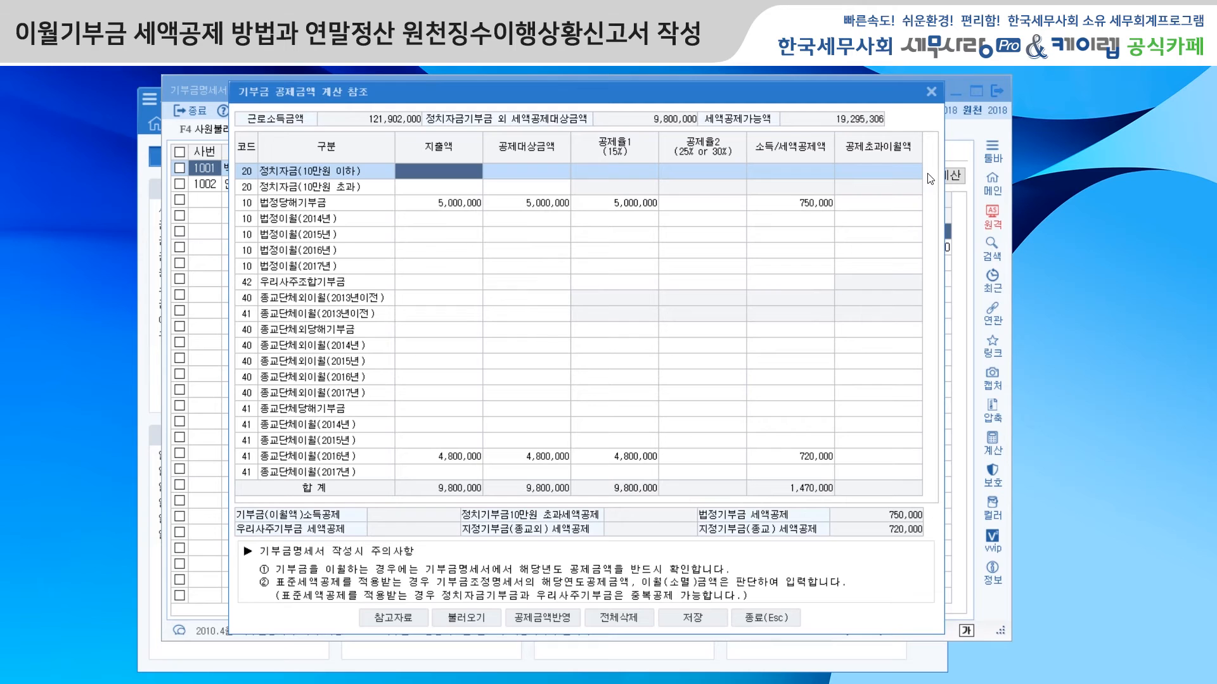
{"action": "left_click", "coordinate": [475, 621]}
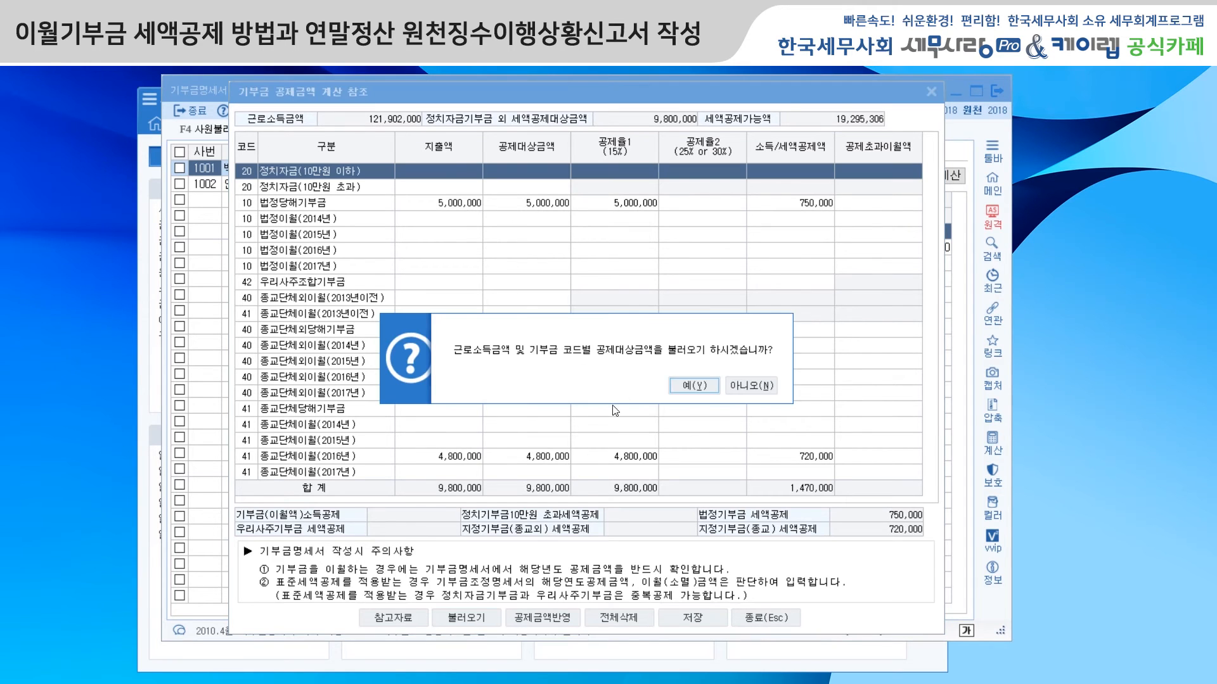
{"action": "left_click", "coordinate": [692, 379]}
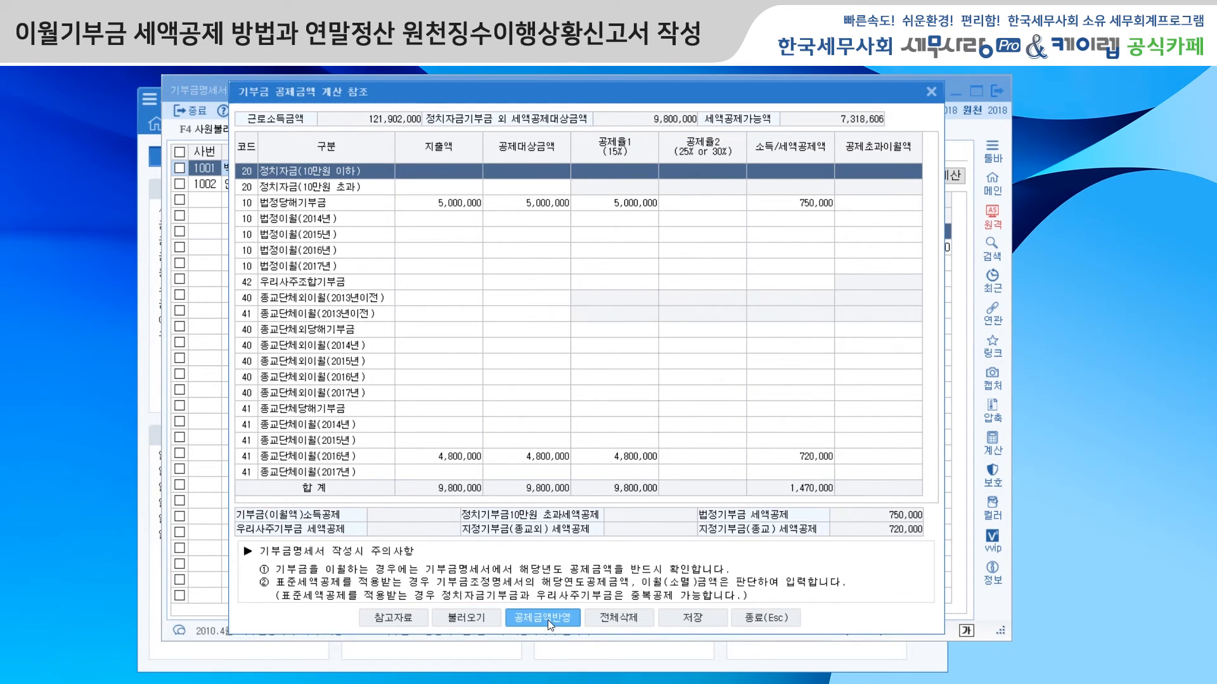
{"action": "left_click", "coordinate": [548, 620]}
{"action": "left_click", "coordinate": [695, 409]}
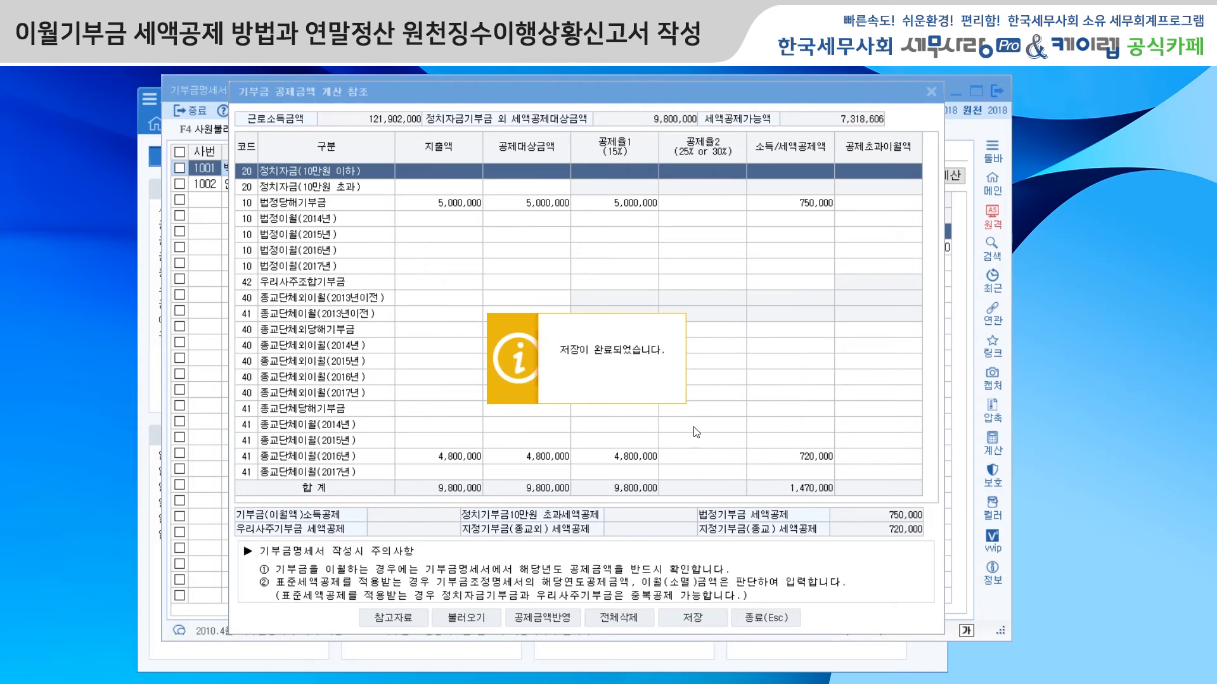
{"action": "left_click", "coordinate": [700, 618]}
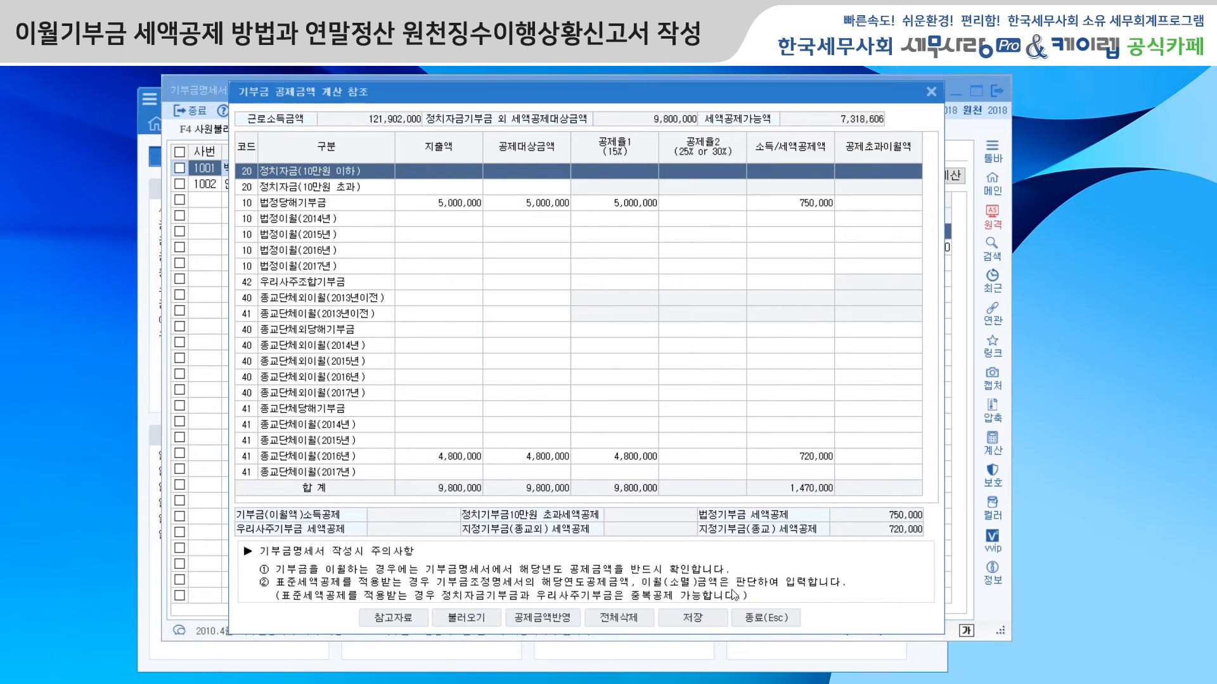
{"action": "left_click", "coordinate": [751, 620]}
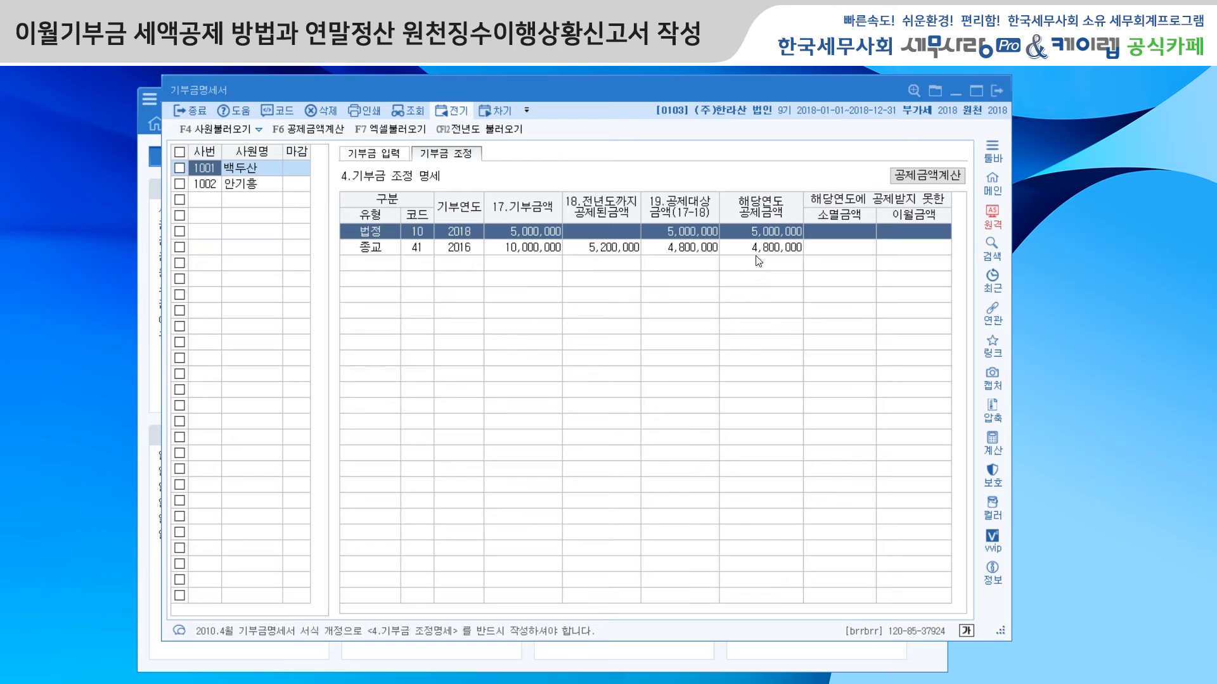
{"action": "left_click", "coordinate": [998, 93]}
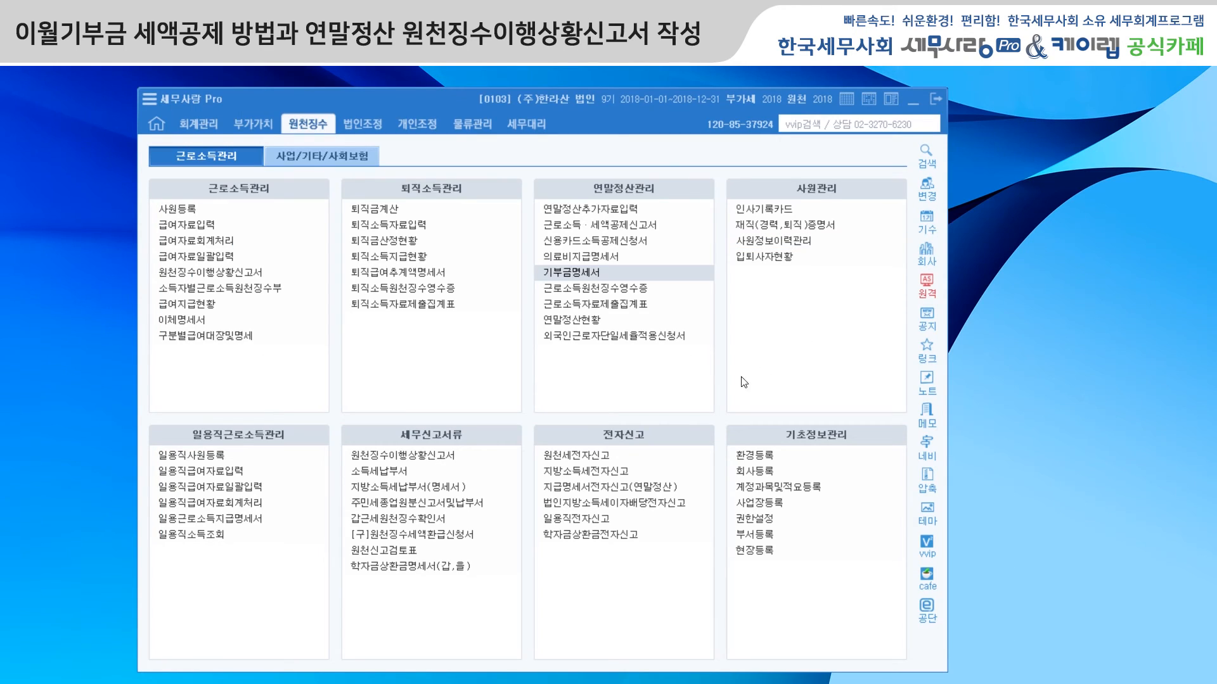
Step: Reopen 연말정산추가자료입력 and run 부양가족탭불러오기 for employee 1001
{"action": "left_click", "coordinate": [613, 212]}
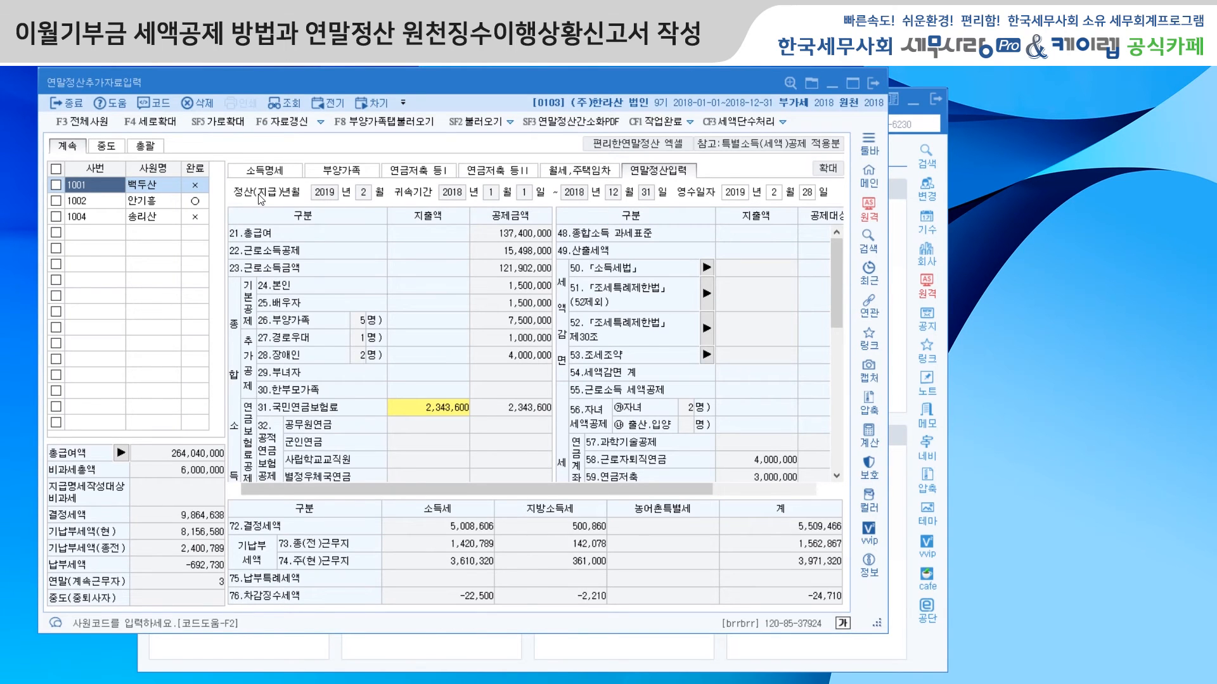
{"action": "left_click", "coordinate": [480, 126]}
{"action": "left_click", "coordinate": [615, 376]}
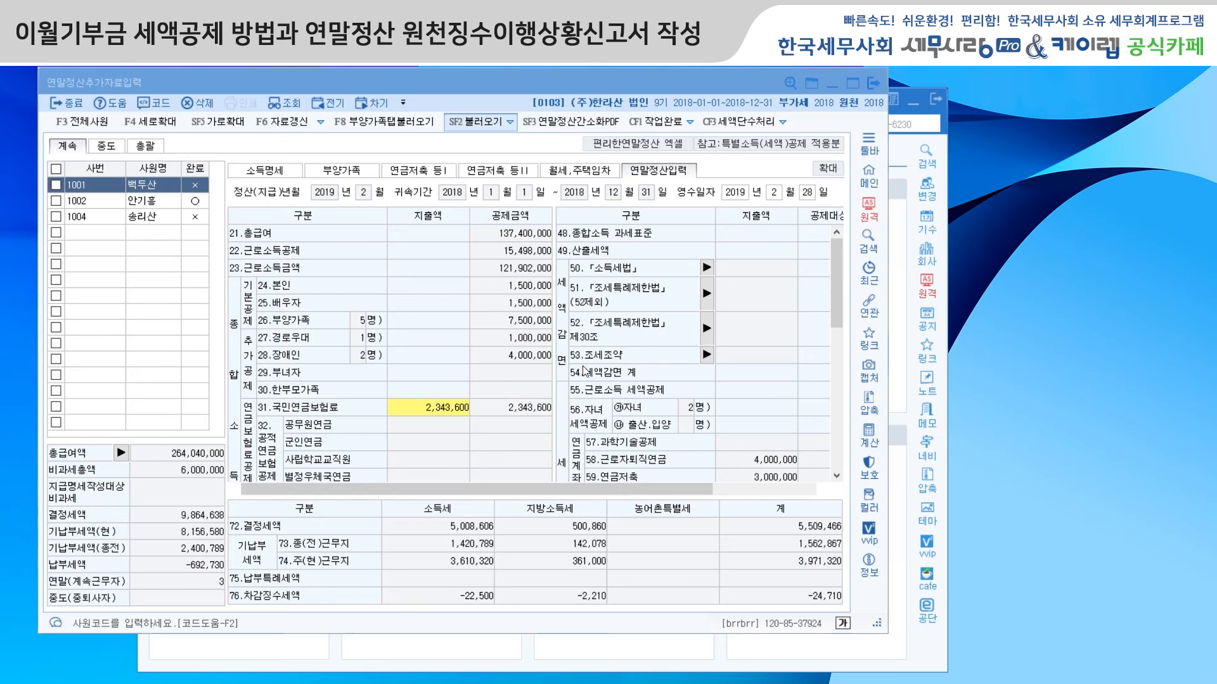
{"action": "left_click", "coordinate": [509, 124]}
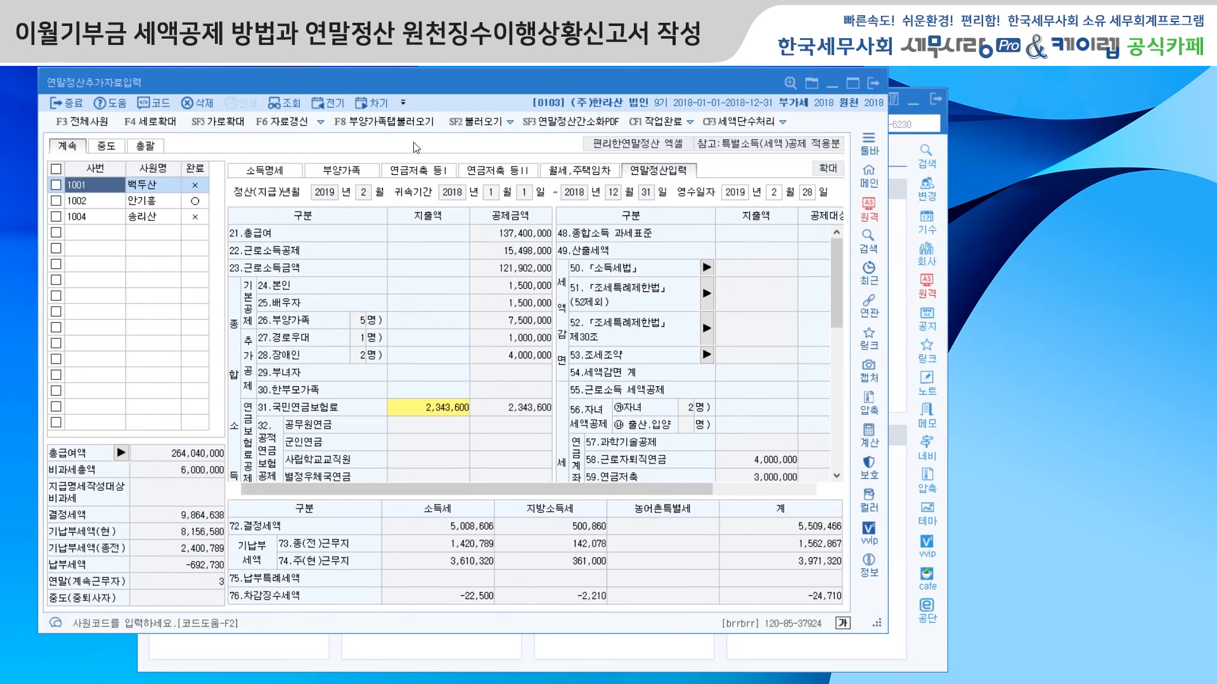
{"action": "left_click", "coordinate": [383, 126]}
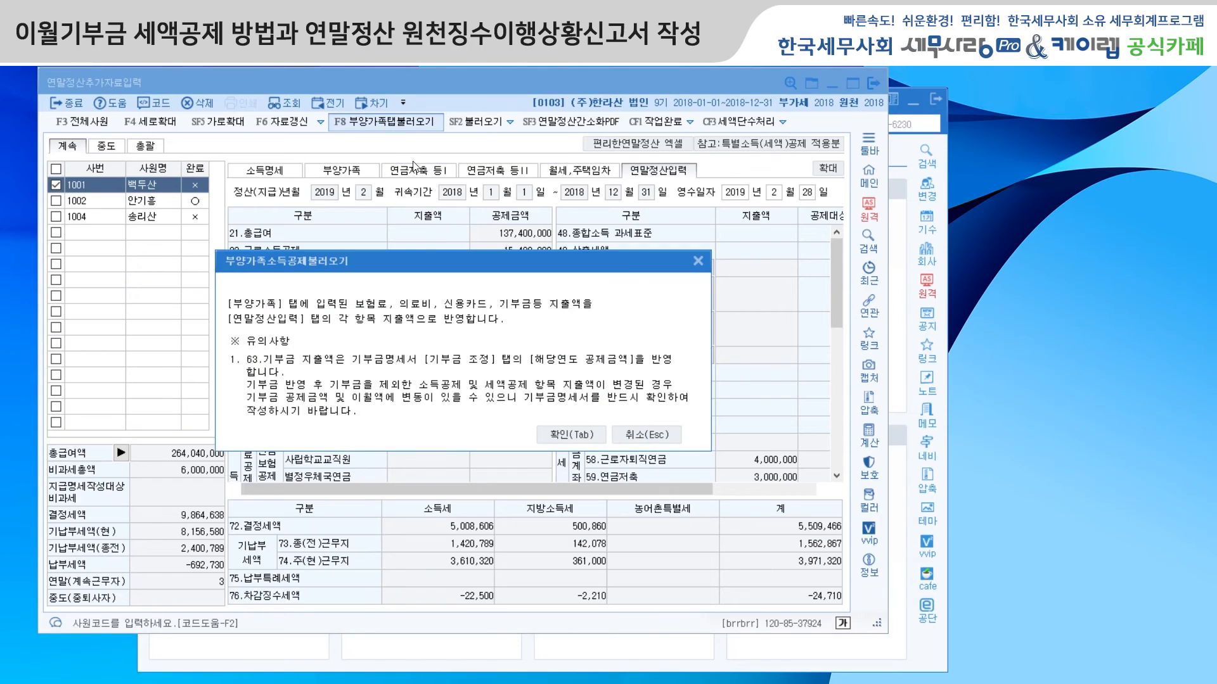
{"action": "left_click", "coordinate": [559, 430]}
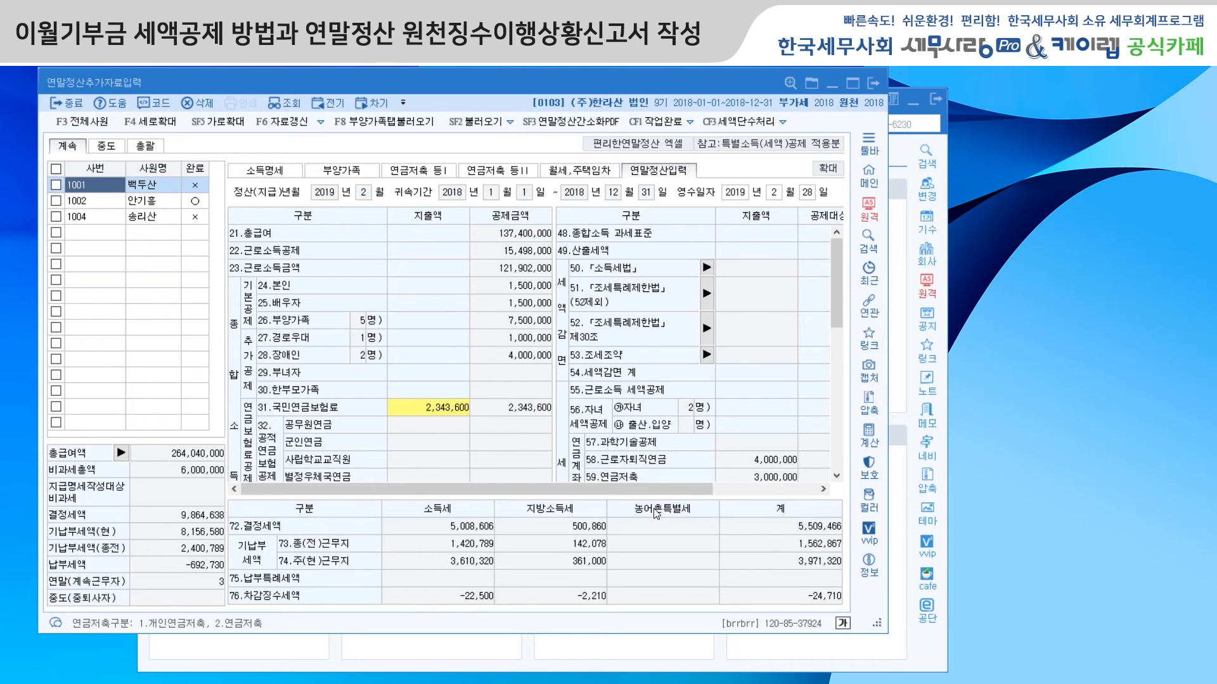
Step: Open employee 1001's donation details from 부양가족 and select the 2016 종교 entry in 기부금 조정
{"action": "left_click", "coordinate": [349, 171]}
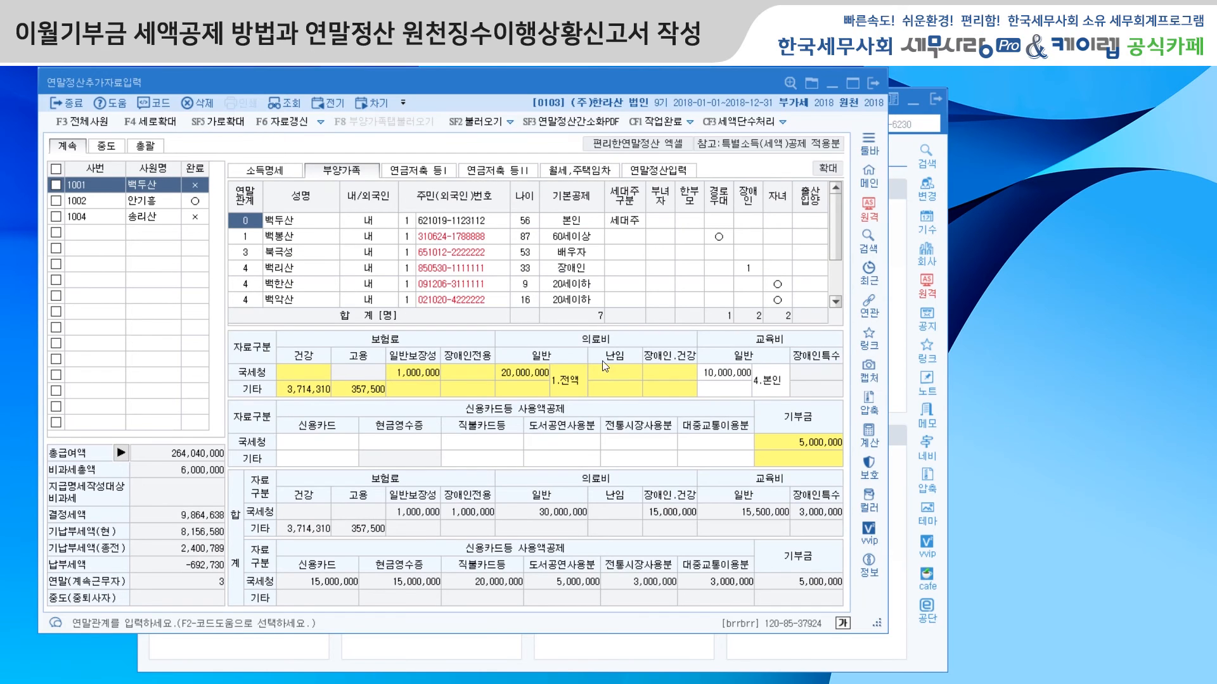
{"action": "double_click", "coordinate": [784, 443]}
{"action": "left_click", "coordinate": [268, 185]}
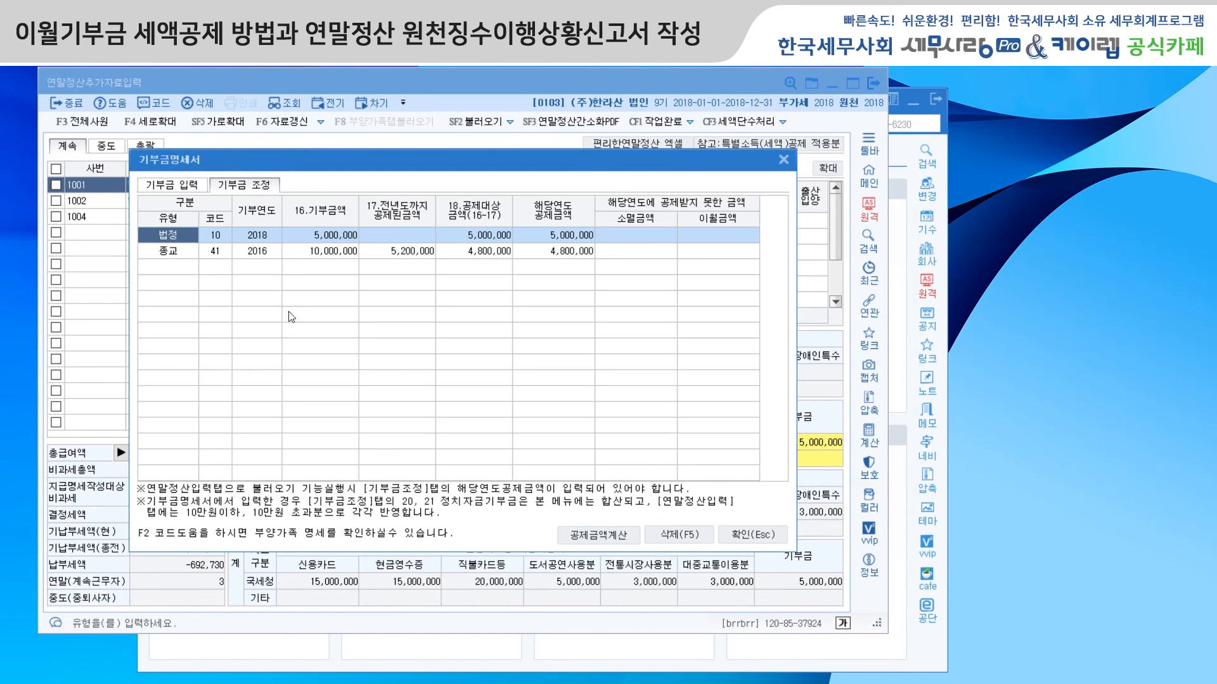
{"action": "left_click", "coordinate": [260, 252]}
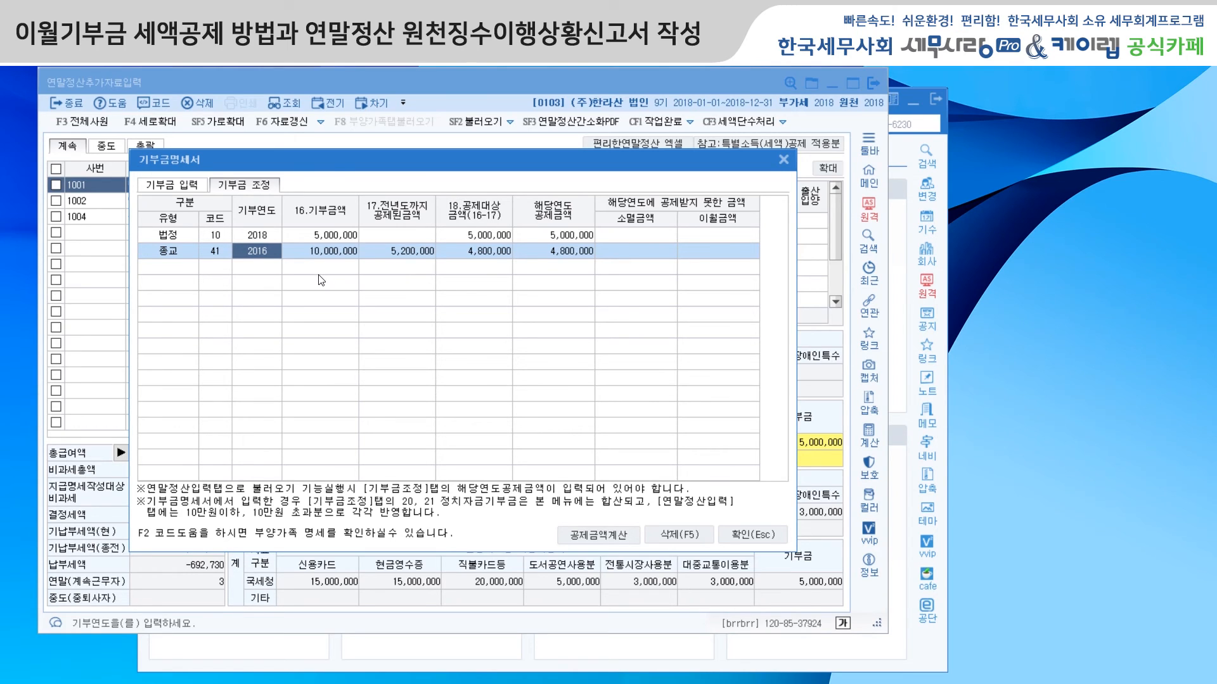
Step: Close the donation details, mark all employees as 작업완료 in 연말정산추가자료입력, and exit that window
{"action": "left_click", "coordinate": [784, 160]}
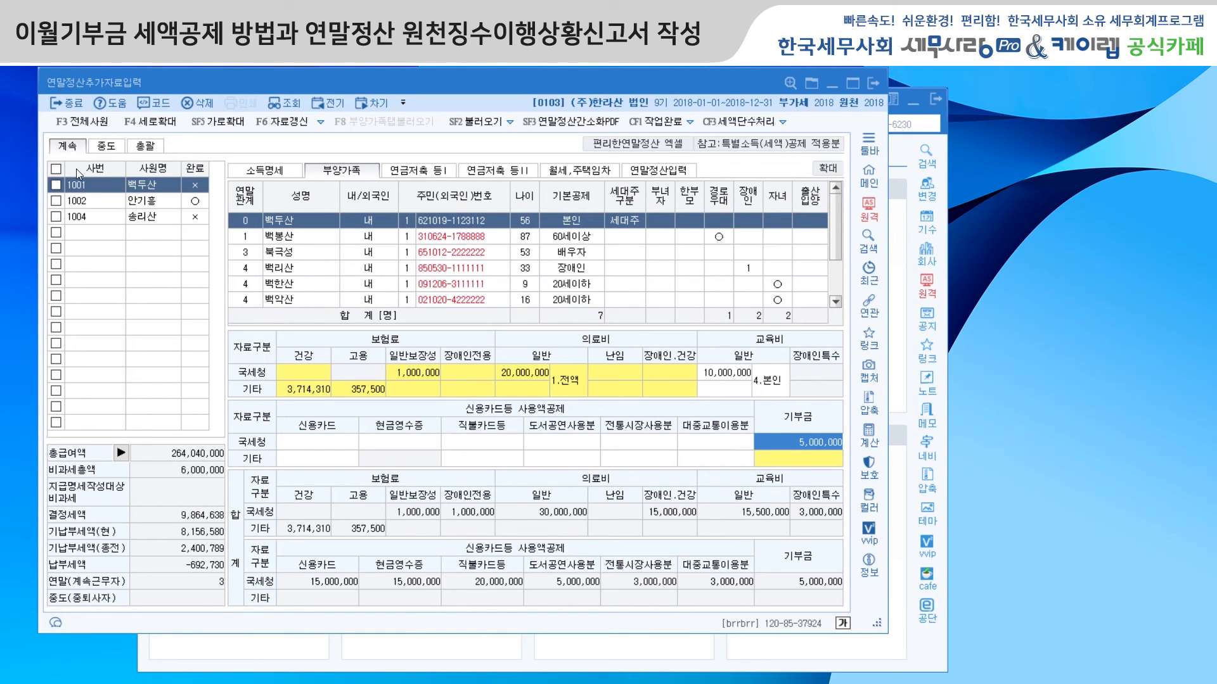
{"action": "left_click", "coordinate": [57, 169]}
{"action": "left_click", "coordinate": [667, 122]}
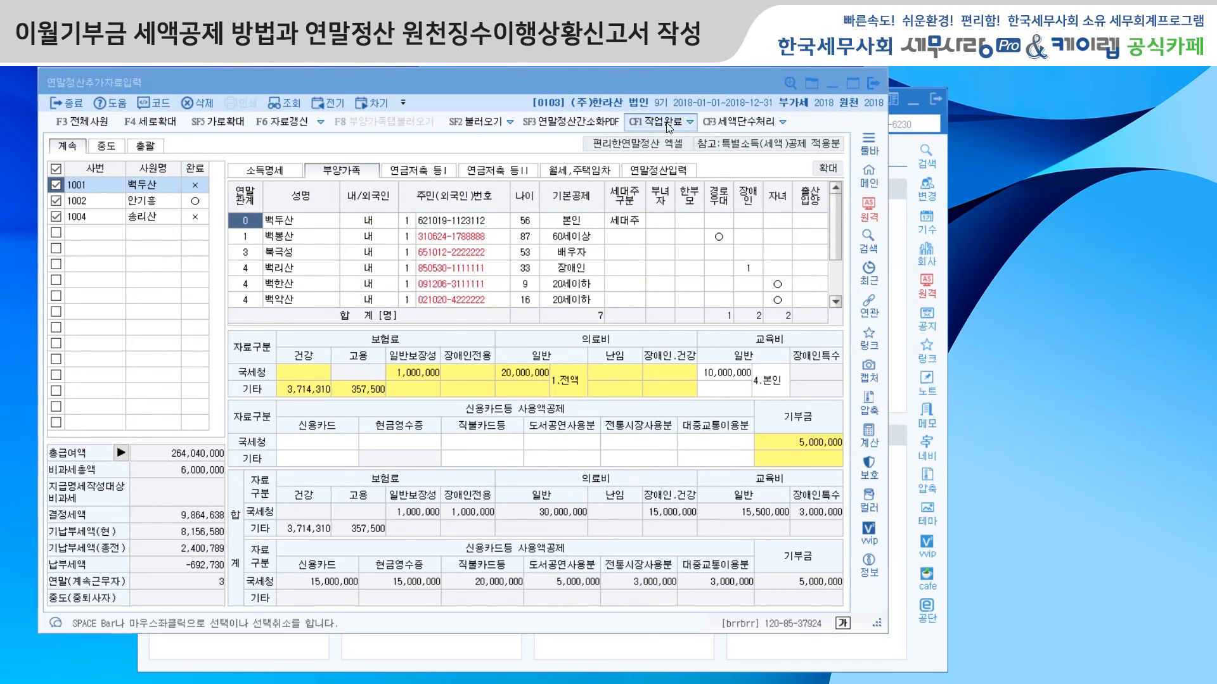
{"action": "left_click", "coordinate": [542, 375]}
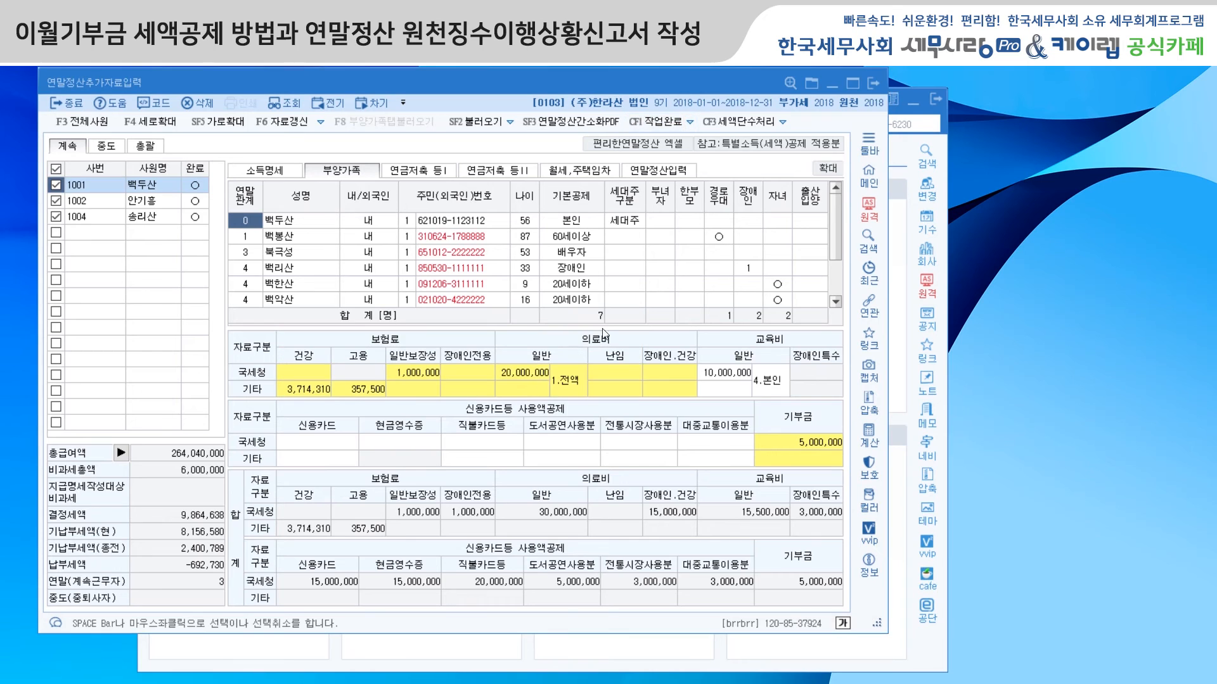
{"action": "left_click", "coordinate": [874, 86]}
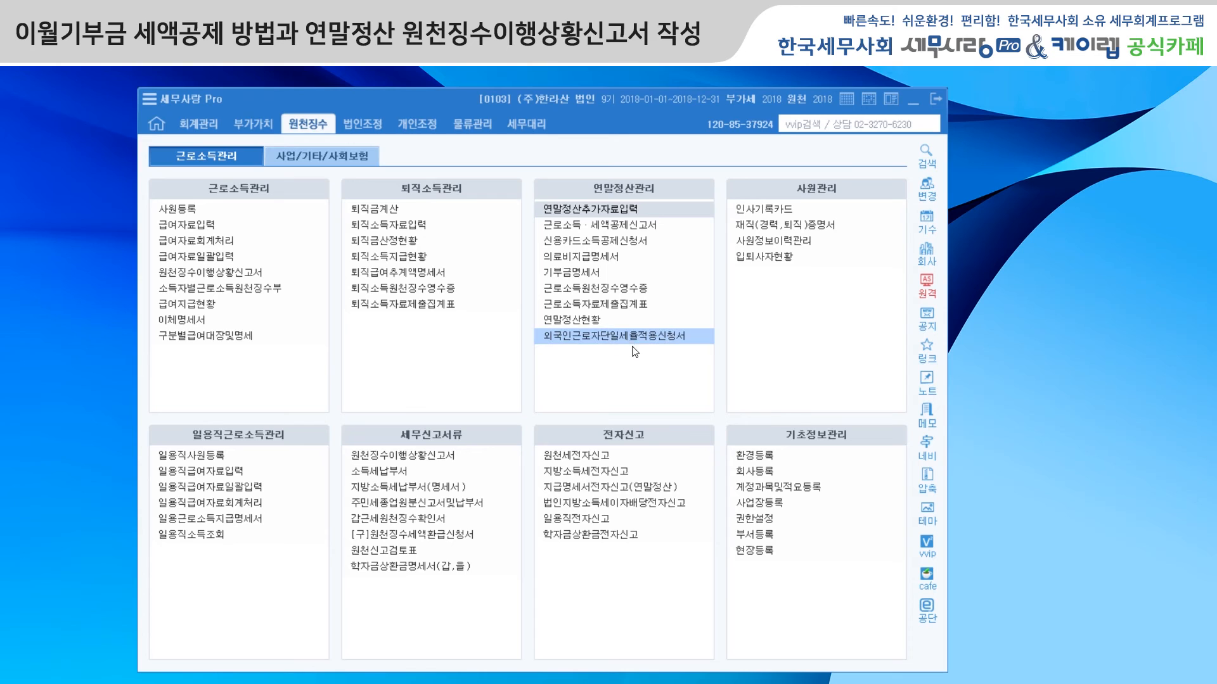
Step: Change the 원천 작업년도 to 2019 and load 급여자료입력 for 귀속년월 2019-02 with payment date 2019-02-25
{"action": "left_click", "coordinate": [801, 100]}
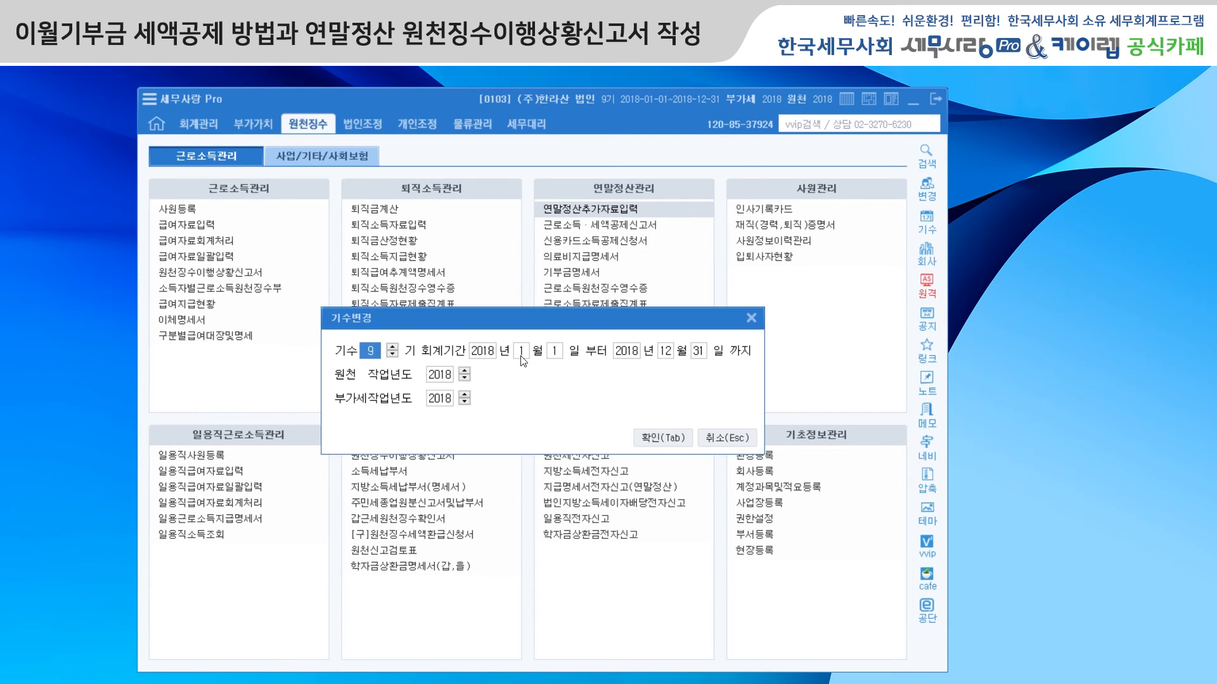
{"action": "left_click", "coordinate": [656, 436]}
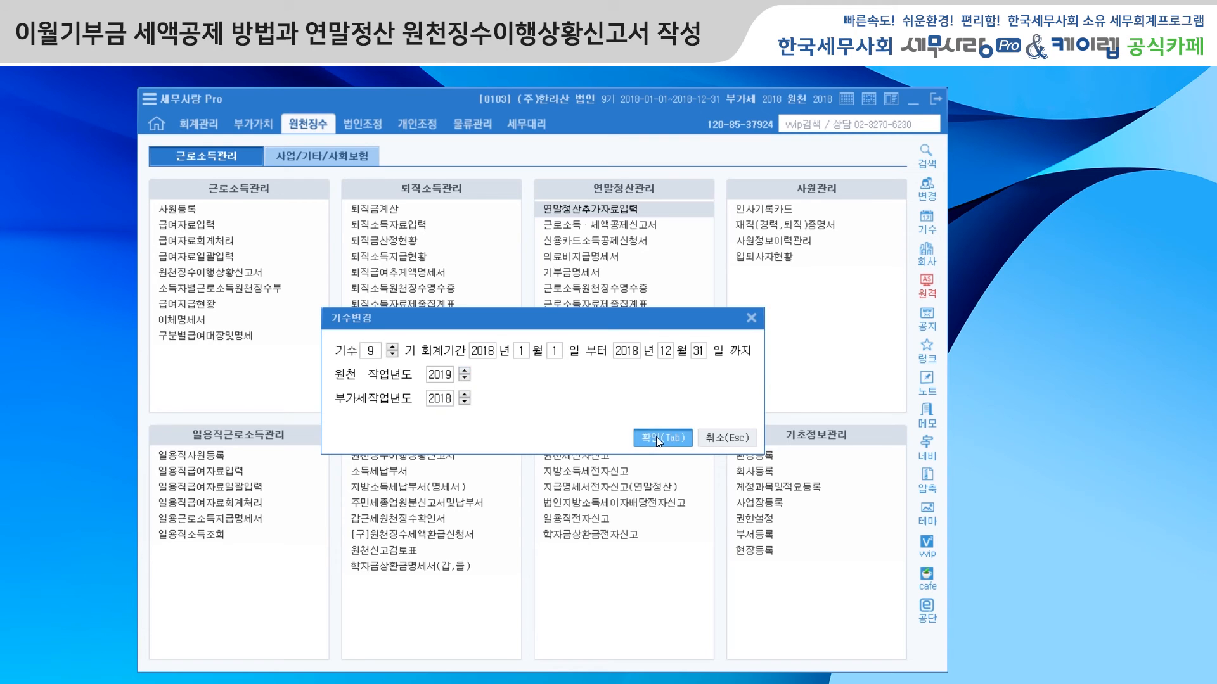
{"action": "left_click", "coordinate": [217, 227]}
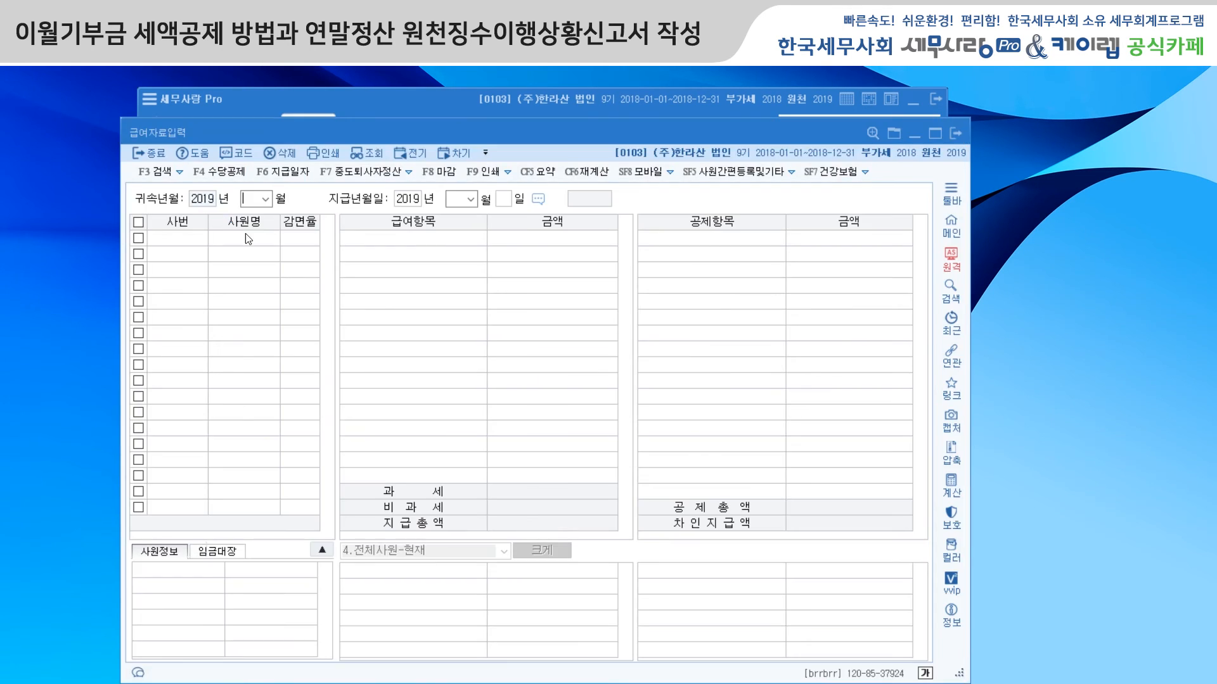
{"action": "type", "text": "02"}
{"action": "key", "text": "Return"}
{"action": "key", "text": "Return"}
{"action": "key", "text": "Return"}
{"action": "key", "text": "Return"}
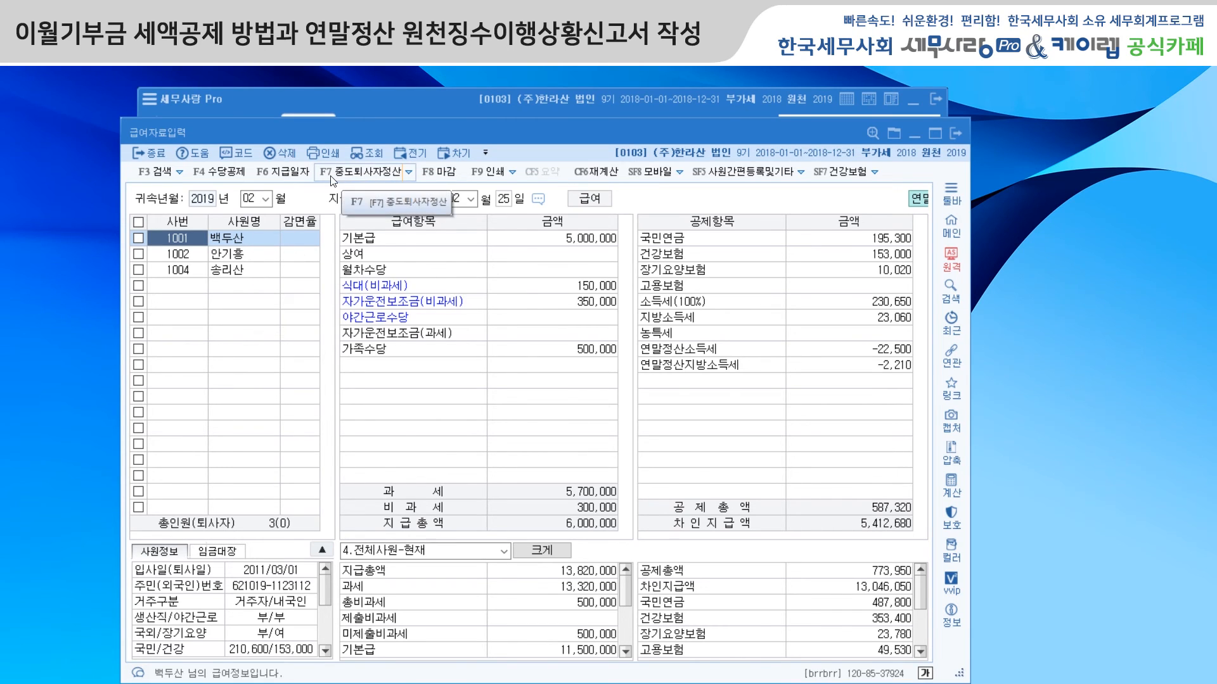
Step: Open the 연말정산 function in 급여자료입력 and run 새로불러오기 for all employees
{"action": "left_click", "coordinate": [410, 176]}
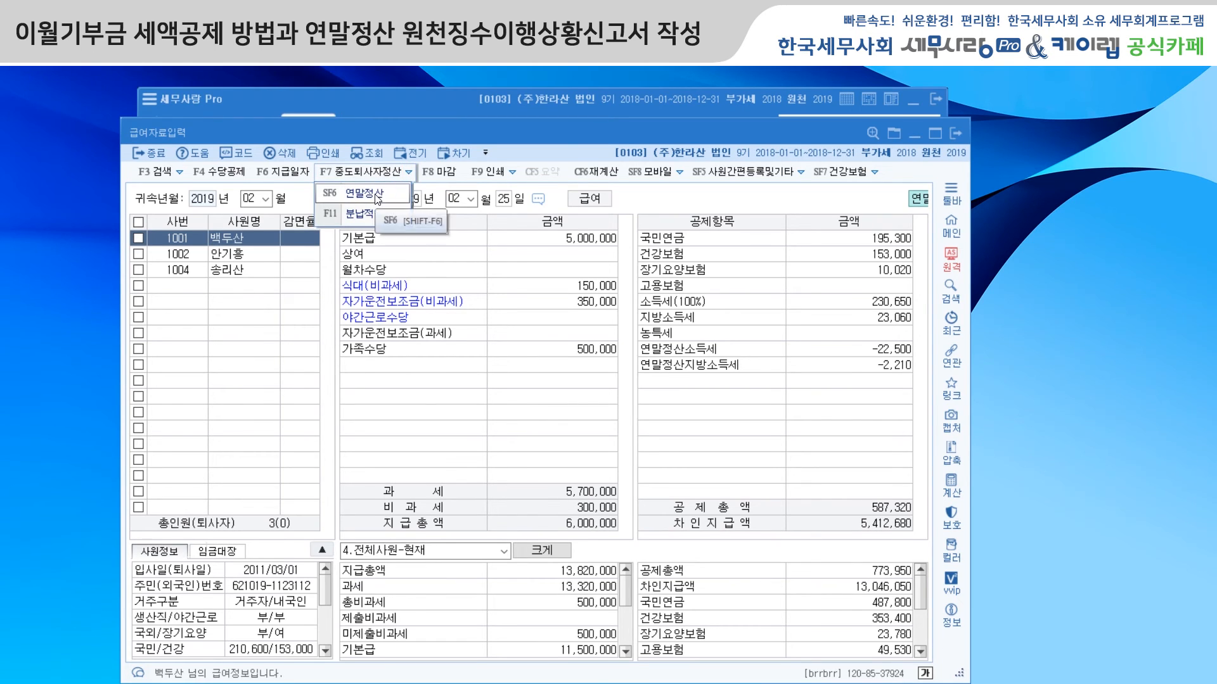
{"action": "left_click", "coordinate": [376, 196]}
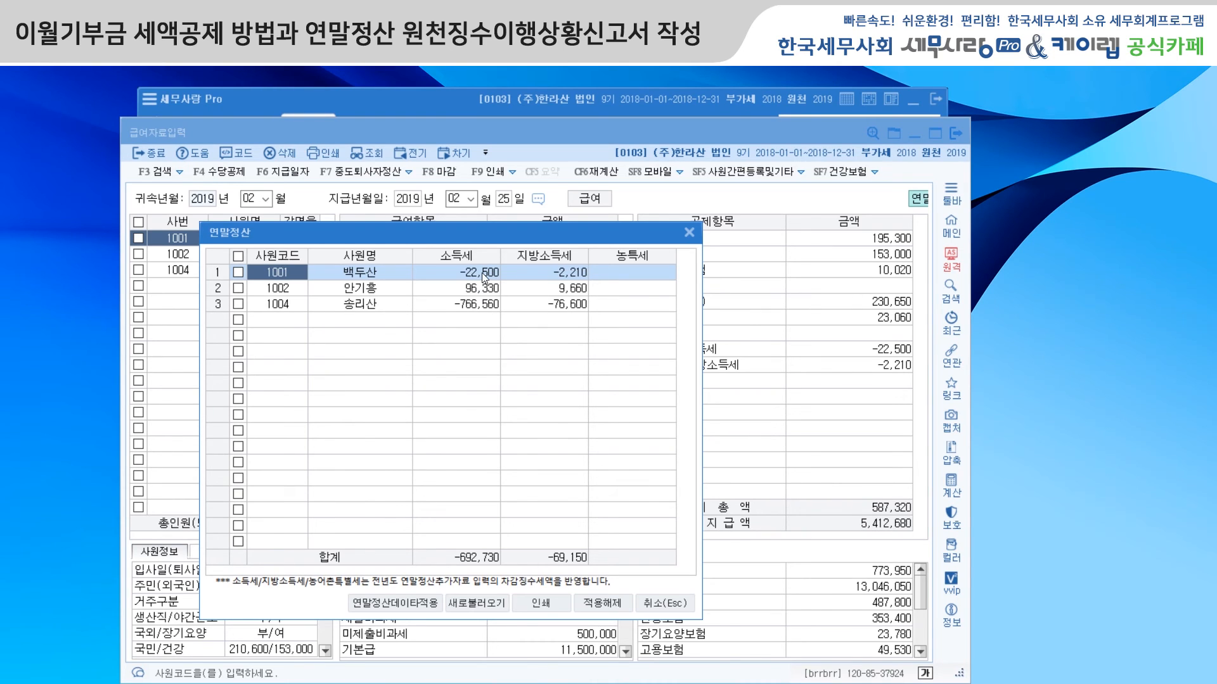
{"action": "left_click", "coordinate": [238, 256]}
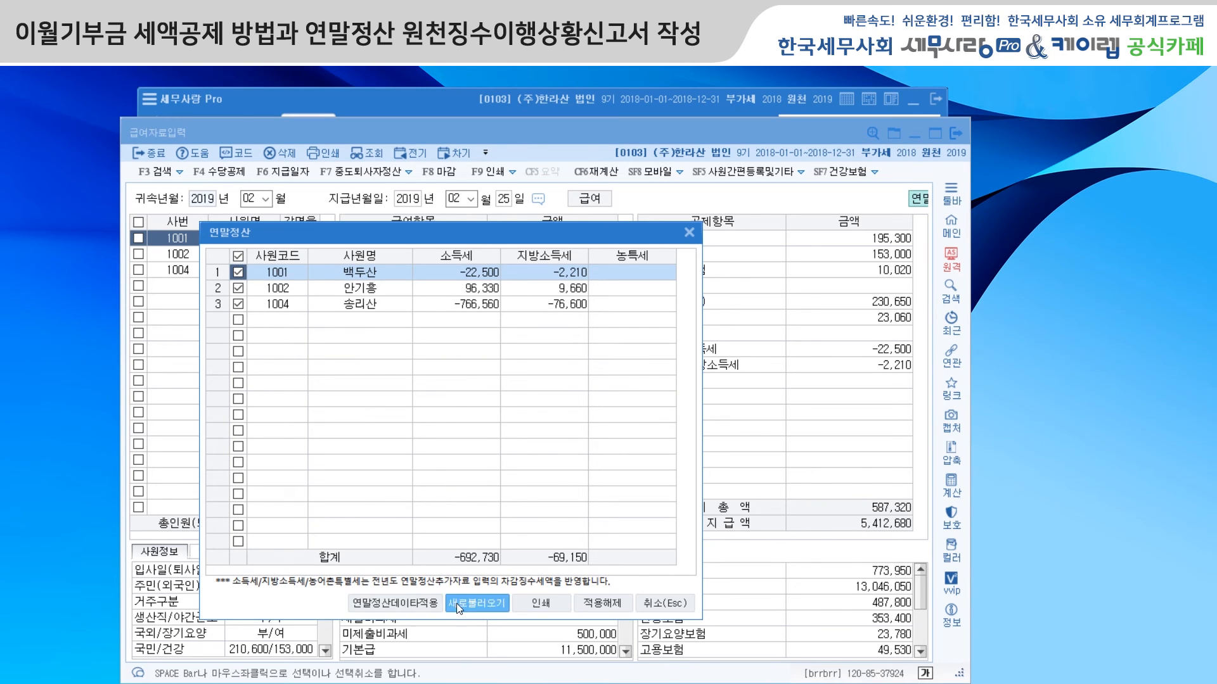
{"action": "left_click", "coordinate": [475, 603]}
{"action": "left_click", "coordinate": [477, 460]}
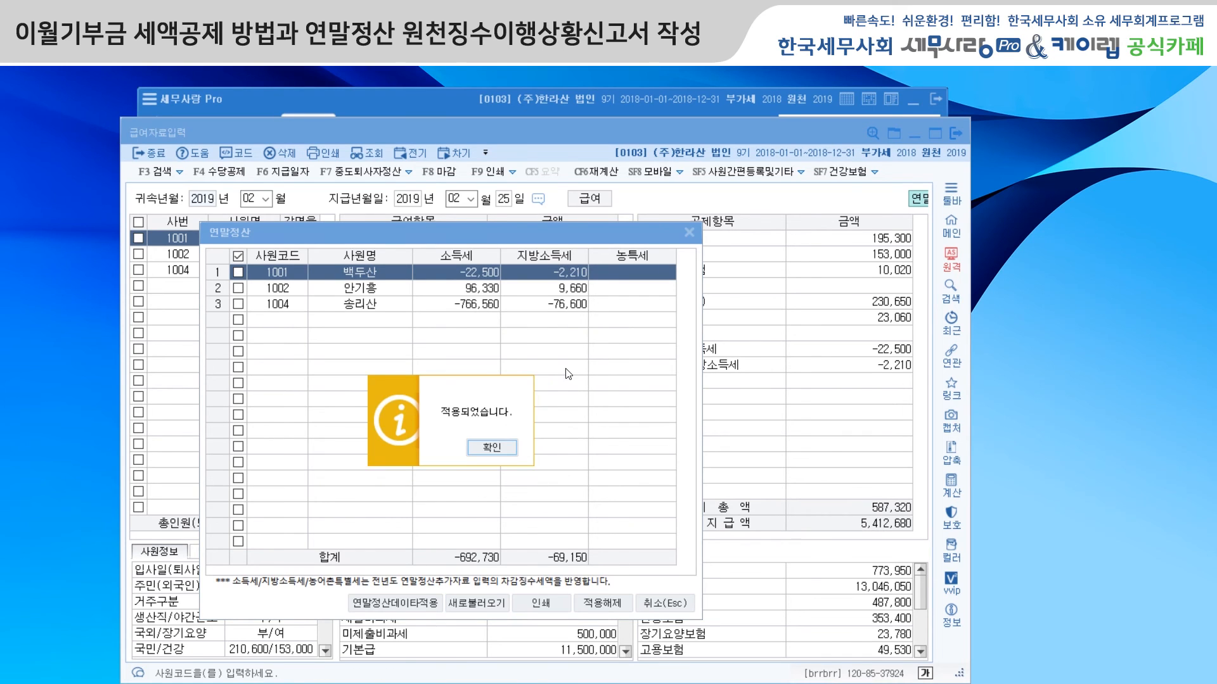
{"action": "left_click", "coordinate": [478, 457]}
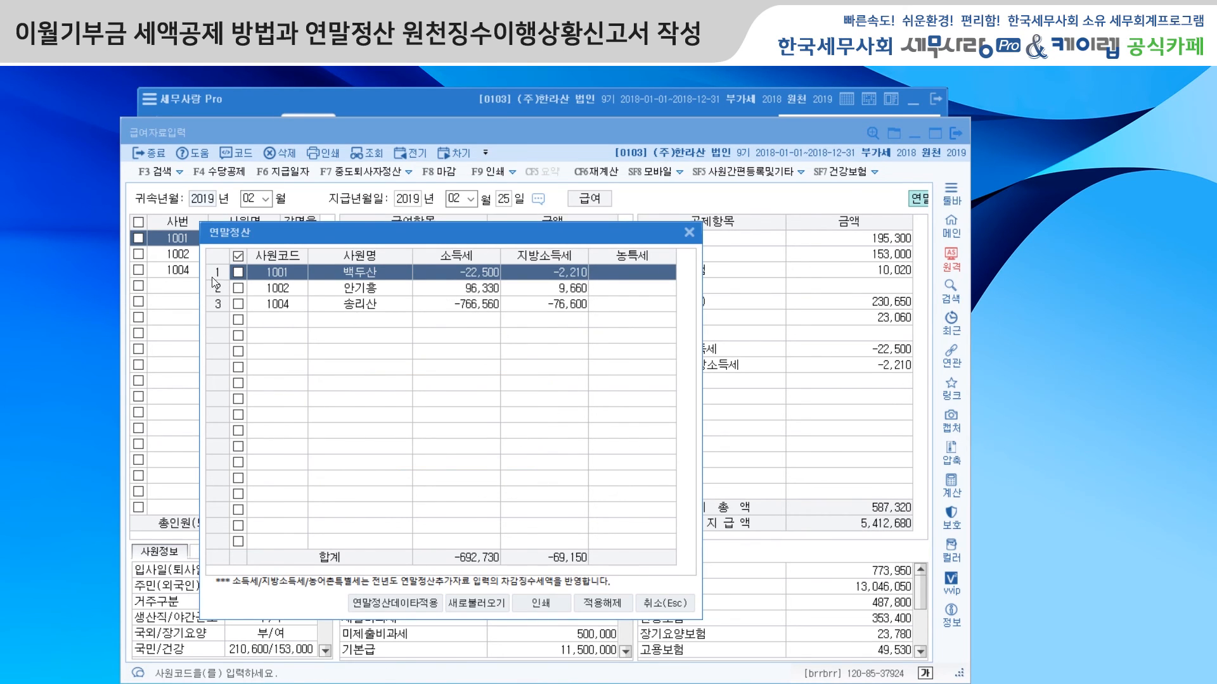
Step: Apply the year-end settlement data to the February 2019 payroll of all employees with 연말정산데이타적용
{"action": "left_click", "coordinate": [237, 256]}
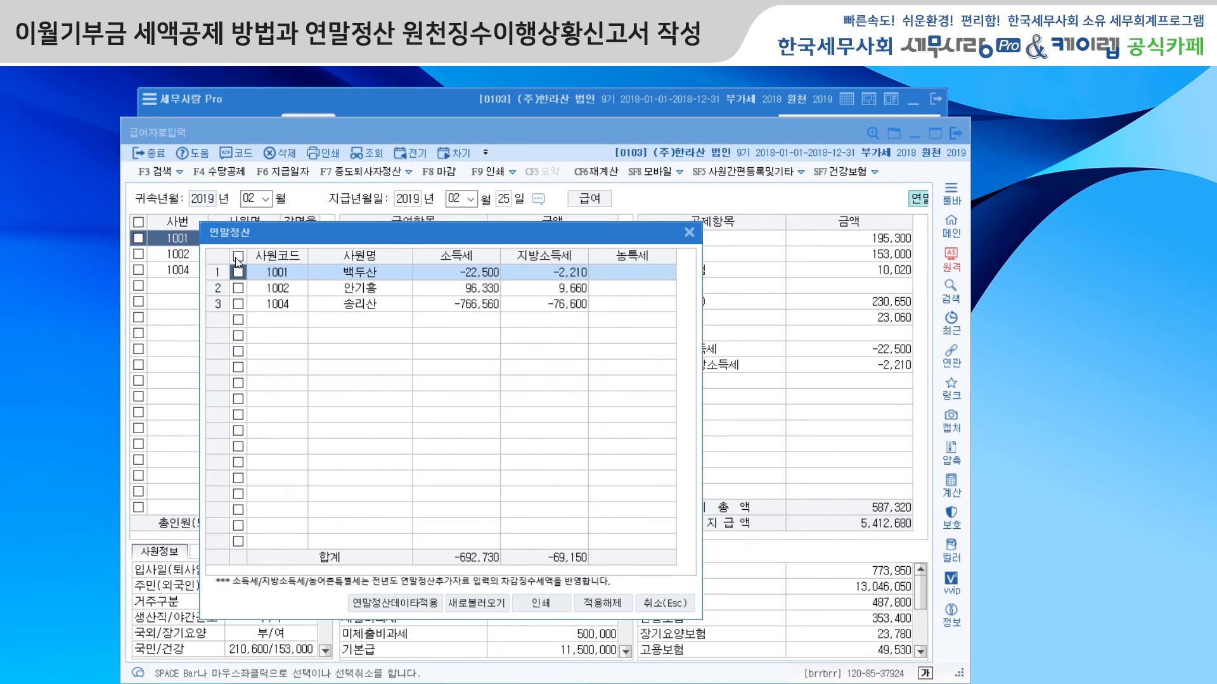
{"action": "left_click", "coordinate": [412, 605]}
{"action": "left_click", "coordinate": [517, 445]}
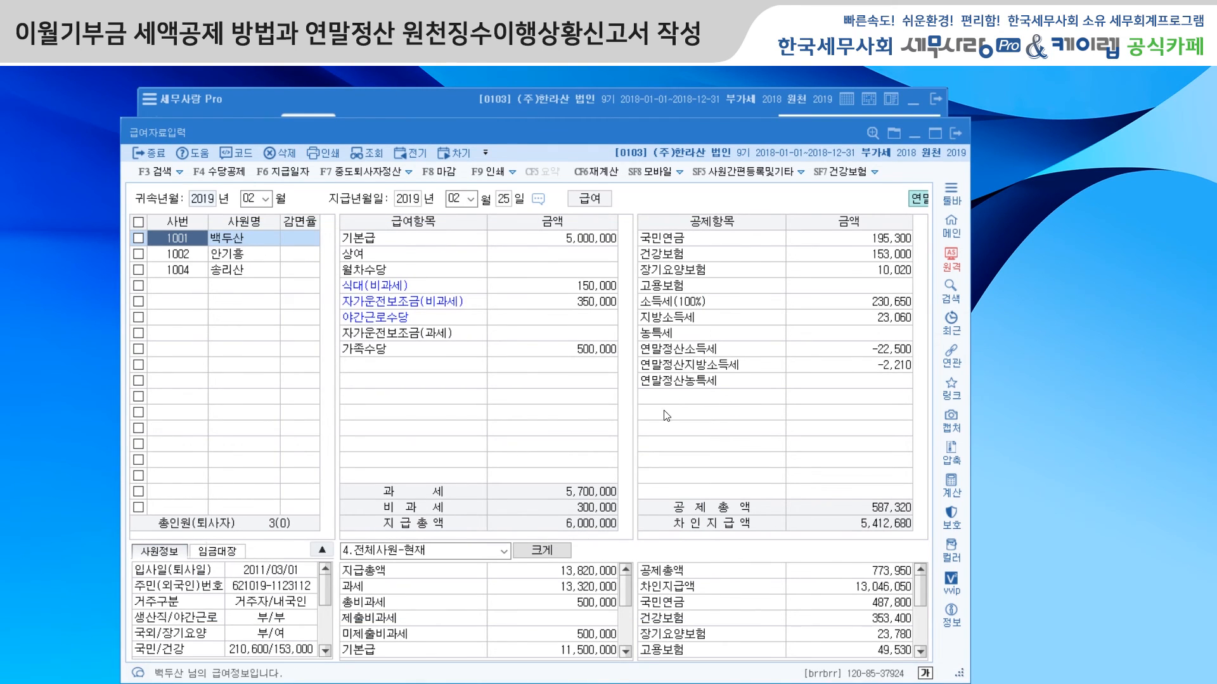
Step: Check employee 1002's year-end tax deductions, then finalize the February payroll with 마감 and close 급여자료입력
{"action": "left_click_drag", "start_coordinate": [971, 314], "coordinate": [993, 313]}
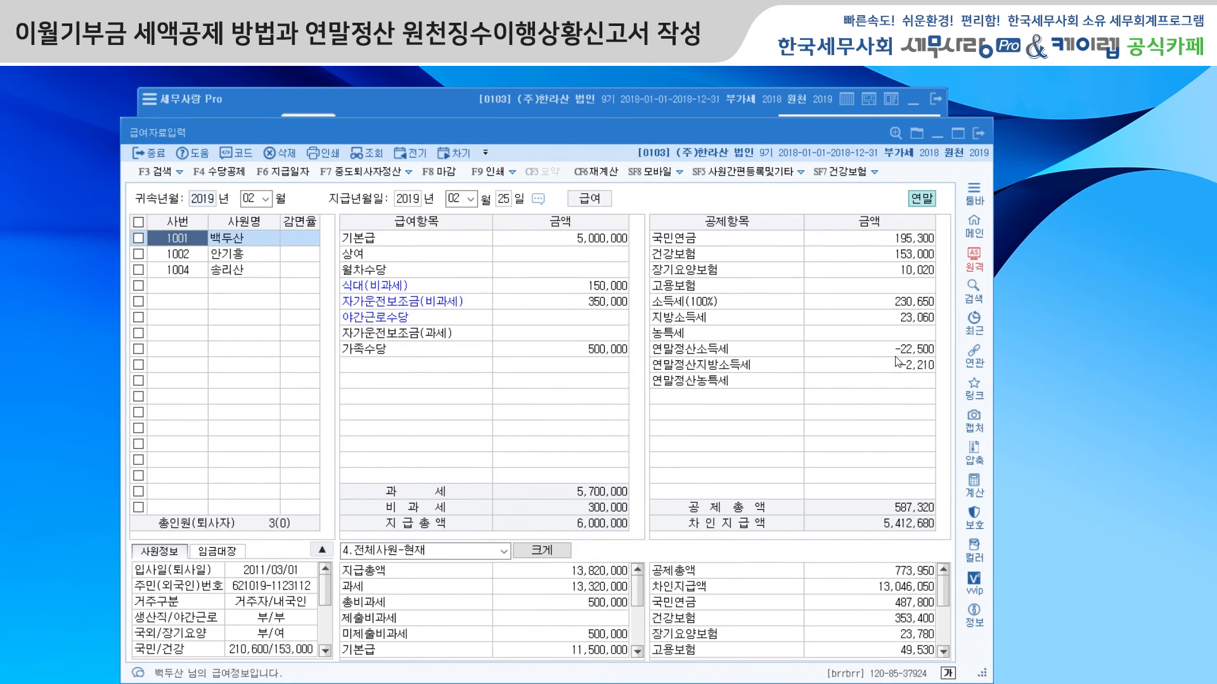
{"action": "left_click", "coordinate": [262, 262]}
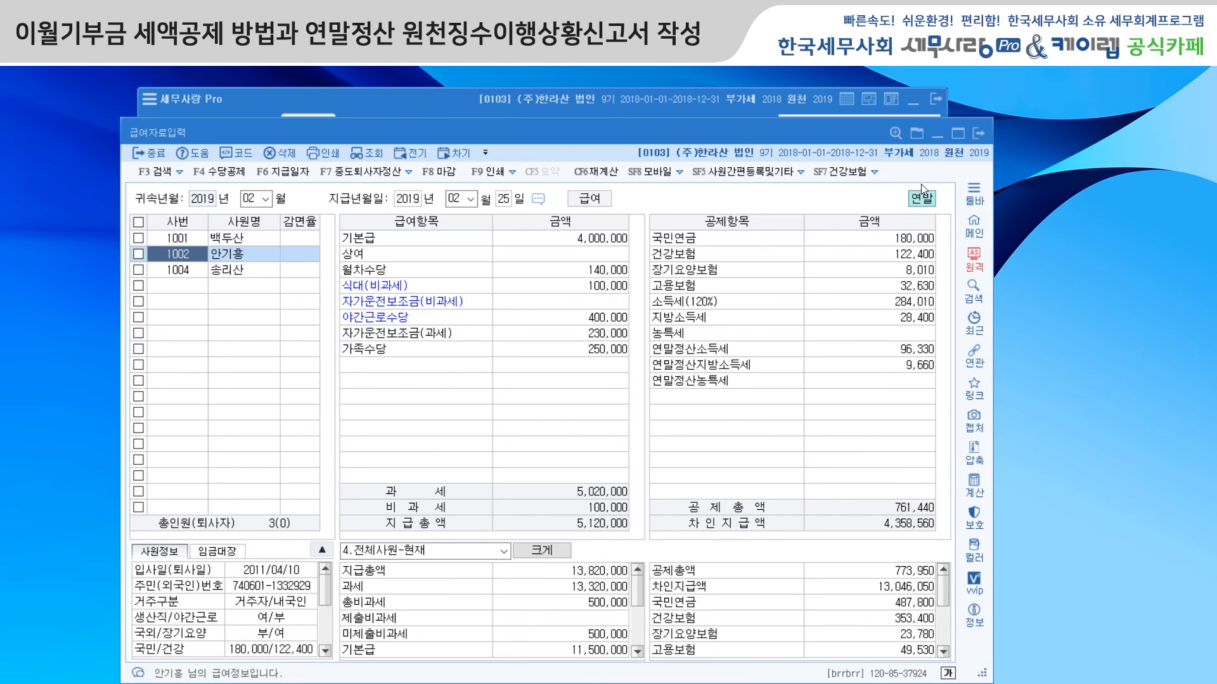
{"action": "left_click", "coordinate": [444, 180]}
{"action": "left_click", "coordinate": [566, 425]}
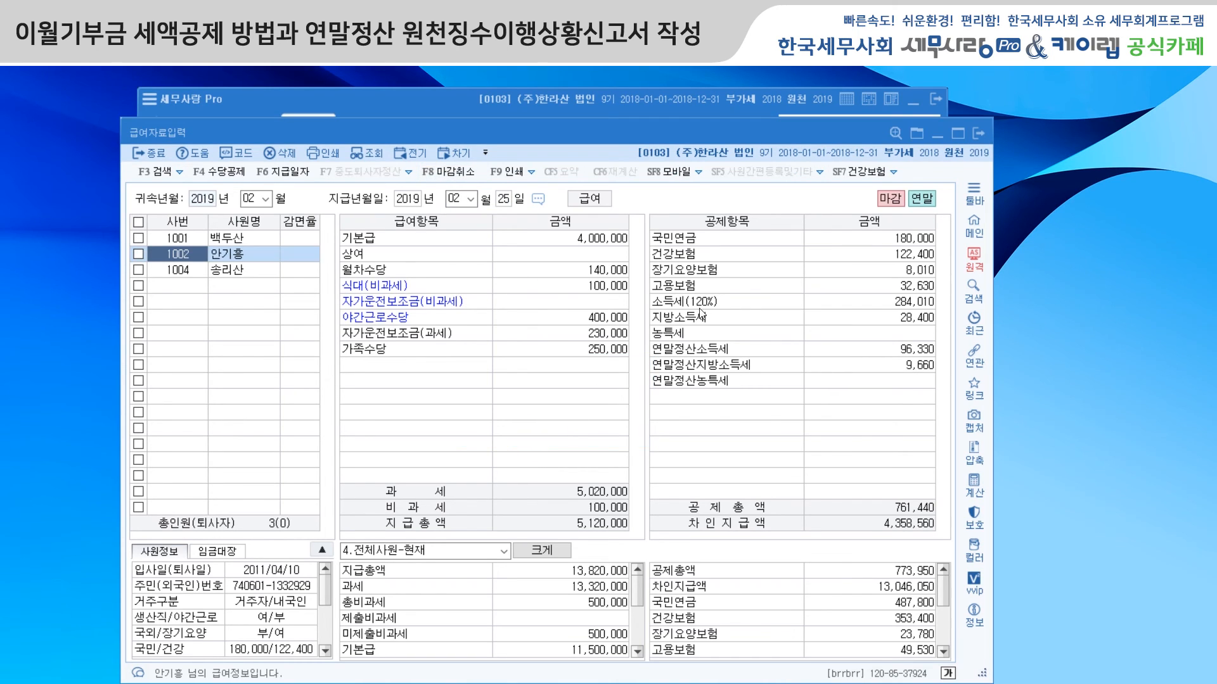
{"action": "left_click", "coordinate": [979, 135]}
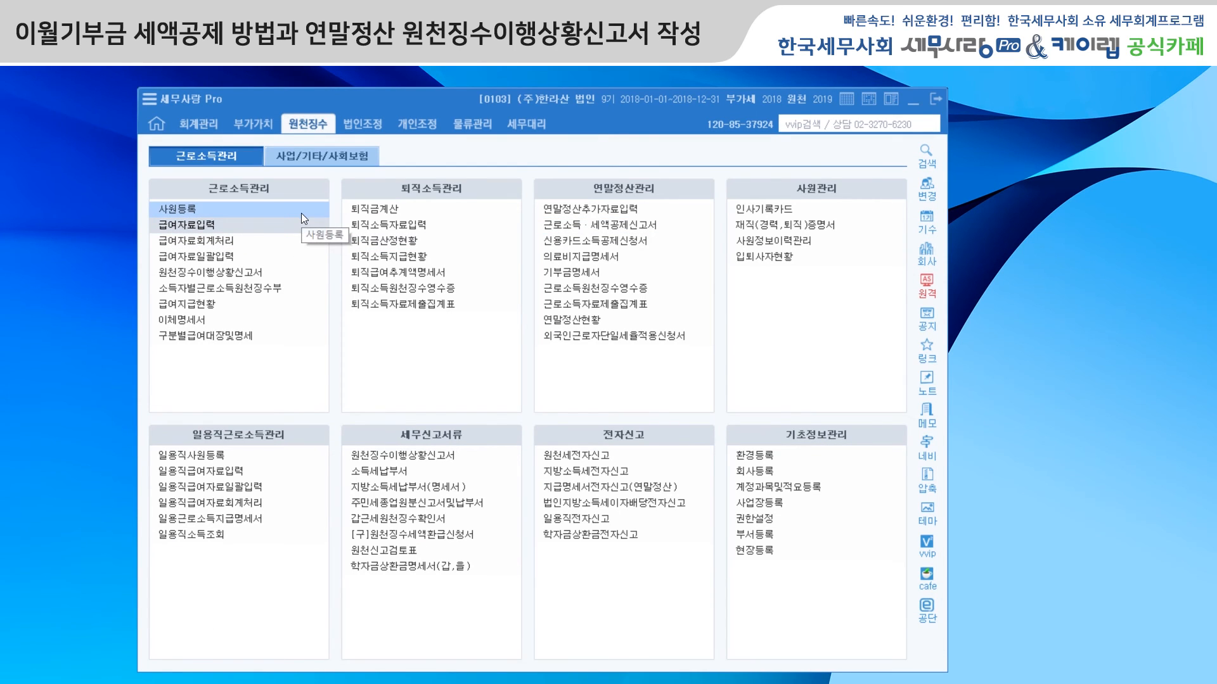
Step: Open 원천징수이행상황신고서 for the 2019-02 귀속 and 지급 periods as 1.정기신고, and load its data without applying 분납 to A04
{"action": "left_click", "coordinate": [255, 275]}
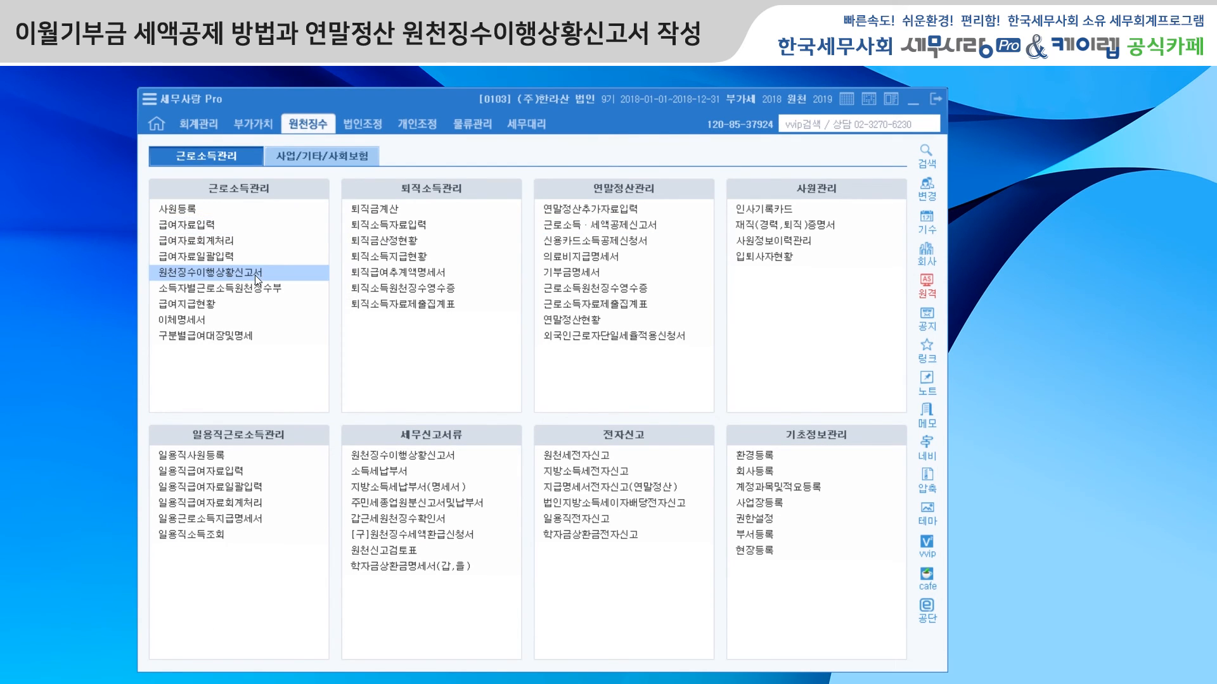
{"action": "left_click_drag", "start_coordinate": [592, 162], "coordinate": [559, 107]}
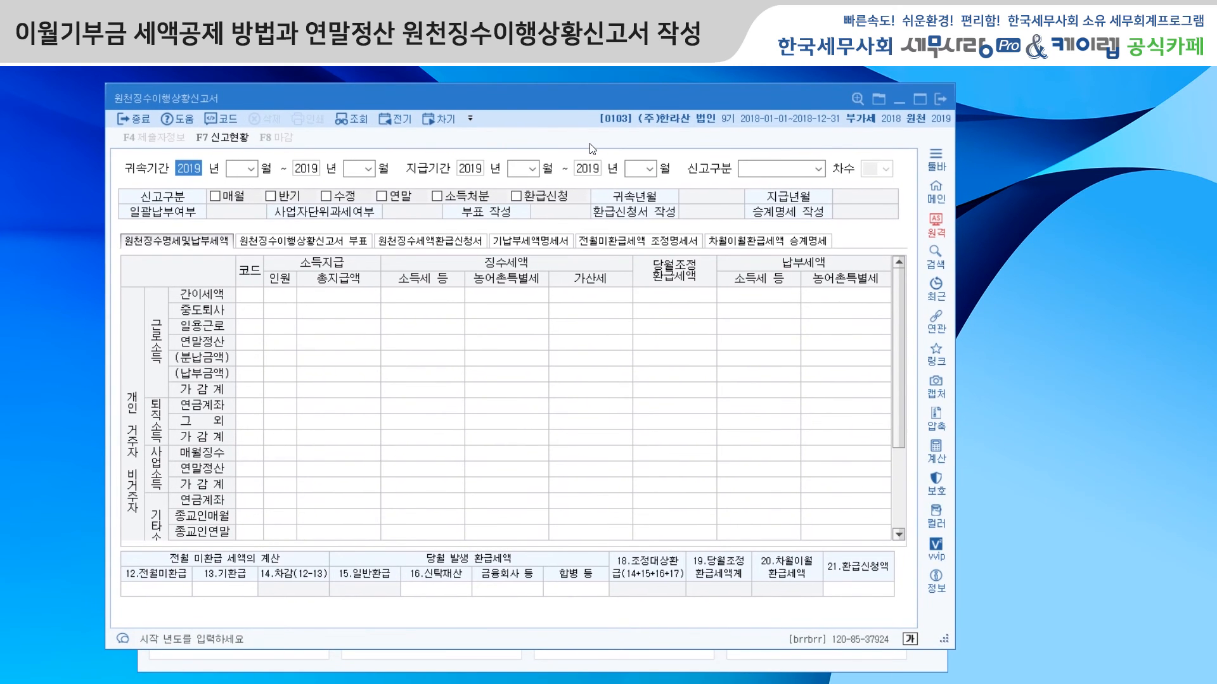
{"action": "key", "text": "Return"}
{"action": "type", "text": "02"}
{"action": "key", "text": "Return"}
{"action": "key", "text": "Return"}
{"action": "type", "text": "02"}
{"action": "key", "text": "Return"}
{"action": "key", "text": "Return"}
{"action": "type", "text": "02"}
{"action": "key", "text": "Return"}
{"action": "key", "text": "Return"}
{"action": "type", "text": "02"}
{"action": "key", "text": "Return"}
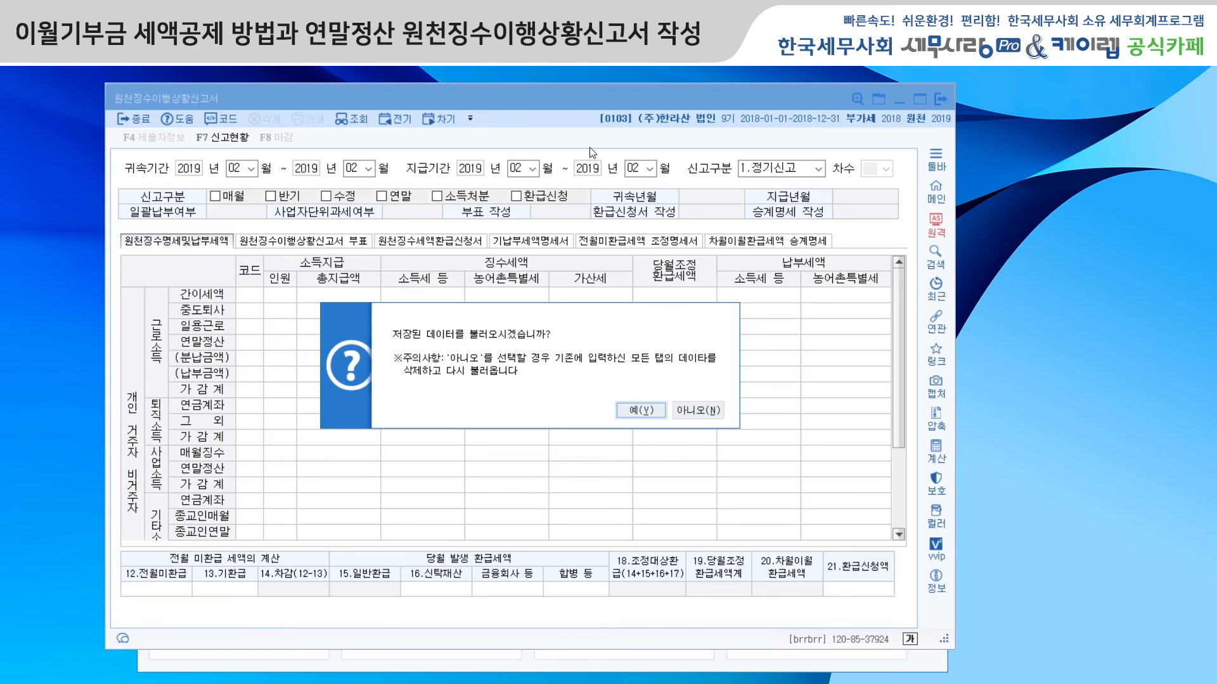
{"action": "left_click", "coordinate": [640, 410]}
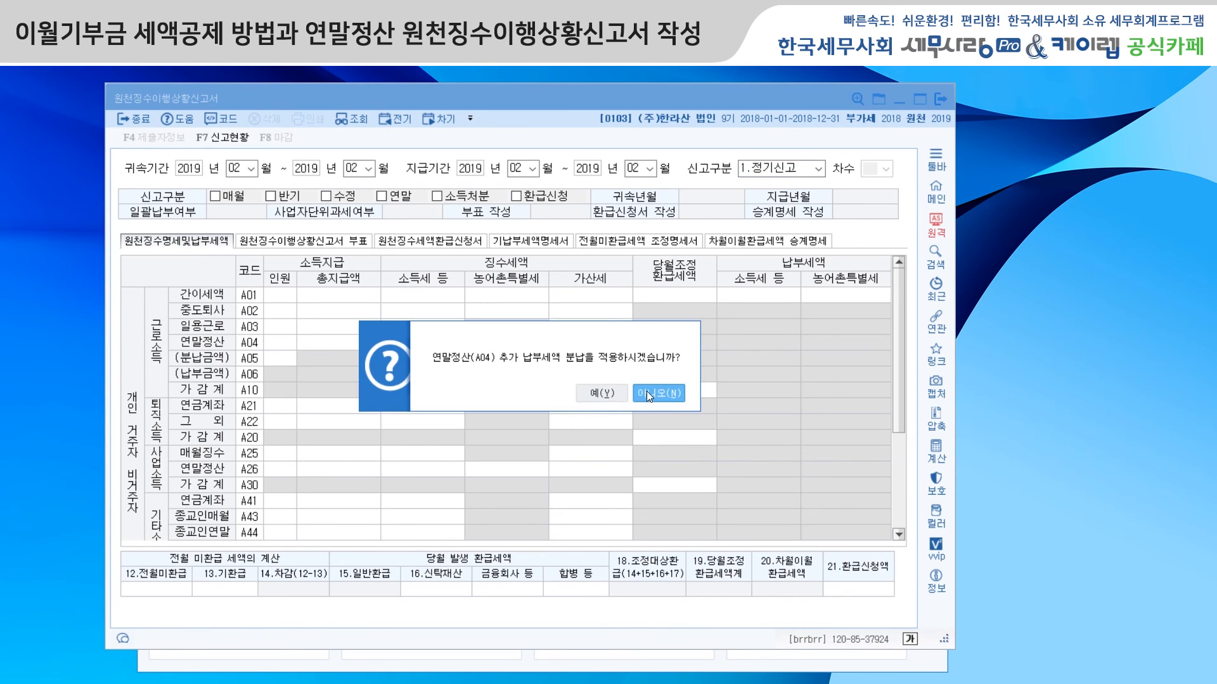
{"action": "left_click", "coordinate": [646, 393]}
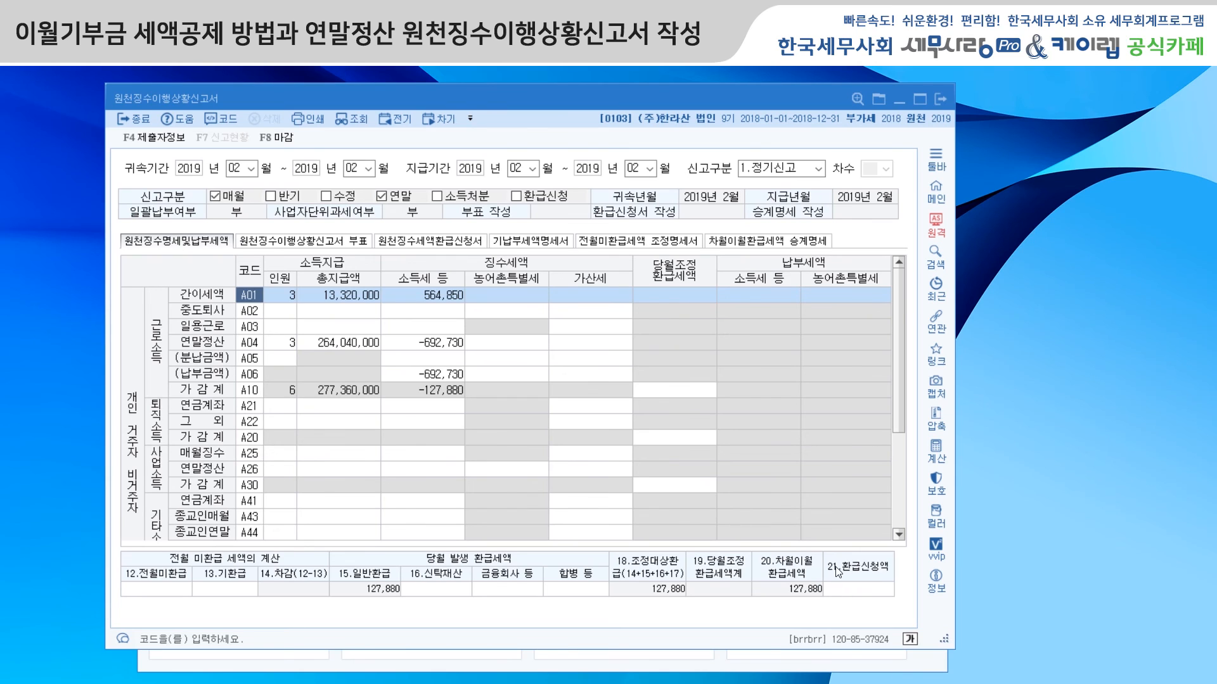
Step: Enter 127,880 as the 21.환급신청액 in 원천징수명세및납부세액
{"action": "left_click", "coordinate": [876, 590]}
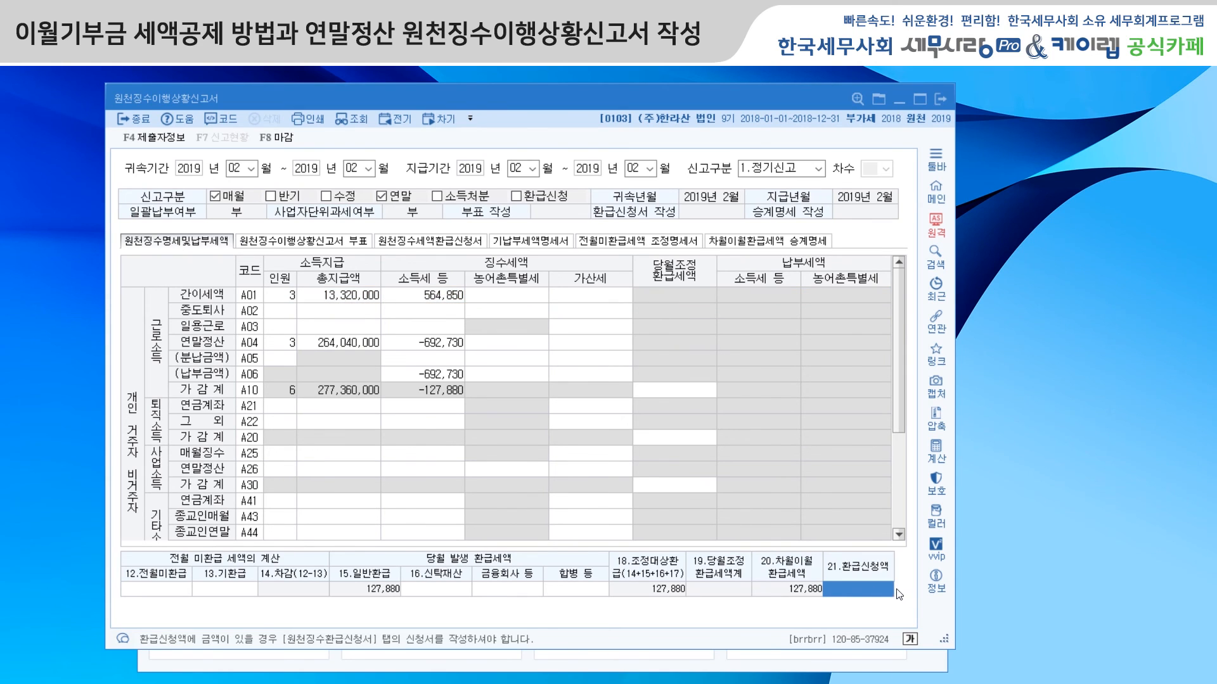
{"action": "type", "text": "1"}
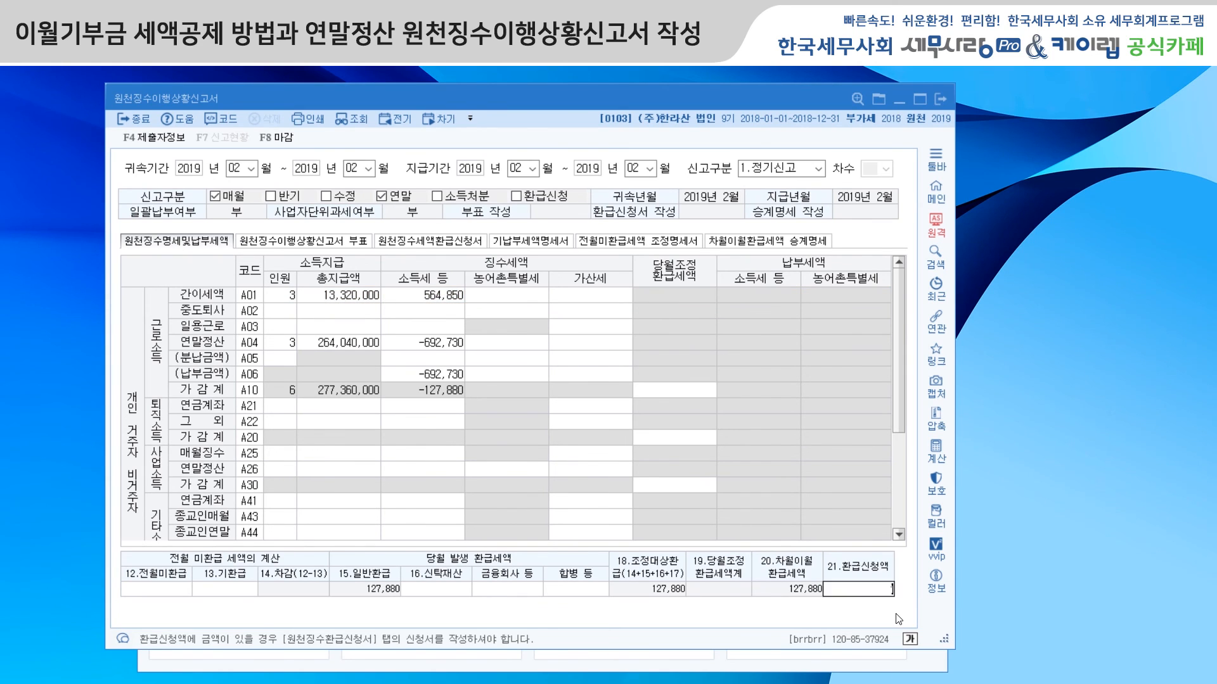
{"action": "type", "text": "27,880"}
{"action": "key", "text": "Return"}
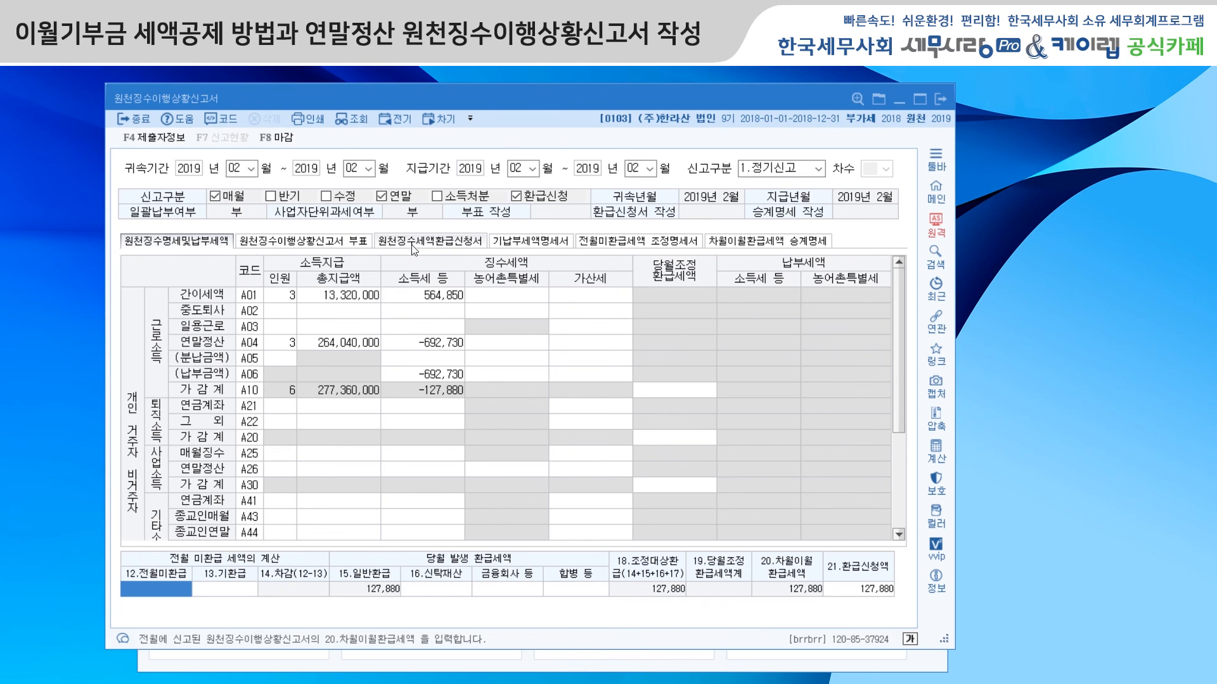
Step: Add a 근로소득 entry with code A04 연말정산 to the 원천징수세액환급신청서
{"action": "left_click", "coordinate": [438, 244]}
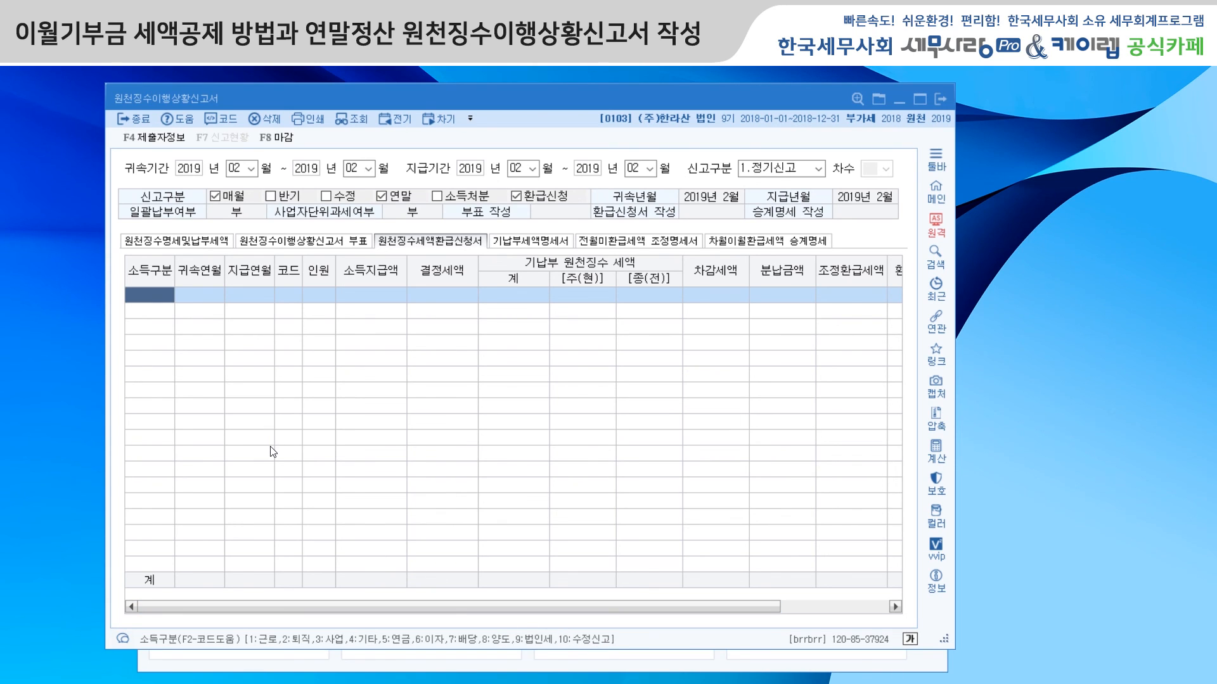
{"action": "type", "text": "1"}
{"action": "key", "text": "Return"}
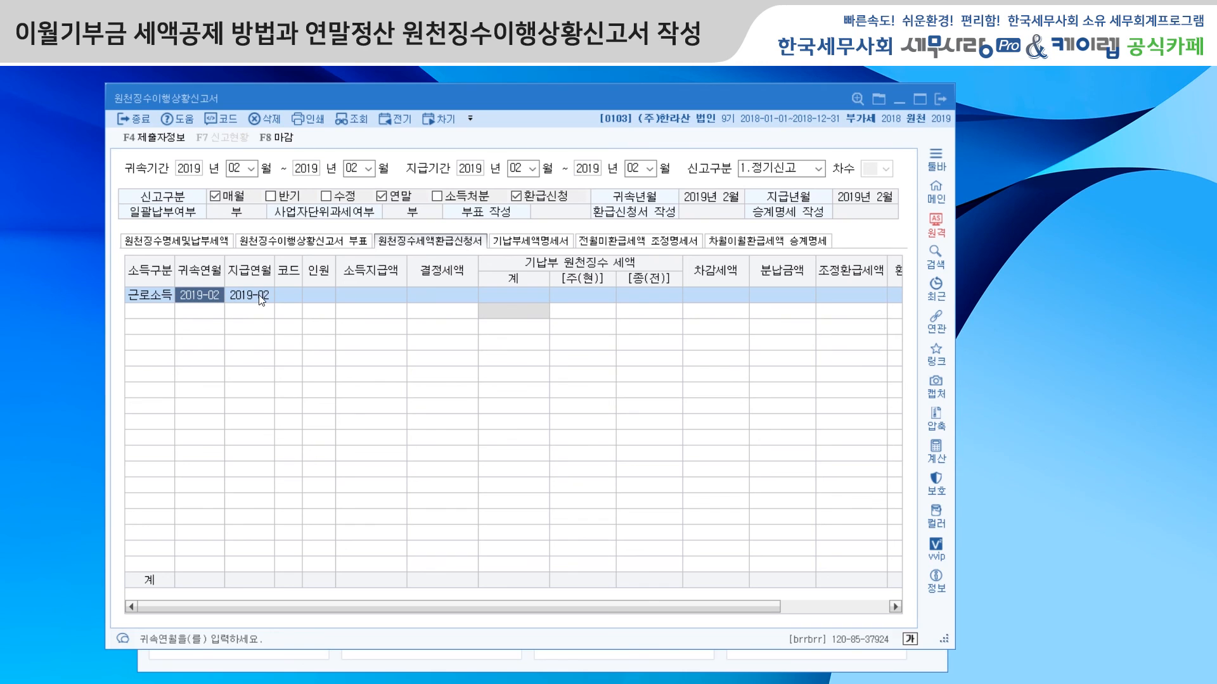
{"action": "left_click", "coordinate": [286, 294]}
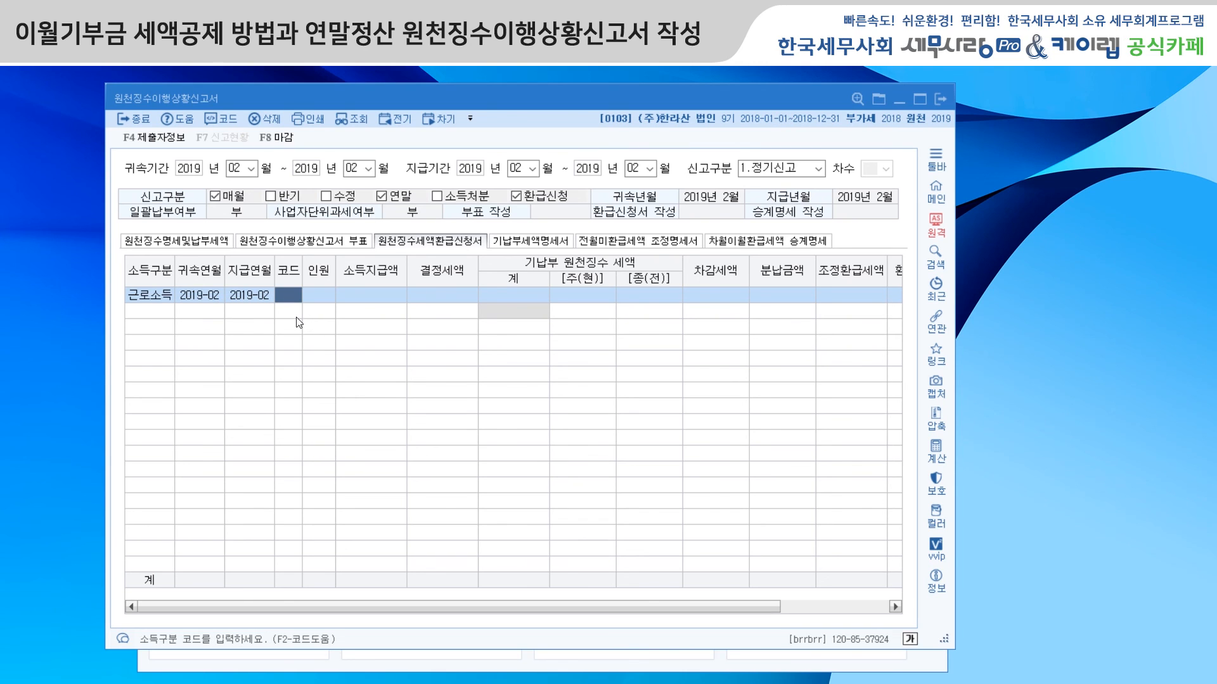
{"action": "key", "text": "F2"}
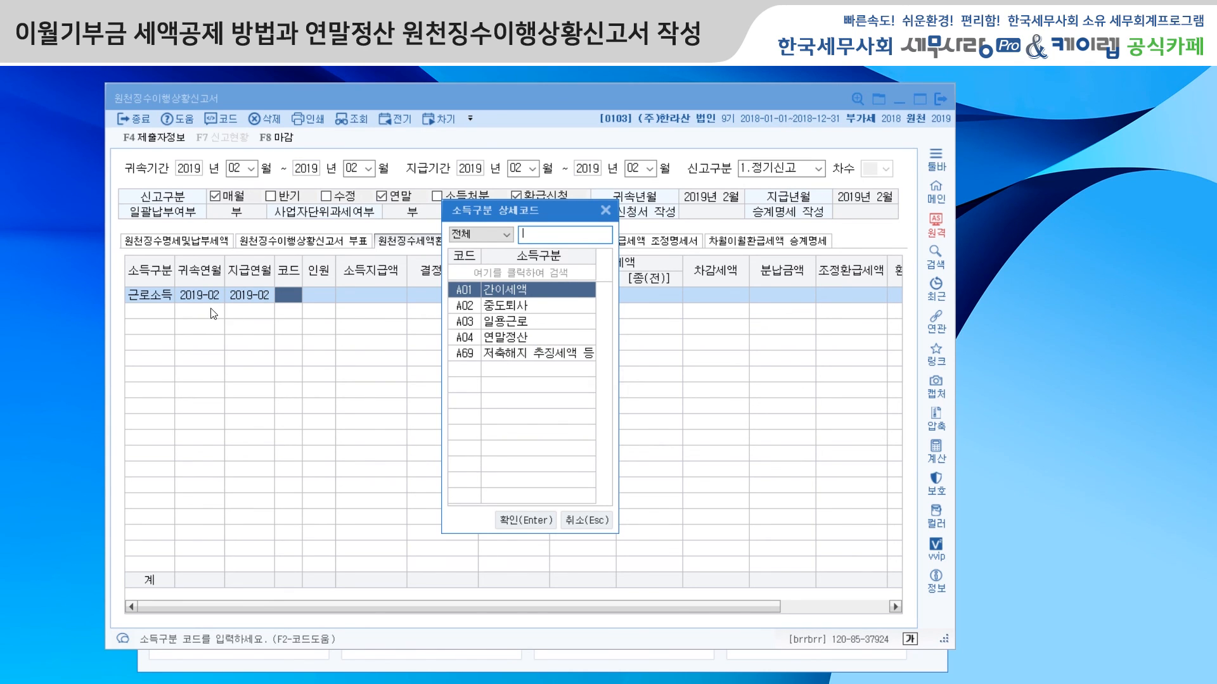
{"action": "left_click", "coordinate": [517, 337]}
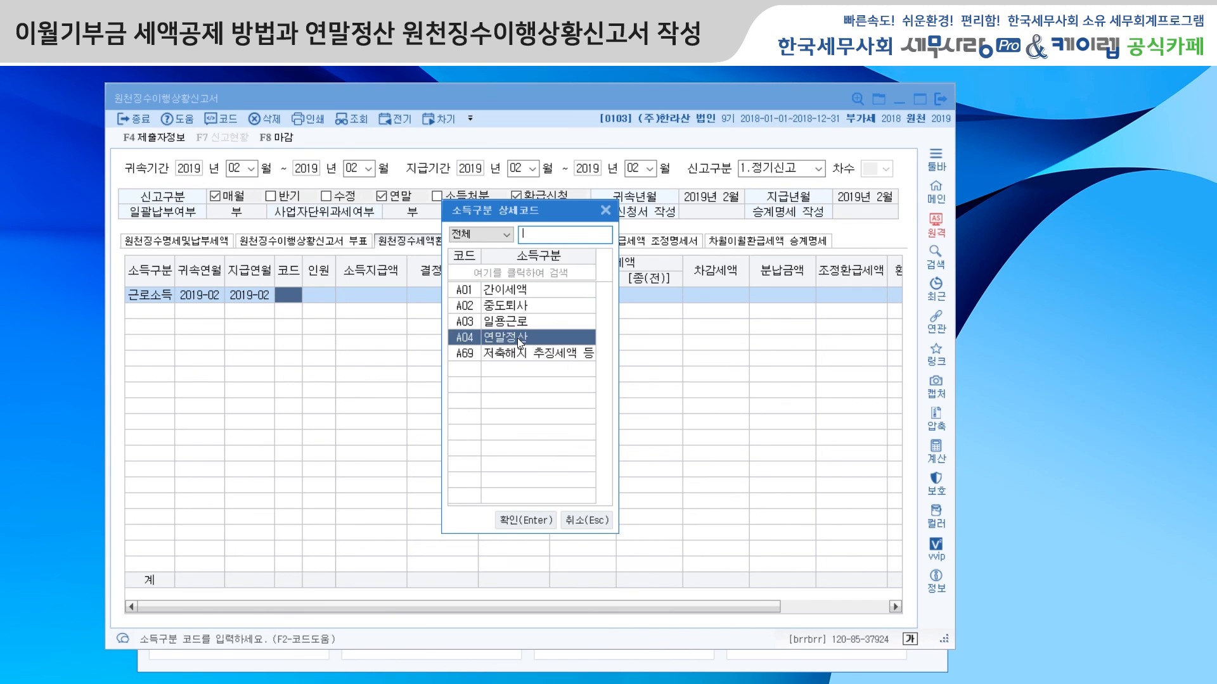
{"action": "left_click", "coordinate": [525, 520]}
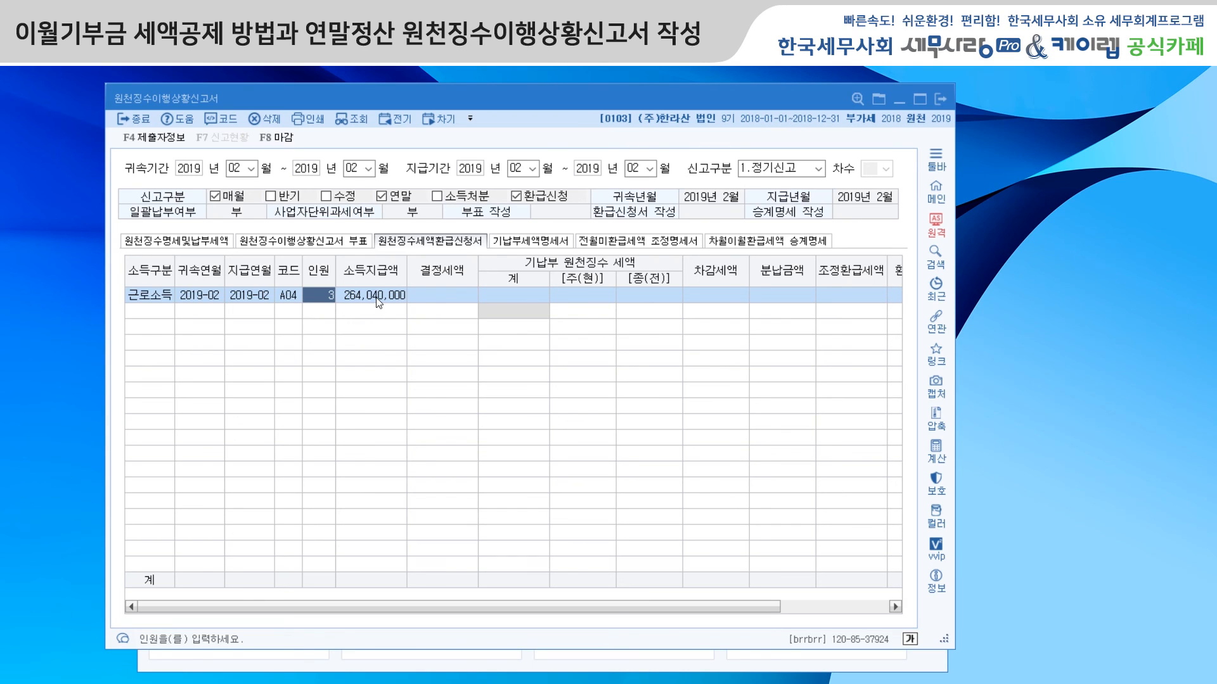
Step: Enter 9,864,638 as the A04 entry's 결정세액 and 10,557,368 as its 주(현) 기납부 원천징수 세액
{"action": "left_click", "coordinate": [429, 303]}
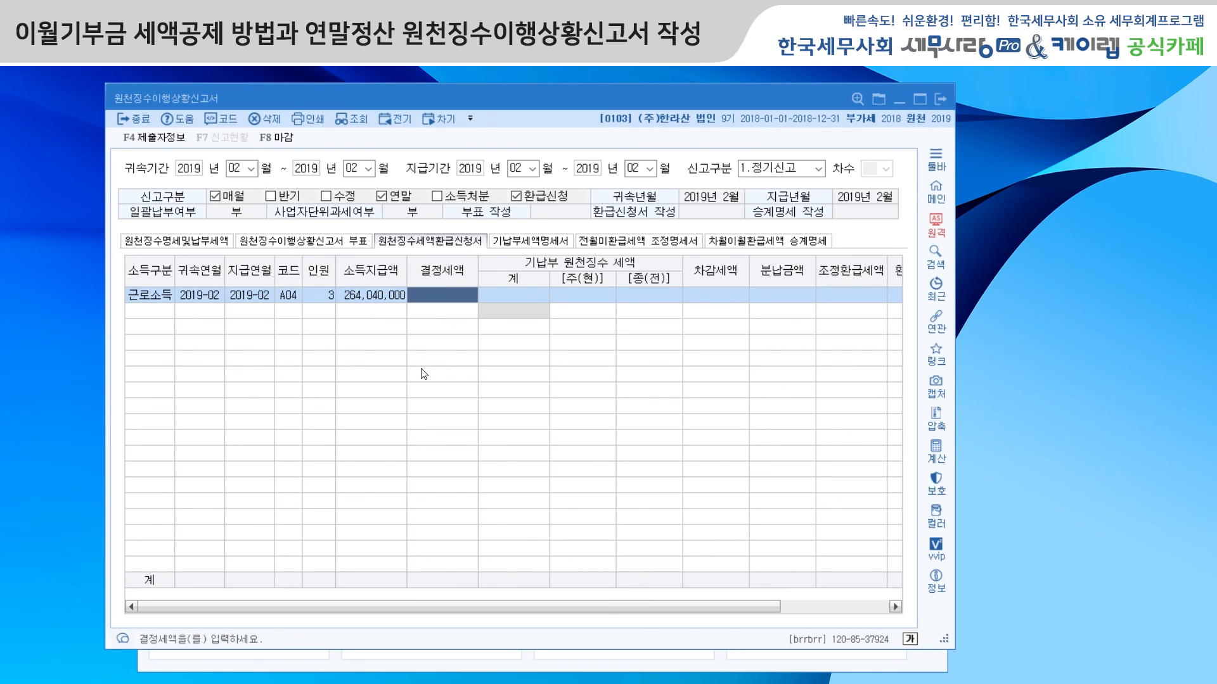
{"action": "type", "text": "9,864,6"}
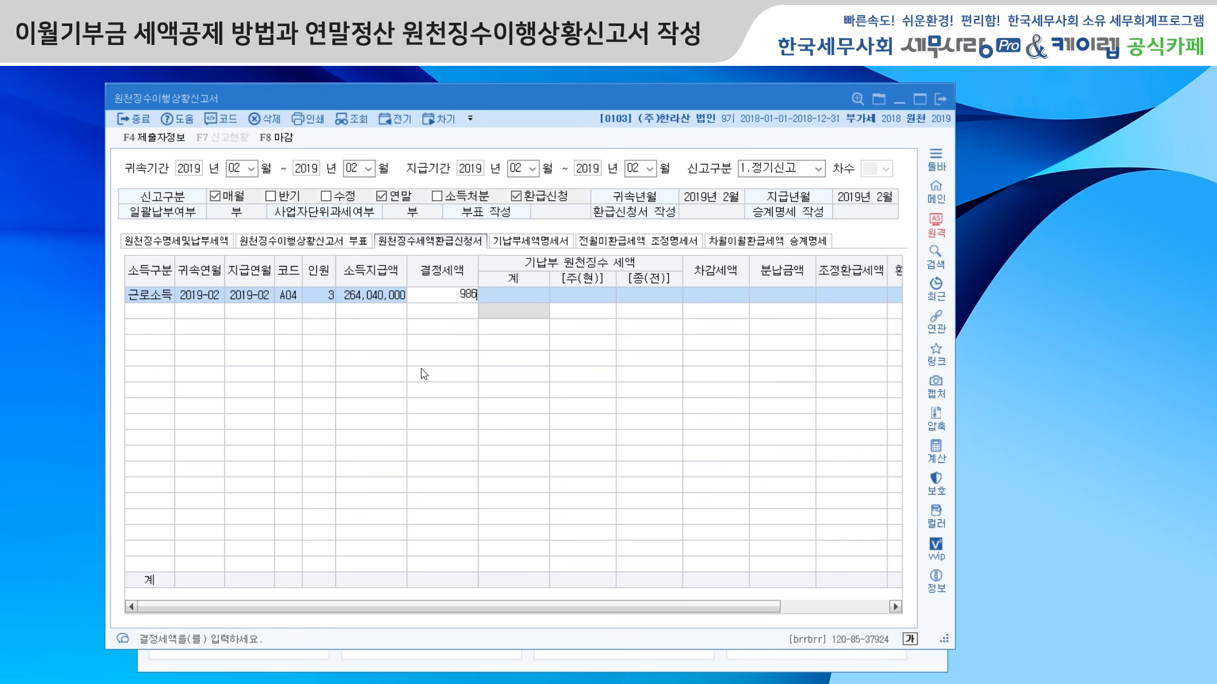
{"action": "type", "text": "38"}
{"action": "key", "text": "Return"}
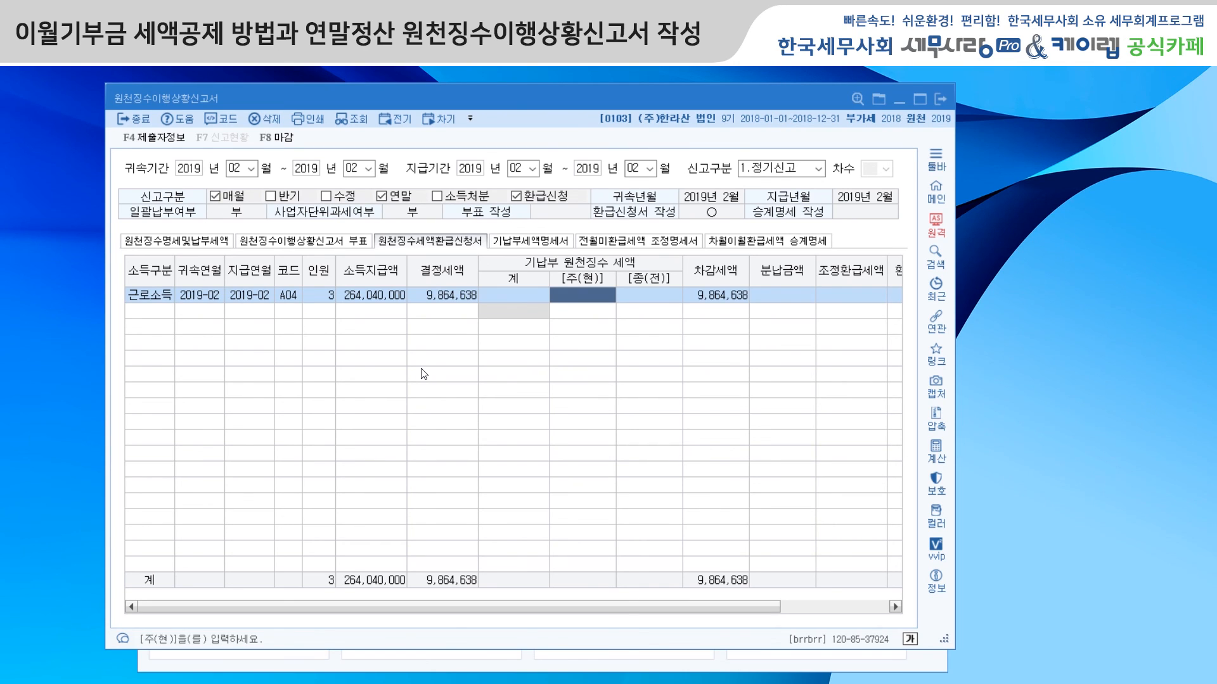
{"action": "type", "text": "10,557,"}
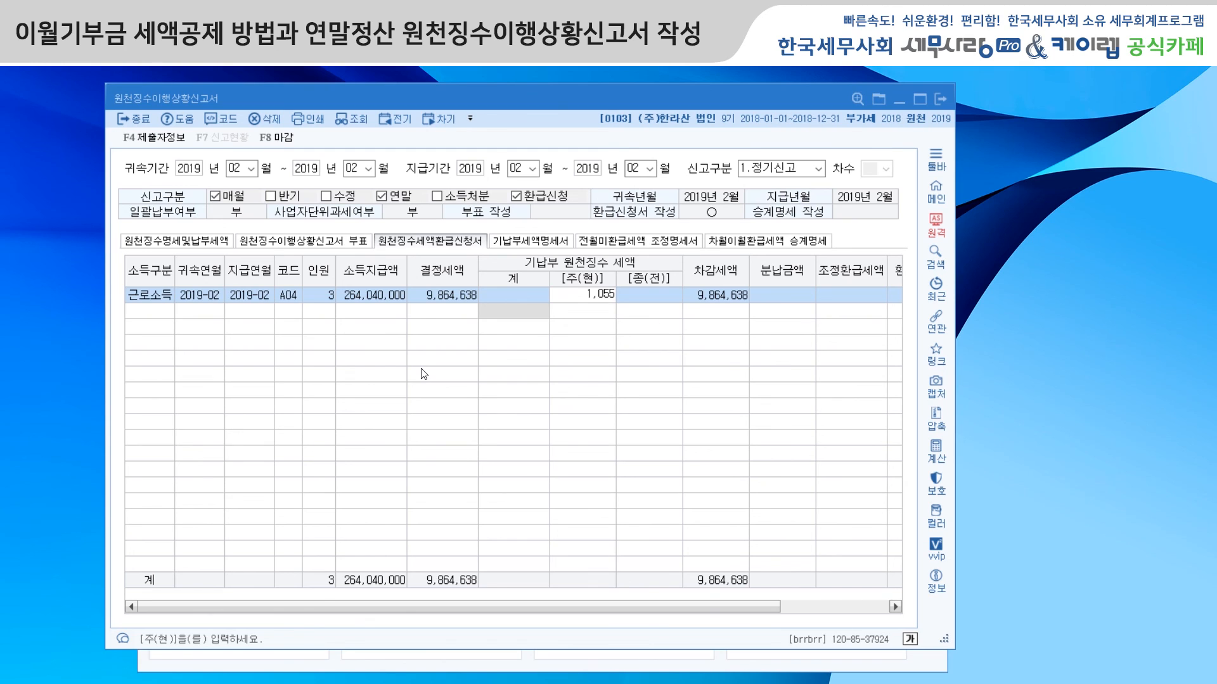
{"action": "type", "text": "368"}
{"action": "key", "text": "Return"}
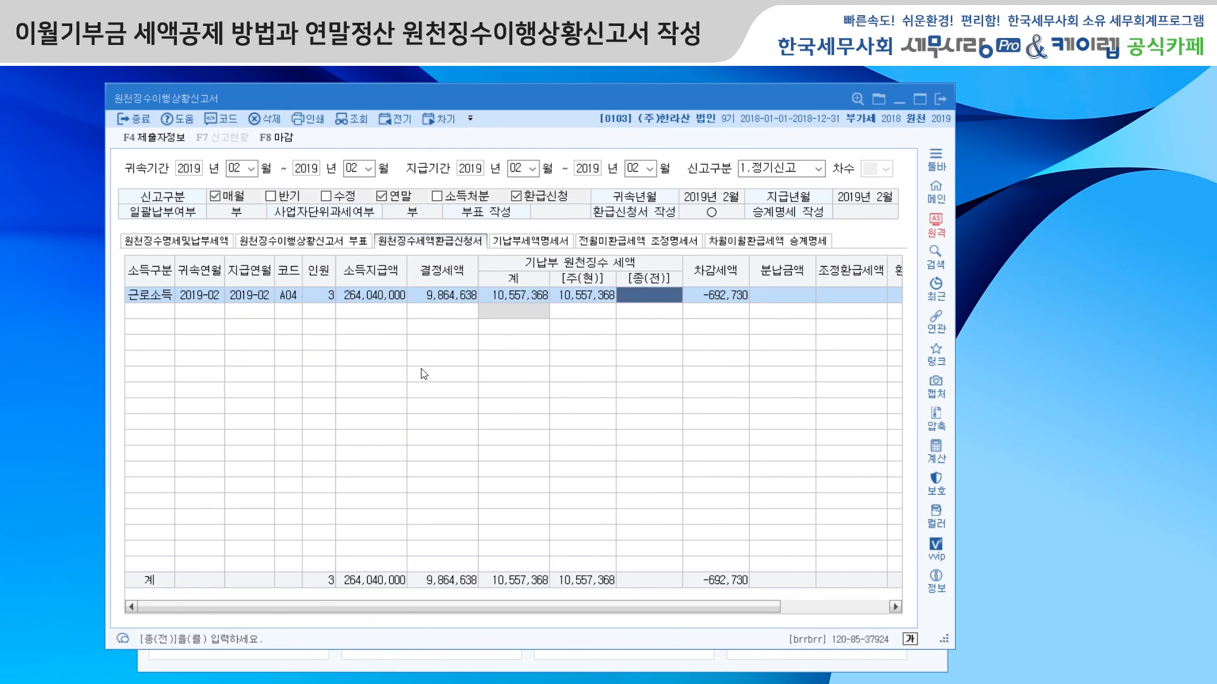
Step: Enter 564,850 as the A04 entry's 조정환급세액, leaving 종(전) and 분납금액 blank, and return to 원천징수명세및납부세액
{"action": "key", "text": "Return"}
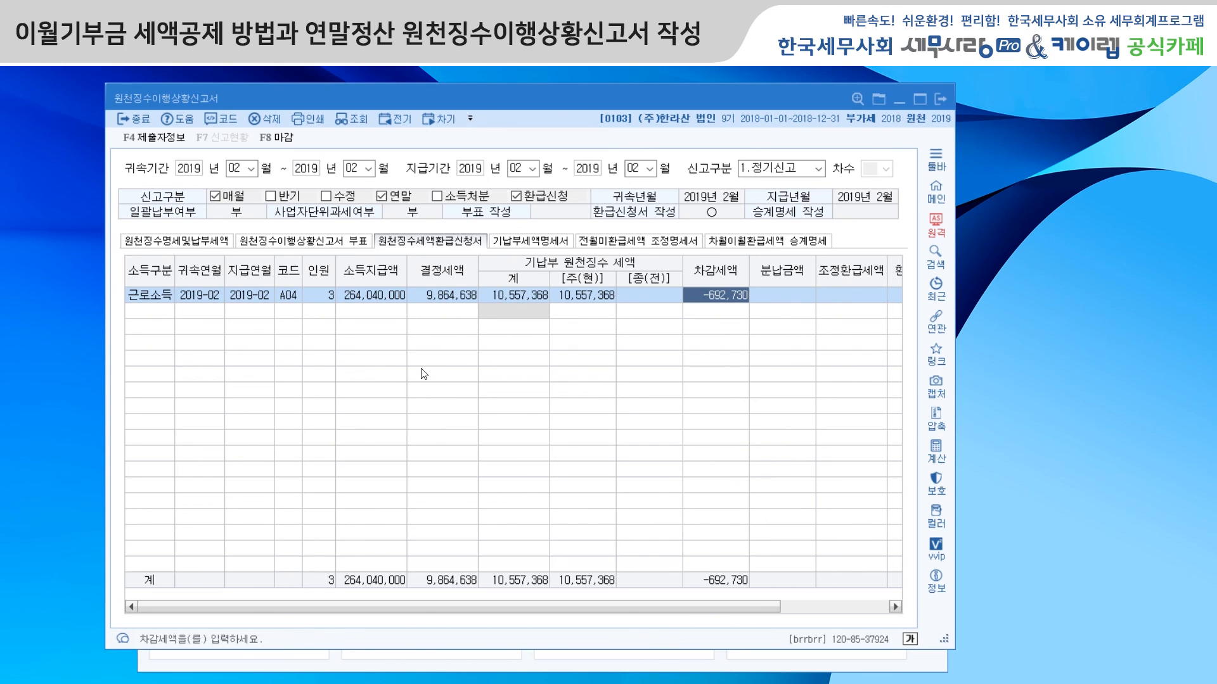
{"action": "key", "text": "Return"}
{"action": "key", "text": "Return"}
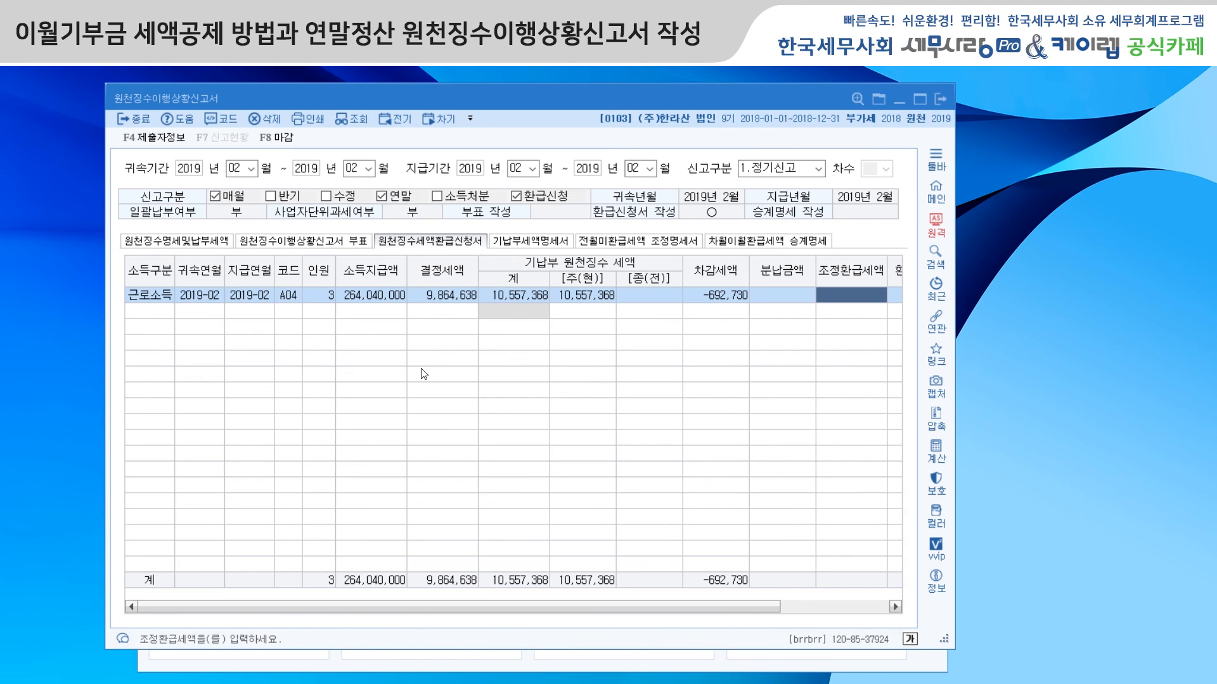
{"action": "type", "text": "564"}
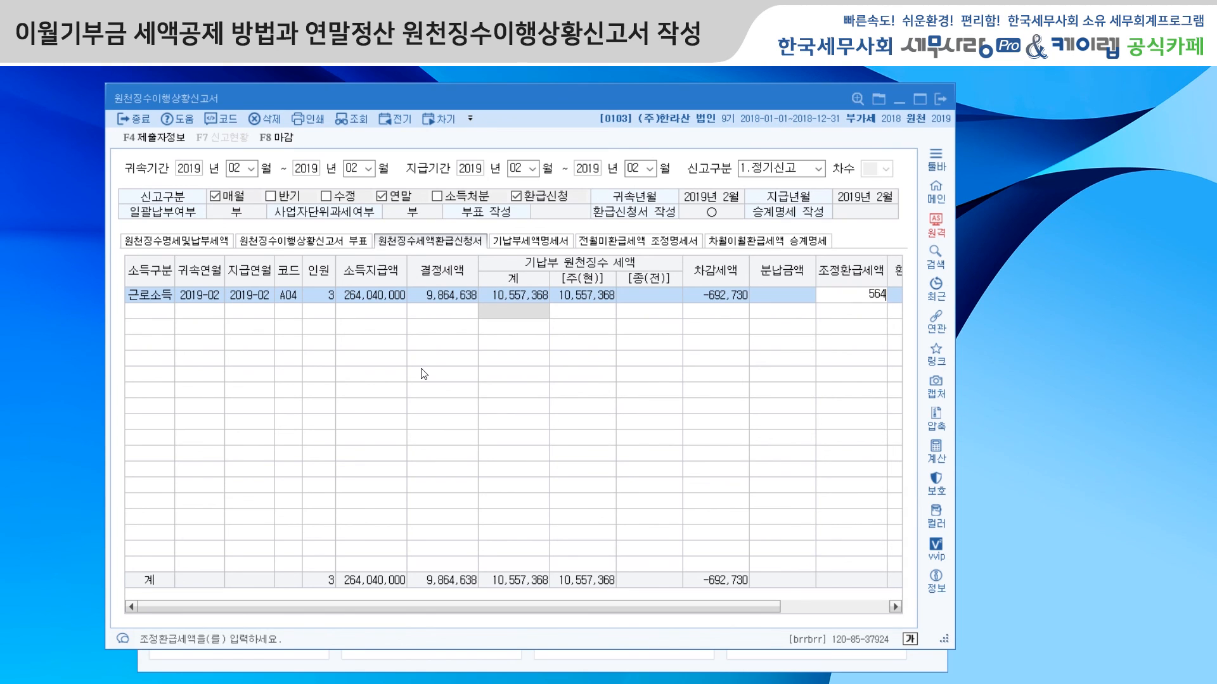
{"action": "type", "text": ",850"}
{"action": "key", "text": "Return"}
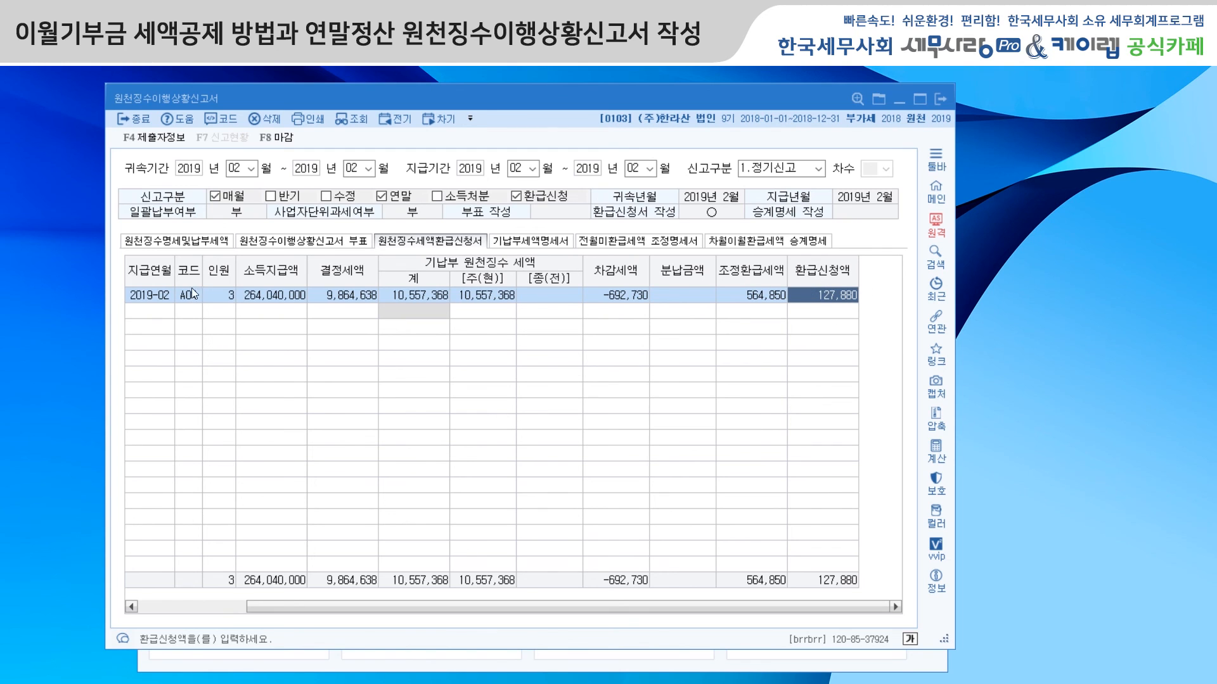
{"action": "left_click", "coordinate": [183, 244]}
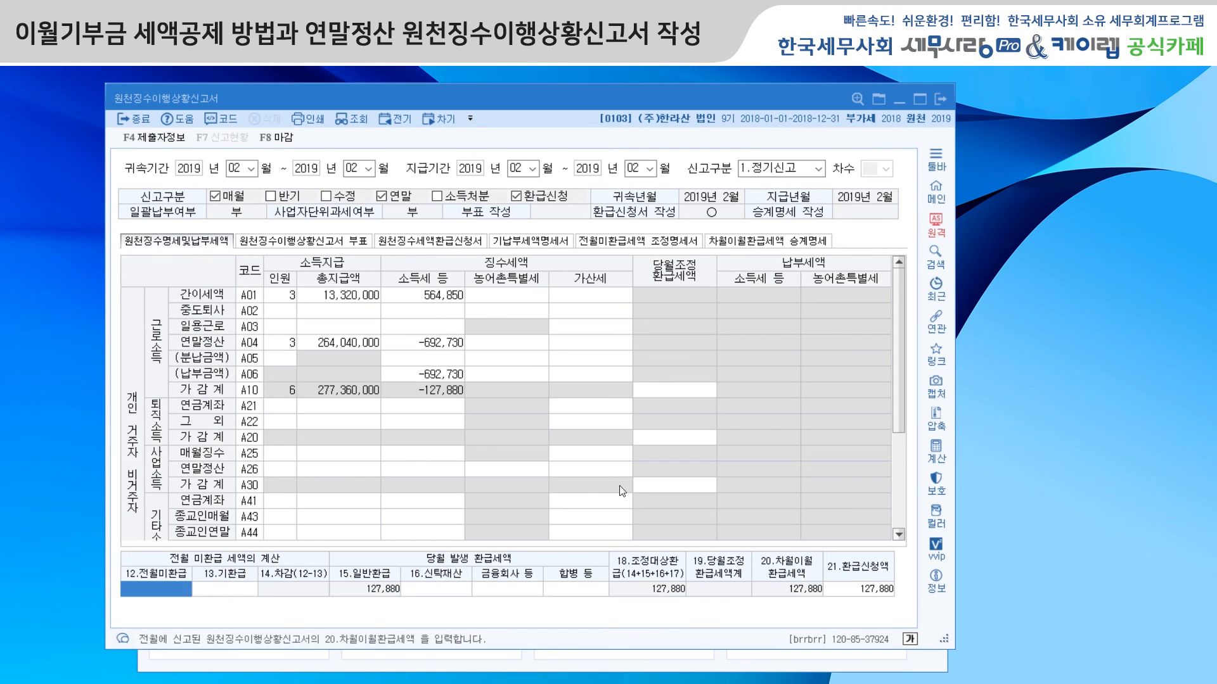